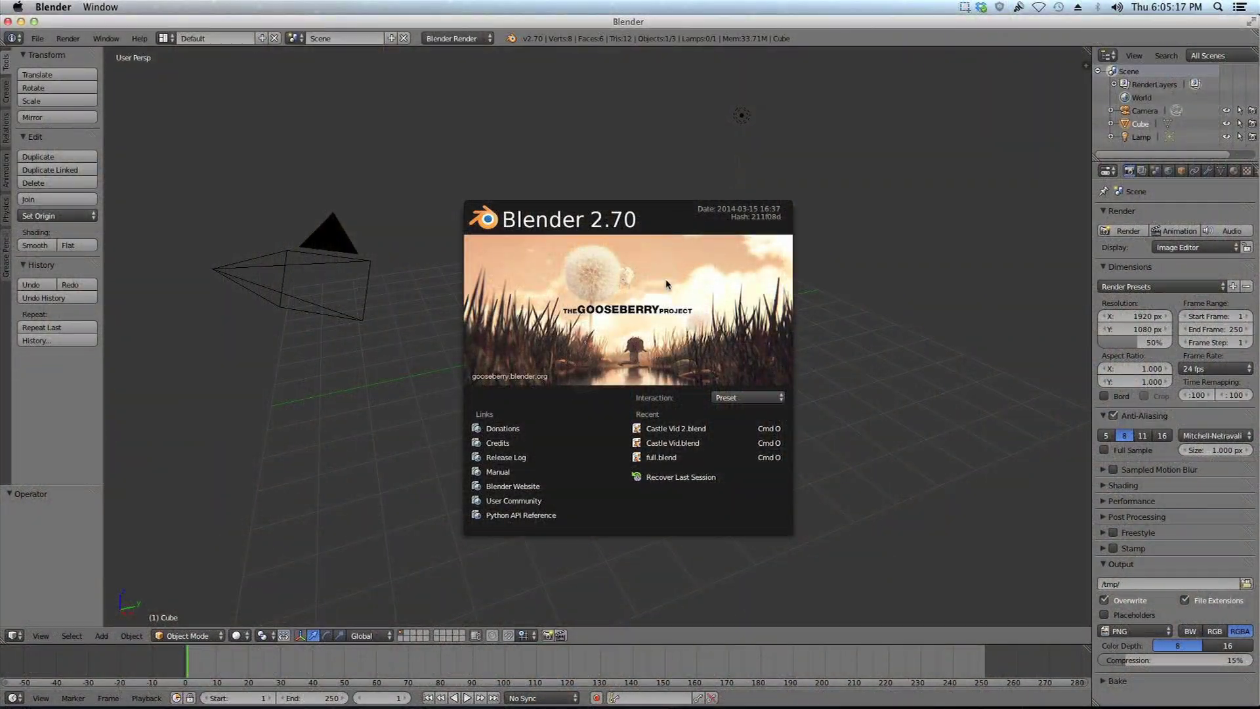
Dismiss the splash screen and switch the workspace layout to Motion Tracking.
click(713, 305)
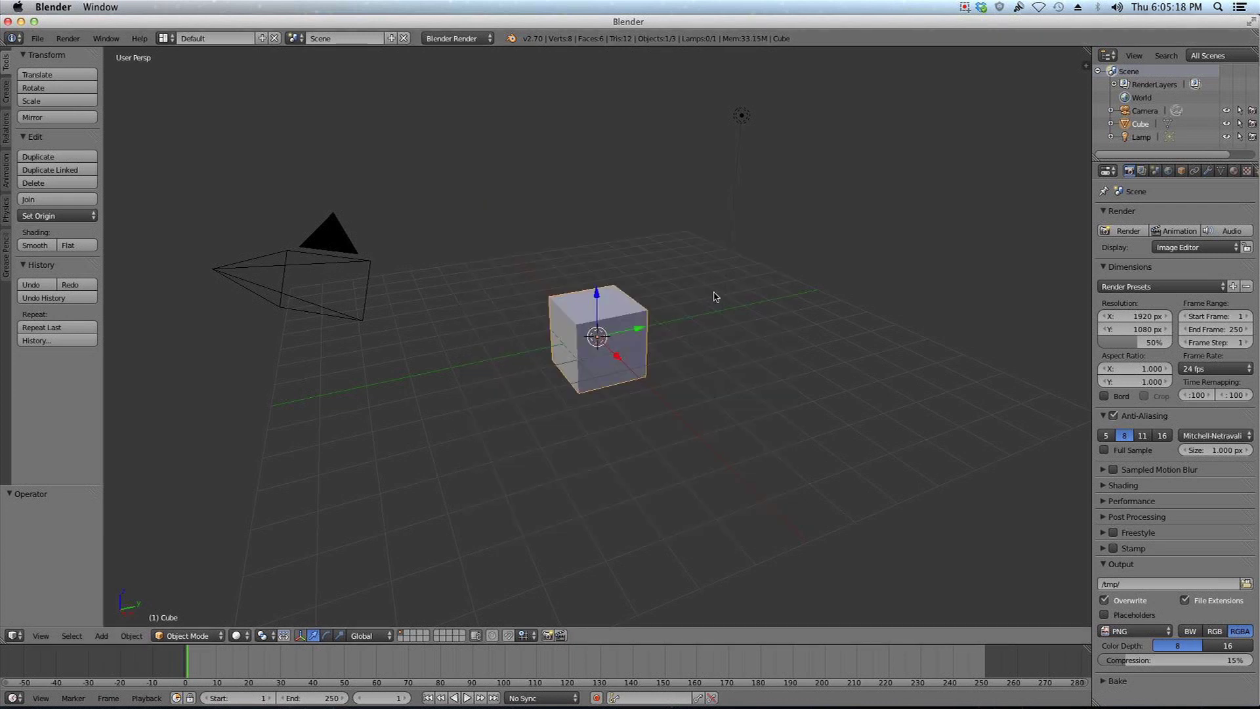
click(164, 38)
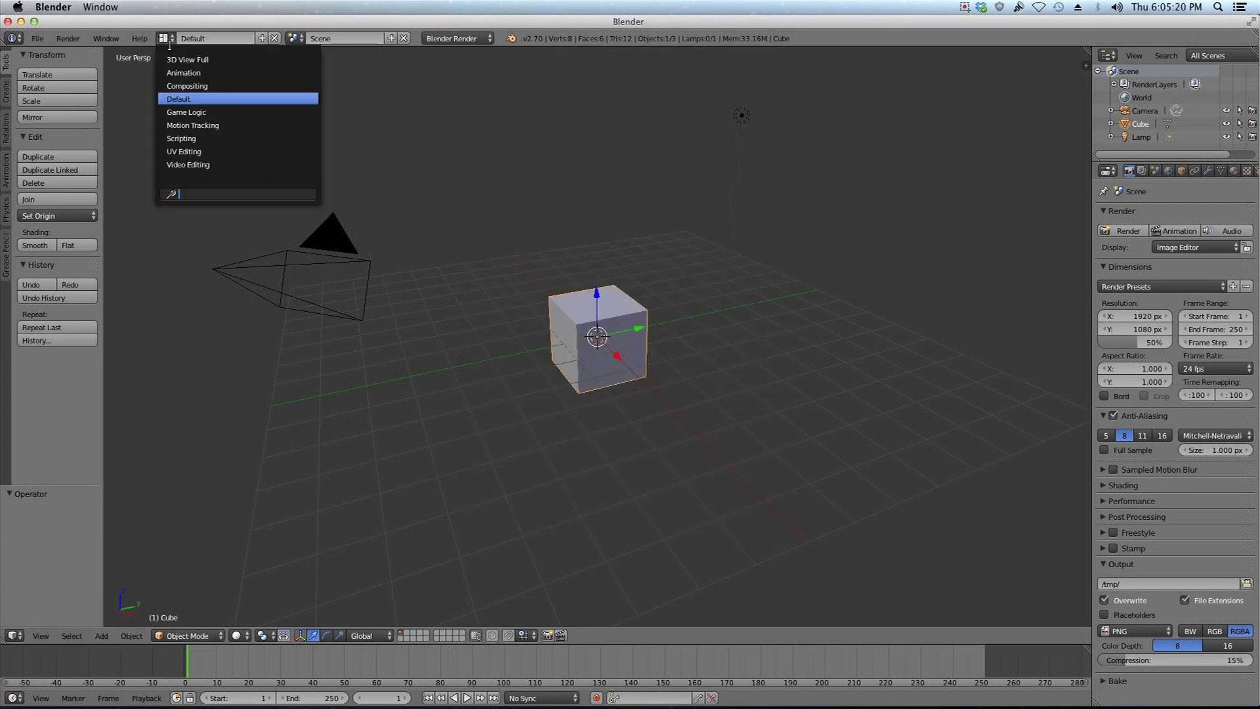
click(192, 126)
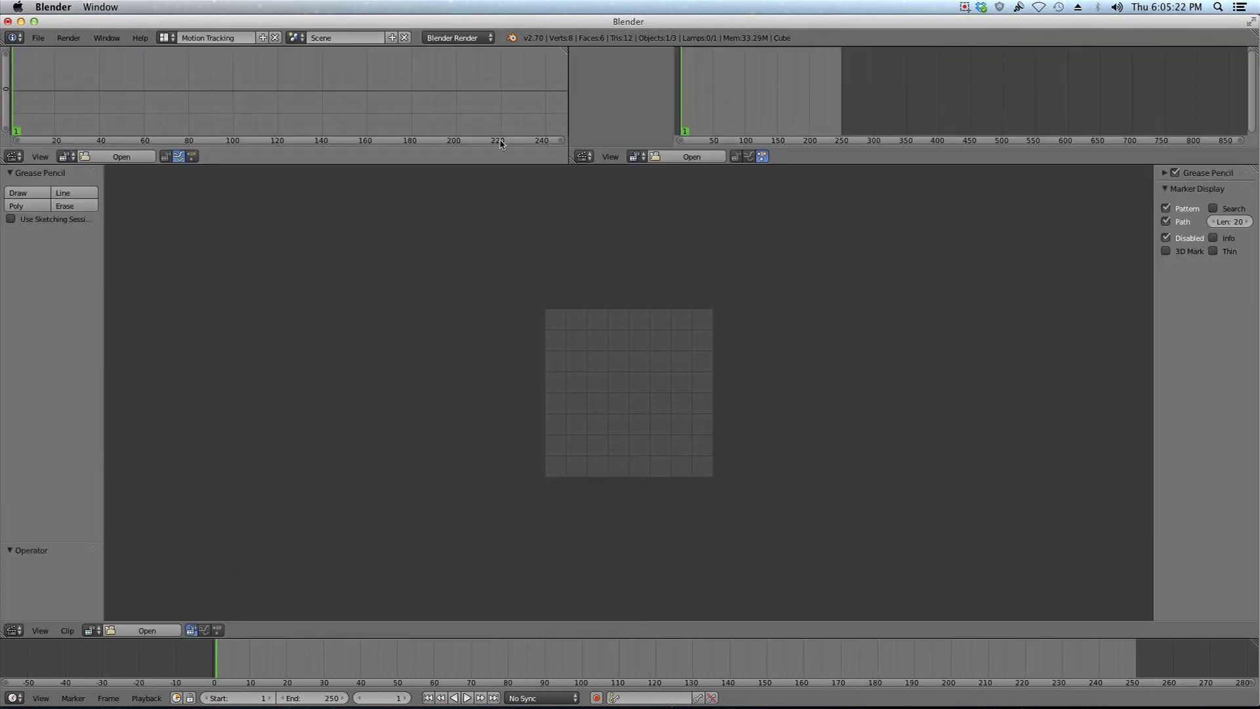
click(136, 632)
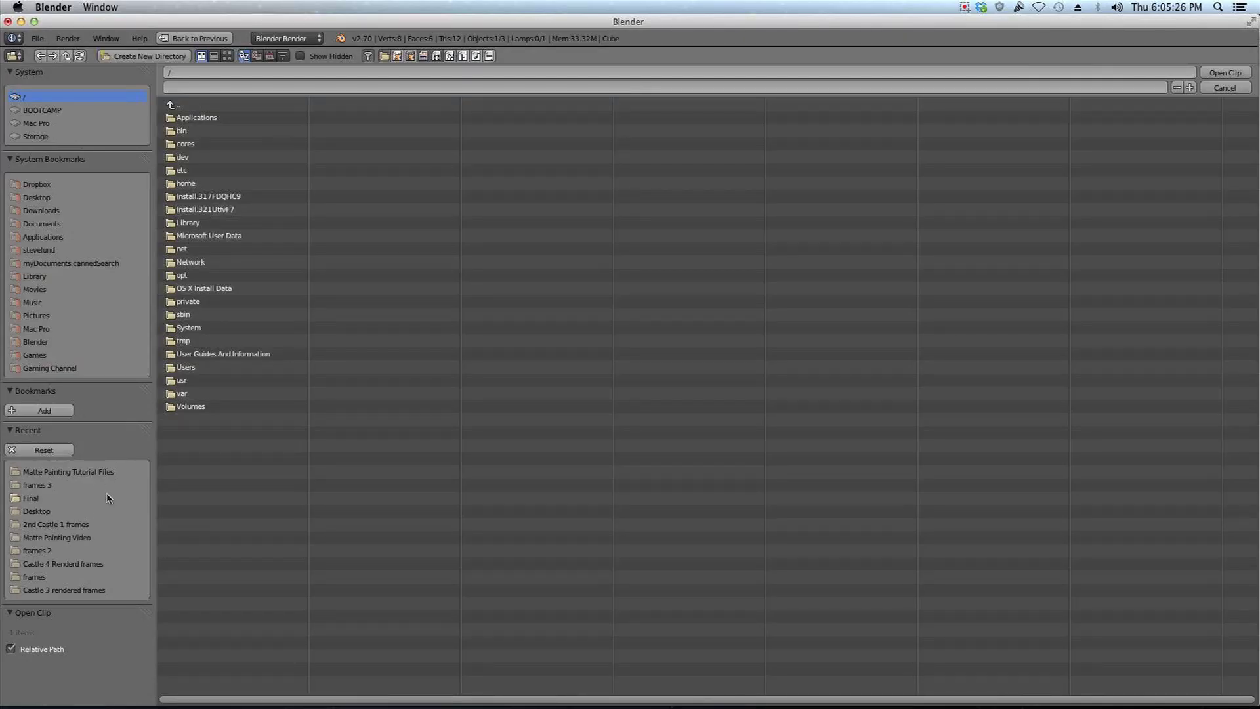
click(95, 473)
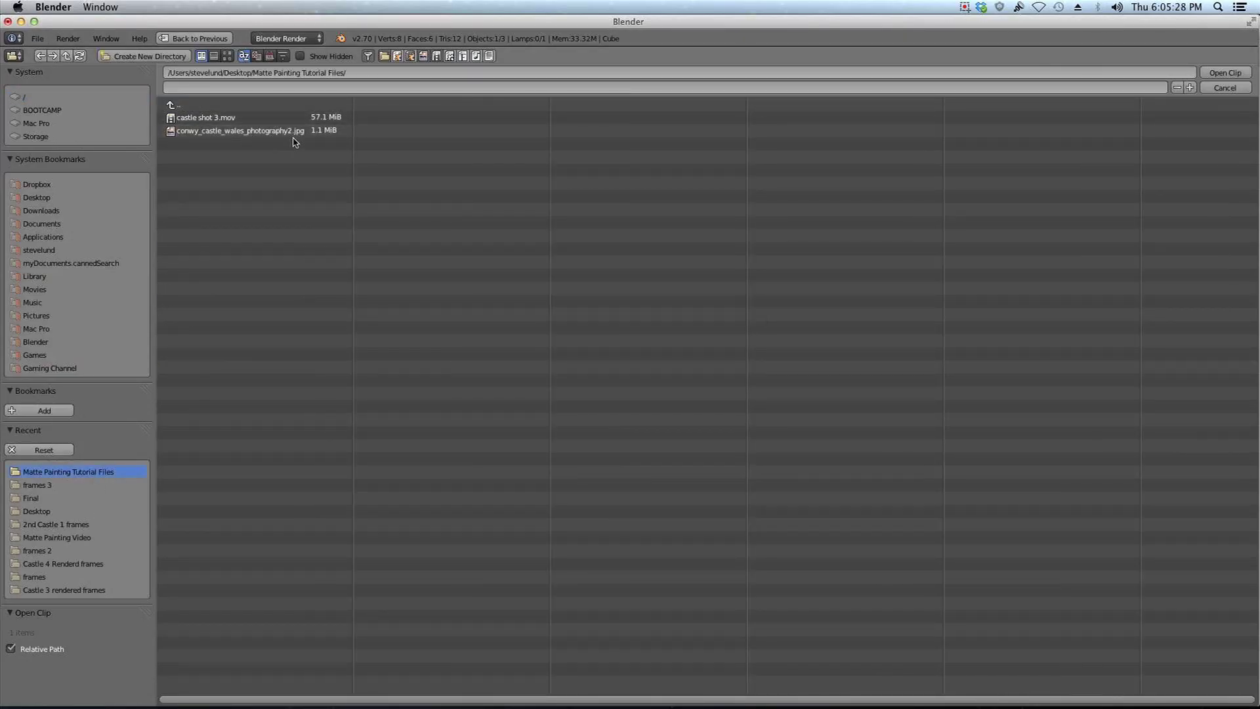
click(1218, 88)
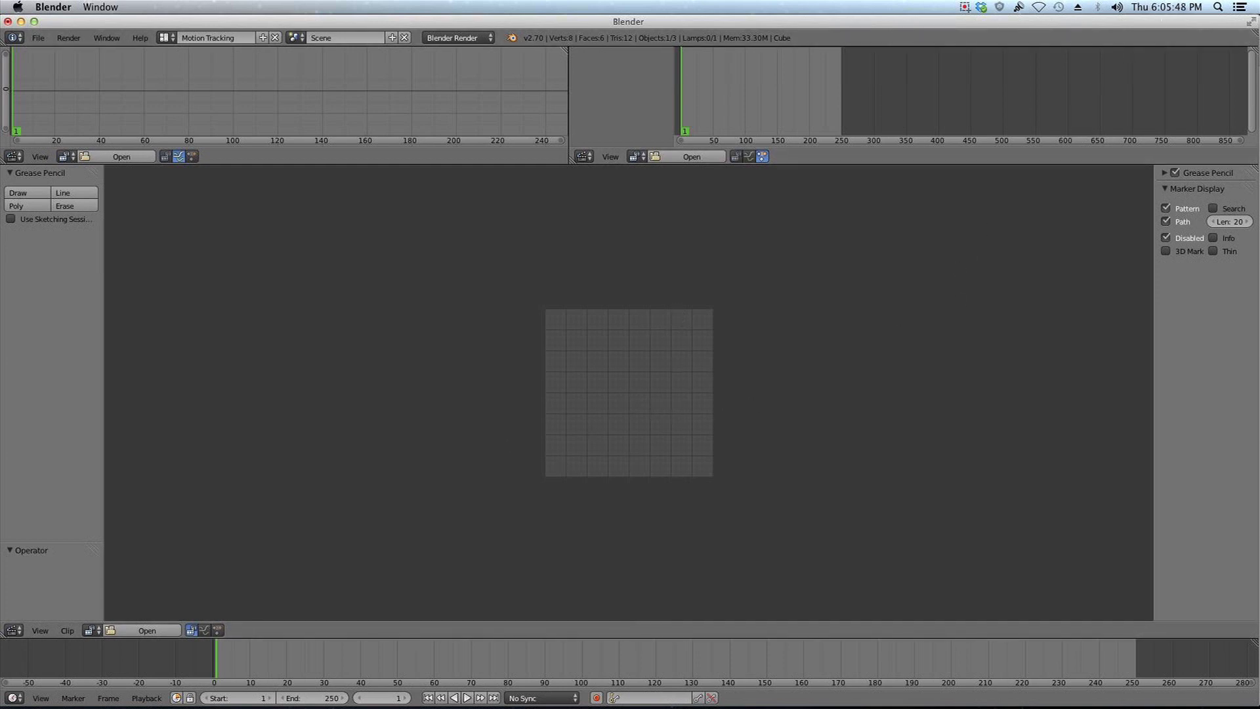
Find and launch the MPEG Streamclip application.
key(super+space)
text(mp)
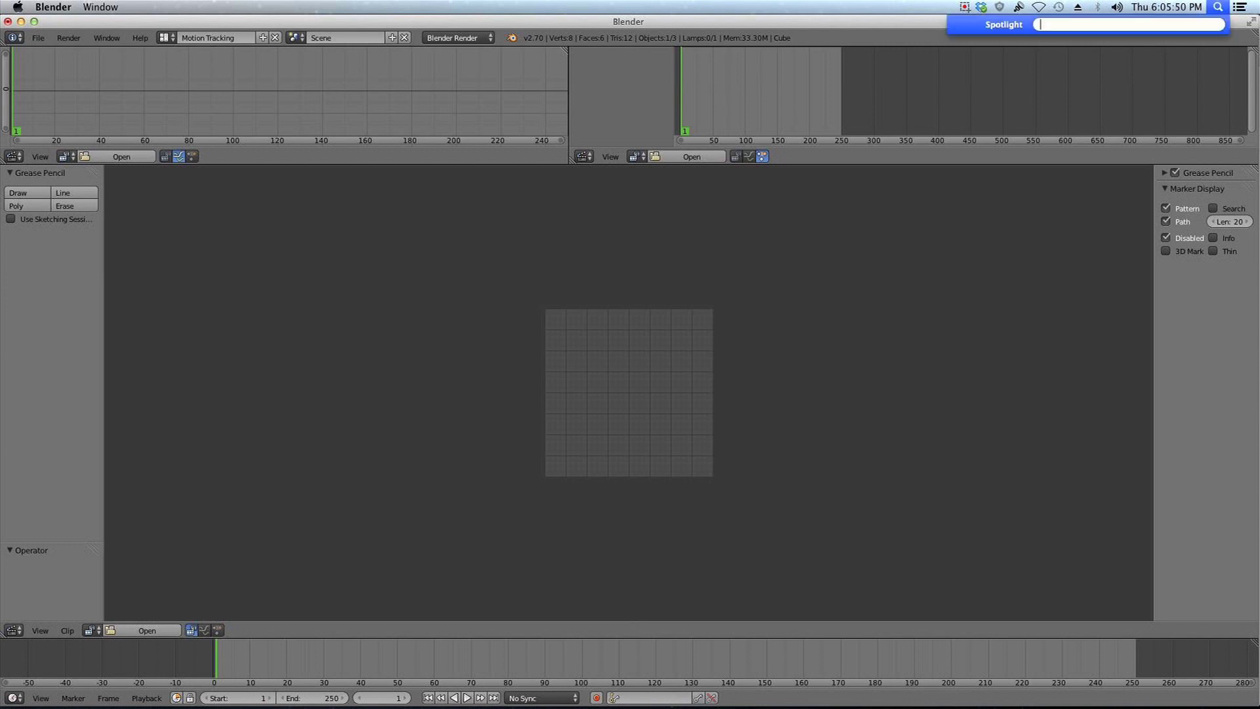
click(1116, 59)
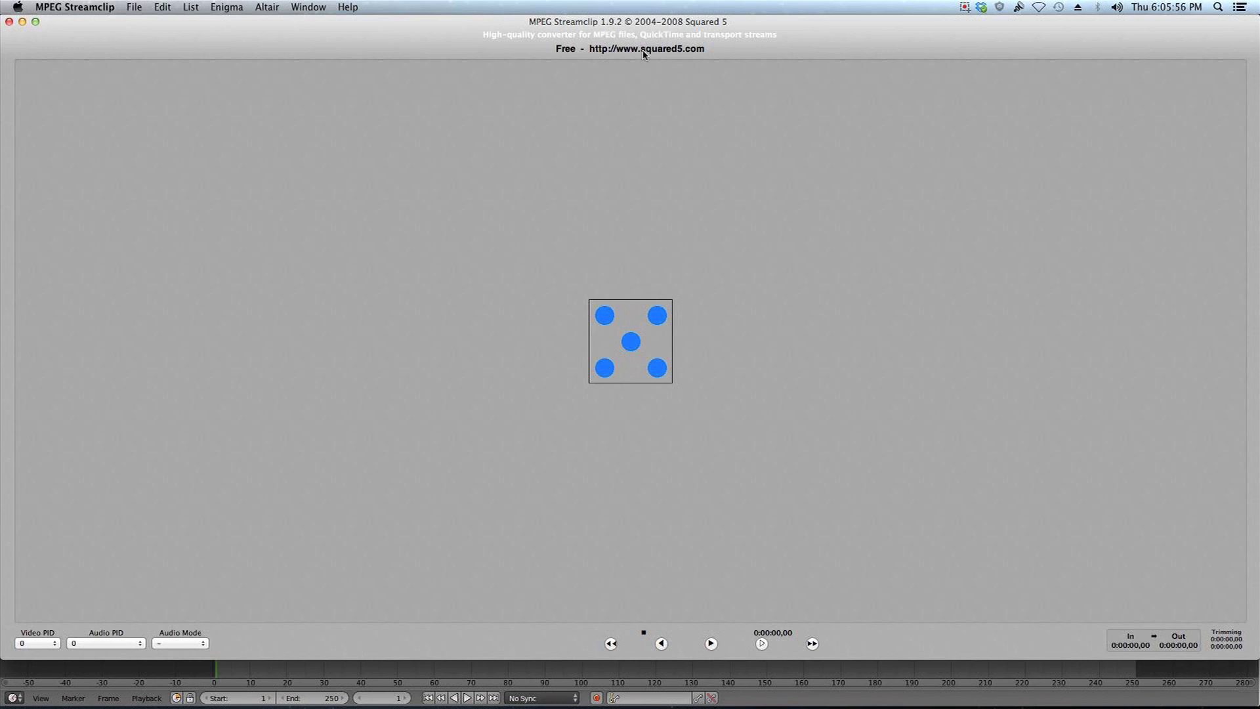
Open the castle shot 3 video from the Matte Painting Tutorial Files folder on the Desktop.
click(134, 8)
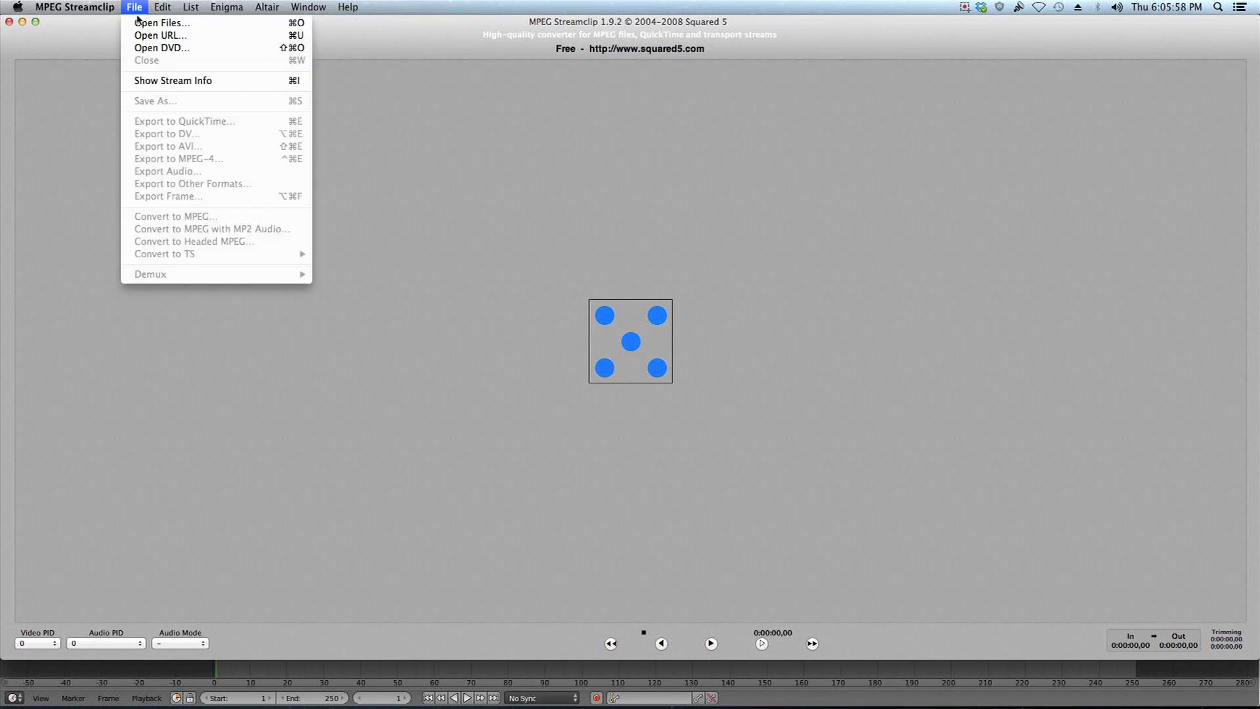
click(144, 29)
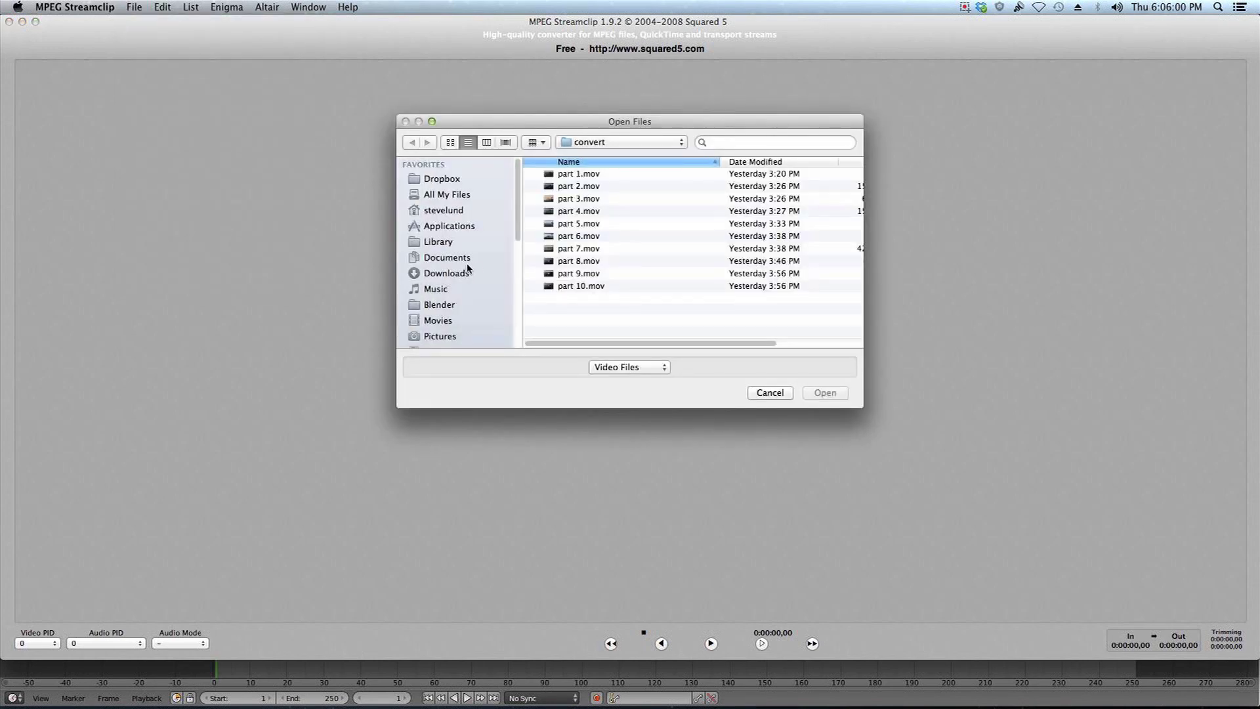
scroll(448, 306, down, 4)
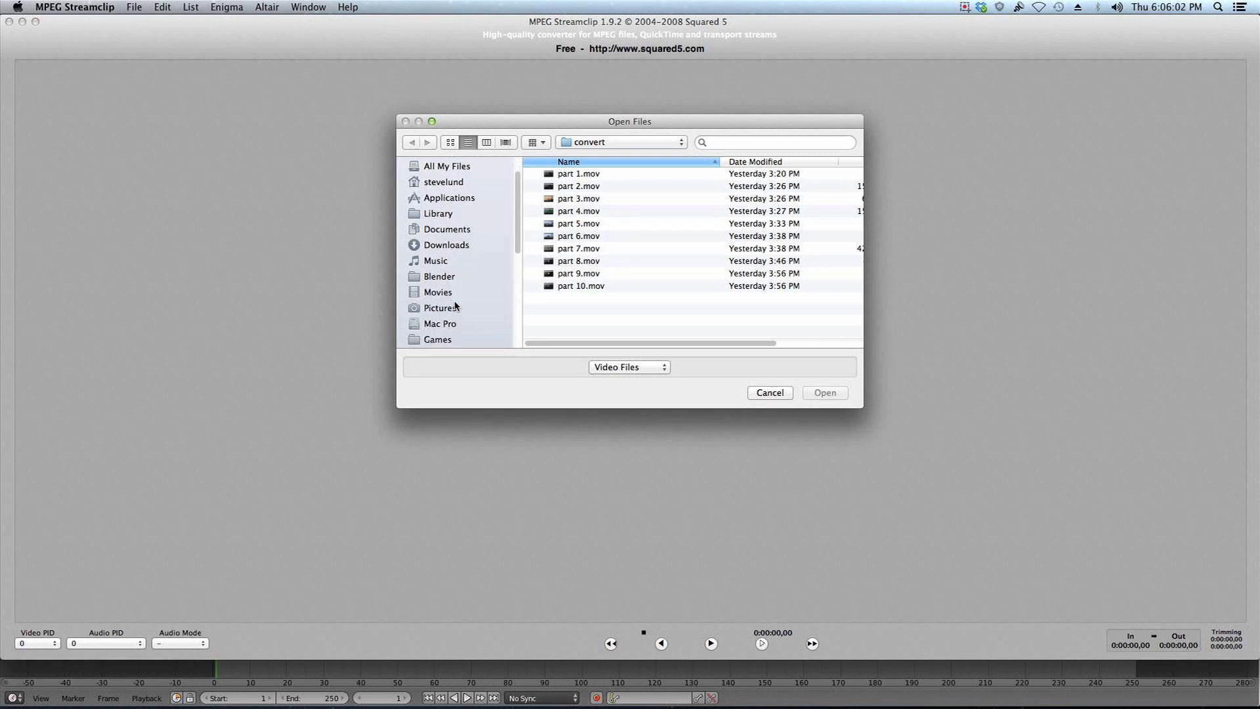
click(442, 325)
double_click(605, 210)
double_click(580, 175)
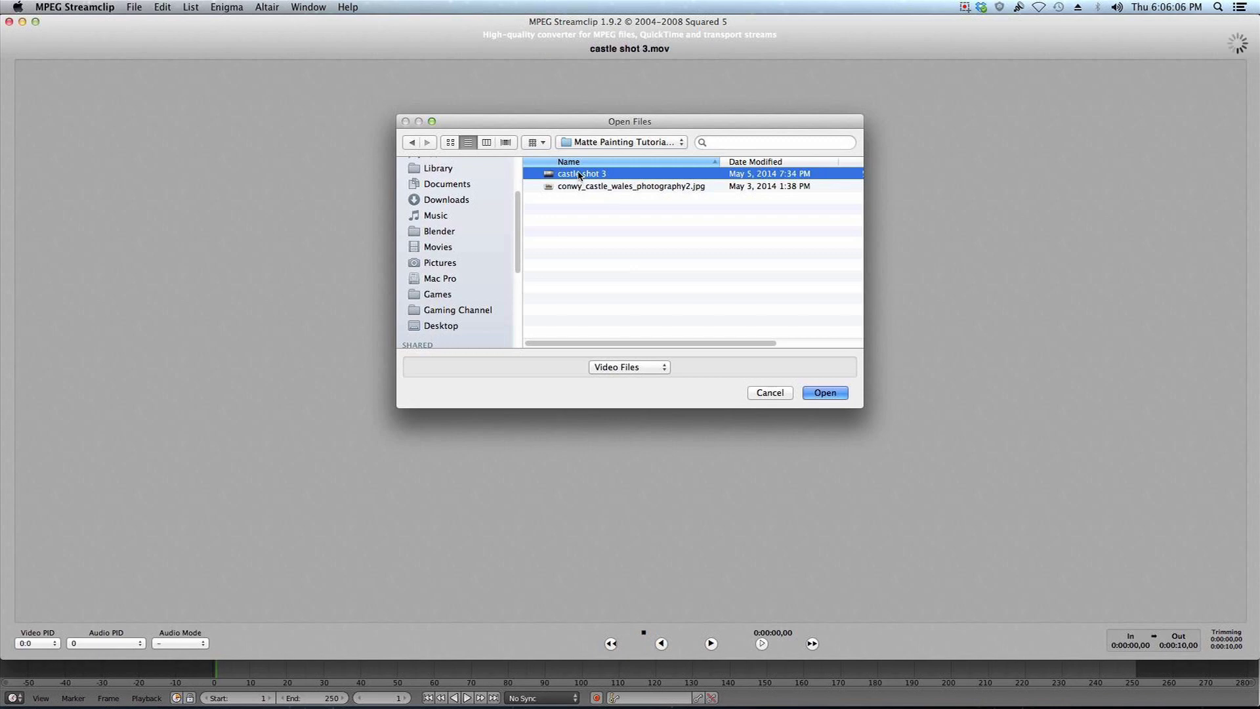
Set up an export to other formats as an Image Sequence with a frame rate of 29.97.
click(227, 6)
mouse_move(133, 7)
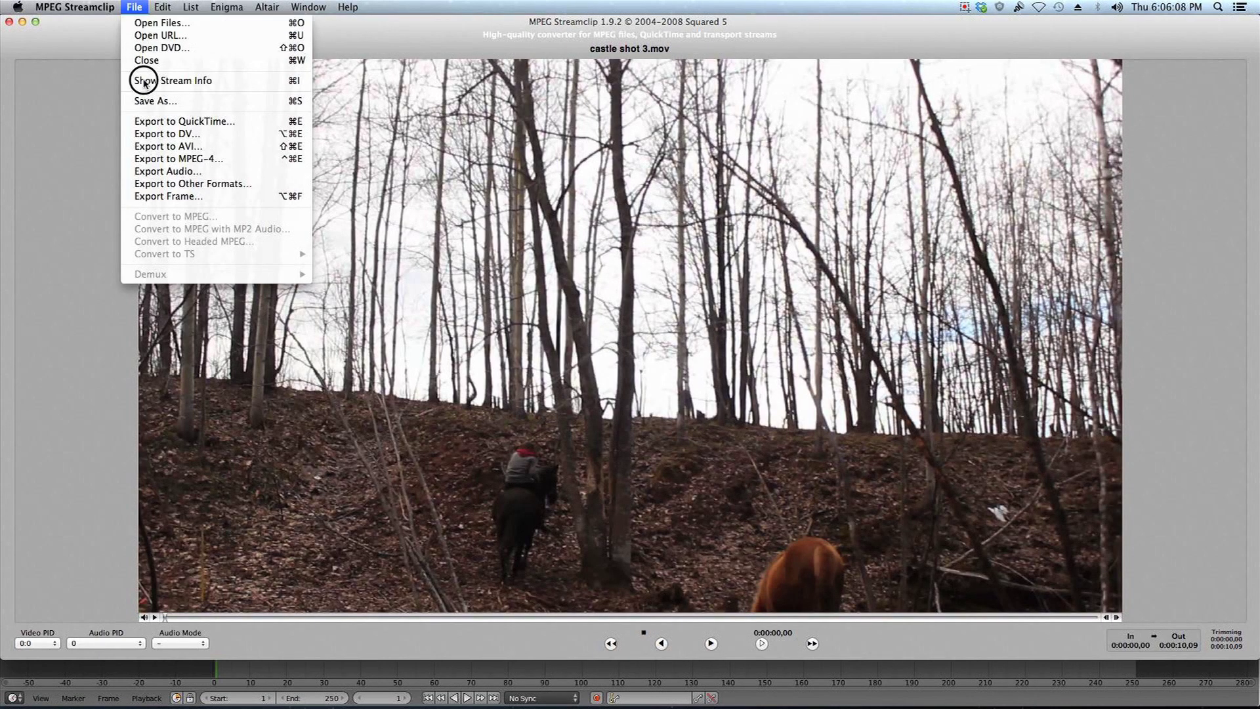
click(176, 187)
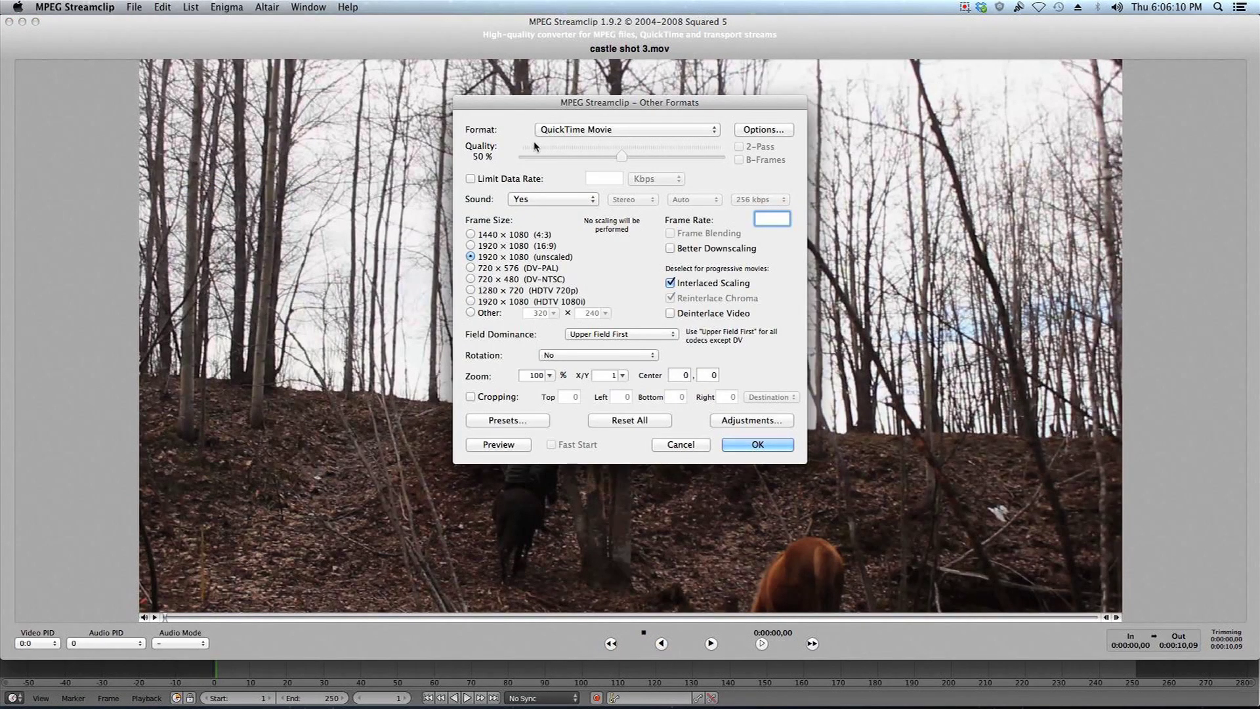
click(578, 130)
click(595, 195)
text(29.97)
Set the PNG image sequence options to 29.97 frames per second.
click(761, 130)
text(29.9)
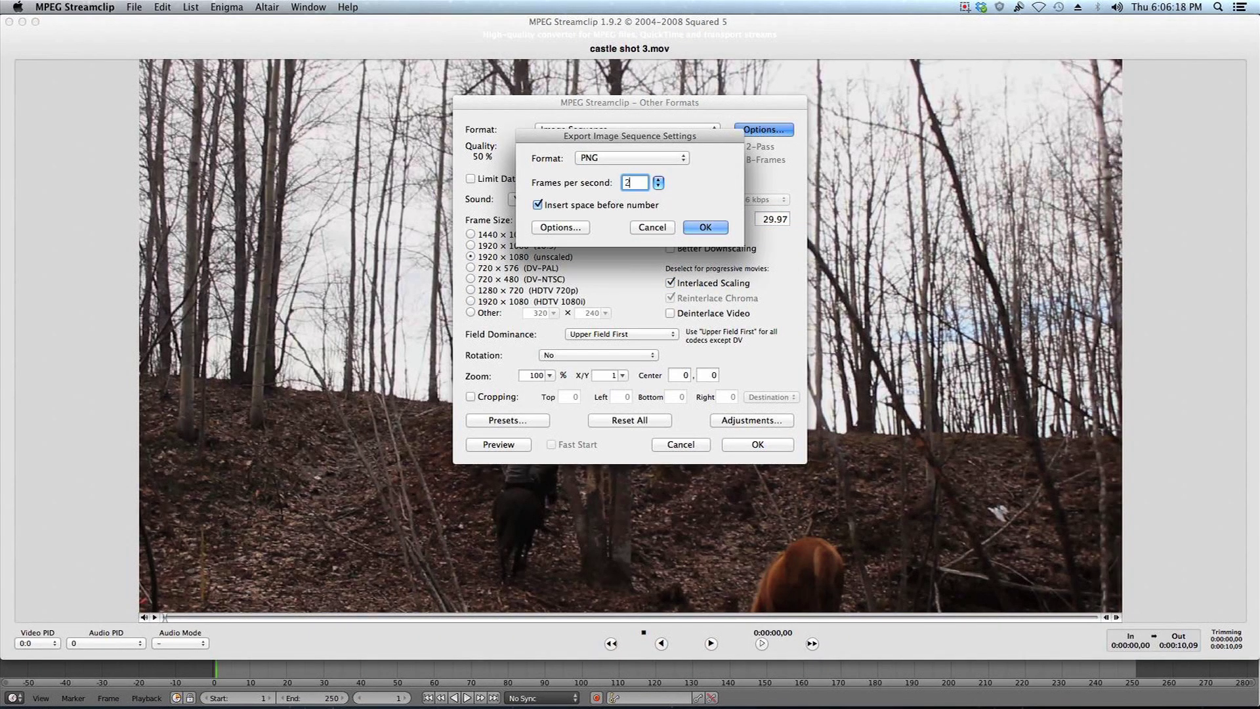
text(7)
click(708, 227)
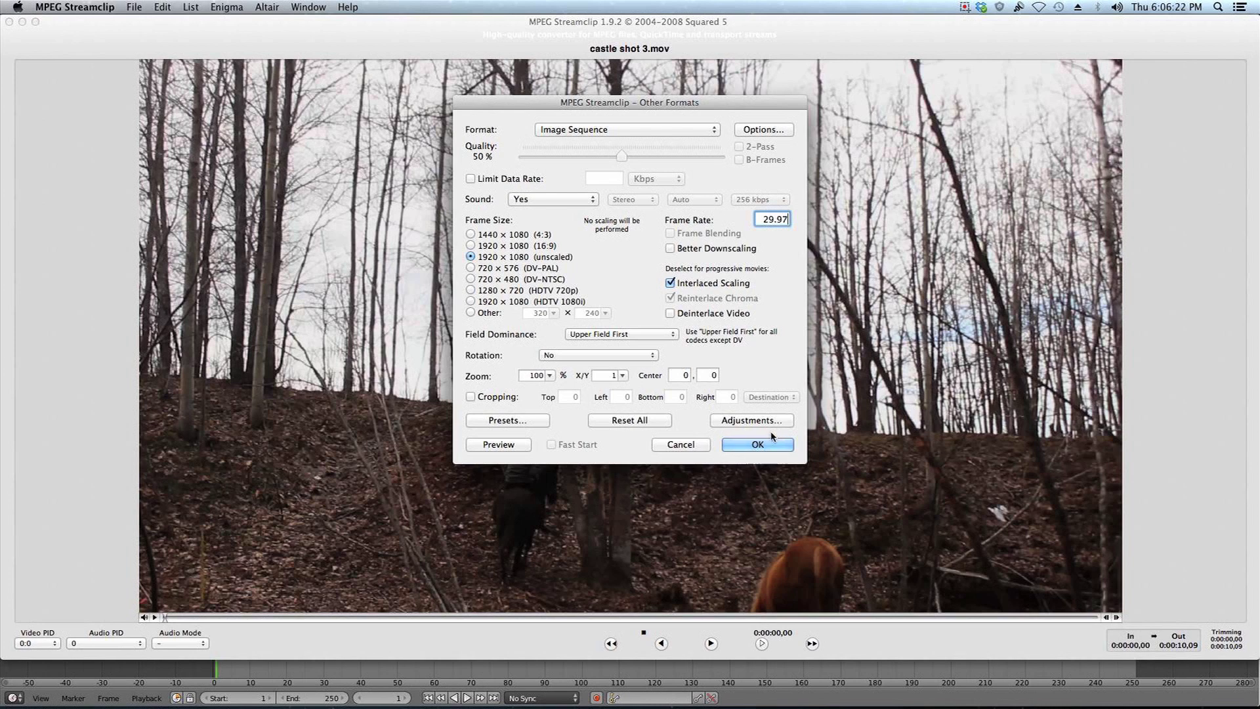
Cancel the export and quit MPEG Streamclip to return to Blender.
click(680, 444)
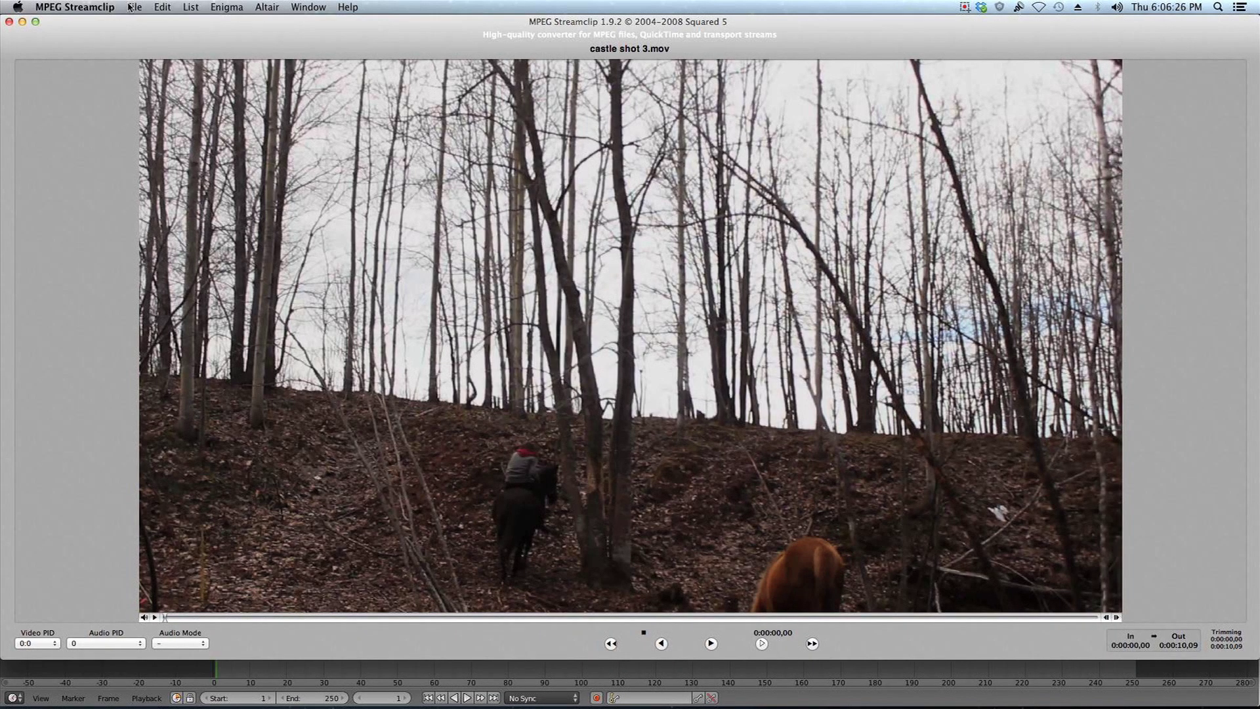
click(75, 6)
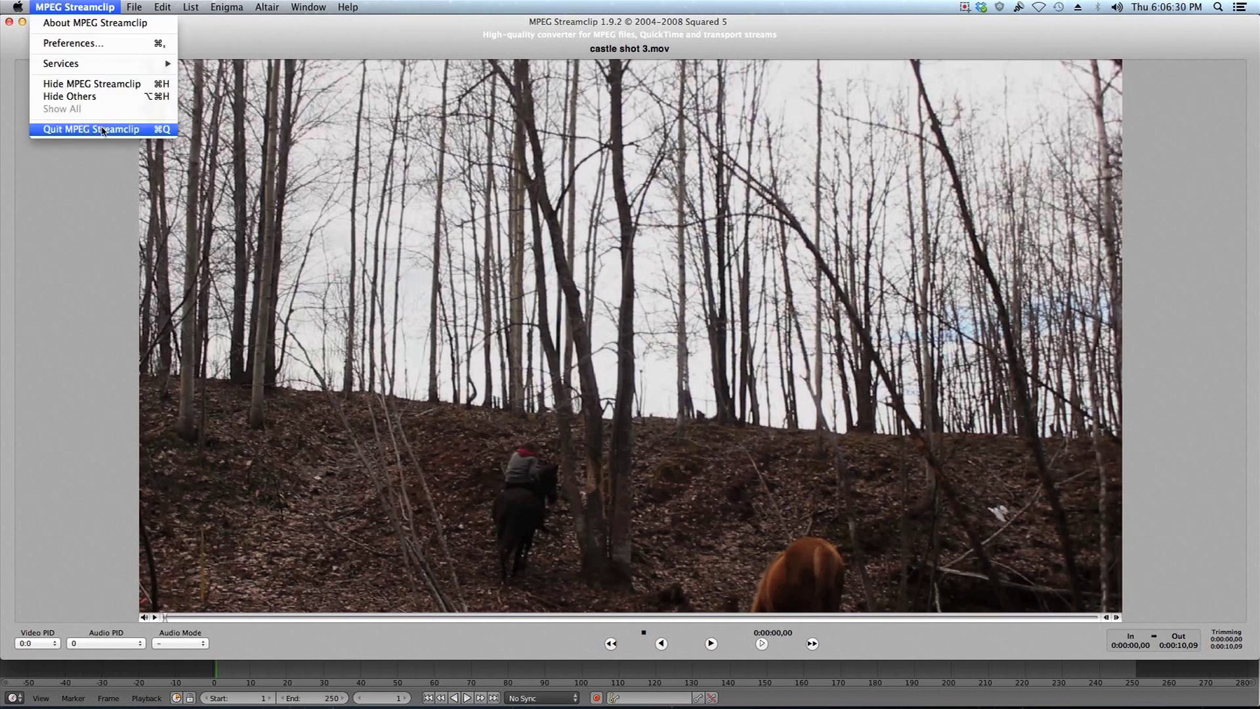
click(102, 130)
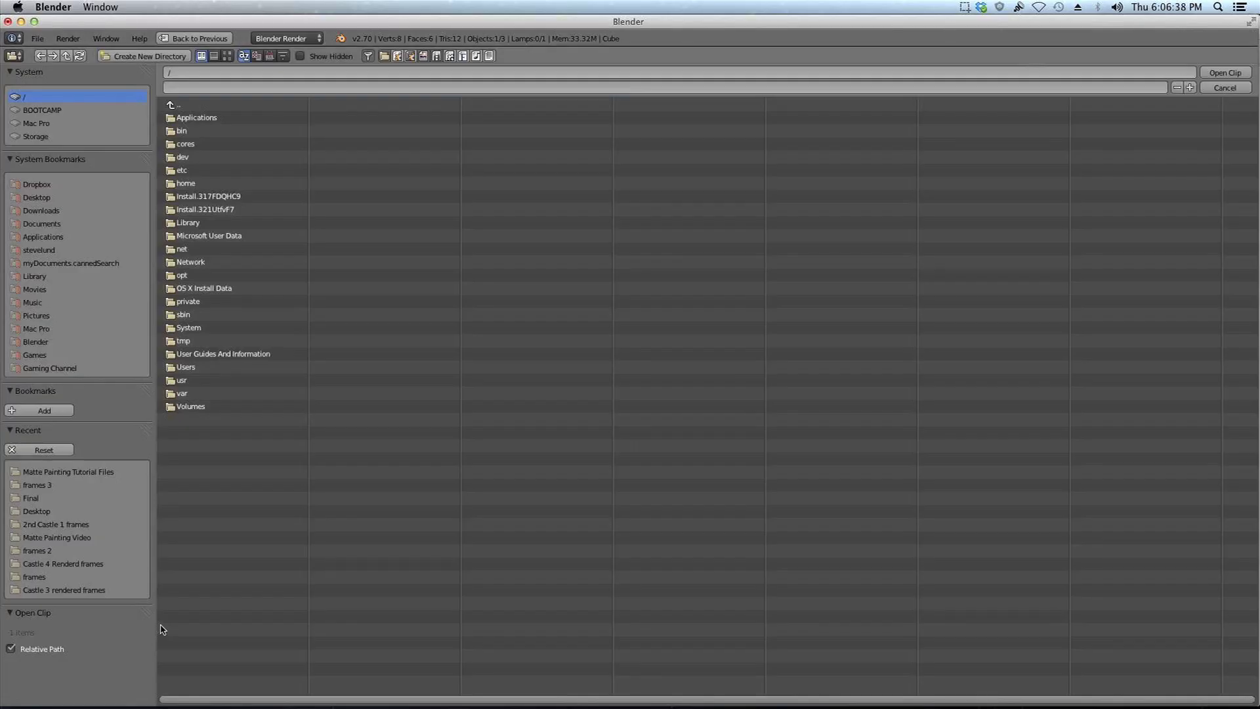
Load all the castle shot 3 PNG frames from the frames 3 folder as the movie clip.
click(147, 630)
click(98, 484)
key(a)
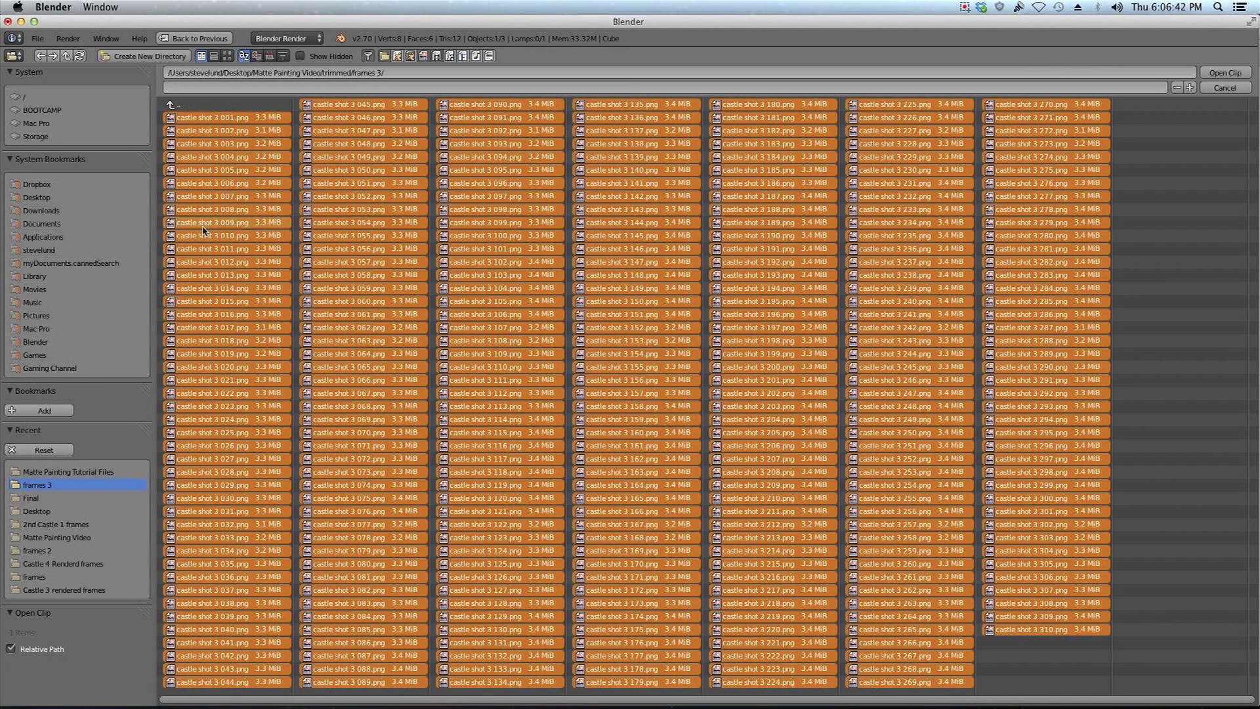
key(Return)
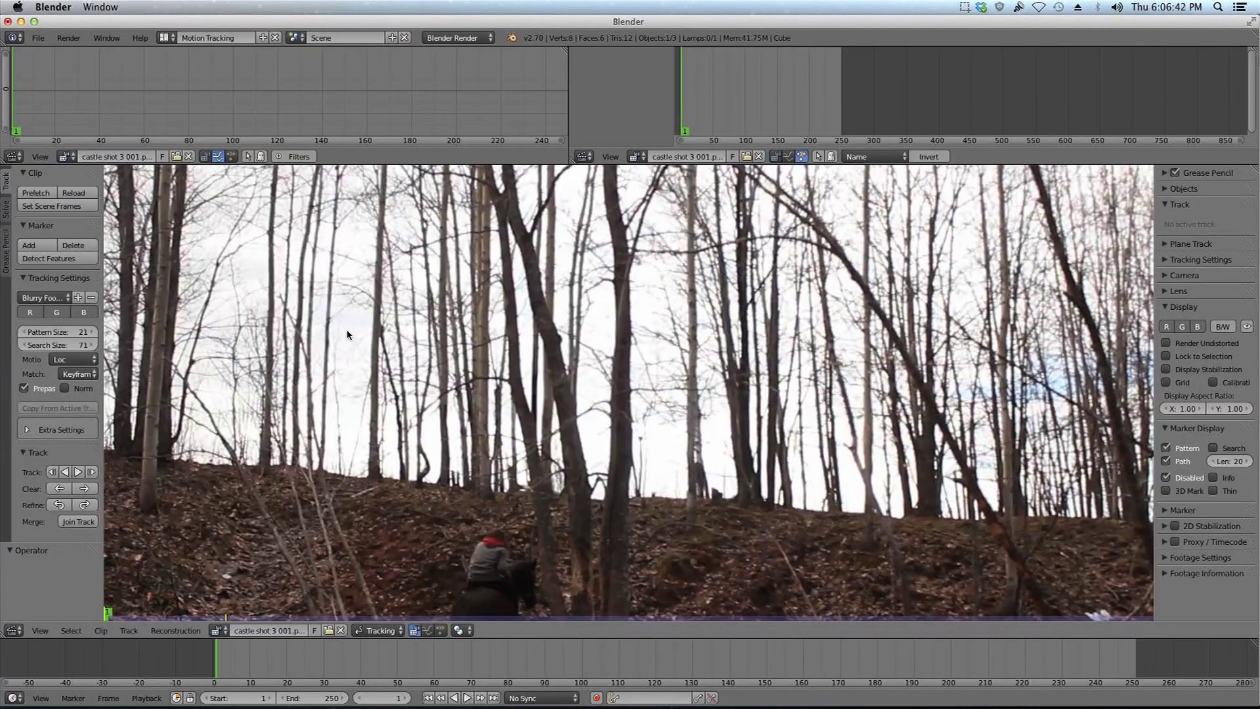
Set the scene's end frame to 275.
click(329, 699)
text(275)
key(Return)
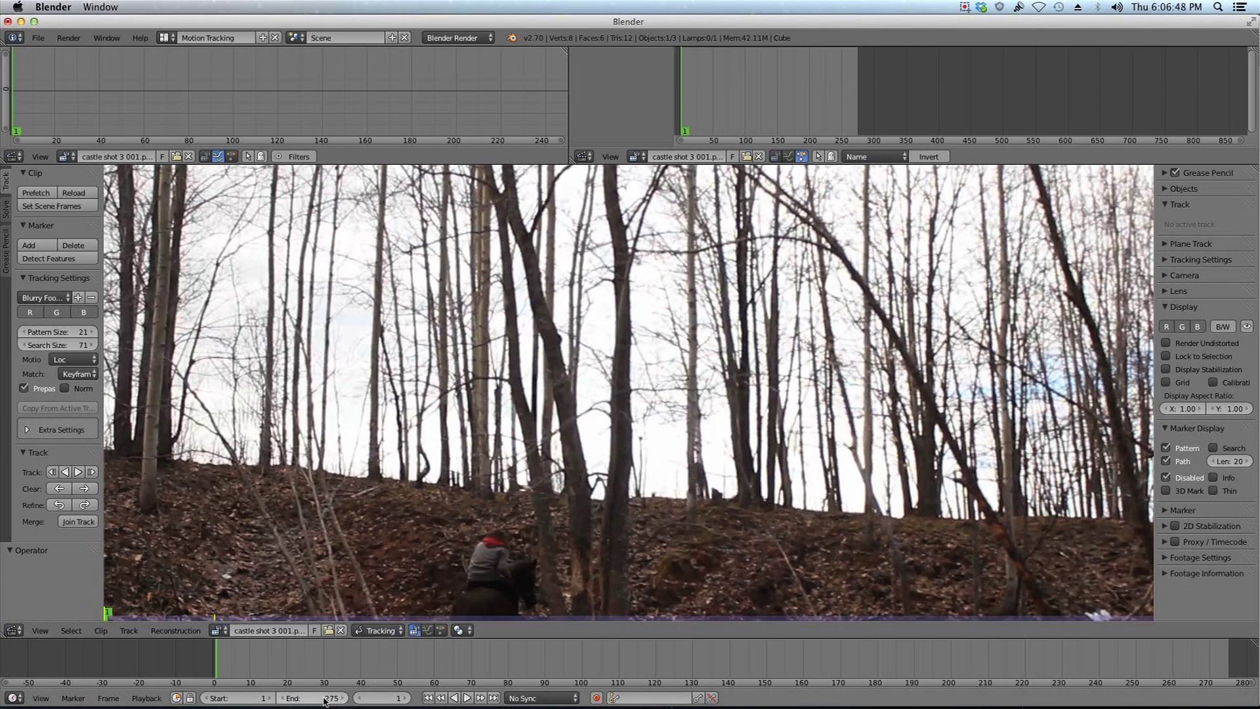
scroll(361, 684, down, 1)
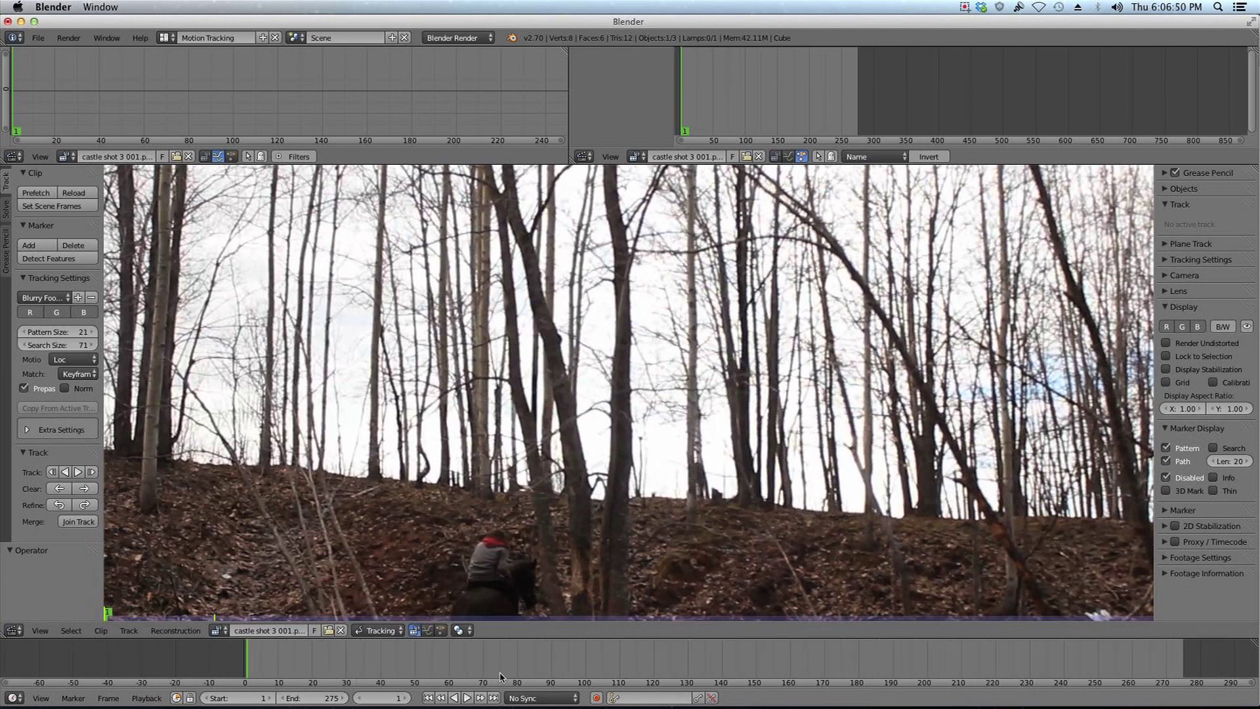
scroll(501, 677, down, 2)
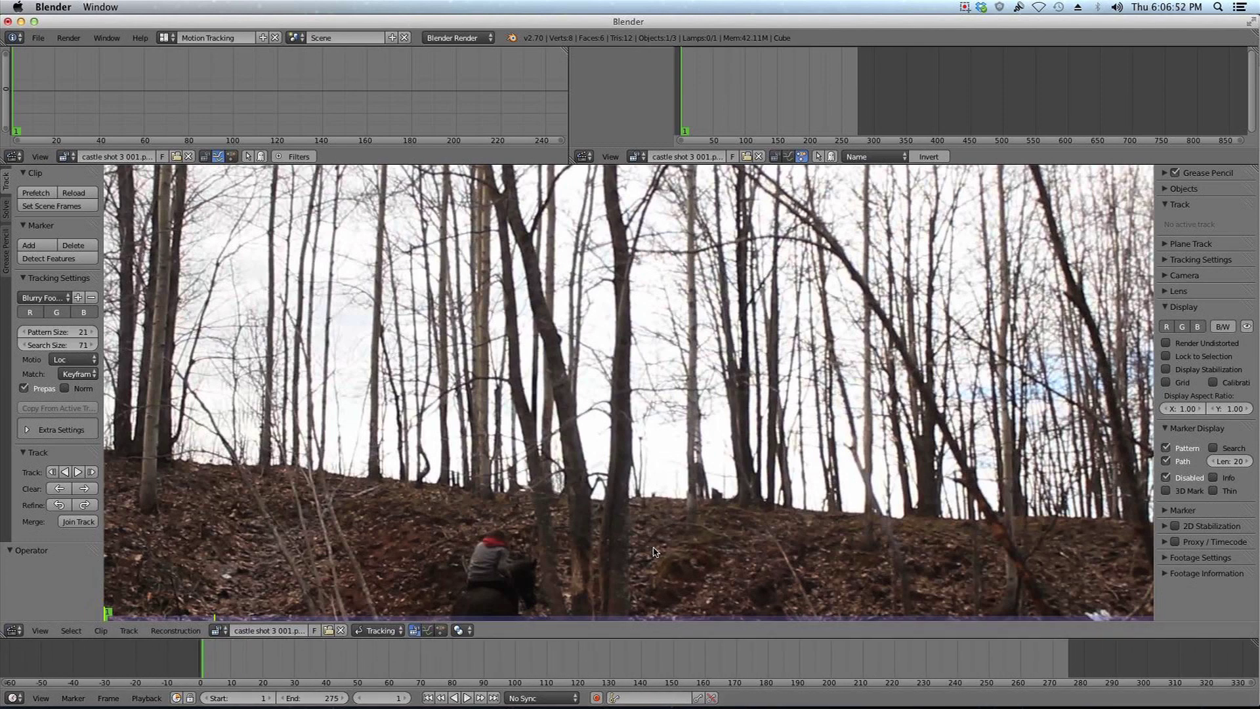
Apply the Canon APS-C camera preset to the clip's camera settings.
scroll(678, 492, down, 4)
middle_drag(684, 439, 711, 440)
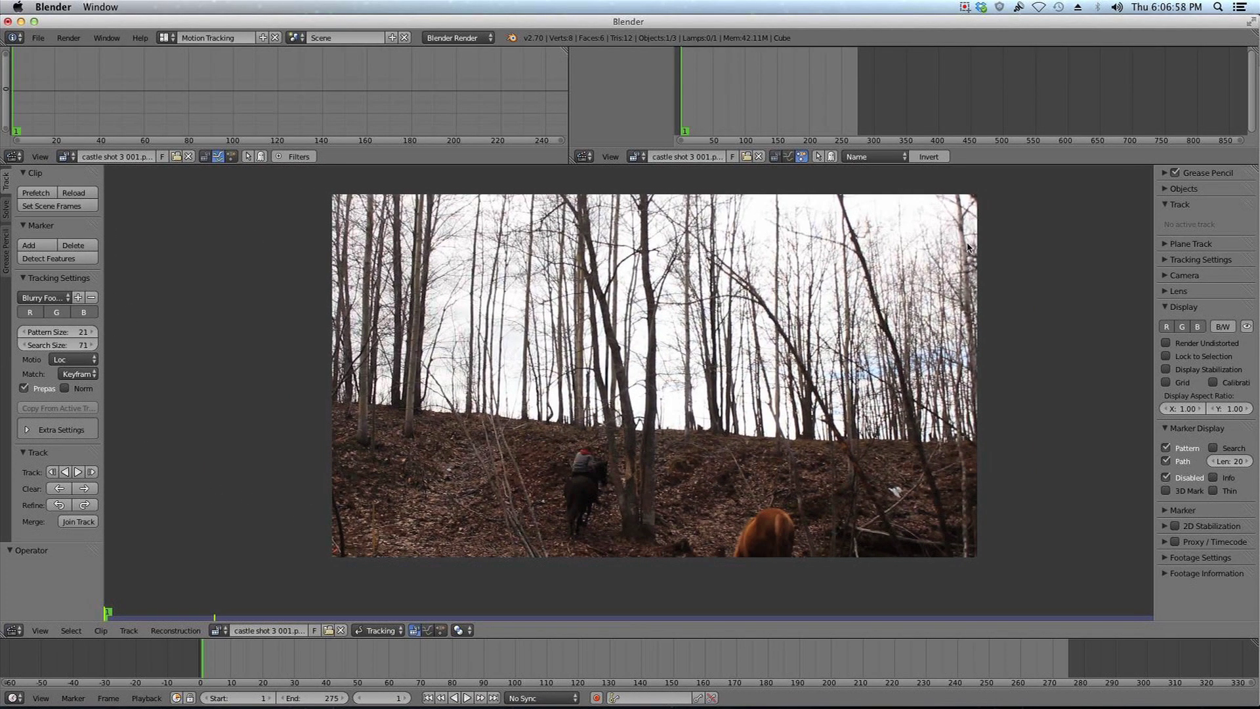
click(1167, 276)
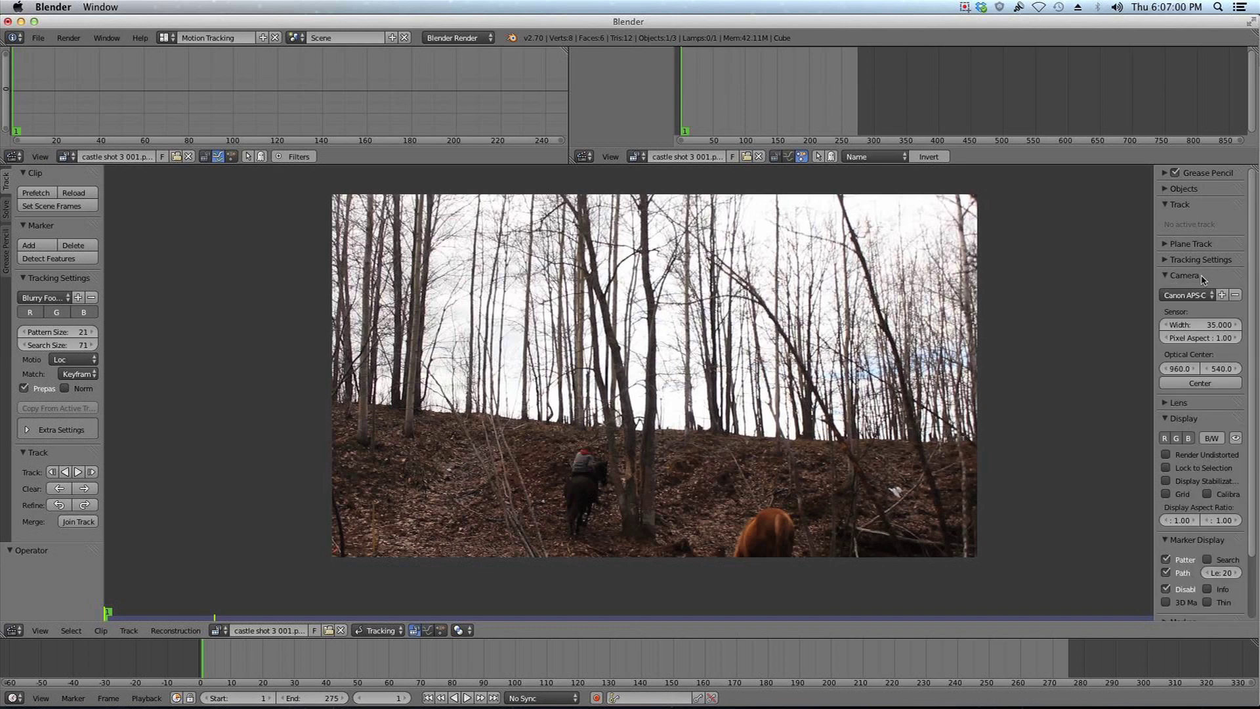
click(1200, 295)
click(1185, 297)
scroll(1185, 598, down, 2)
scroll(1186, 604, up, 10)
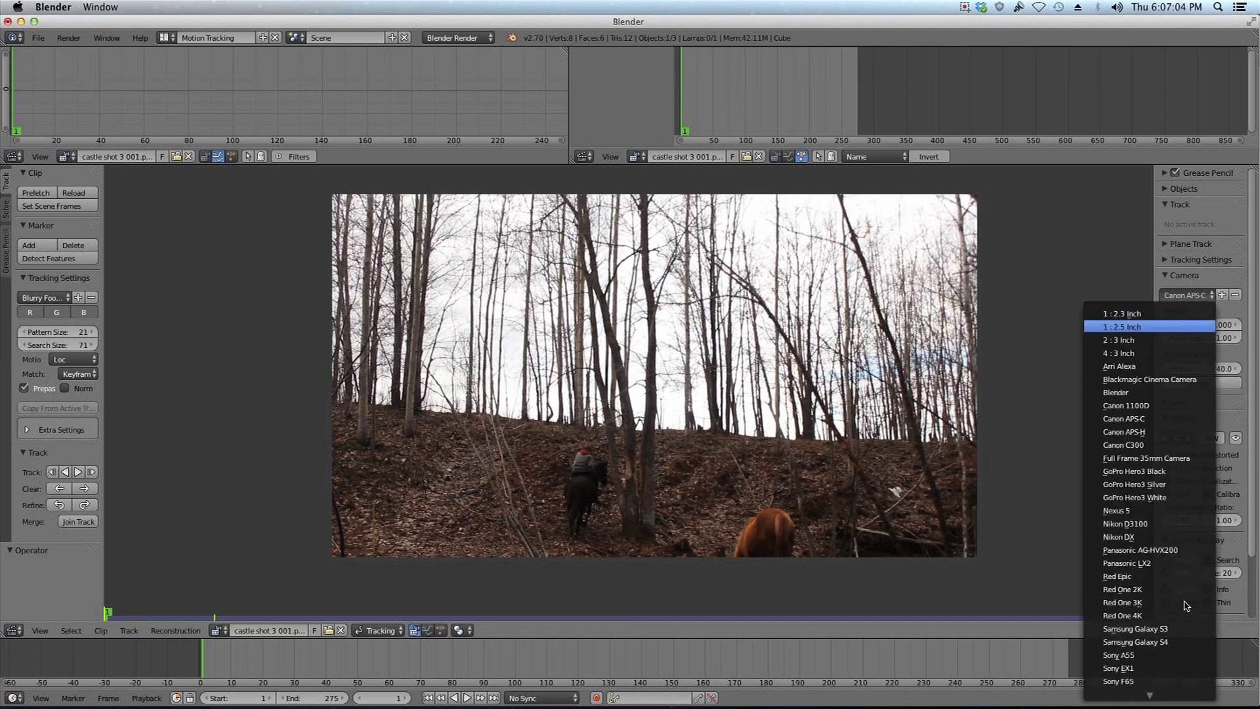
click(1152, 425)
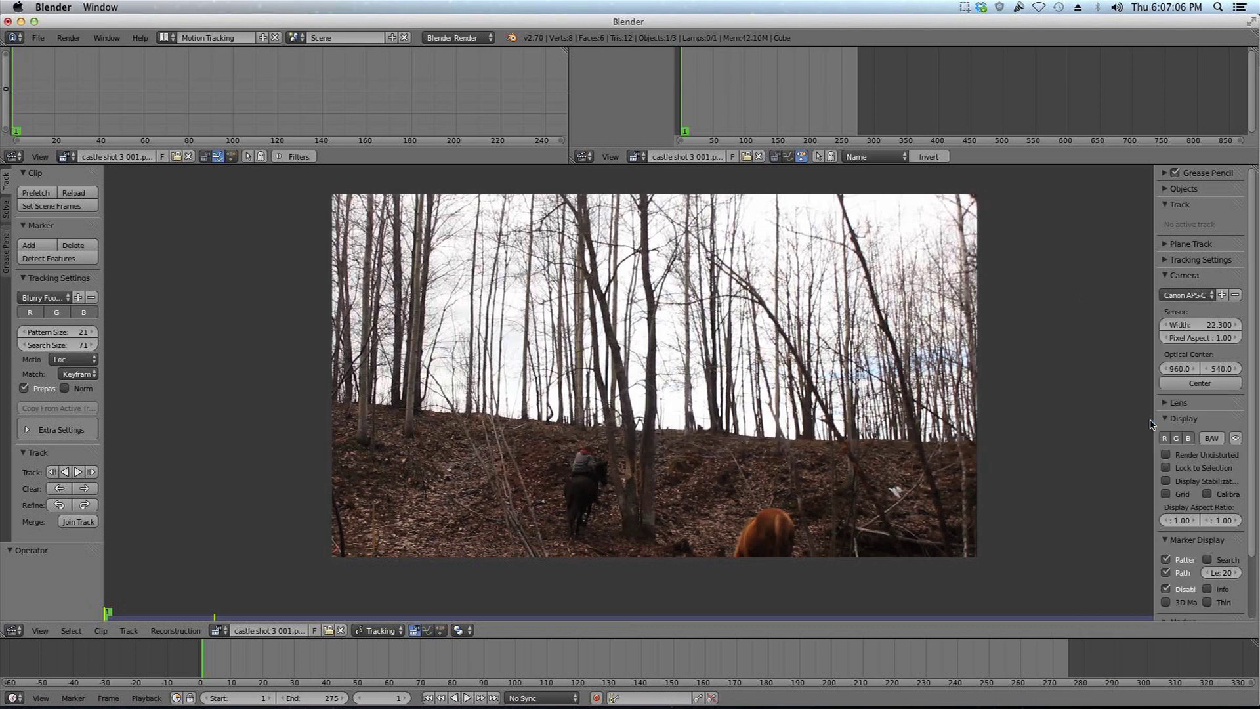
click(1201, 297)
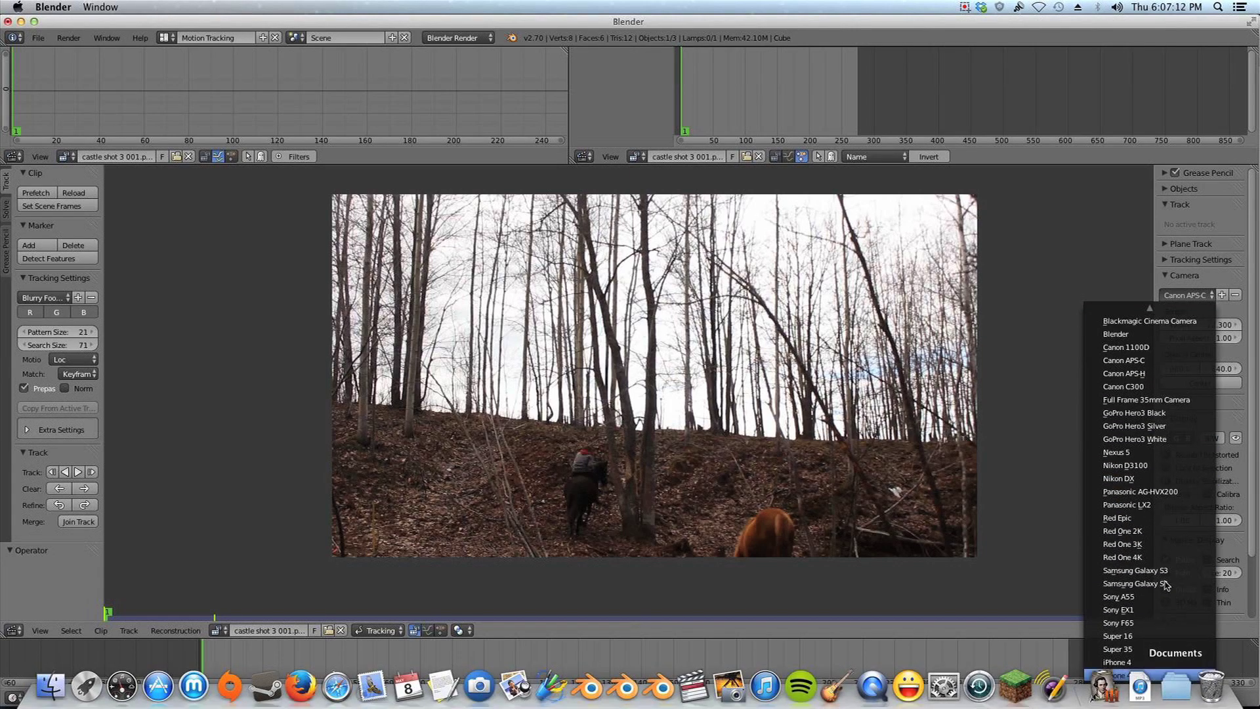
click(1145, 361)
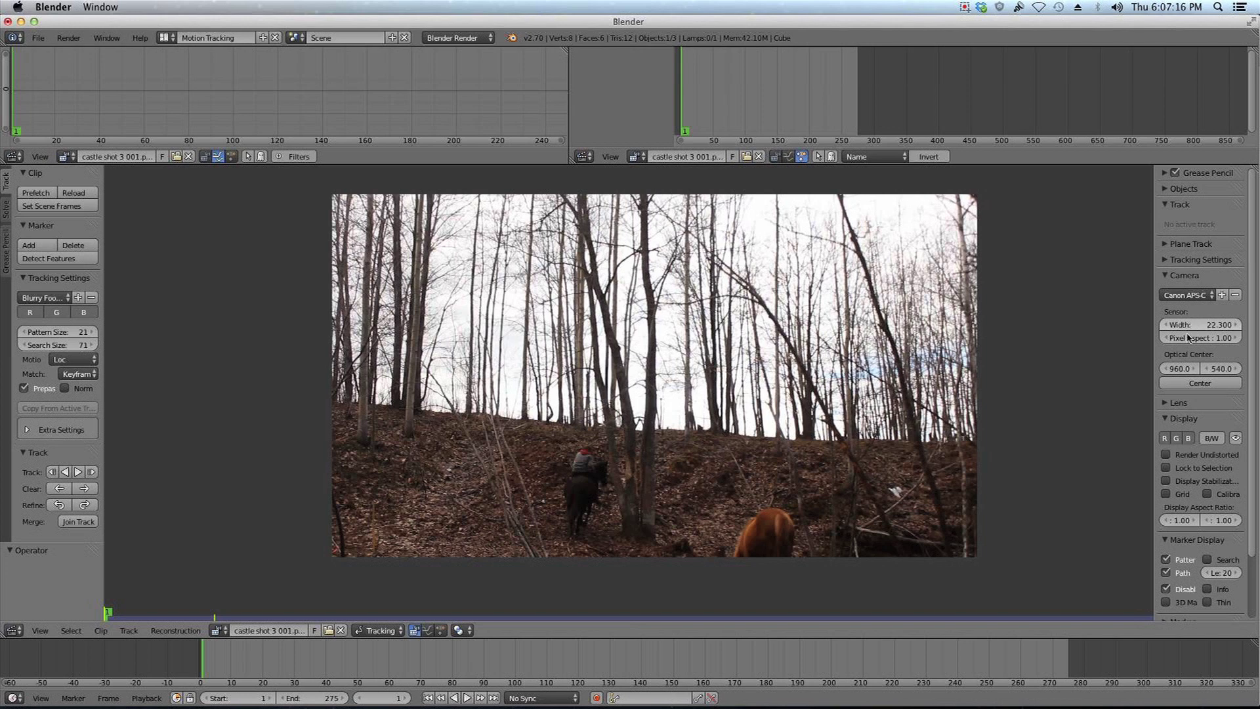
Set the clip's lens focal length to 55 mm.
click(1178, 402)
click(1184, 428)
text(55)
key(Return)
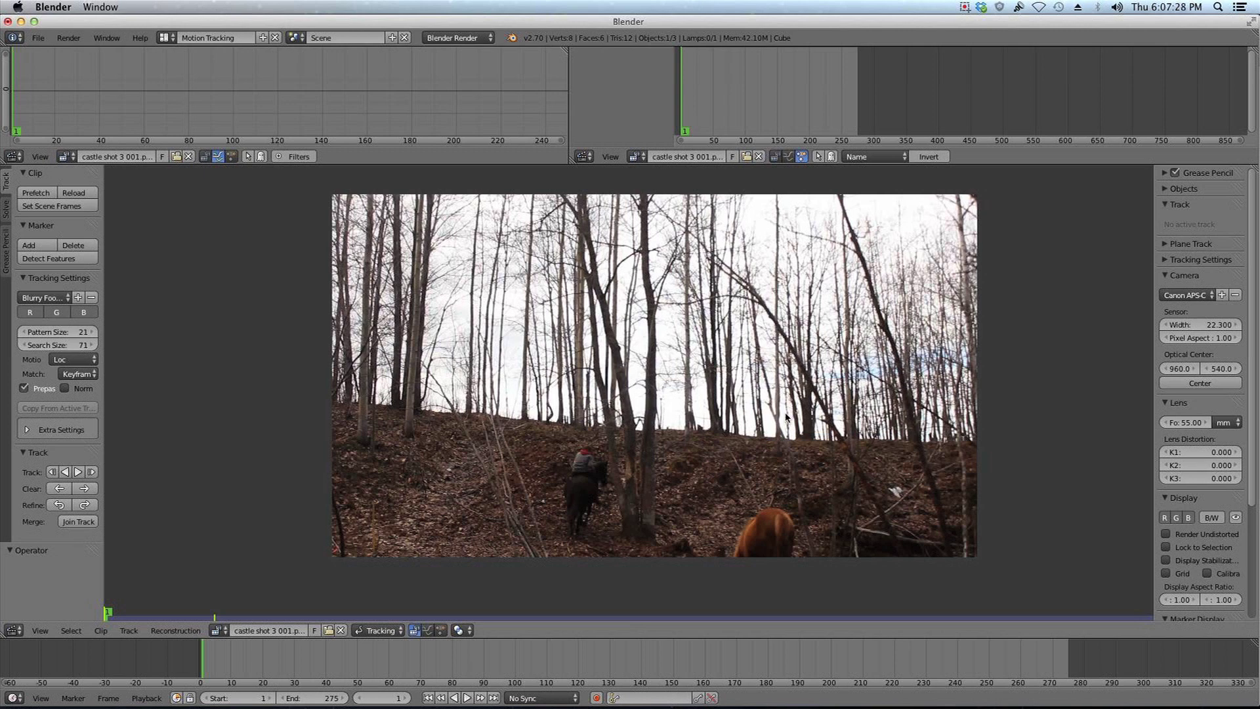
Apply the Blurry Footage preset to the tracking settings.
scroll(563, 281, down, 2)
scroll(564, 288, up, 2)
middle_drag(562, 281, 578, 293)
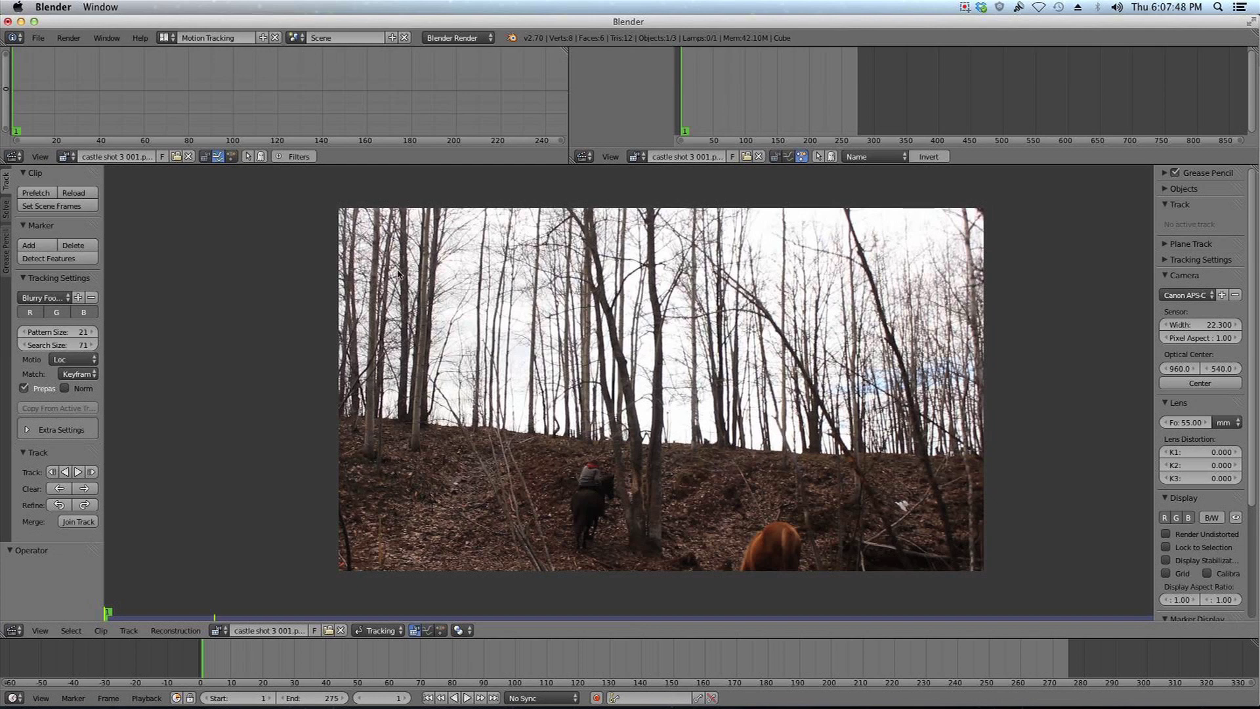
click(43, 300)
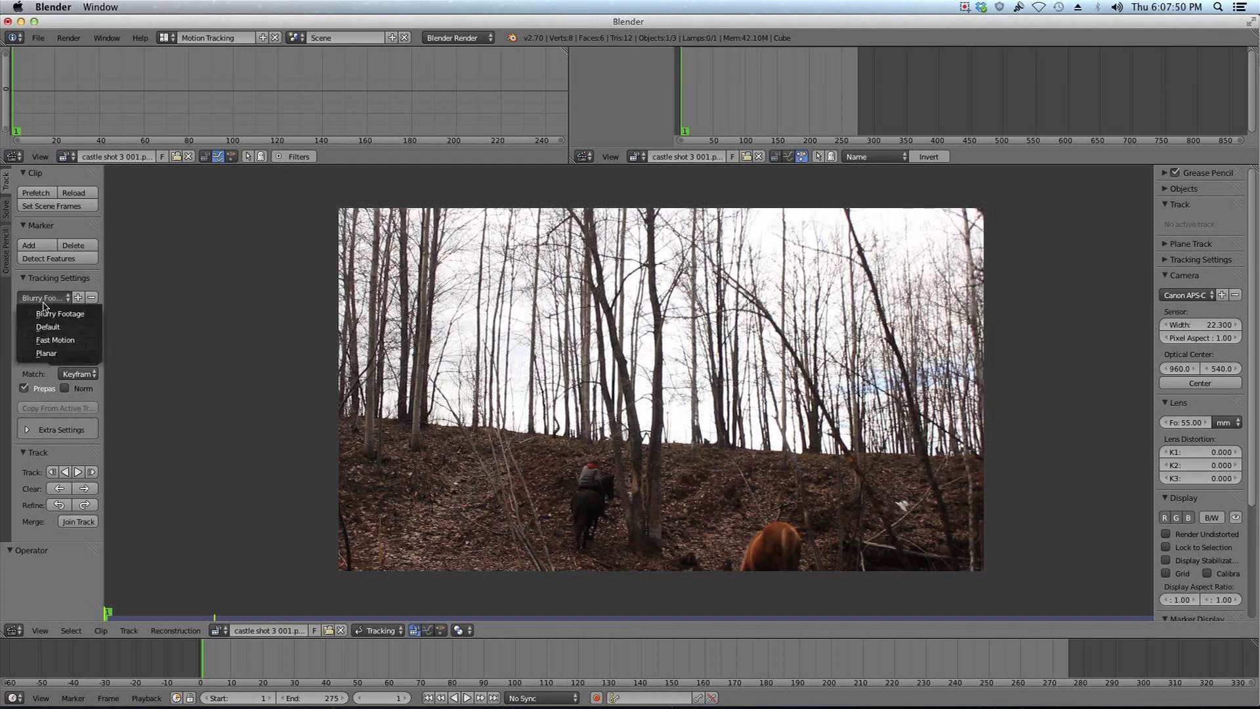
click(59, 316)
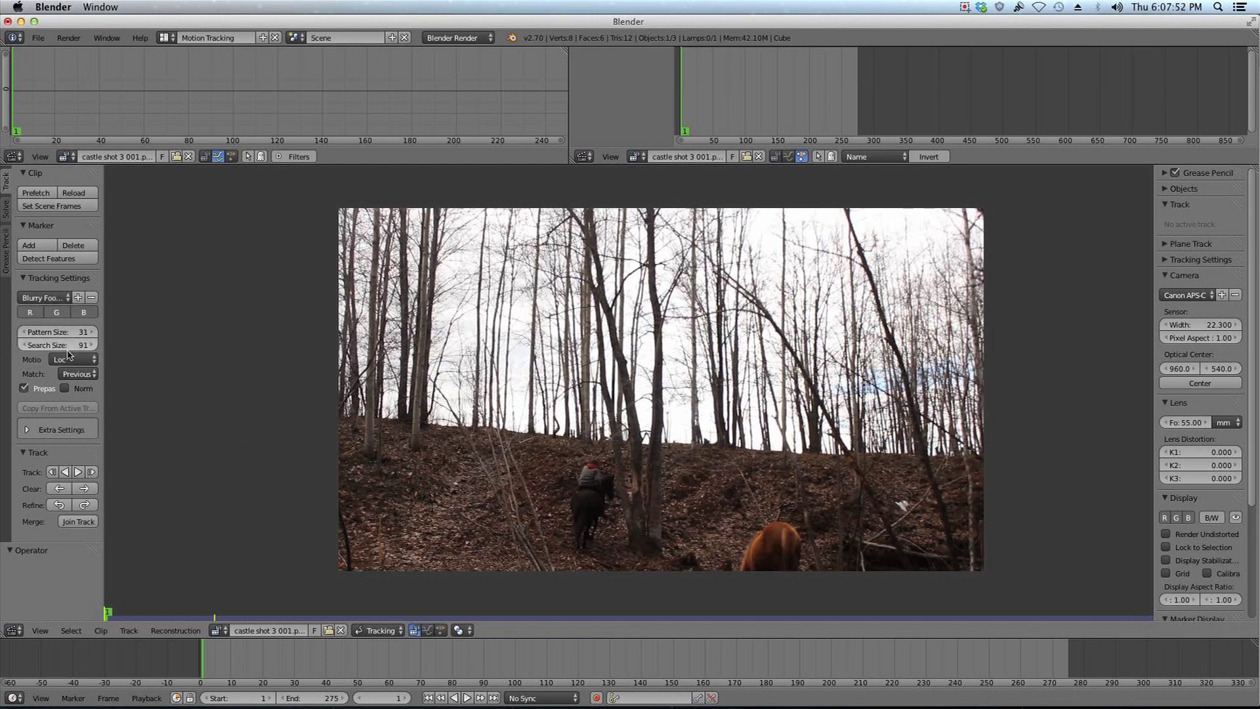
Set the tracking pattern size to 61 and the search size to 121.
click(60, 333)
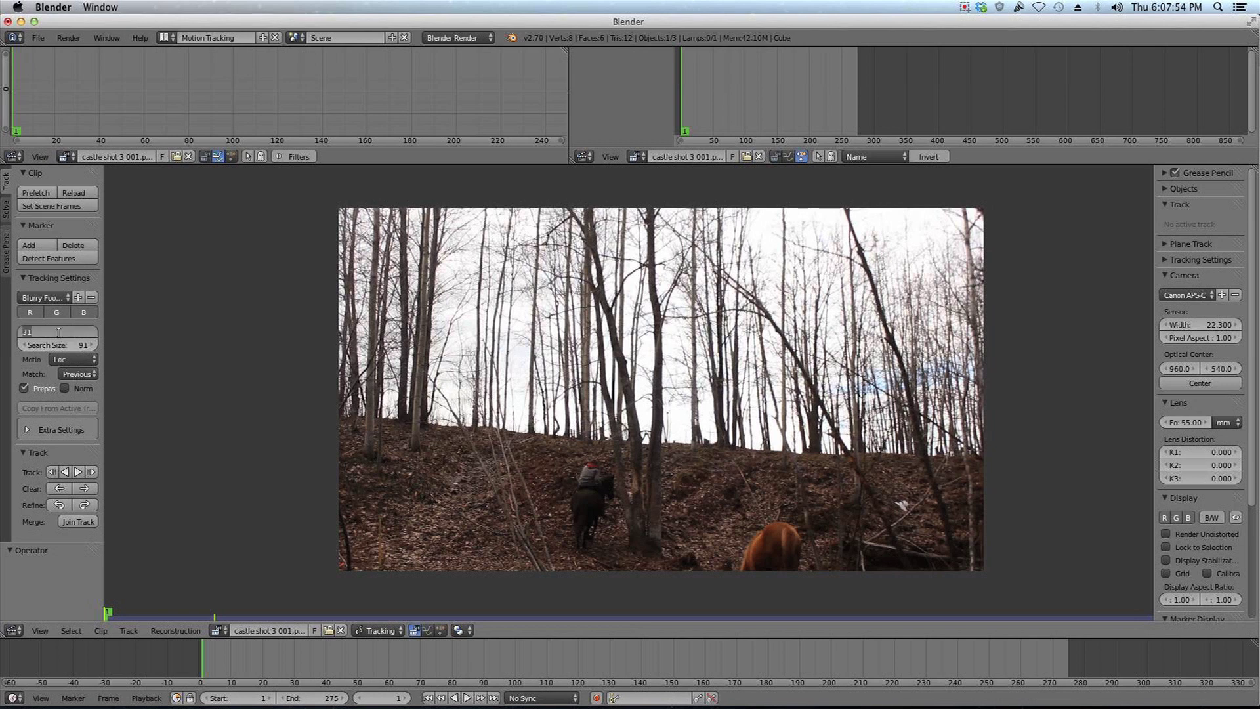
text(61)
key(Return)
click(57, 345)
text(121)
key(Return)
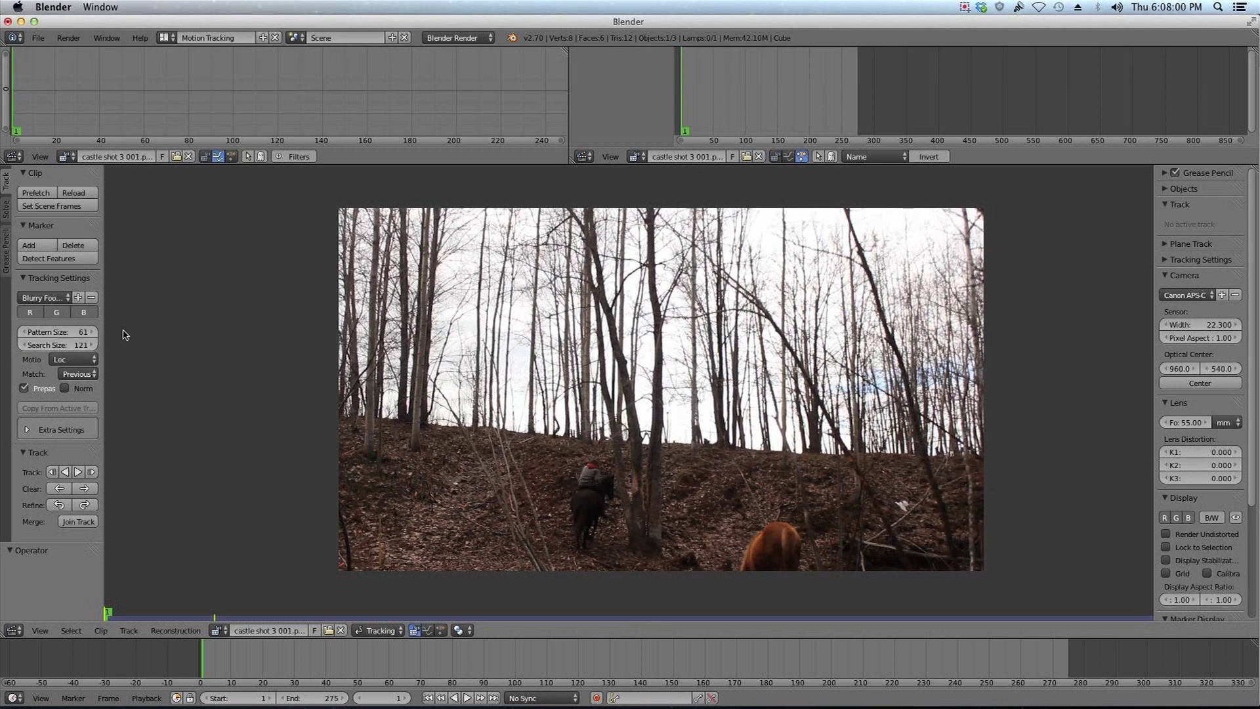
Detect features on the first frame and track the resulting markers forward through the whole clip.
click(63, 259)
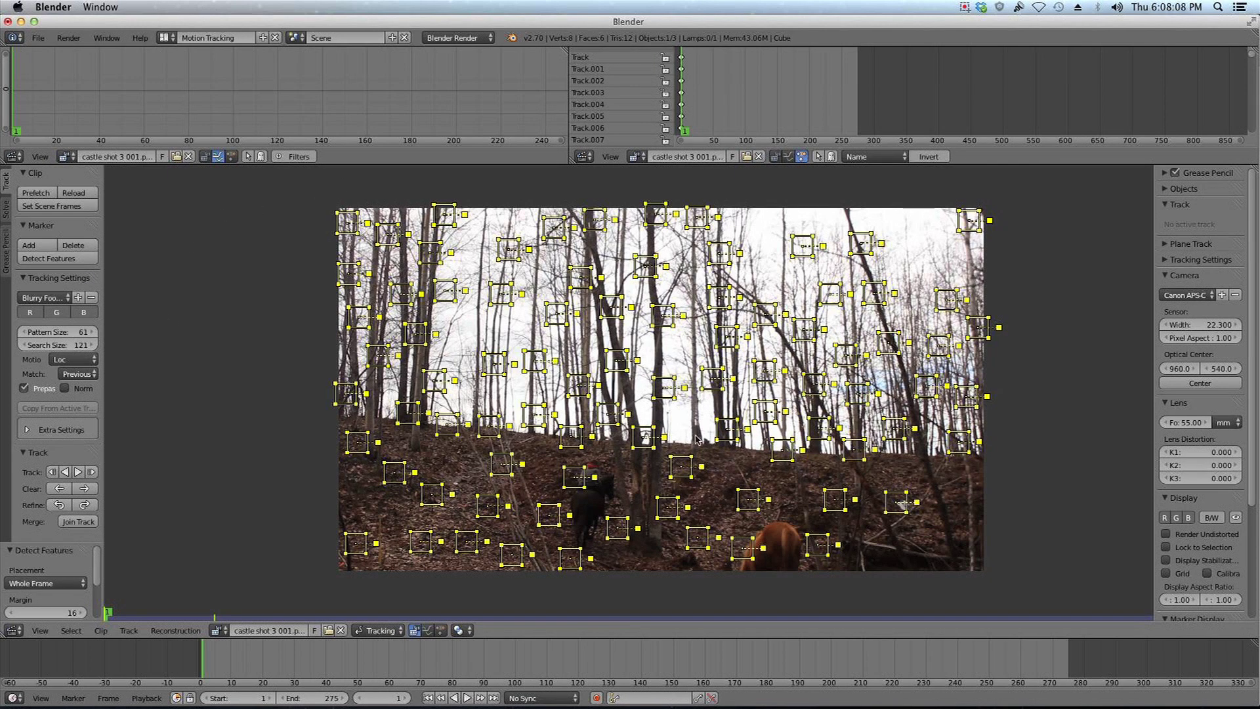
click(79, 472)
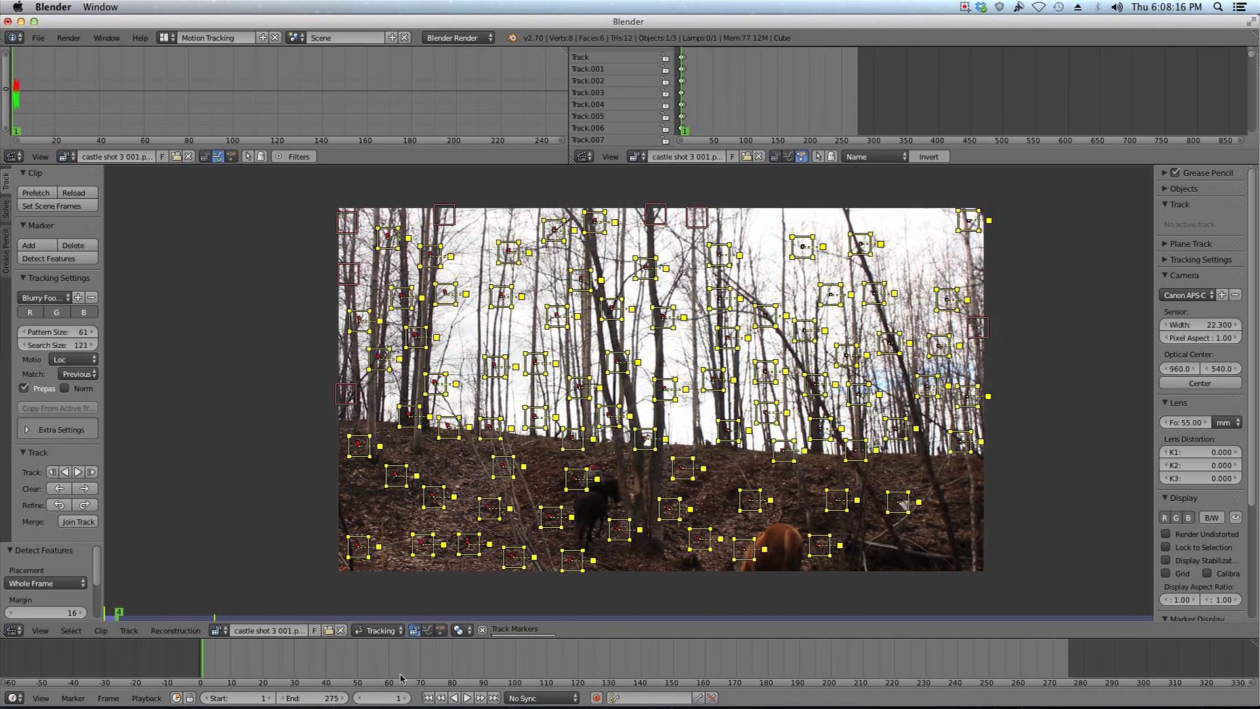
scroll(563, 308, up, 4)
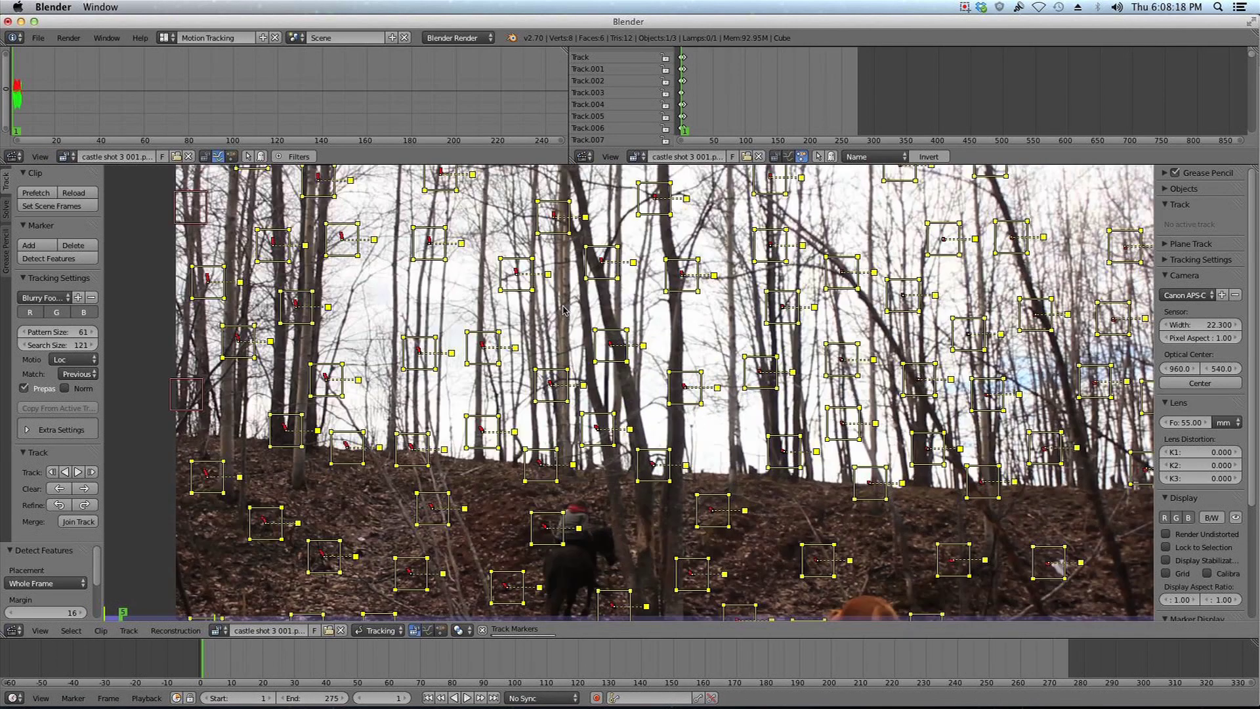
scroll(563, 308, down, 4)
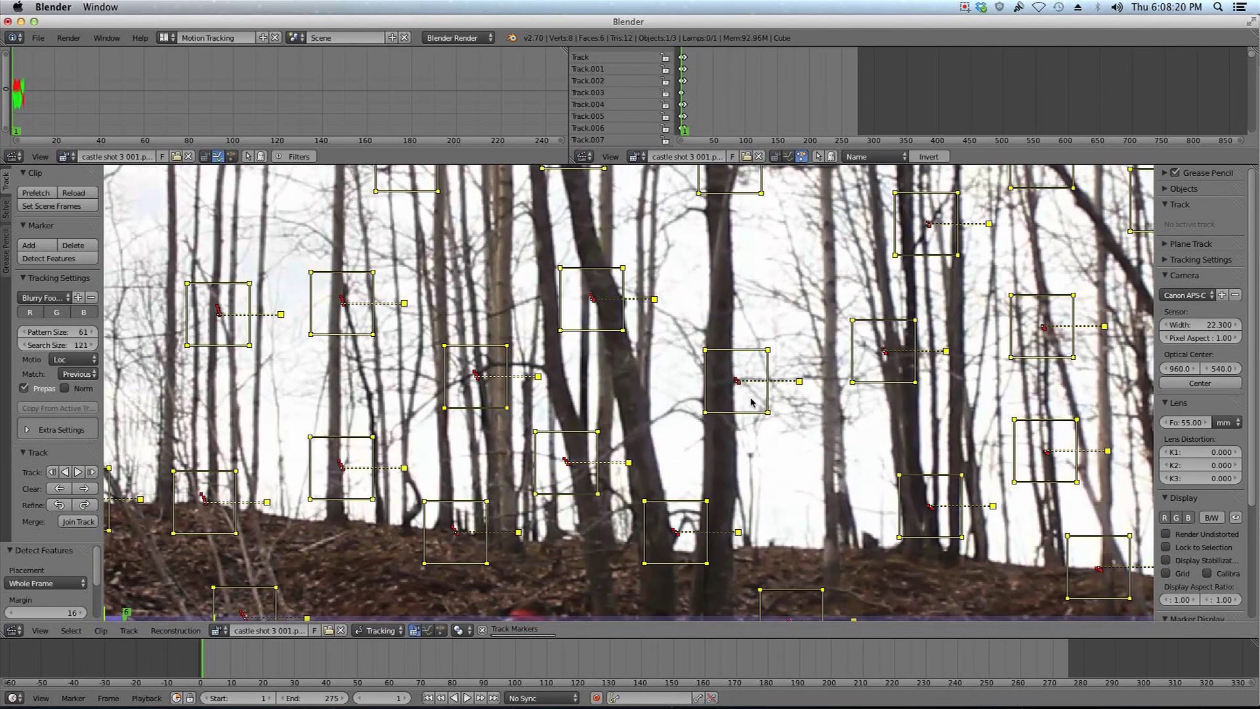
scroll(752, 401, down, 4)
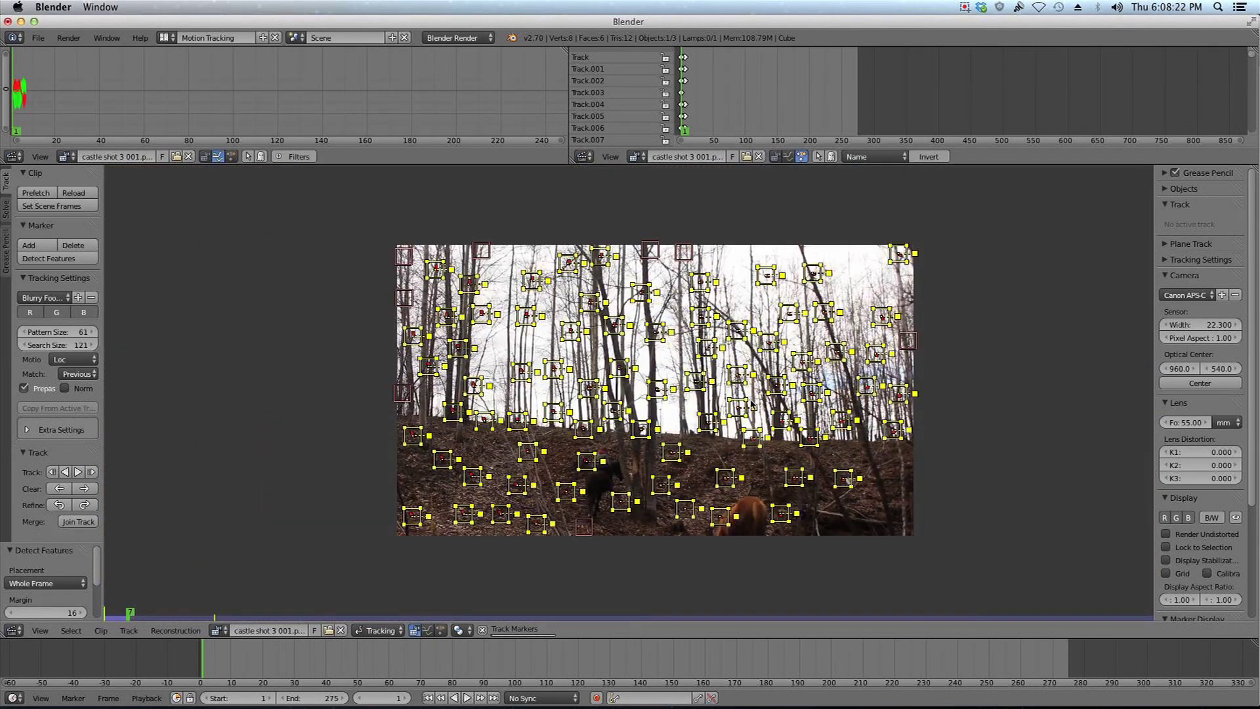
scroll(752, 403, up, 3)
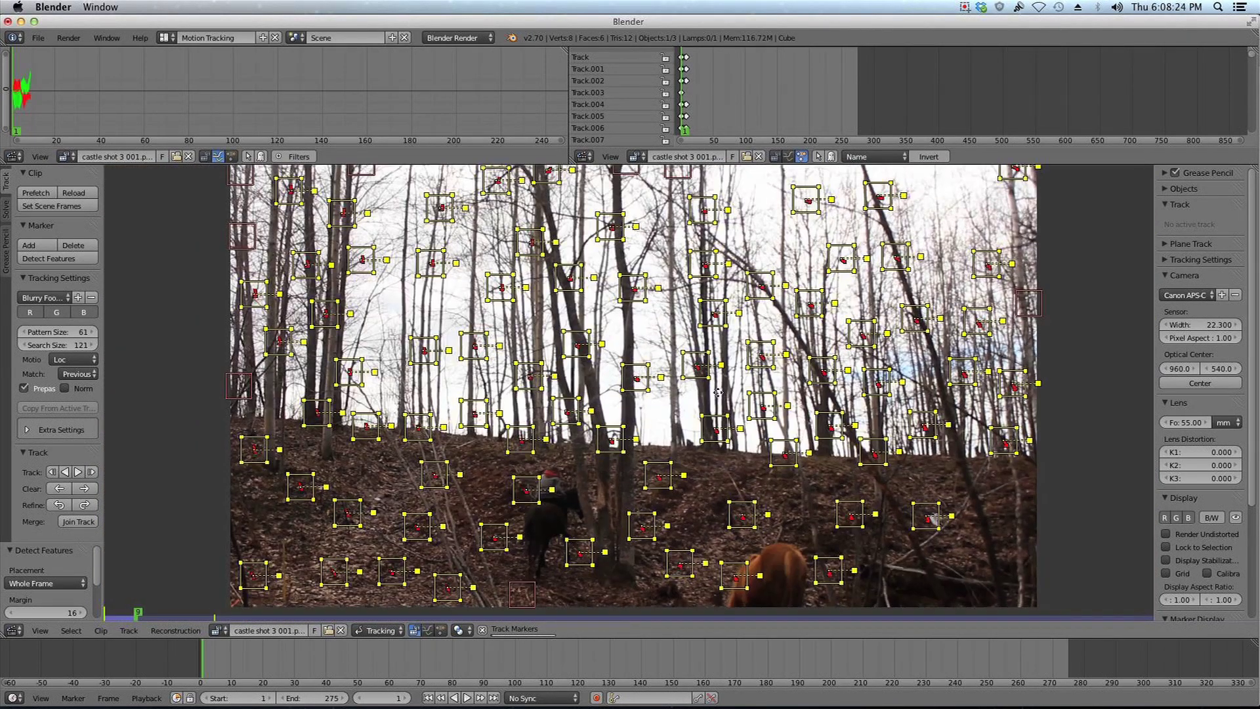
scroll(715, 393, down, 1)
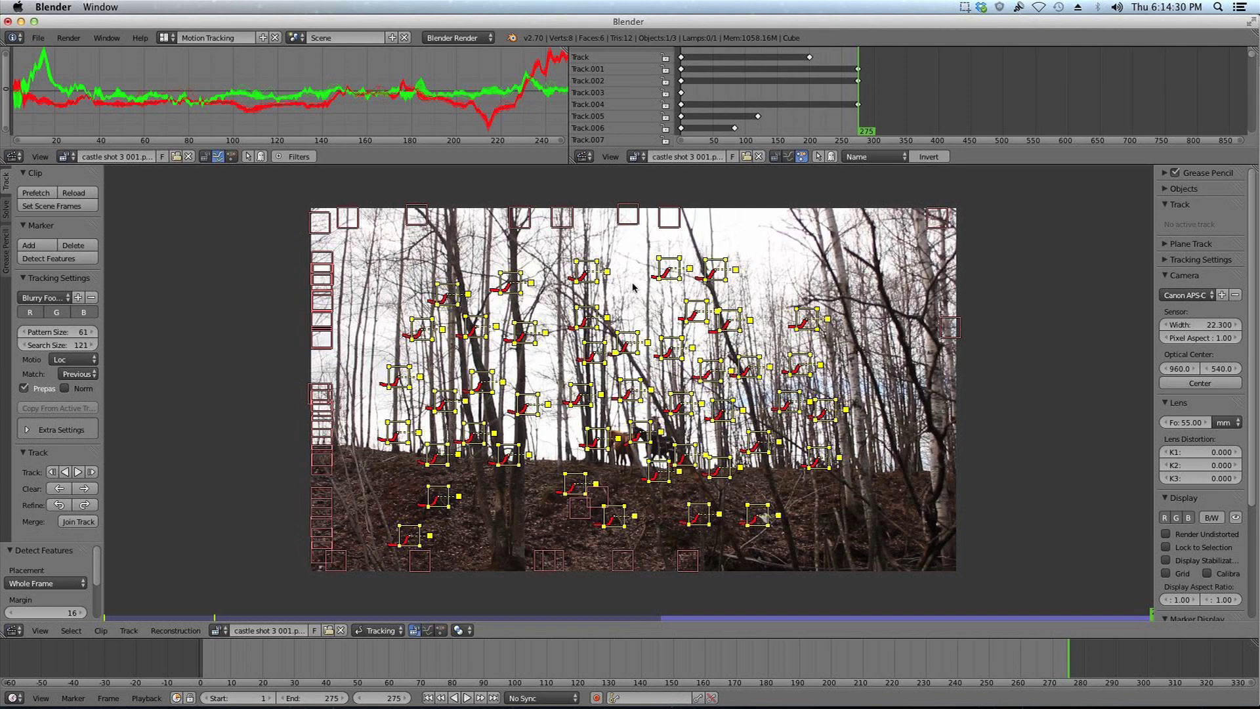
Scrub through the tracked footage from the first frame to frame 33 to check how the markers follow the shot.
scroll(676, 315, down, 1)
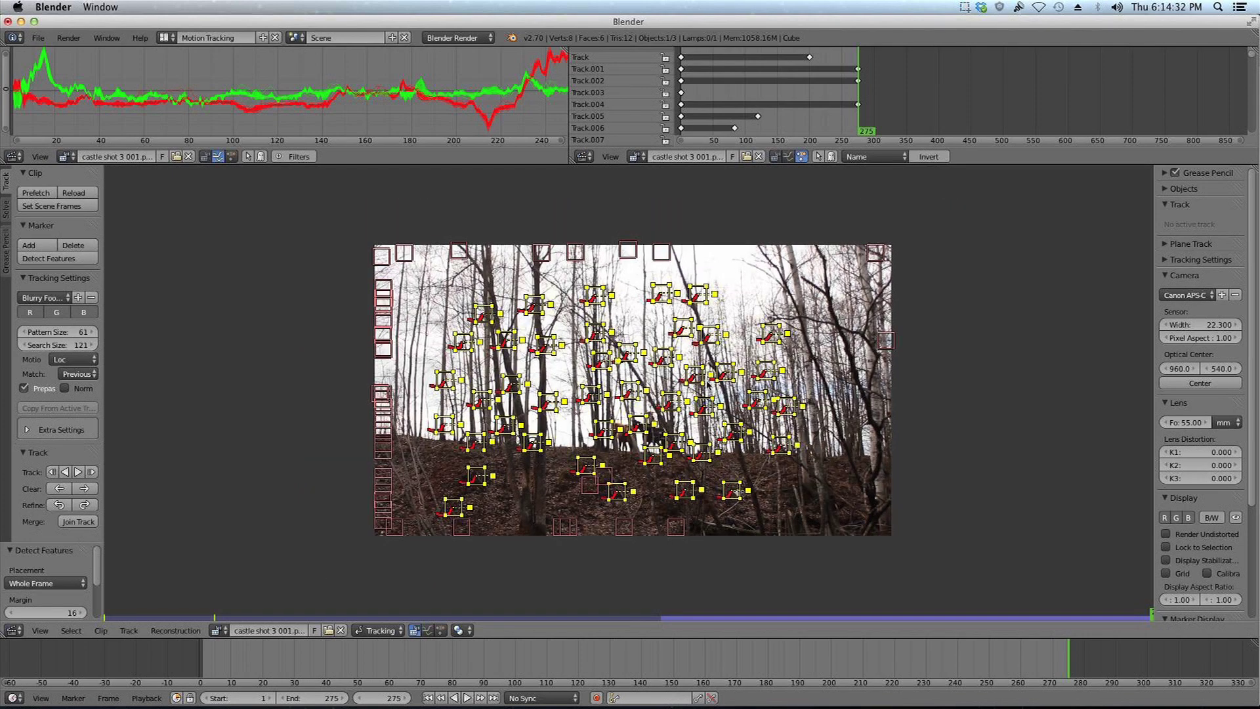
drag(995, 648, 245, 650)
click(428, 698)
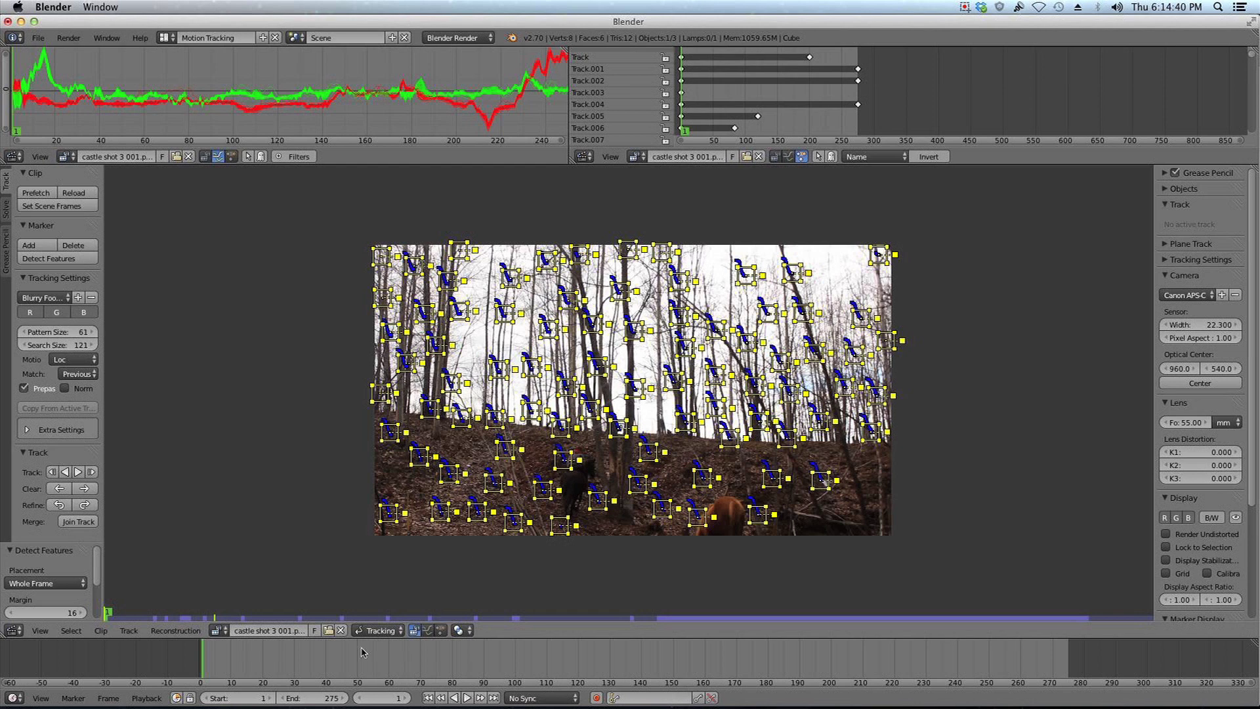
drag(271, 659, 303, 659)
scroll(263, 345, up, 1)
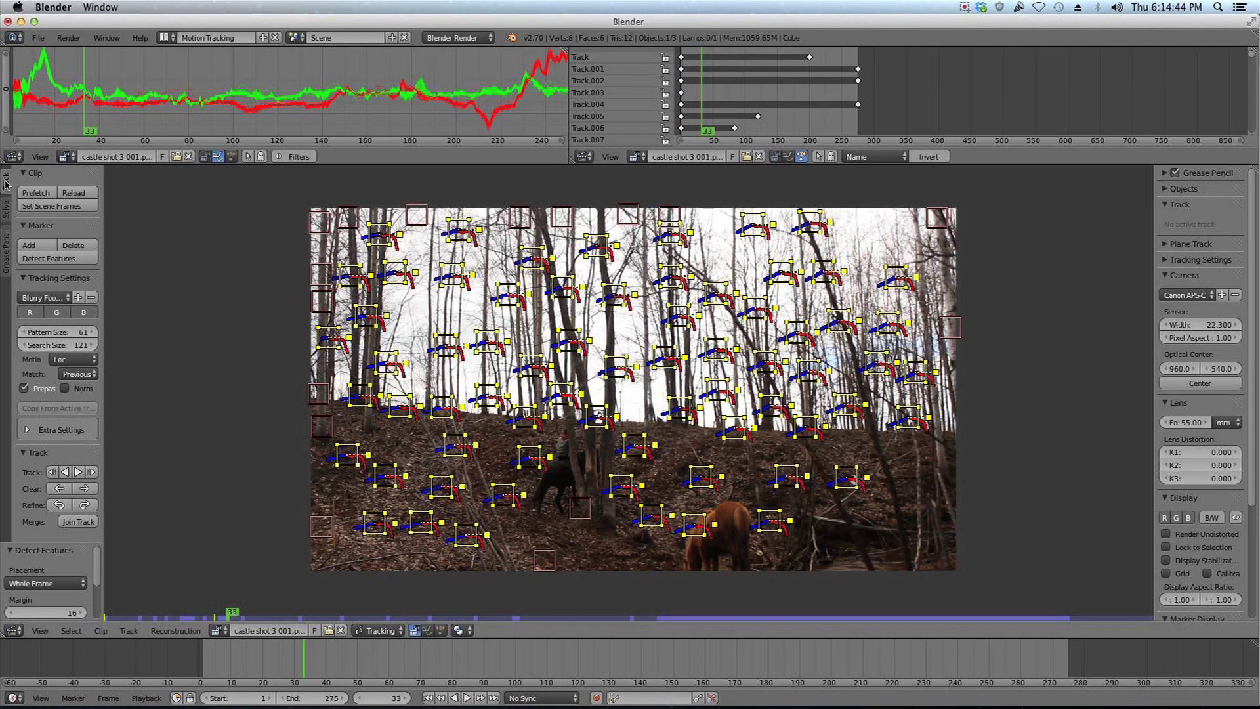
Clean up the tracks with a minimum of 60 tracked frames and delete the ones it selects.
click(7, 208)
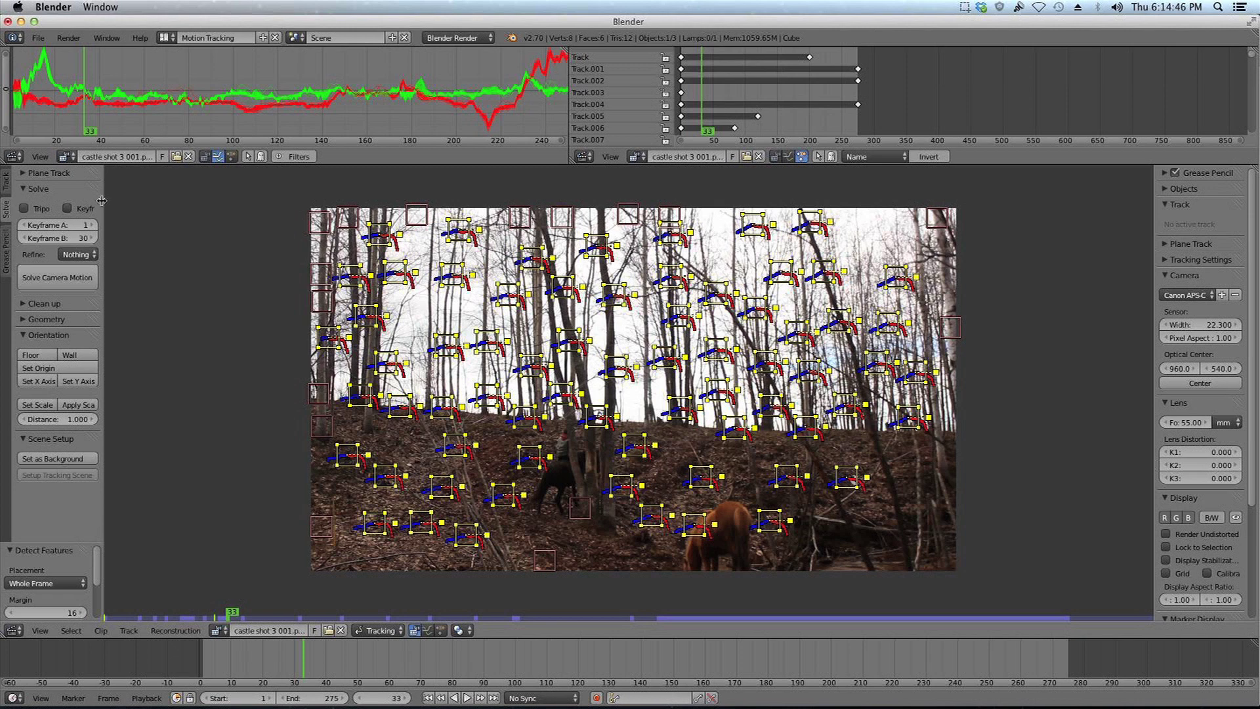
click(34, 307)
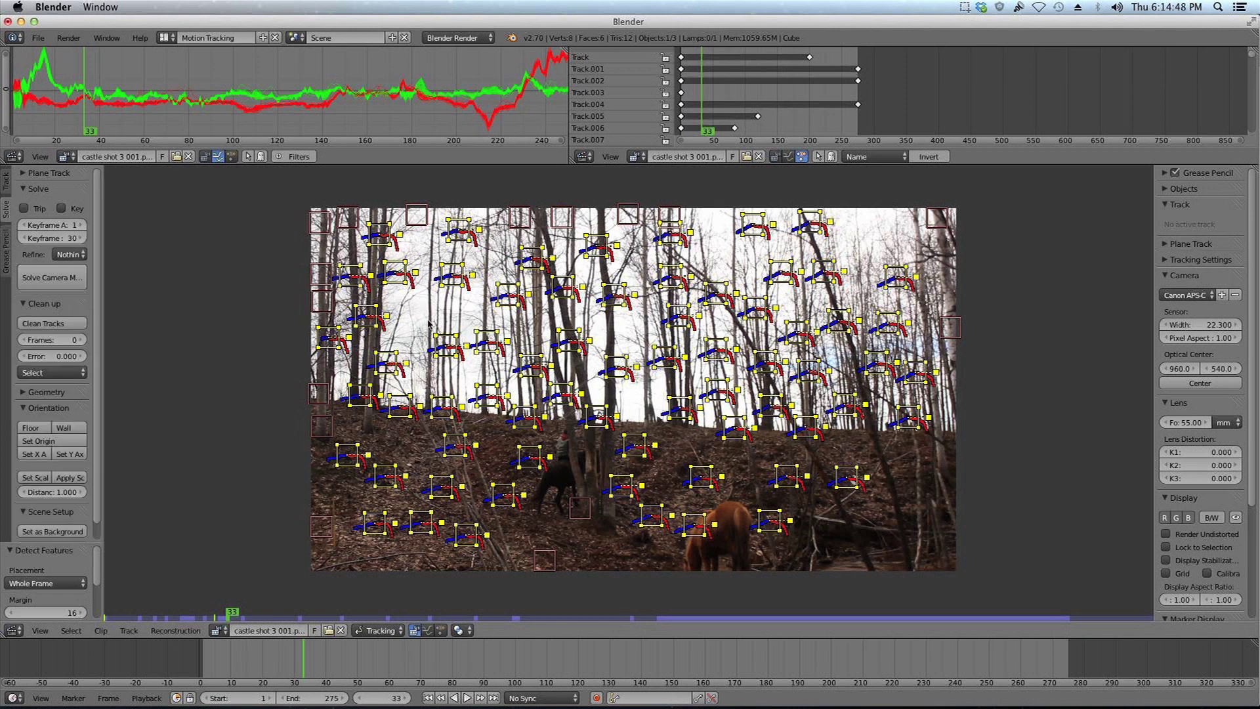
key(q)
key(a)
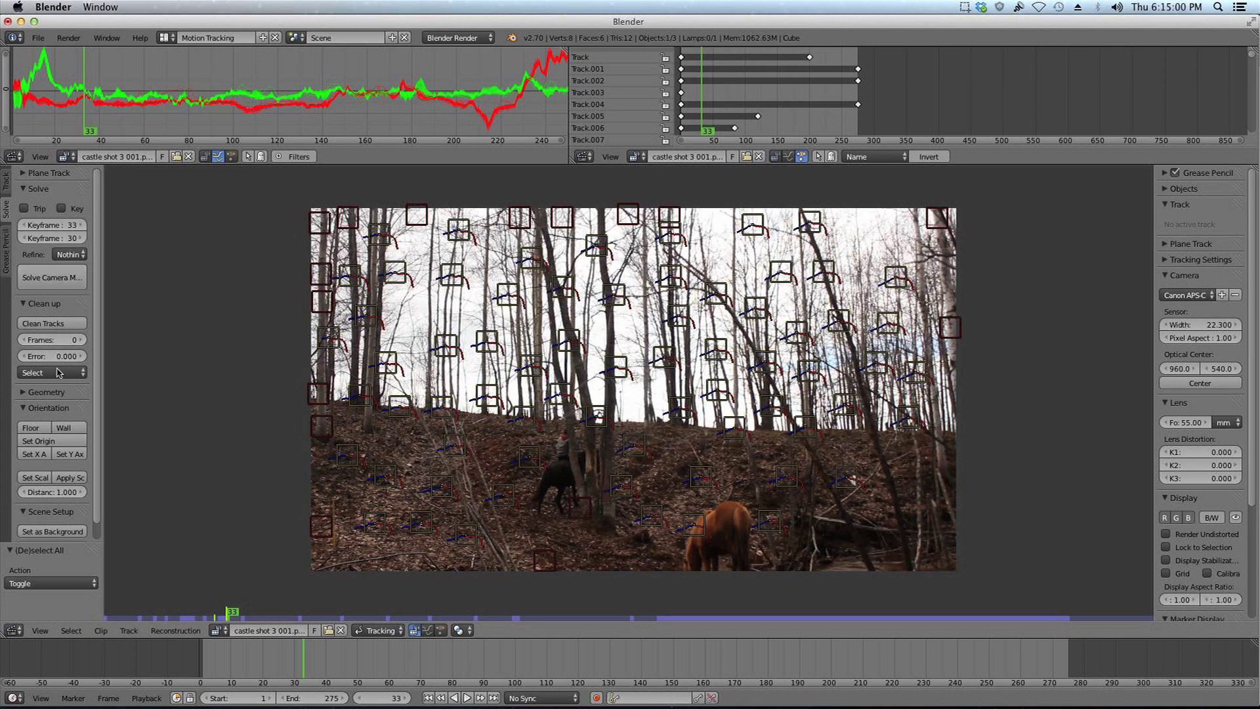
click(68, 341)
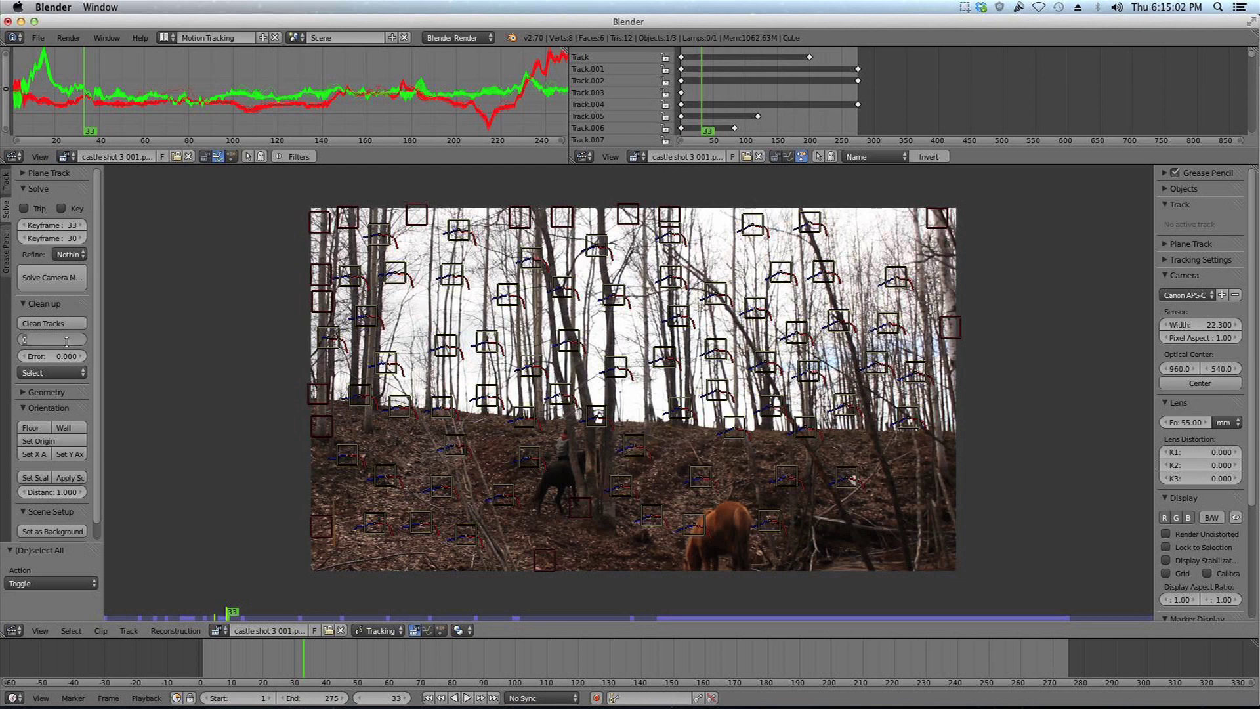
key(Return)
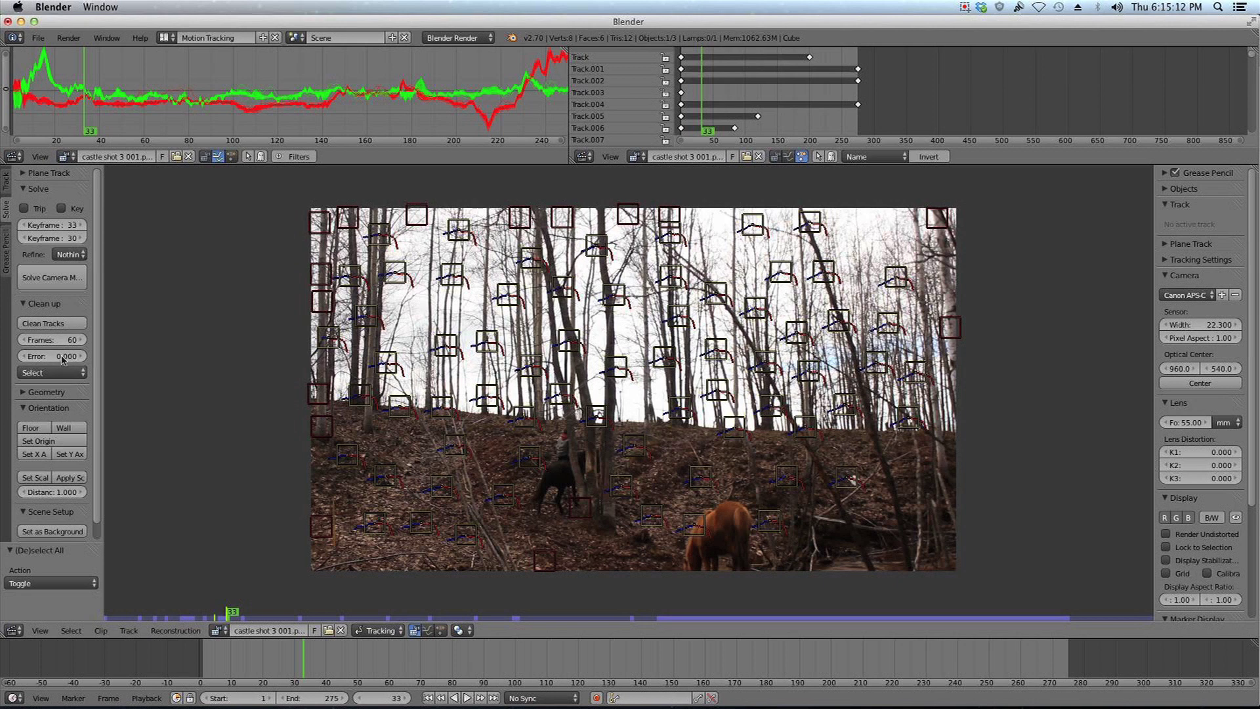
click(65, 321)
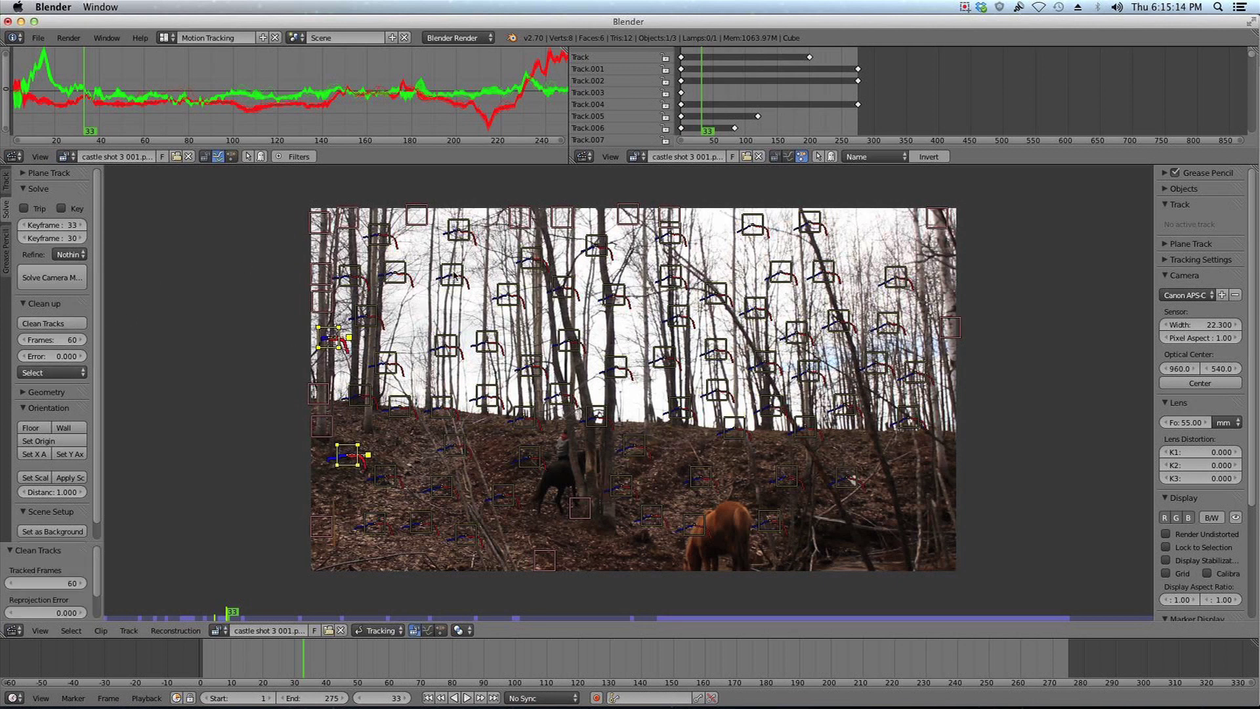
key(x)
click(624, 281)
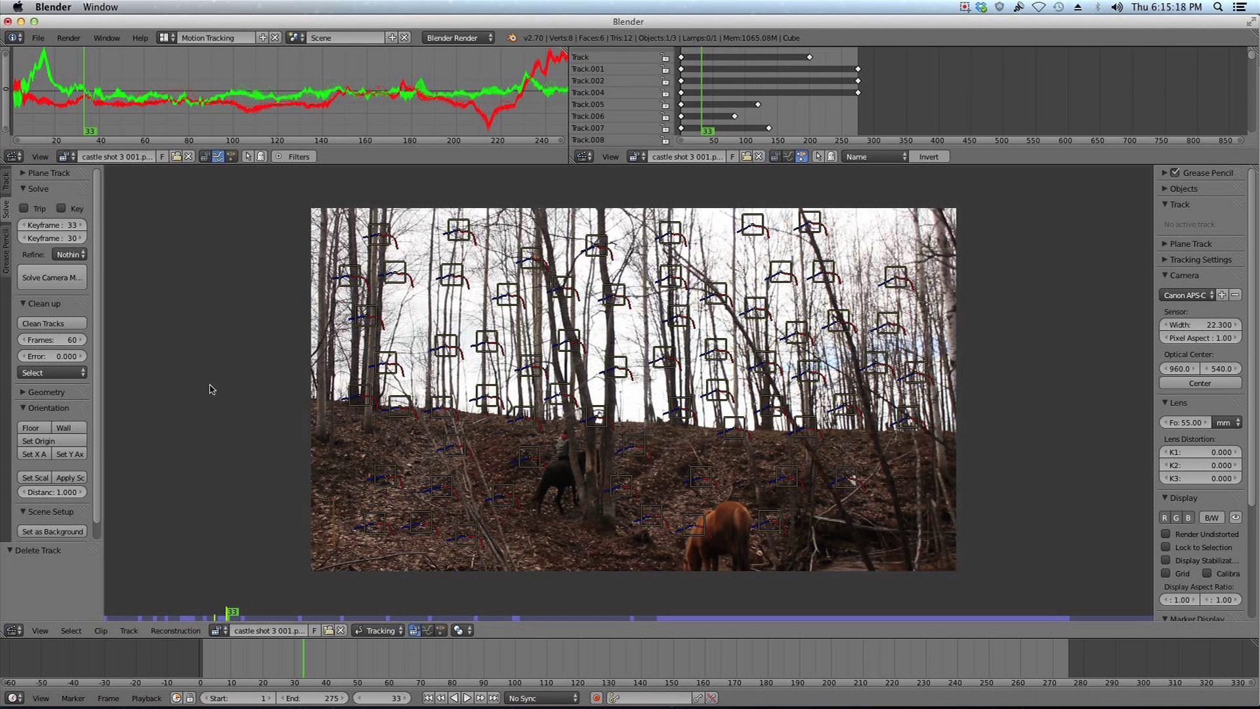
Select all remaining tracks and set the solve keyframes to 210 for A and 250 for B.
key(a)
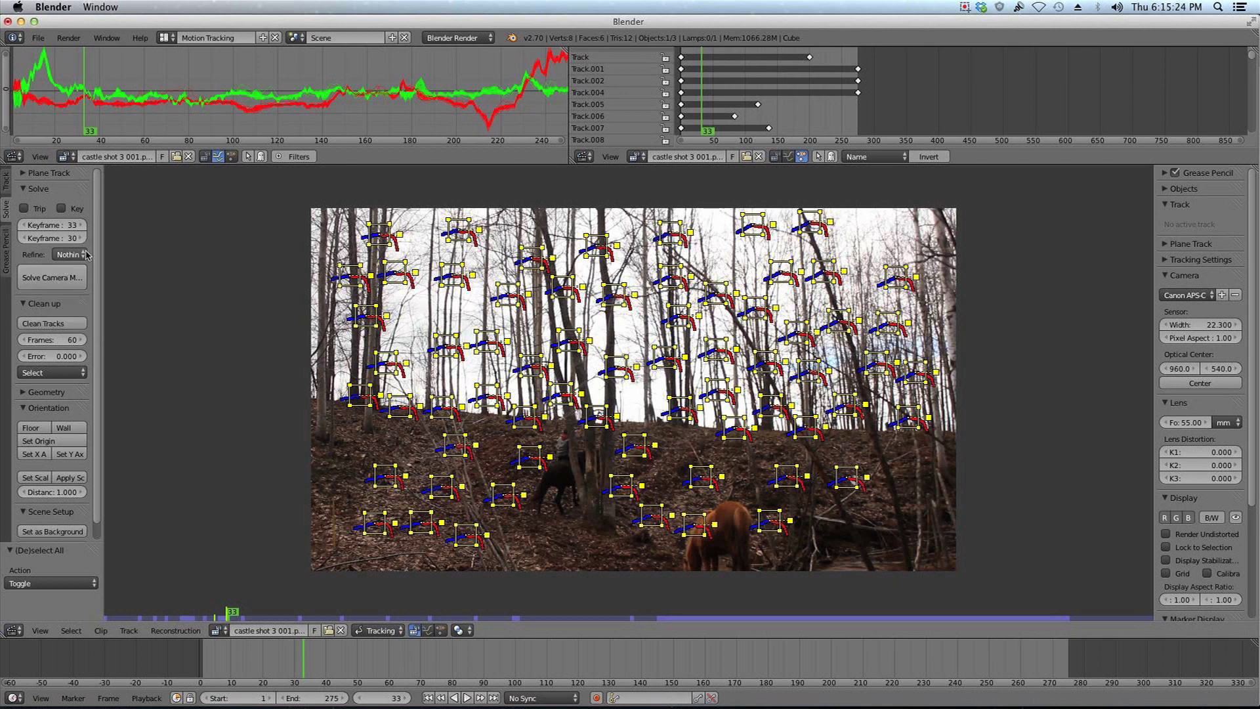
drag(104, 258, 183, 258)
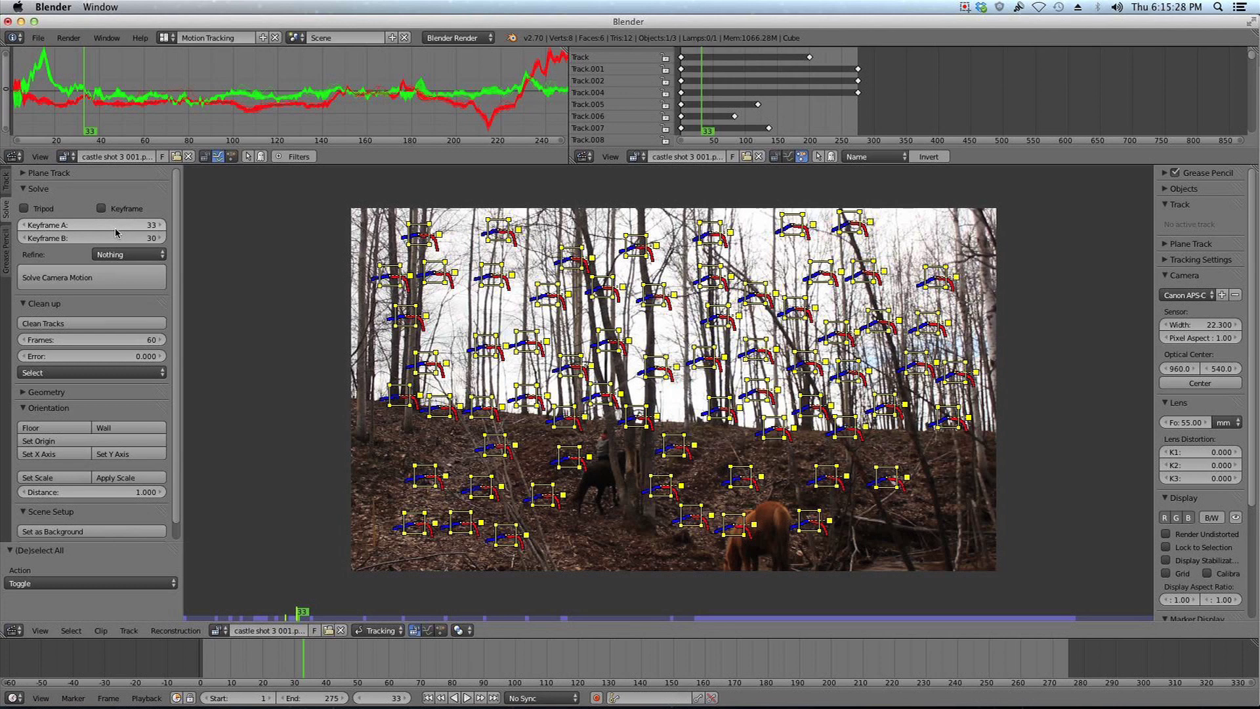
click(114, 228)
text(210)
key(Tab)
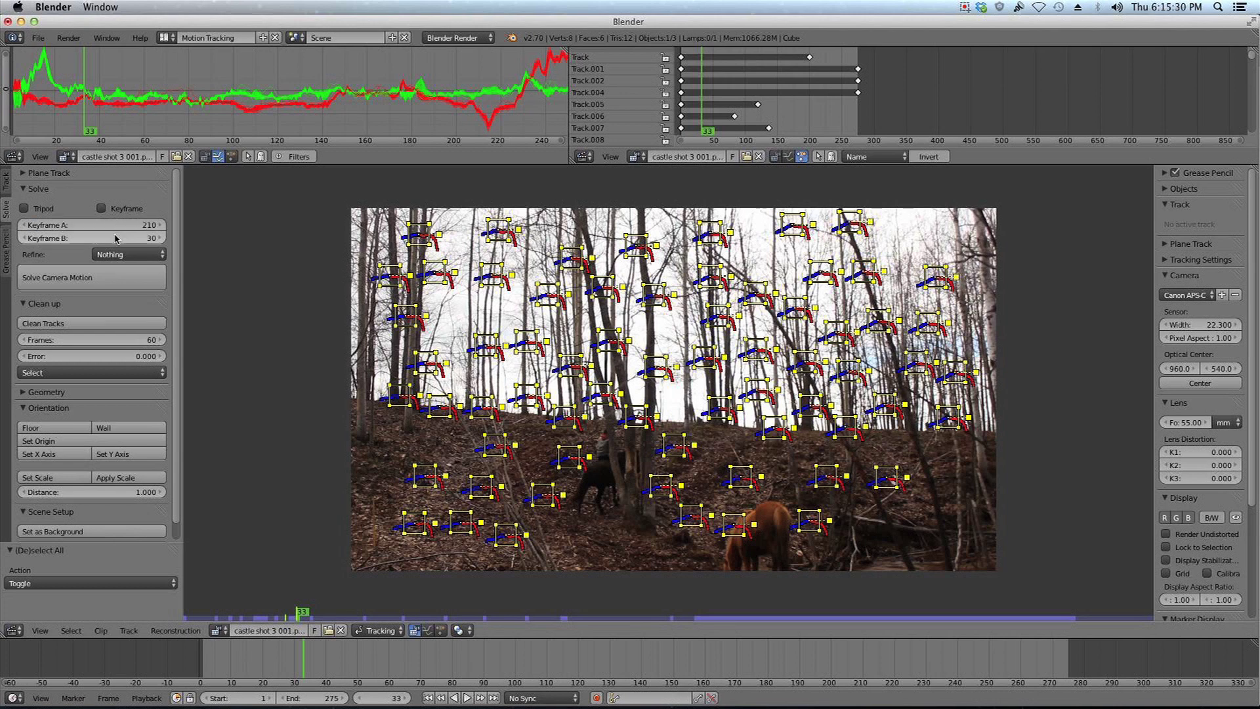
text(250)
key(Return)
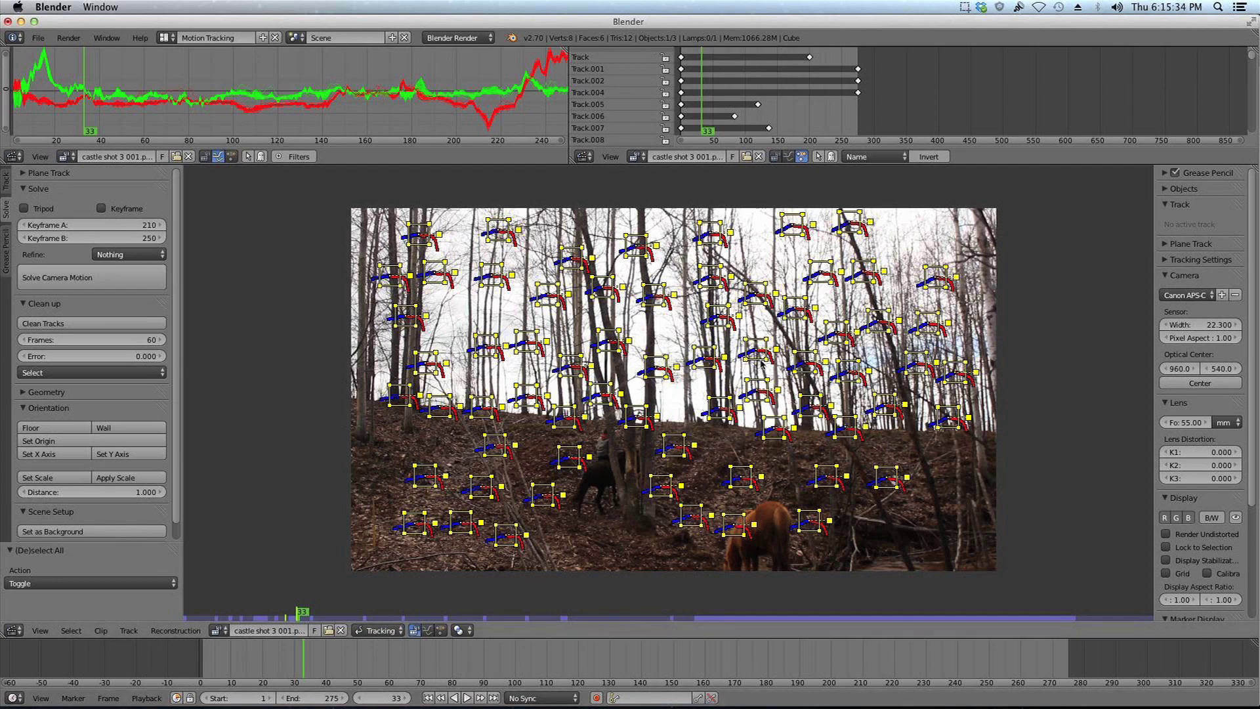
Check the footage between frames 204 and 229 and solve the camera motion.
click(845, 662)
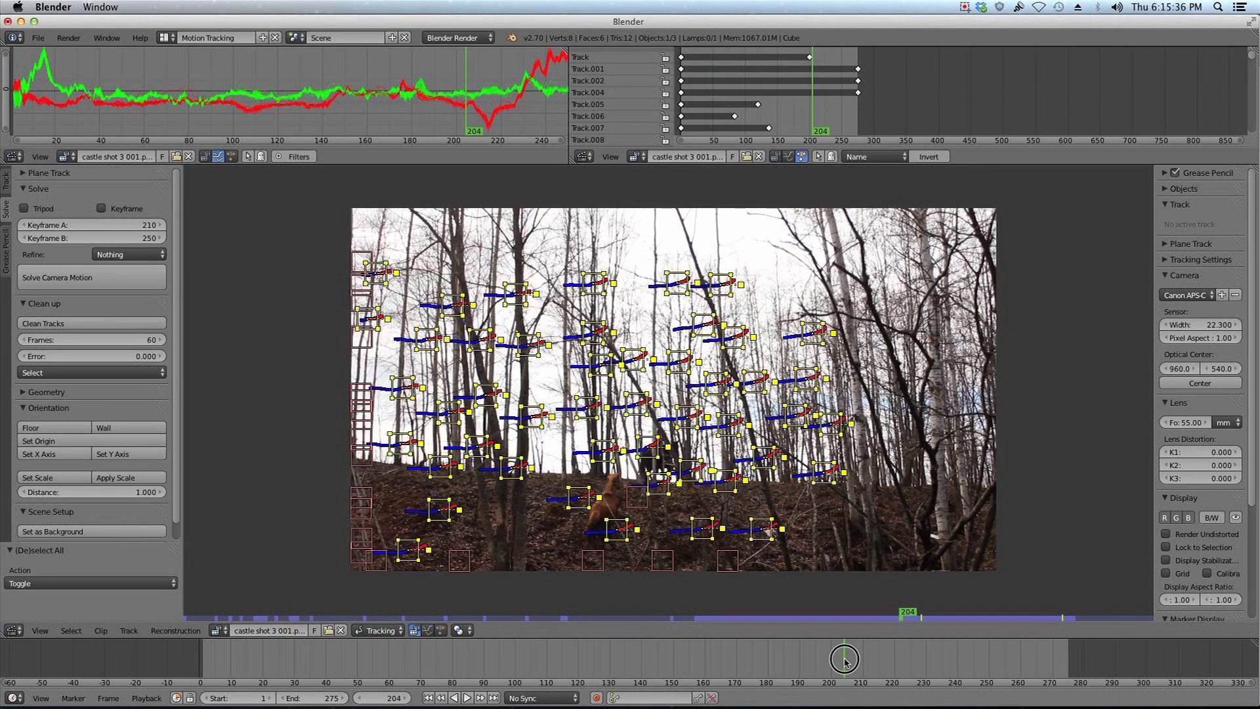
drag(844, 660, 922, 591)
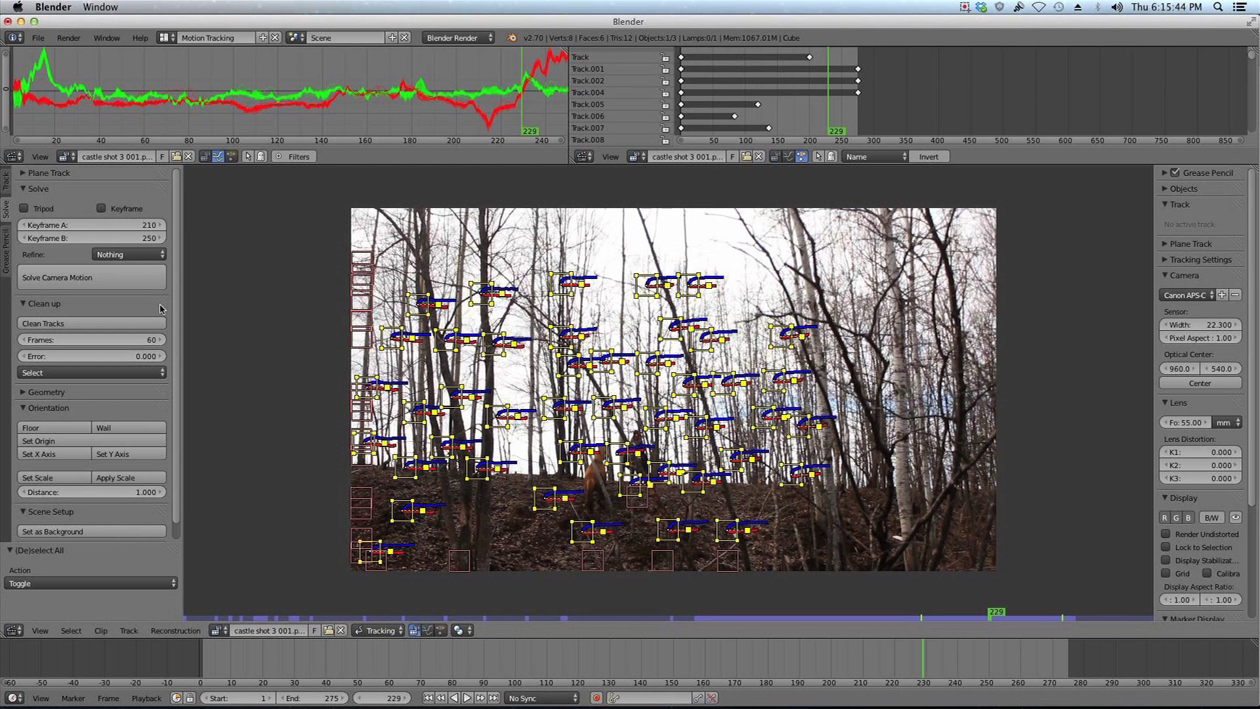
click(151, 285)
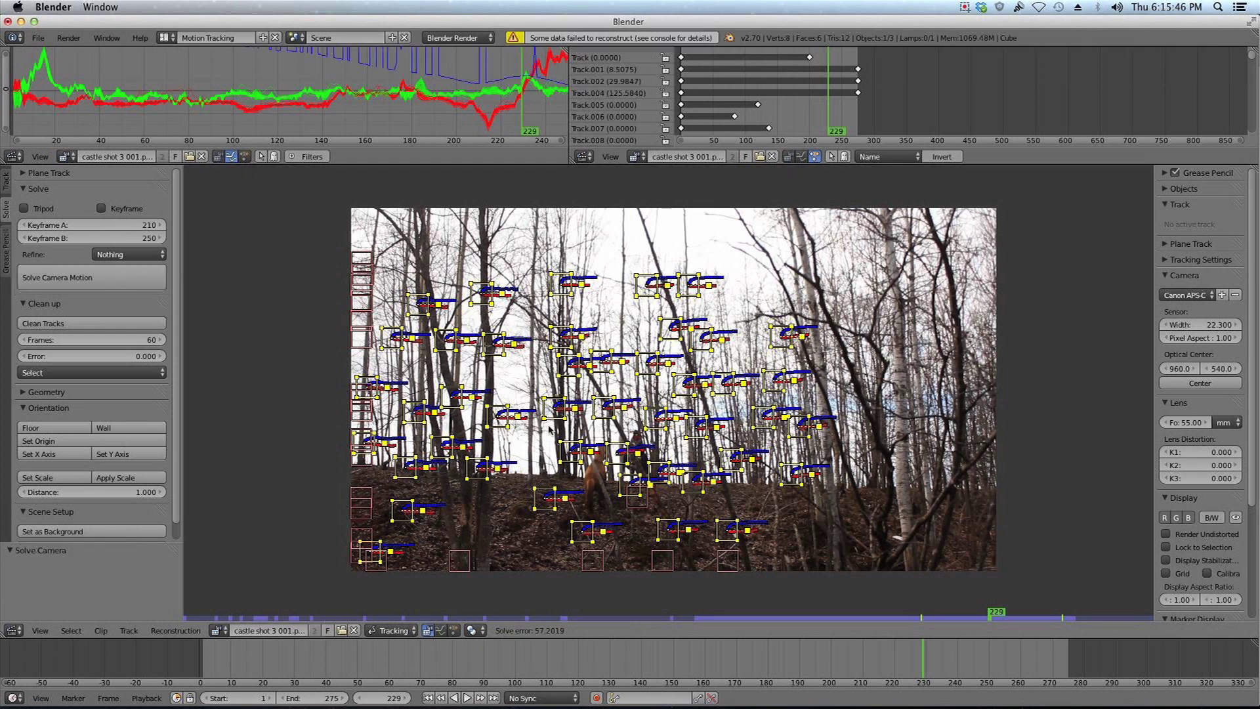
Set solve Keyframe A to 220, solve the camera motion again and return to the first frame.
click(117, 223)
text(220)
key(Return)
click(127, 284)
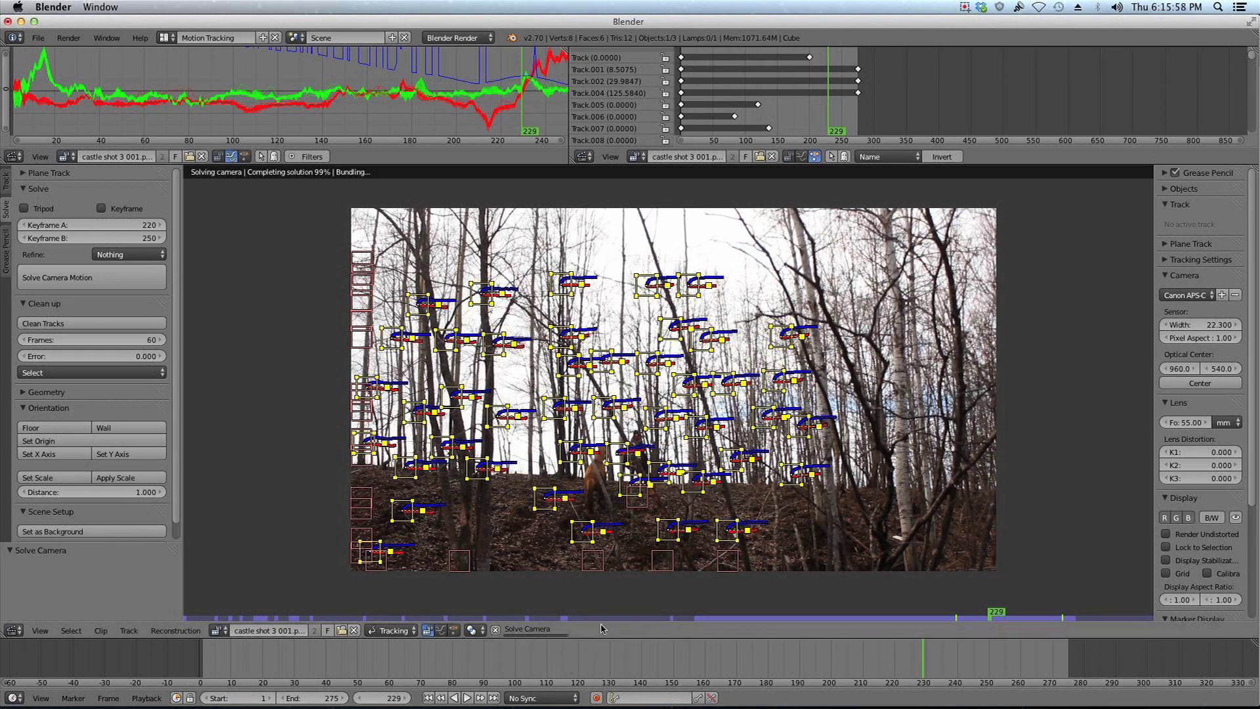
drag(850, 666, 331, 662)
click(428, 698)
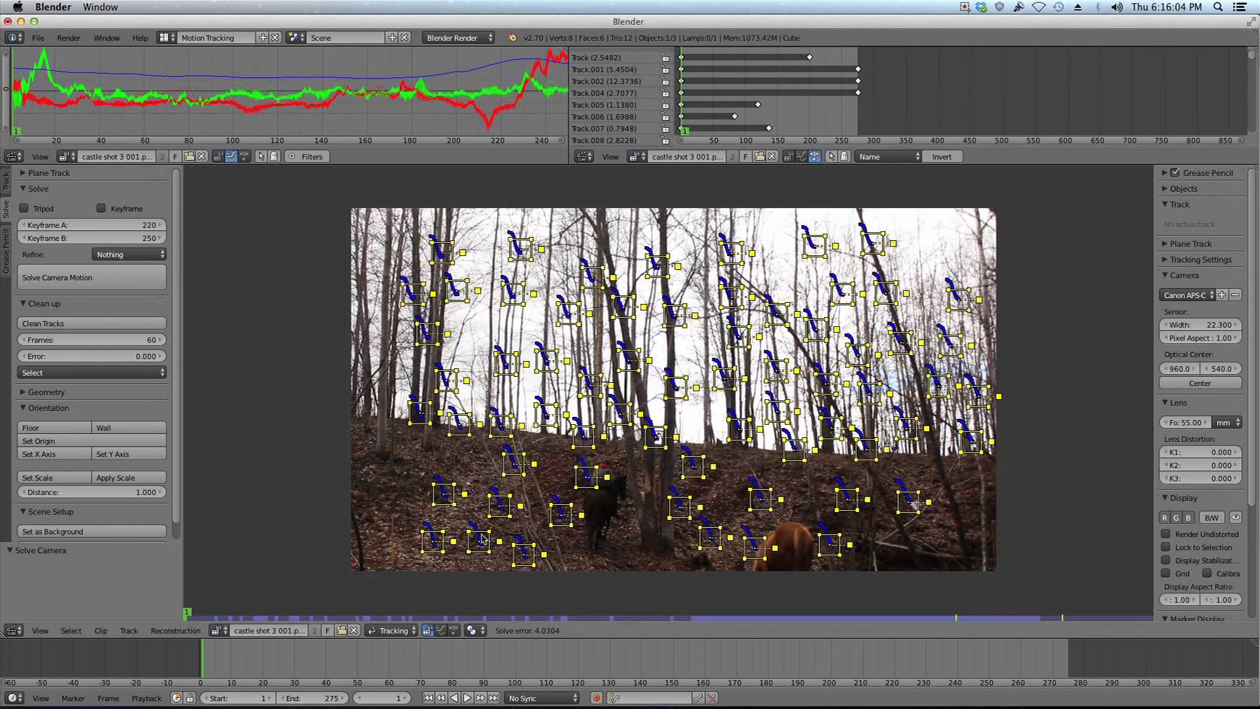
Clean up the tracks with a reprojection error limit of 4 and delete the ones it selects.
key(a)
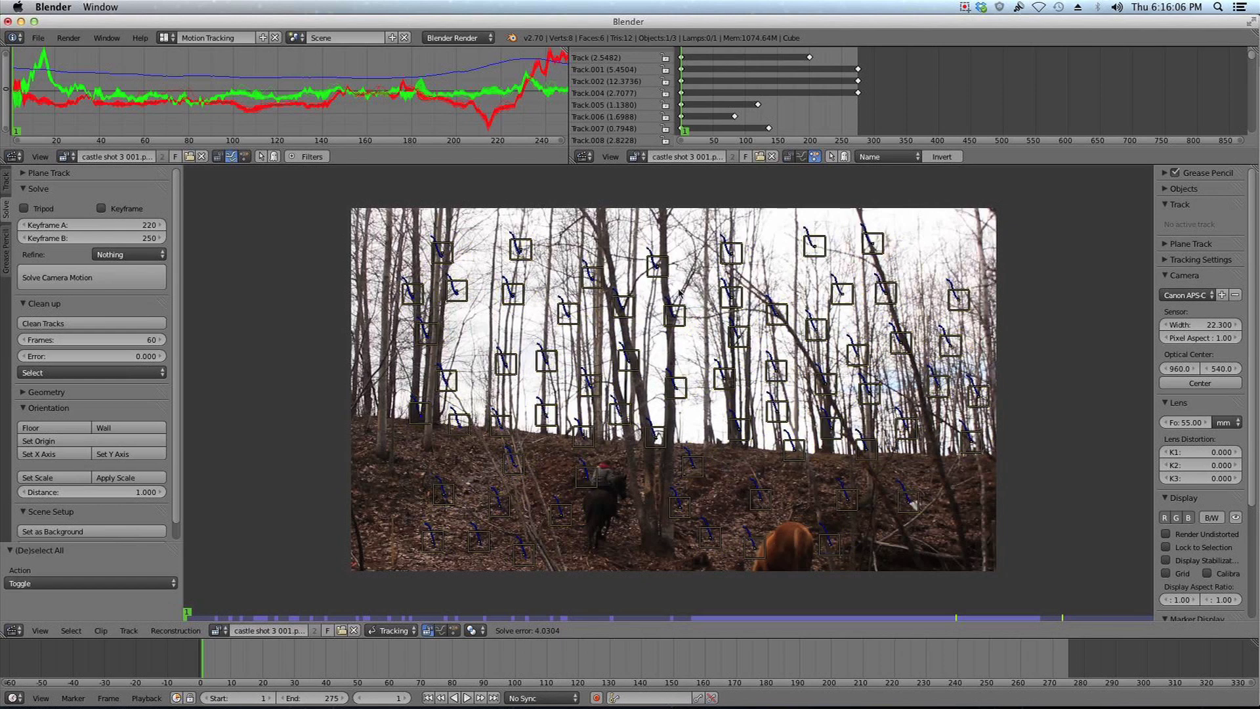
click(114, 355)
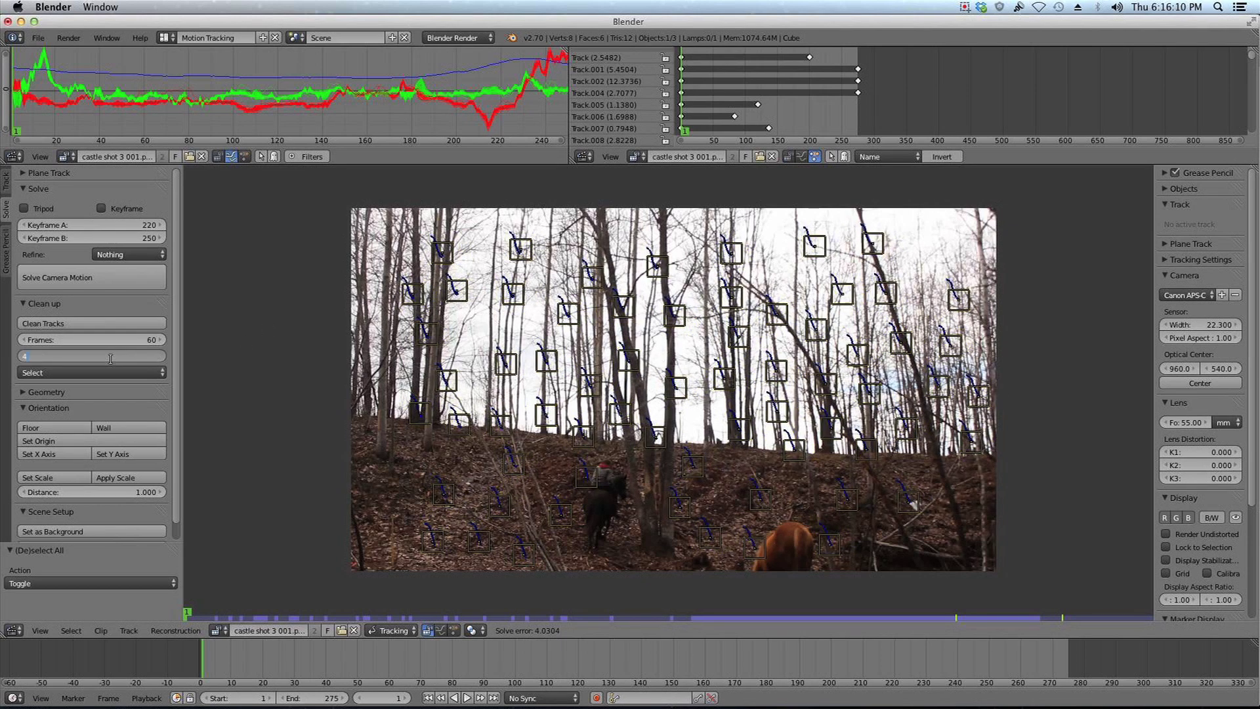
text(4)
key(Return)
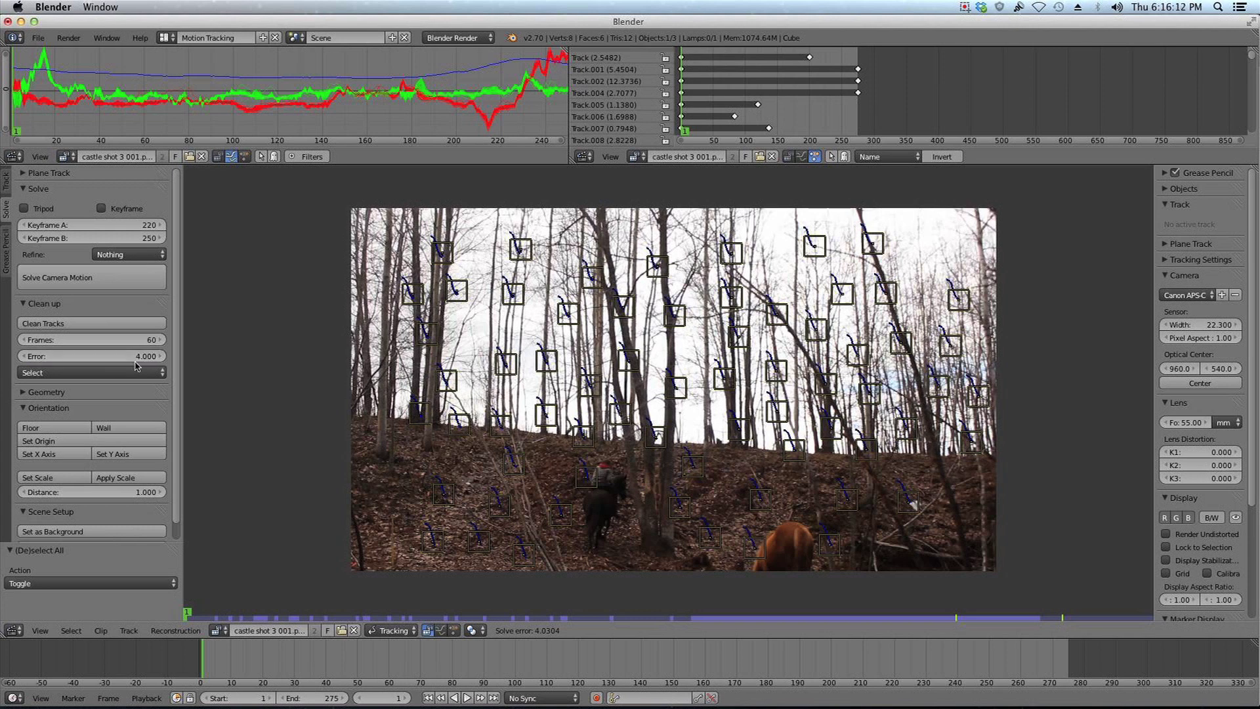
click(113, 324)
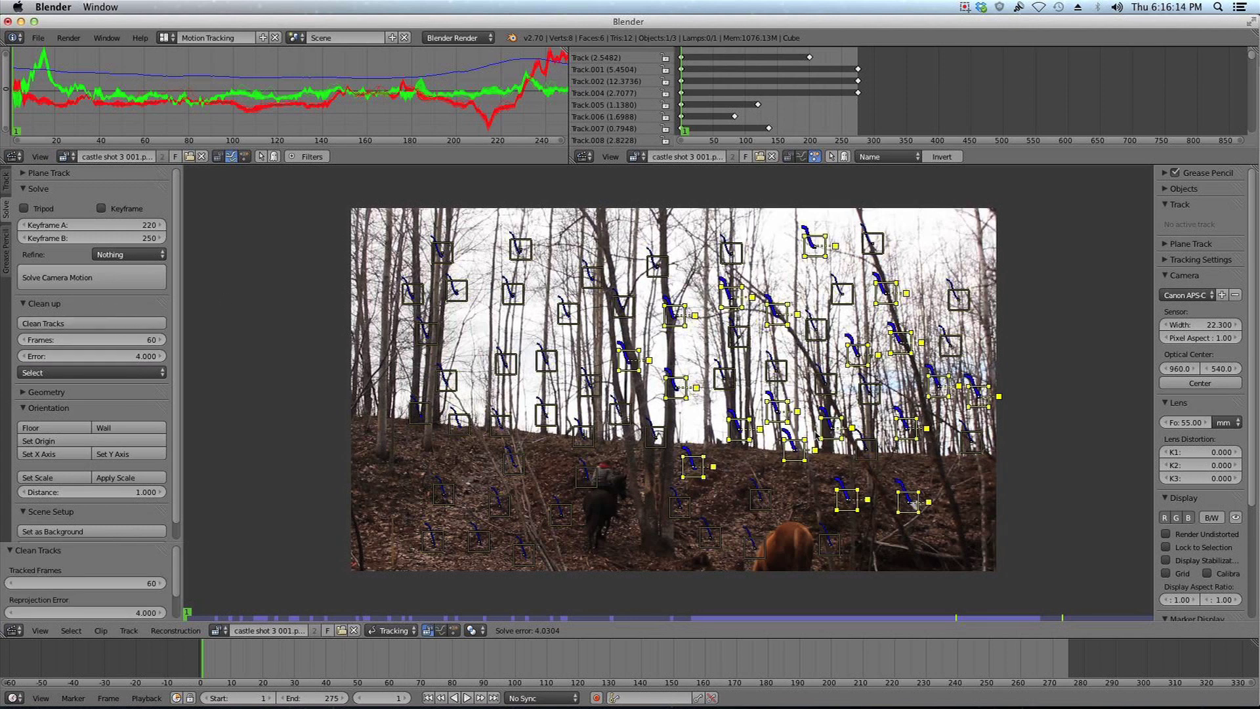
key(x)
click(815, 382)
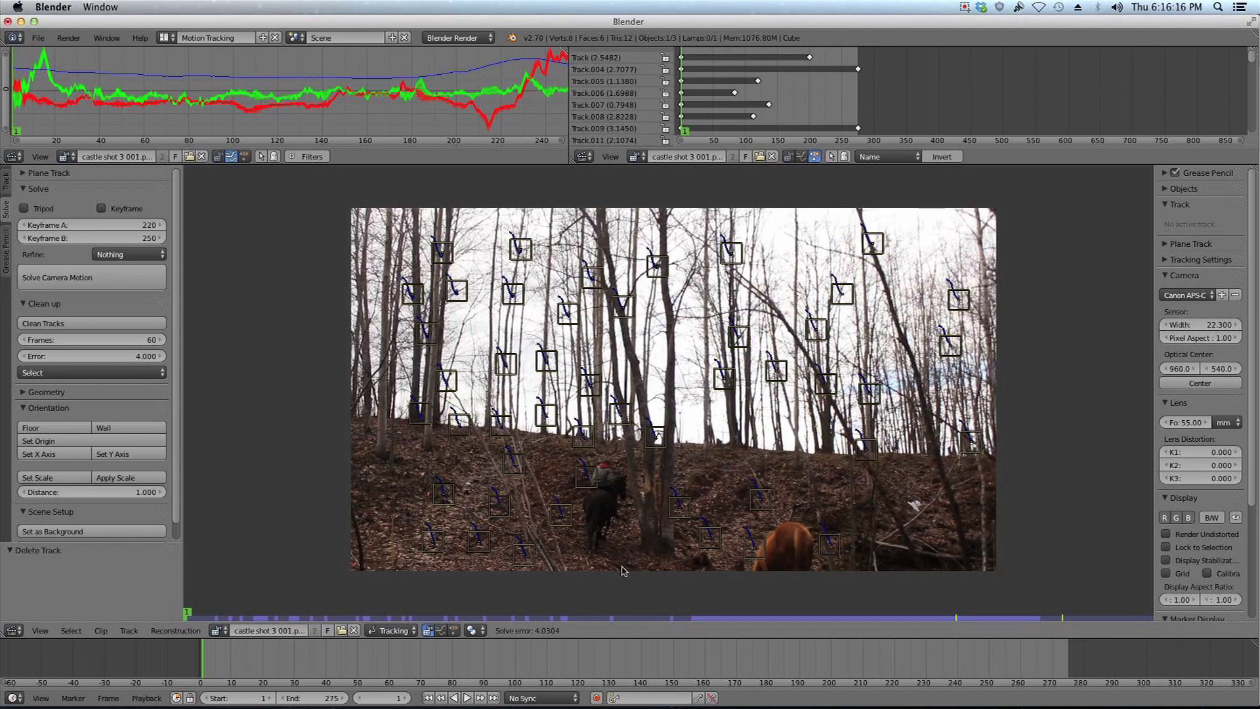
Select all remaining tracks at the first frame, solve the camera motion again and move to frame 18.
drag(499, 664, 676, 664)
click(428, 698)
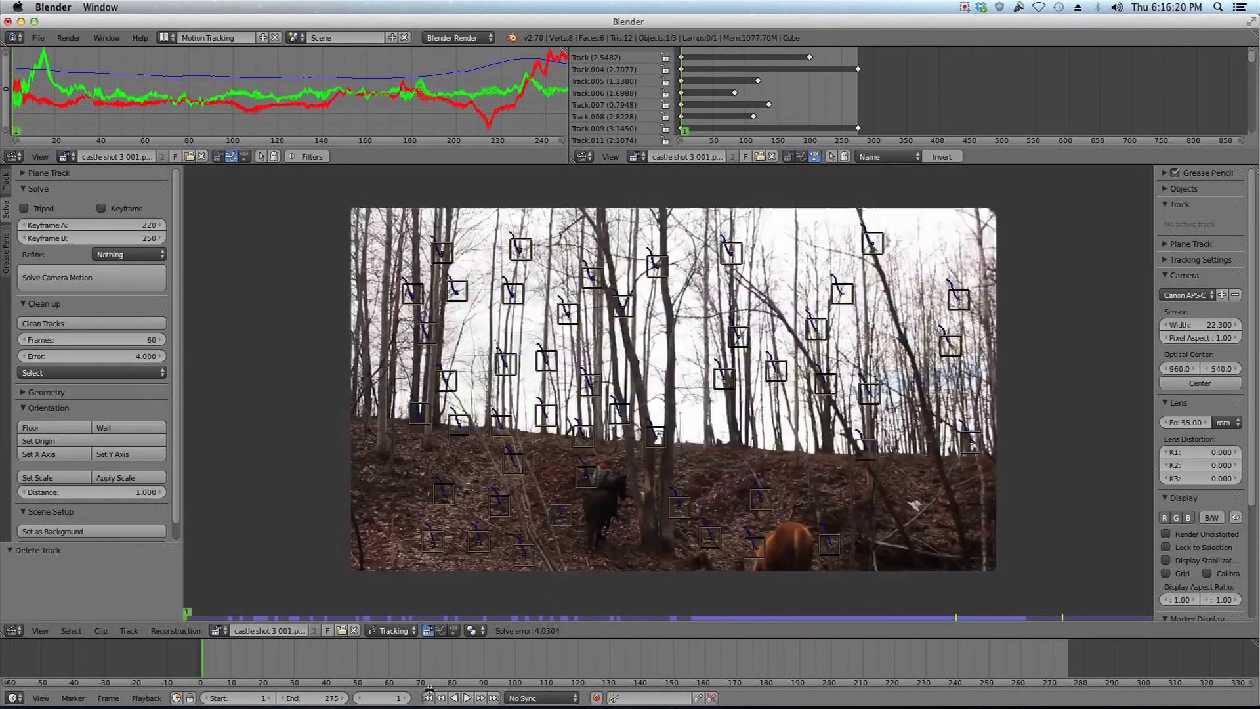
key(a)
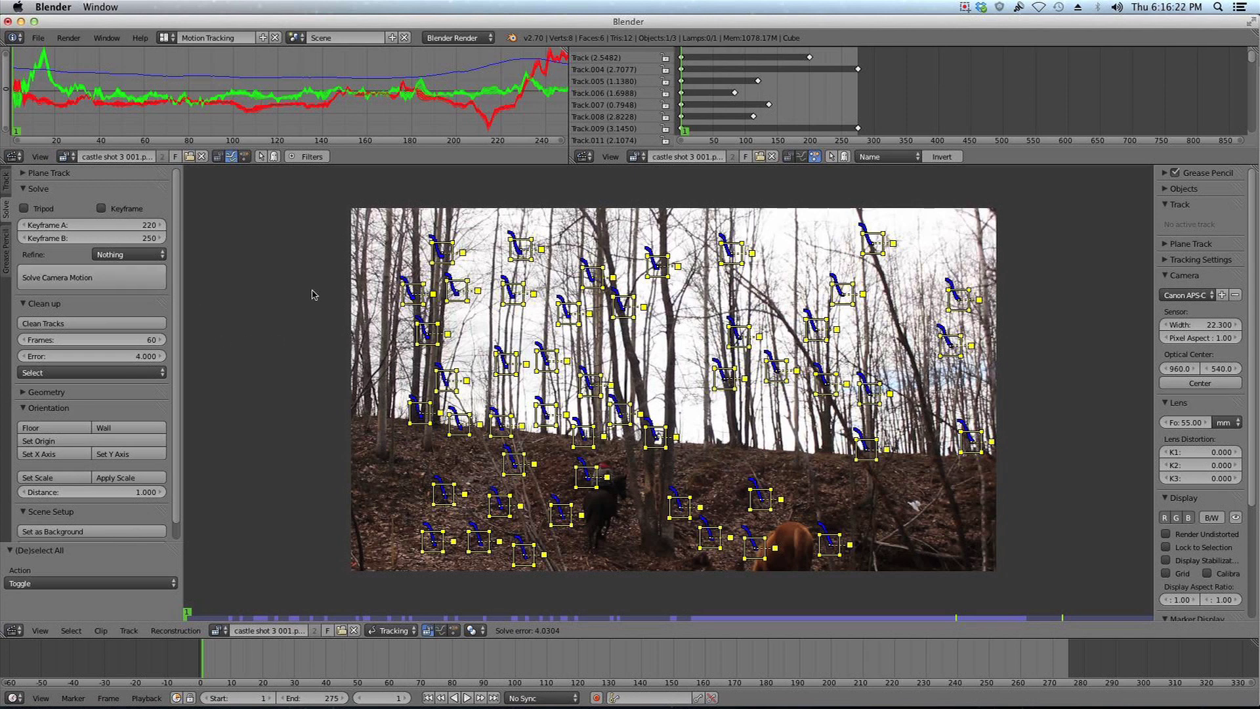
click(116, 281)
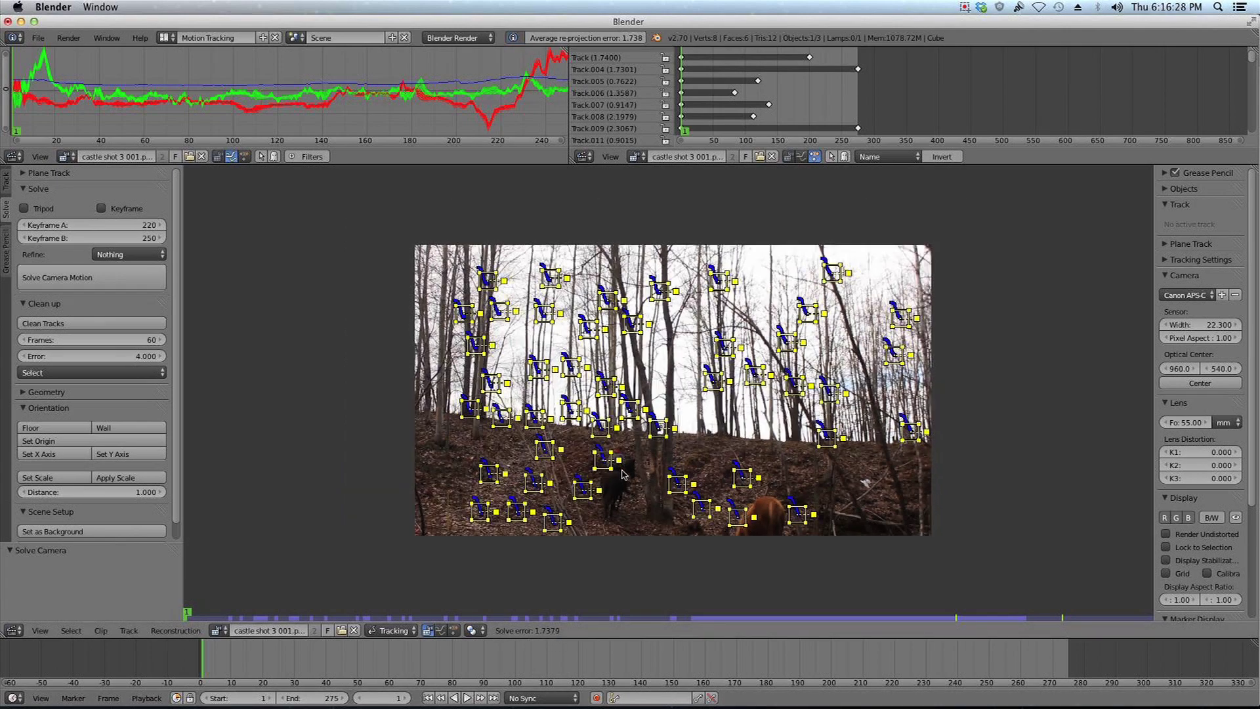
drag(459, 657, 257, 659)
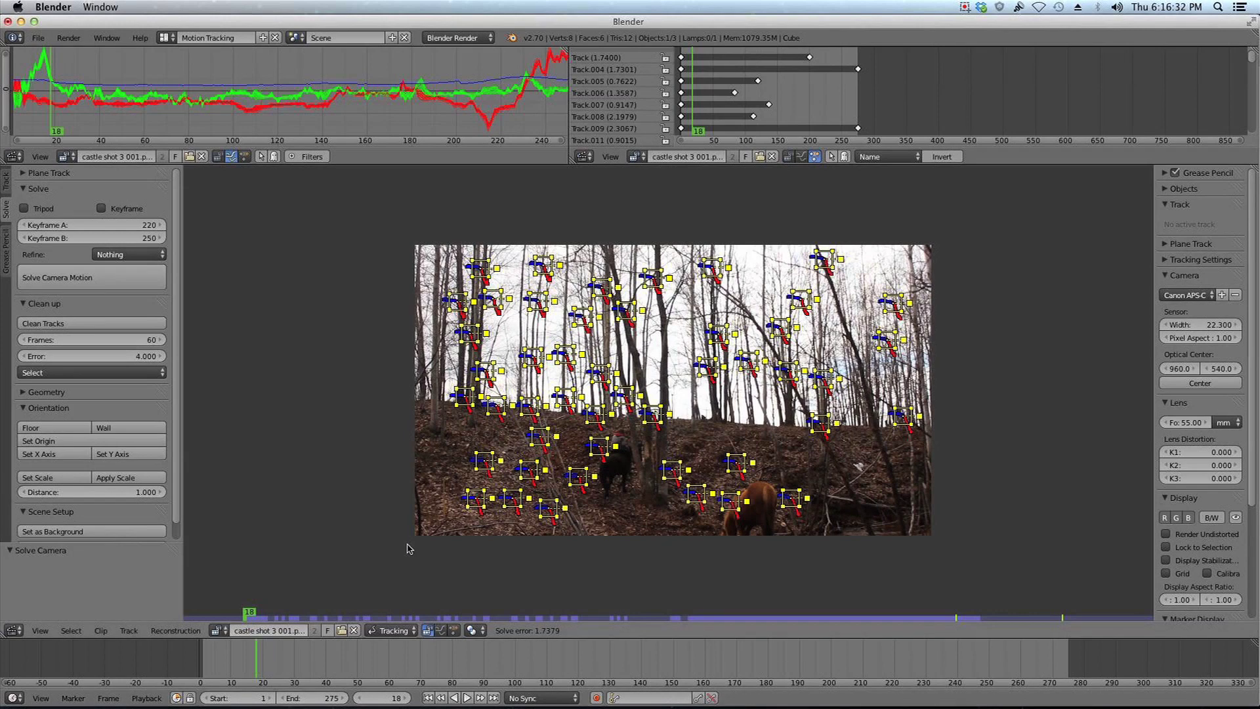
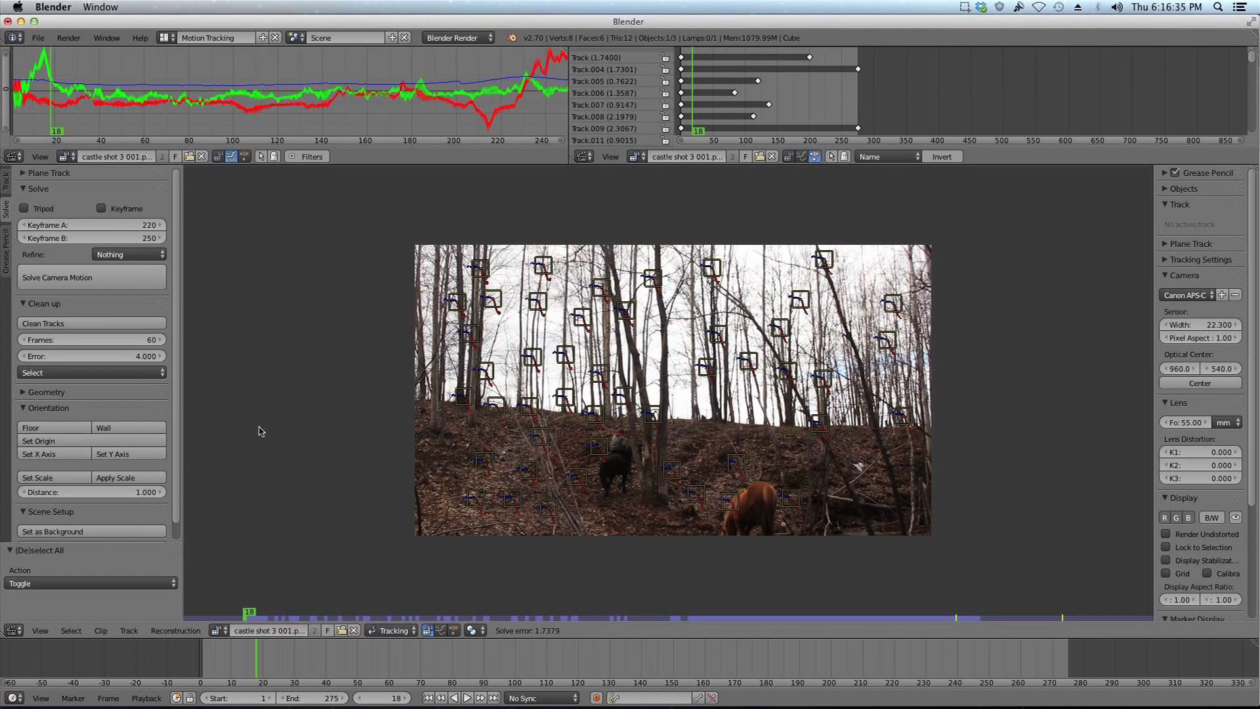
Switch the render engine to Cycles Render.
scroll(124, 433, down, 1)
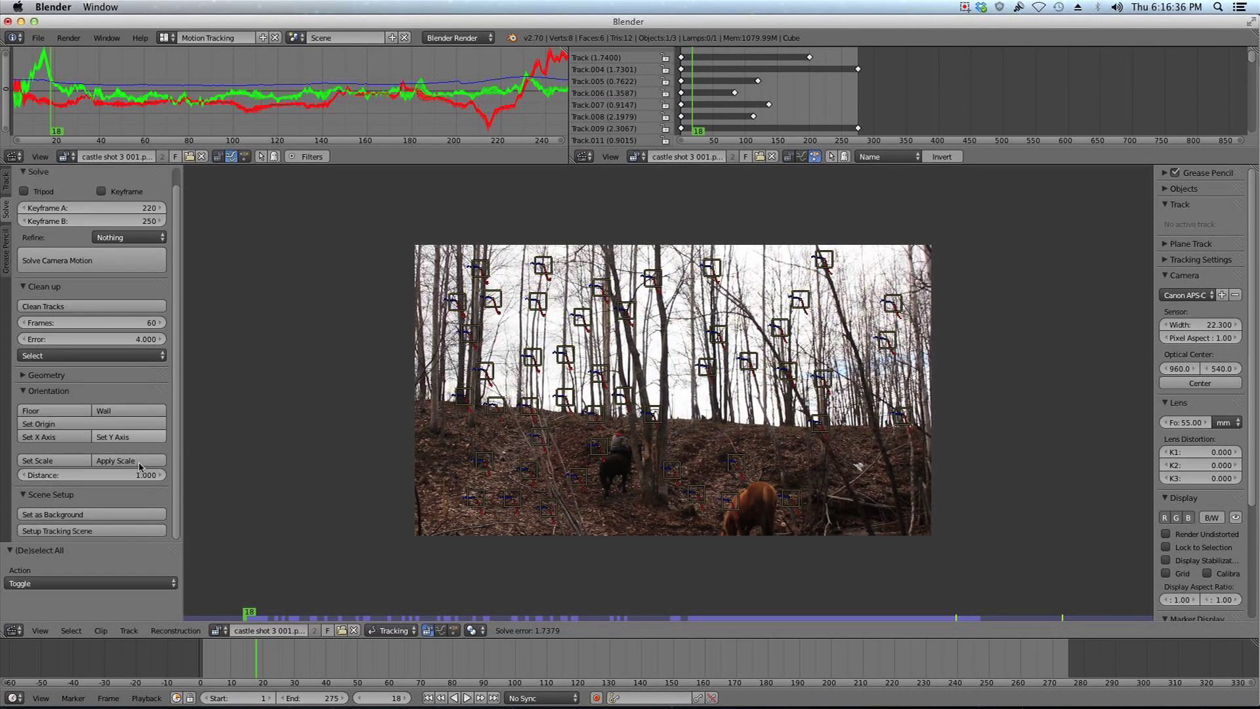
click(452, 40)
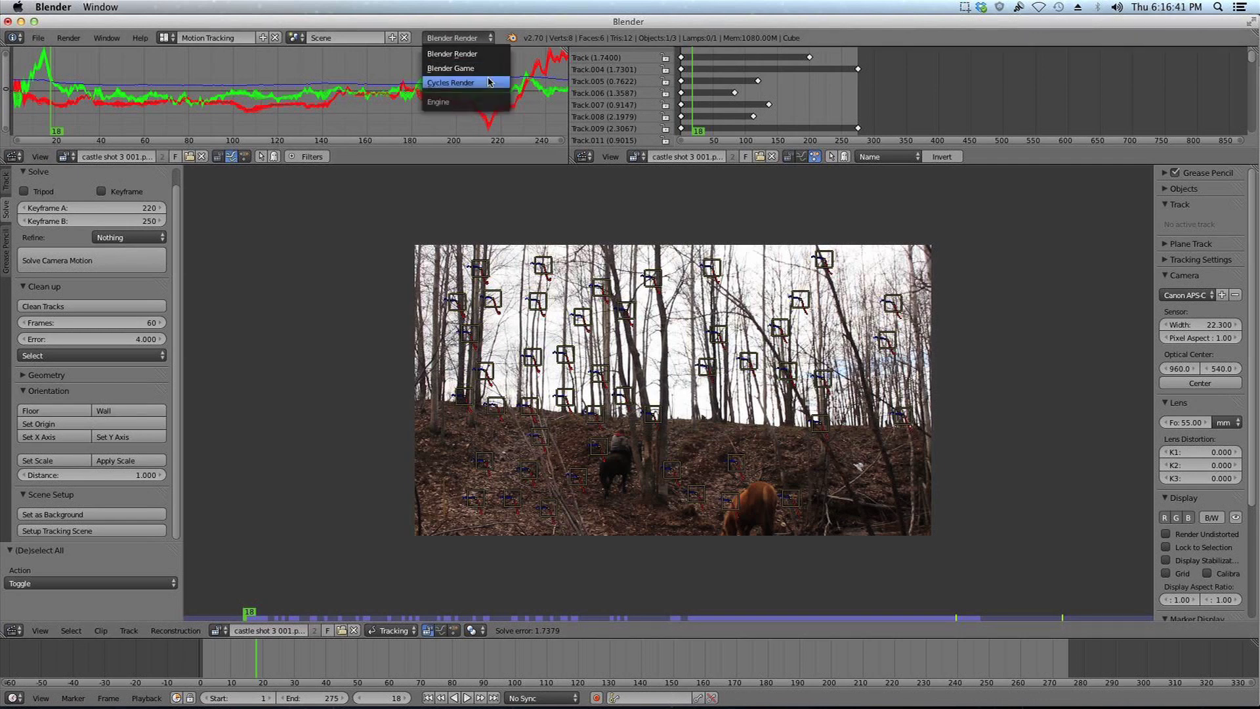
click(488, 82)
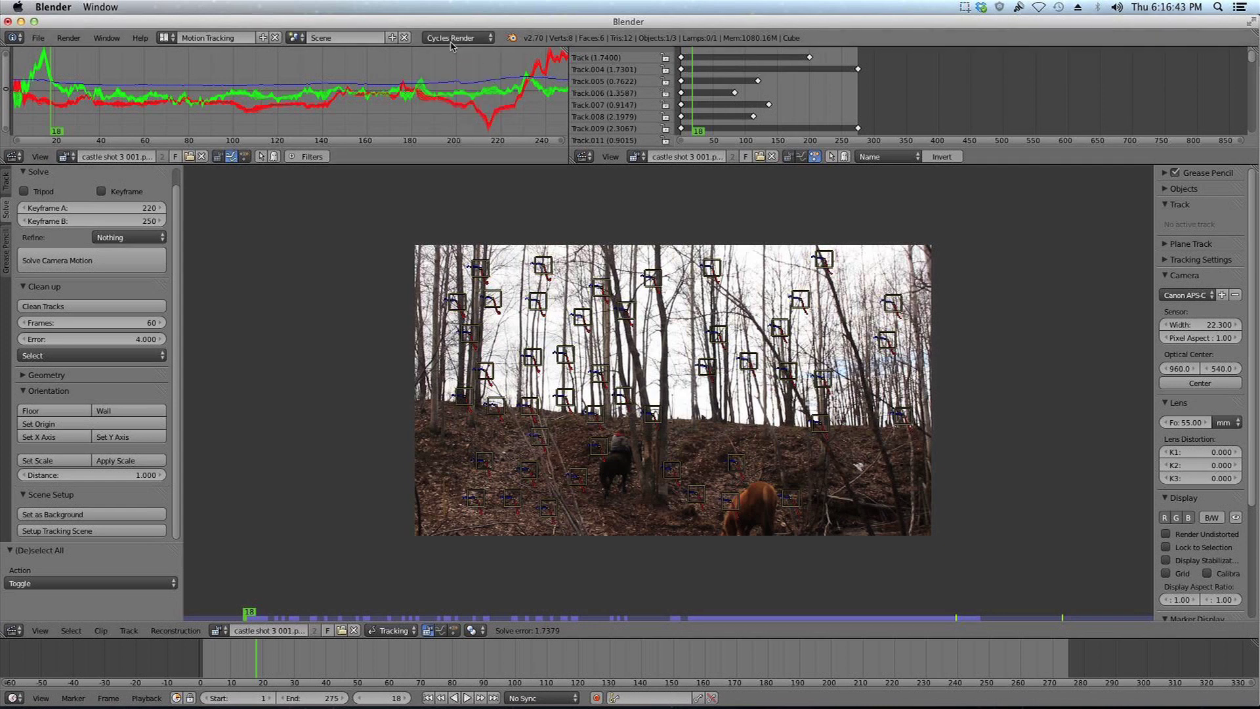
Set the tracked footage as the camera background and set up the tracking scene.
scroll(398, 460, down, 1)
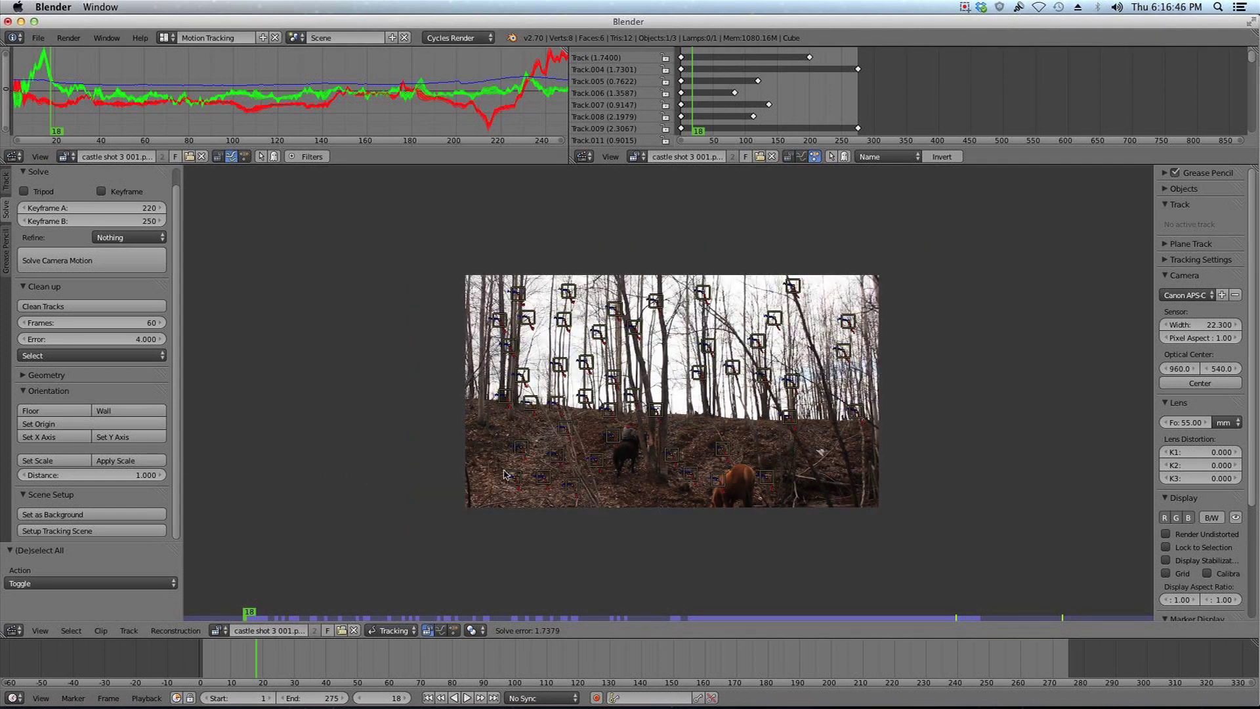
scroll(504, 473, up, 2)
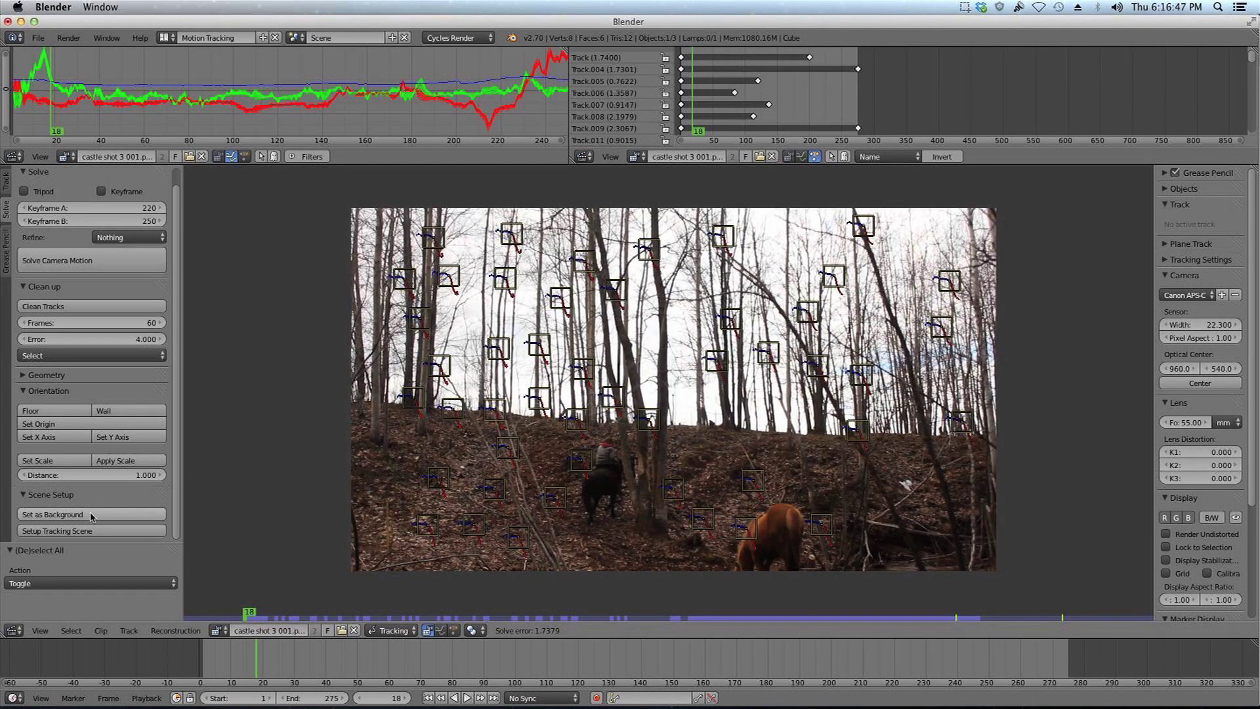
click(67, 515)
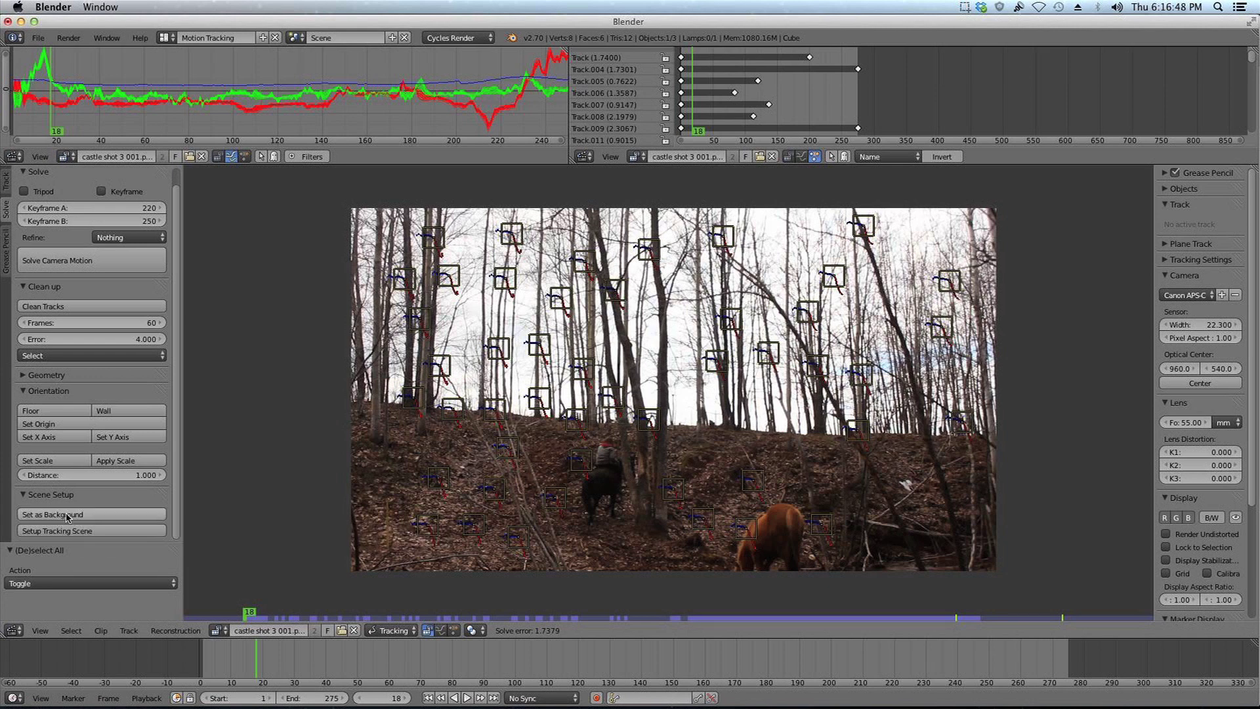
click(101, 531)
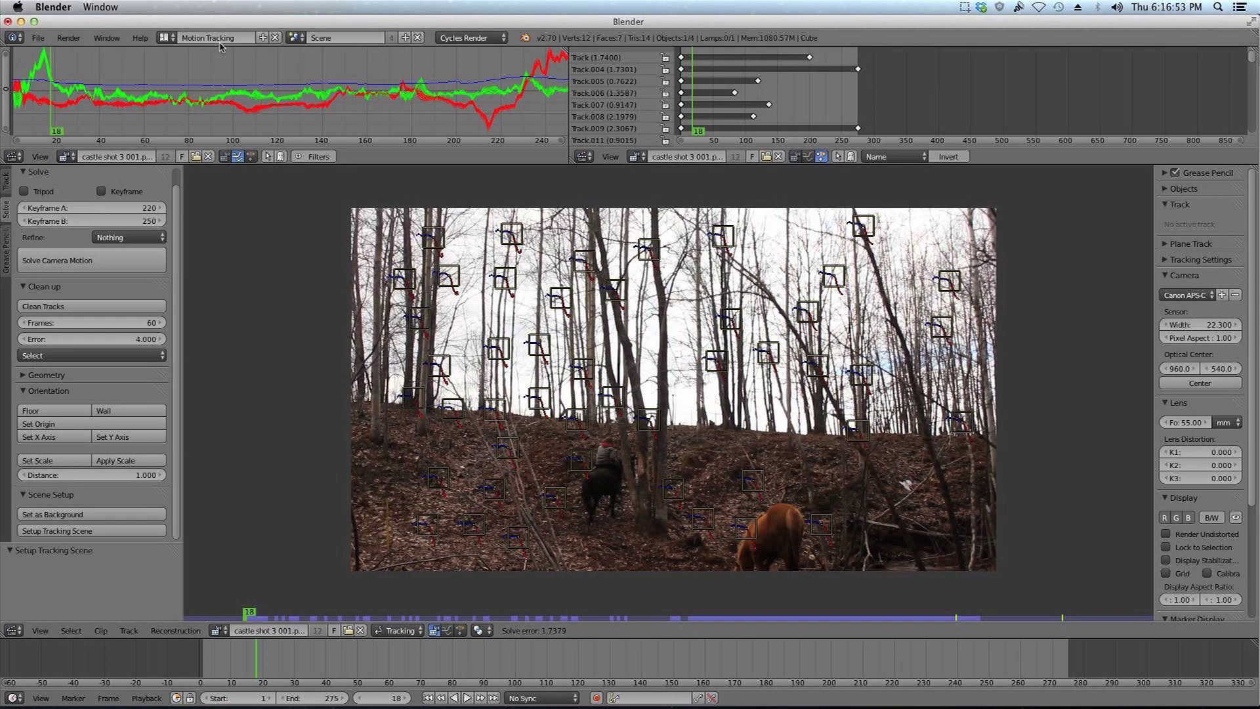
Switch to the Default screen layout and view the tracking scene from the side in the 3D view.
click(165, 38)
click(196, 99)
middle_drag(197, 107, 506, 269)
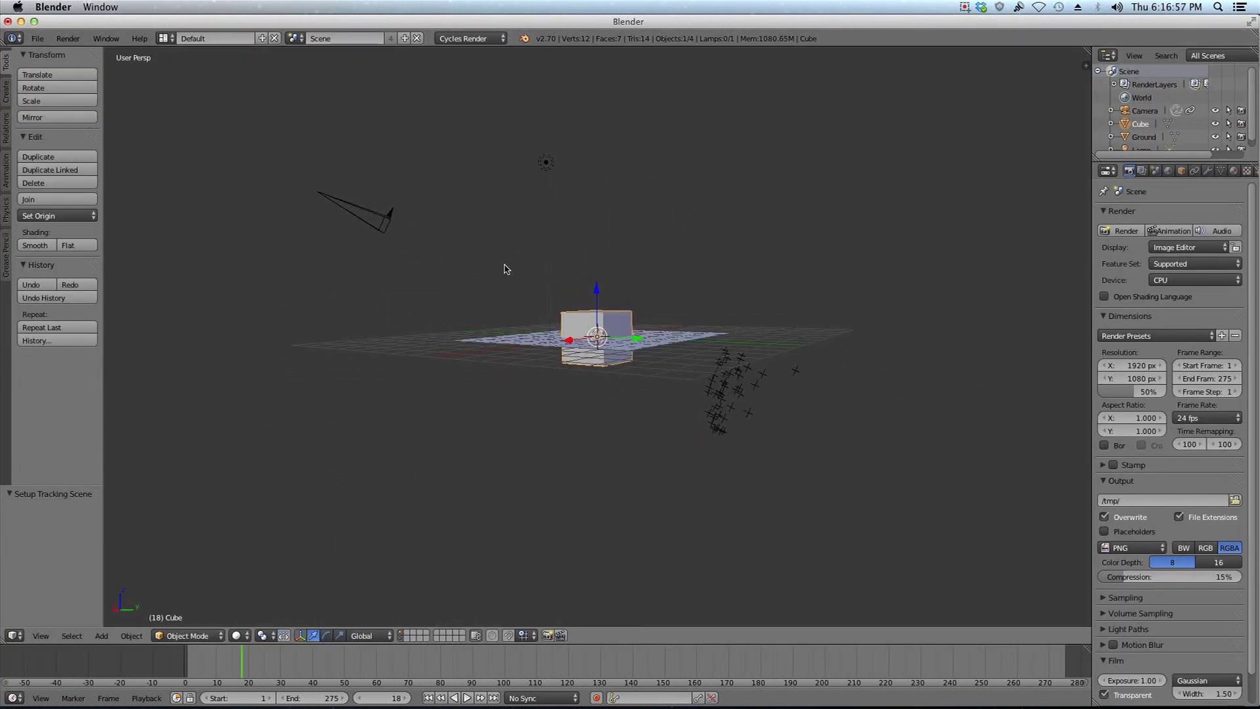
right_click(392, 221)
mouse_move(720, 320)
middle_down()
mouse_move(746, 326)
mouse_move(733, 323)
middle_up()
key(r)
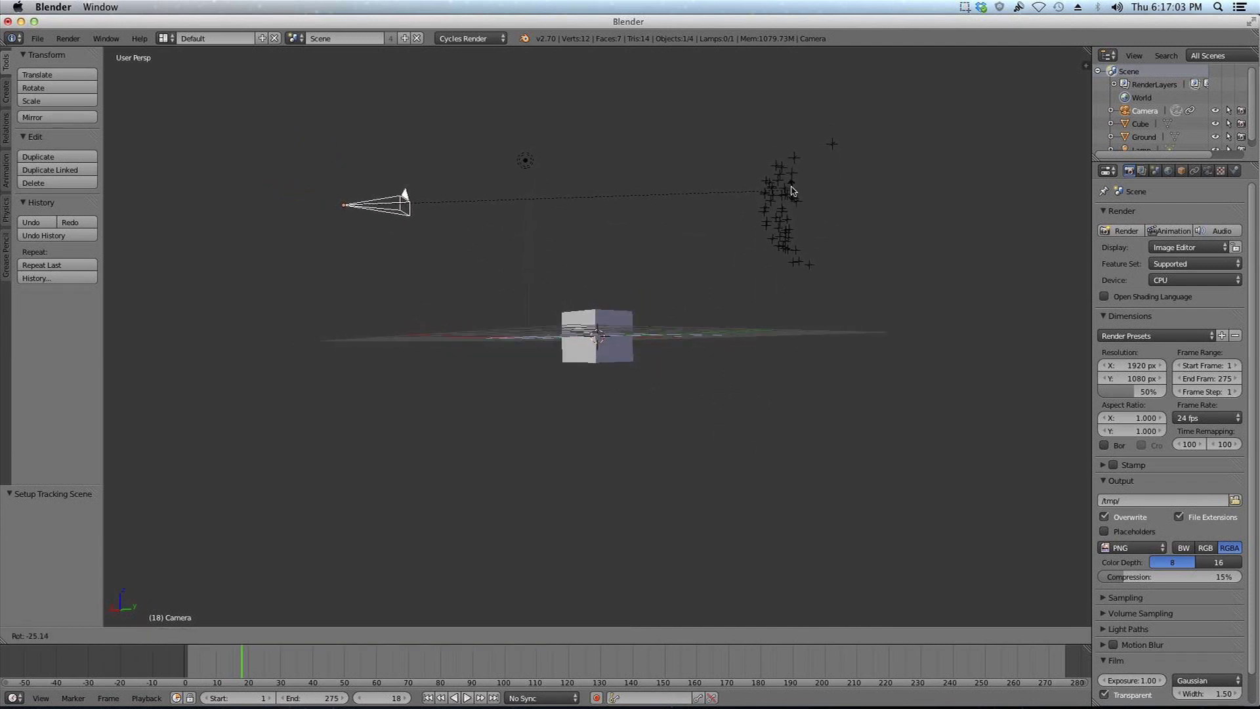
right_click(793, 170)
Delete the ground plane, the cube and the lamp from the scene, keeping only the camera.
middle_drag(571, 306, 766, 402)
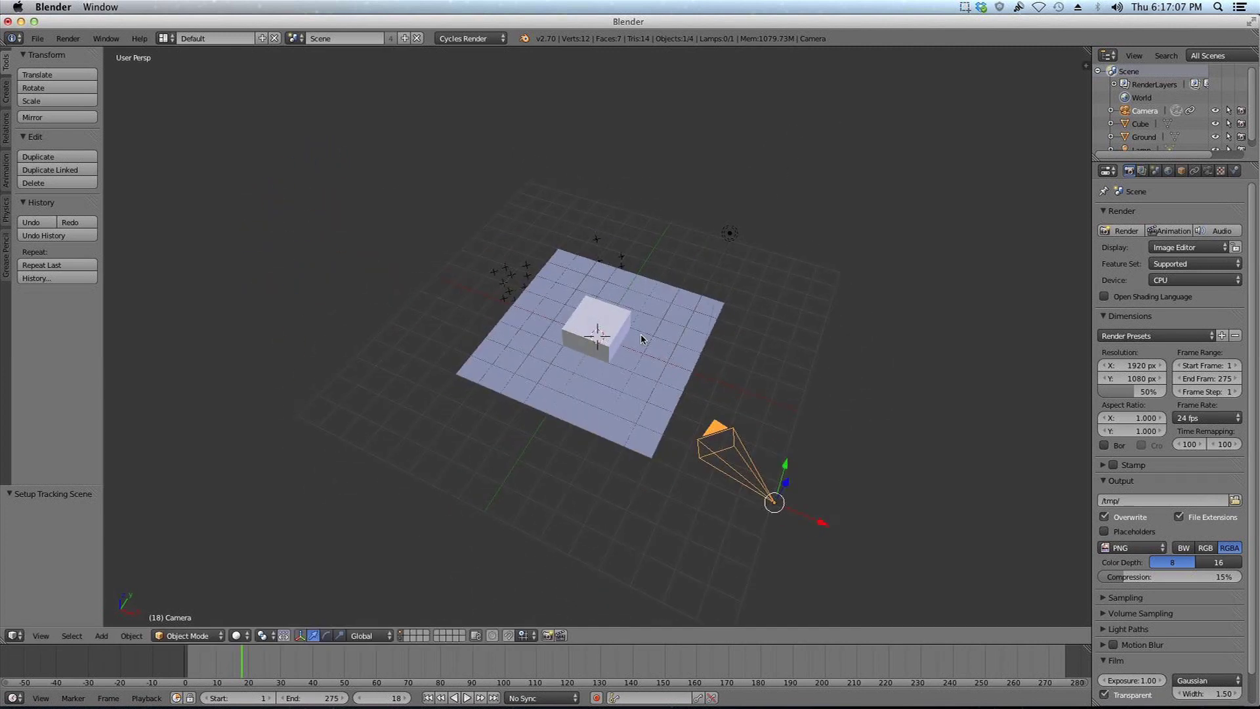
right_click(676, 332)
key(x)
click(619, 332)
right_click(622, 328)
key(x)
click(624, 325)
right_click(727, 238)
key(x)
click(703, 239)
Rotate the camera about 42.6° in the front view, turning the cloud of tracking points upward.
key(KP_1)
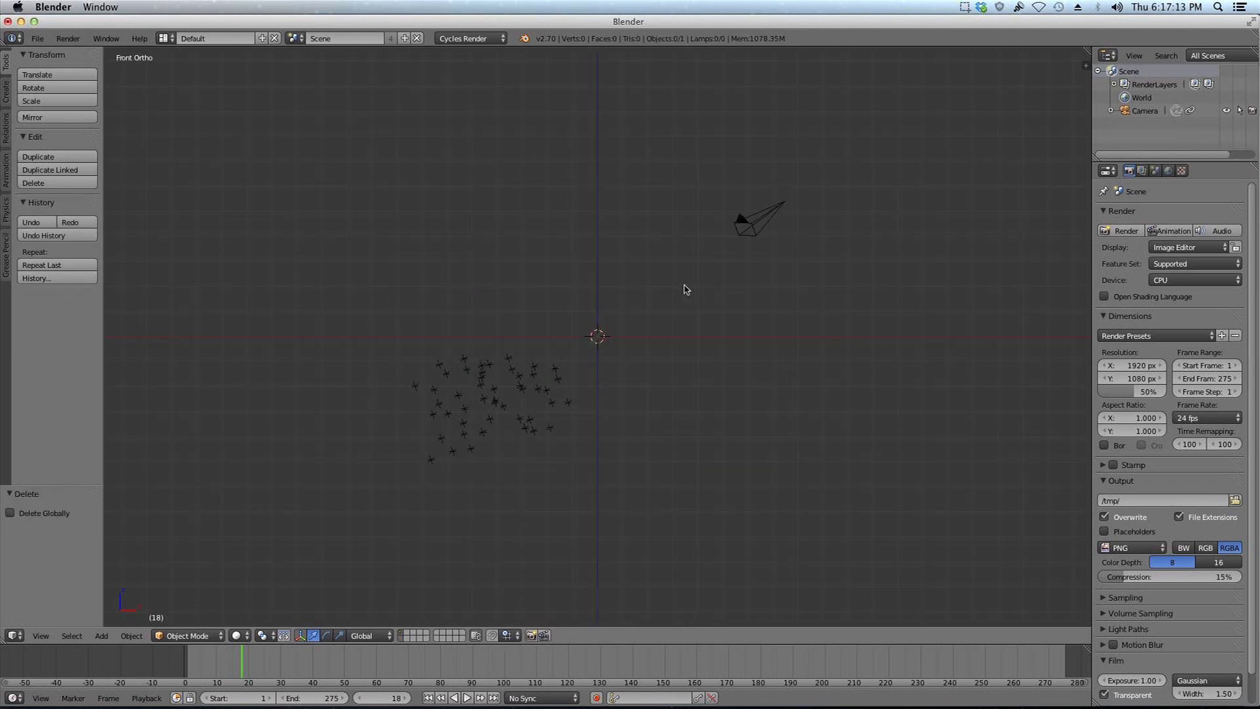
right_click(755, 234)
key(r)
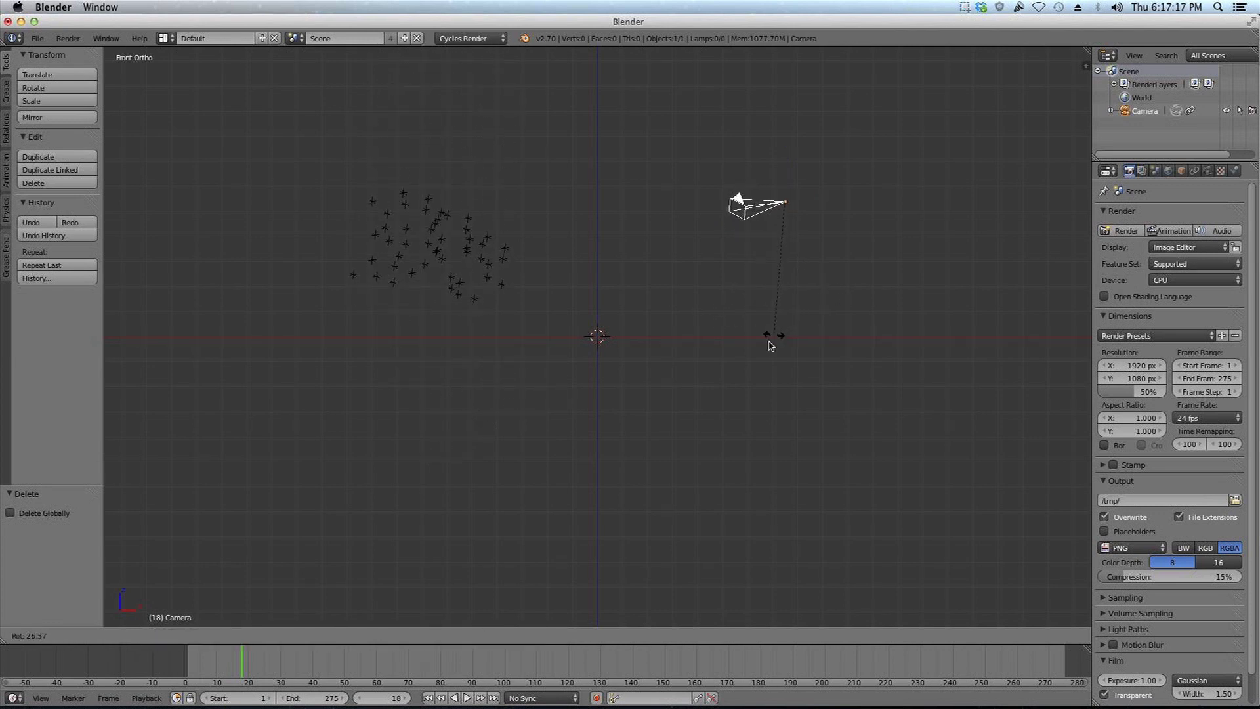
click(813, 201)
Move the camera towards the scene origin and snap it to the 3D cursor.
key(g)
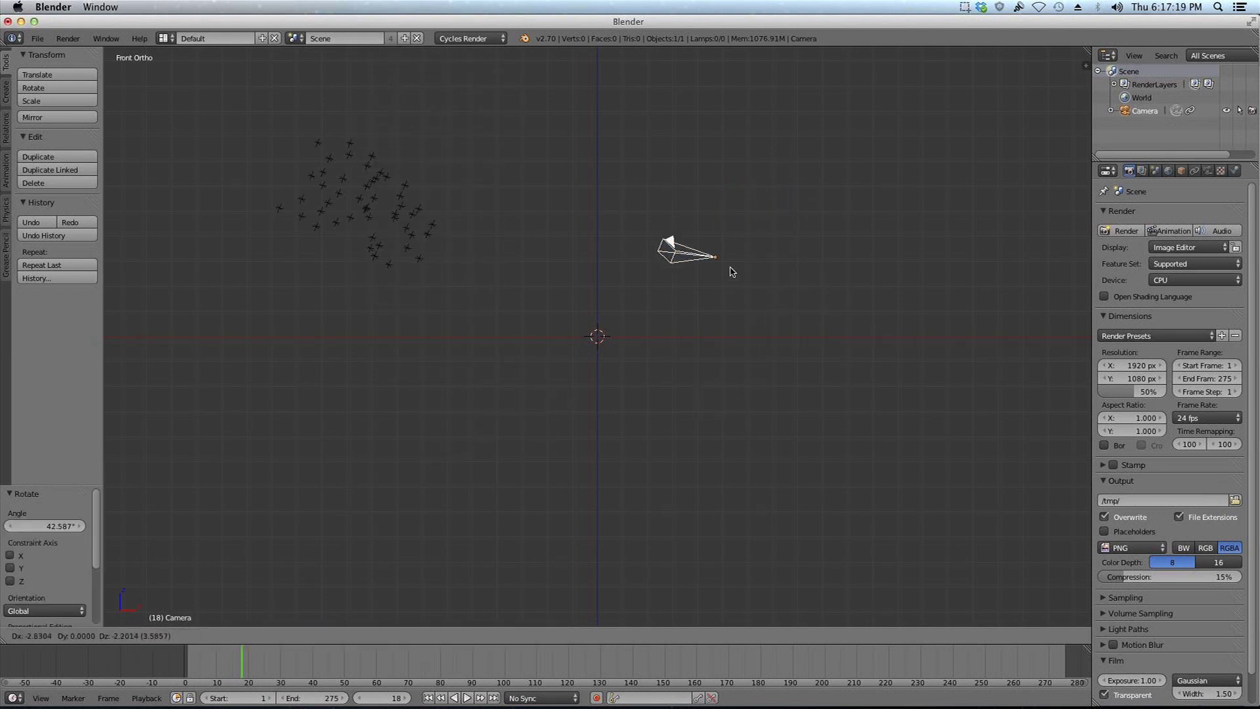
click(671, 320)
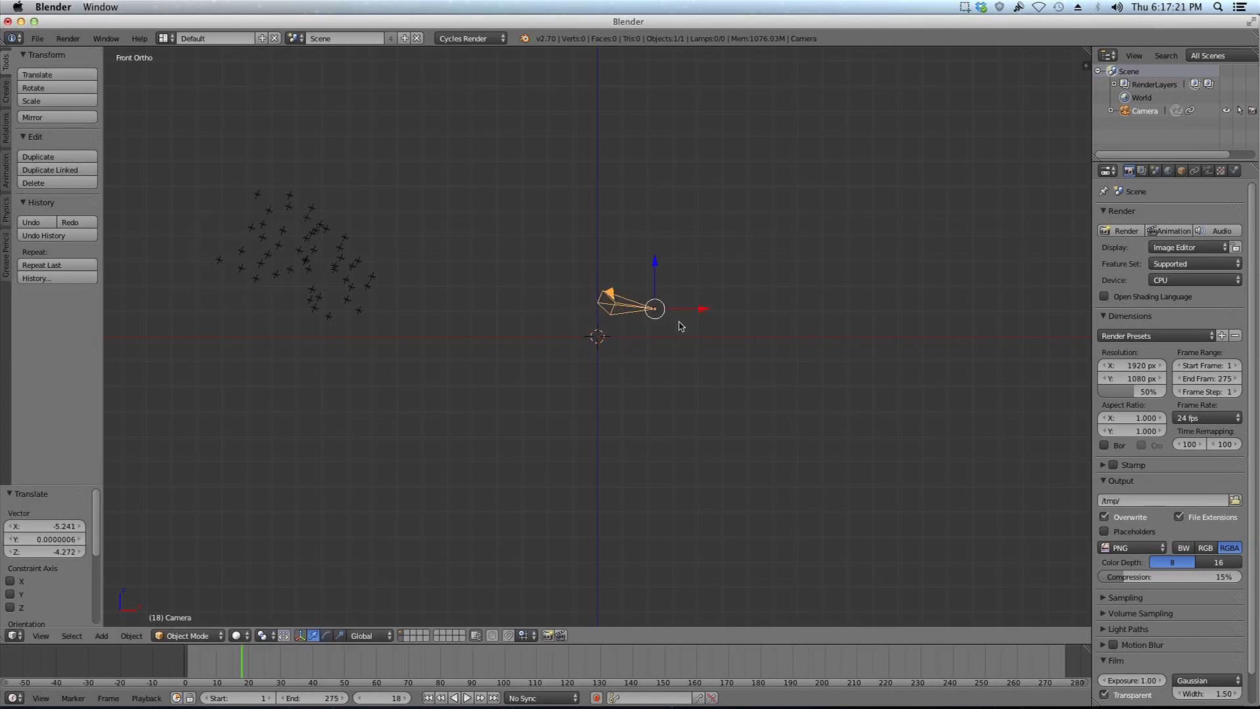
key(shift+s)
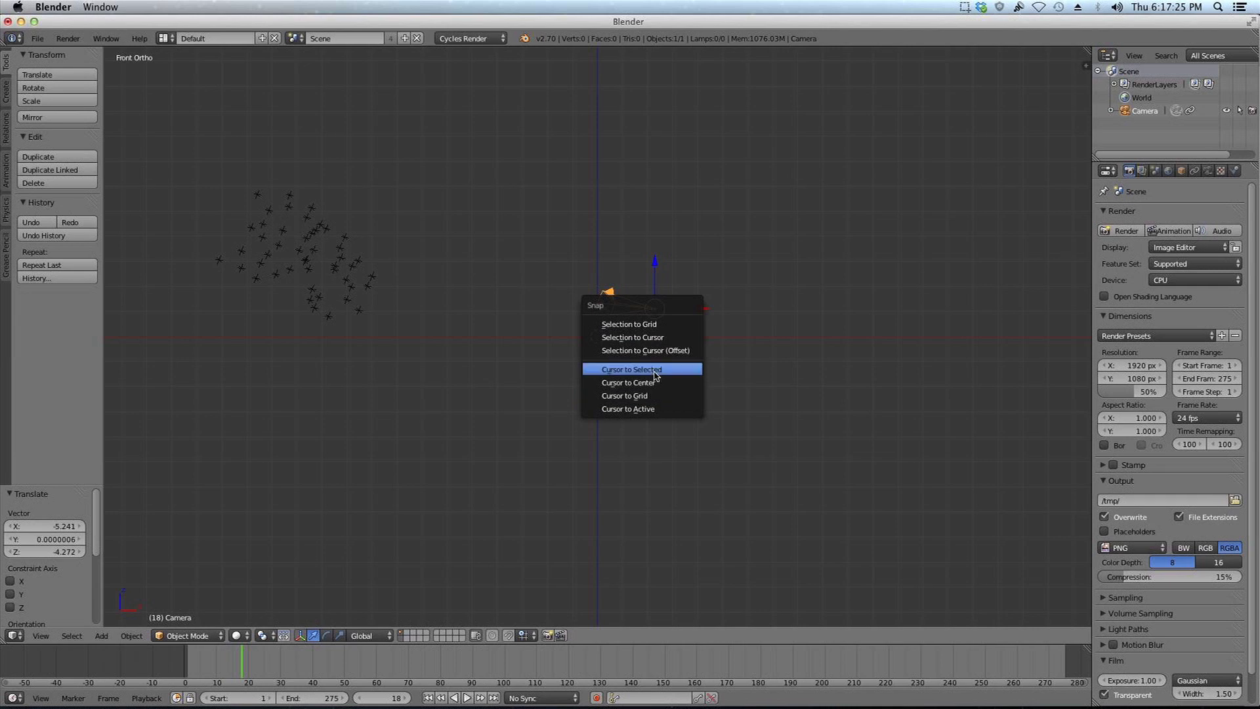
click(649, 337)
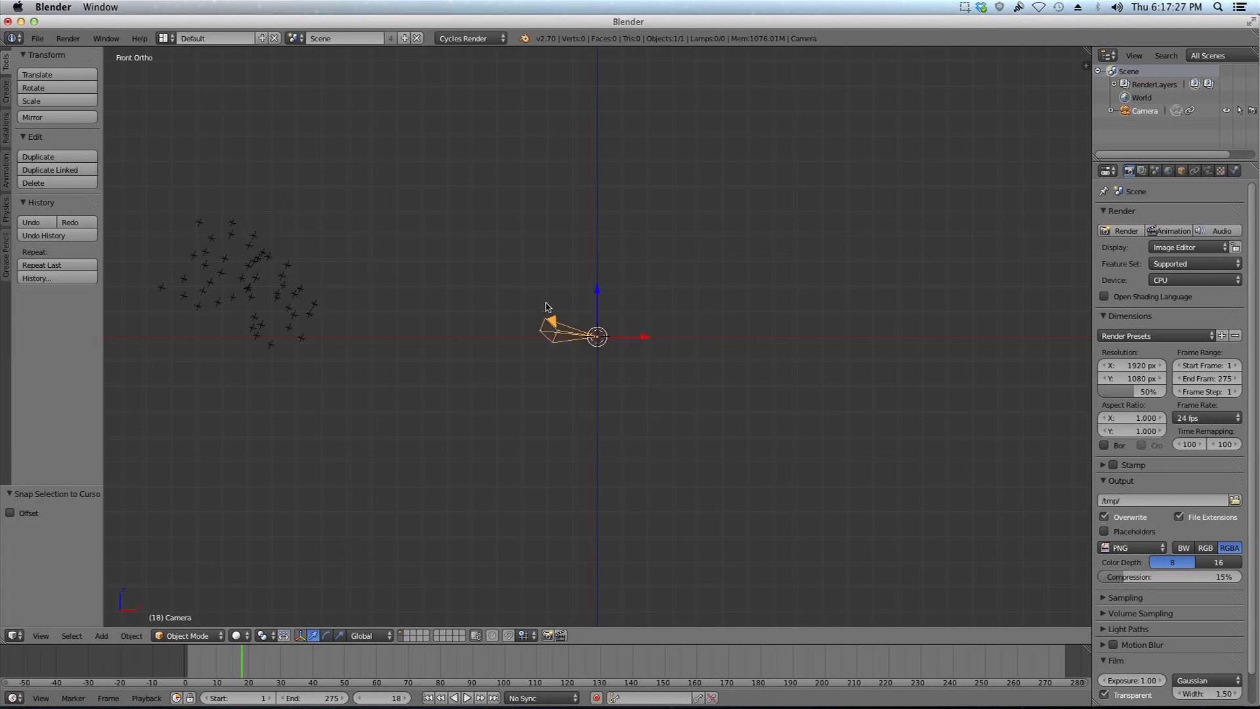
Find the 3D View: Screencast Keys add-on with the search term "key" and enable it in the user preferences.
key(a)
click(38, 39)
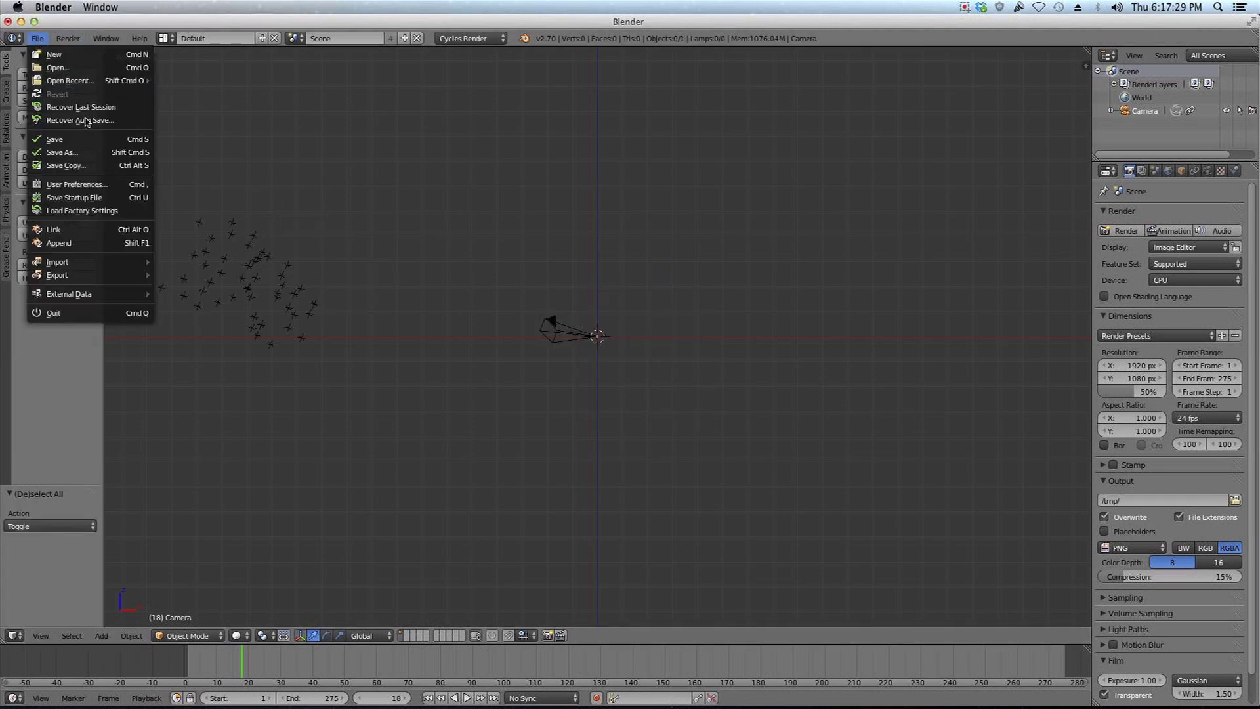
click(104, 185)
click(255, 46)
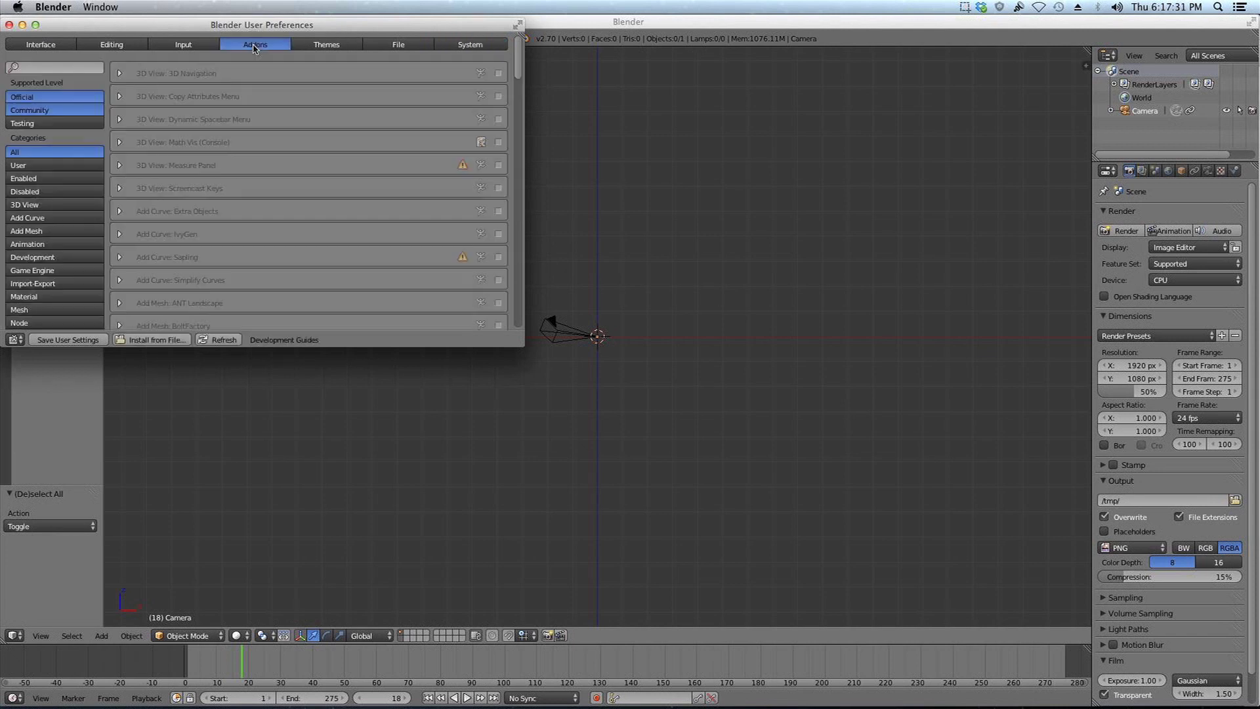
click(54, 67)
text(key)
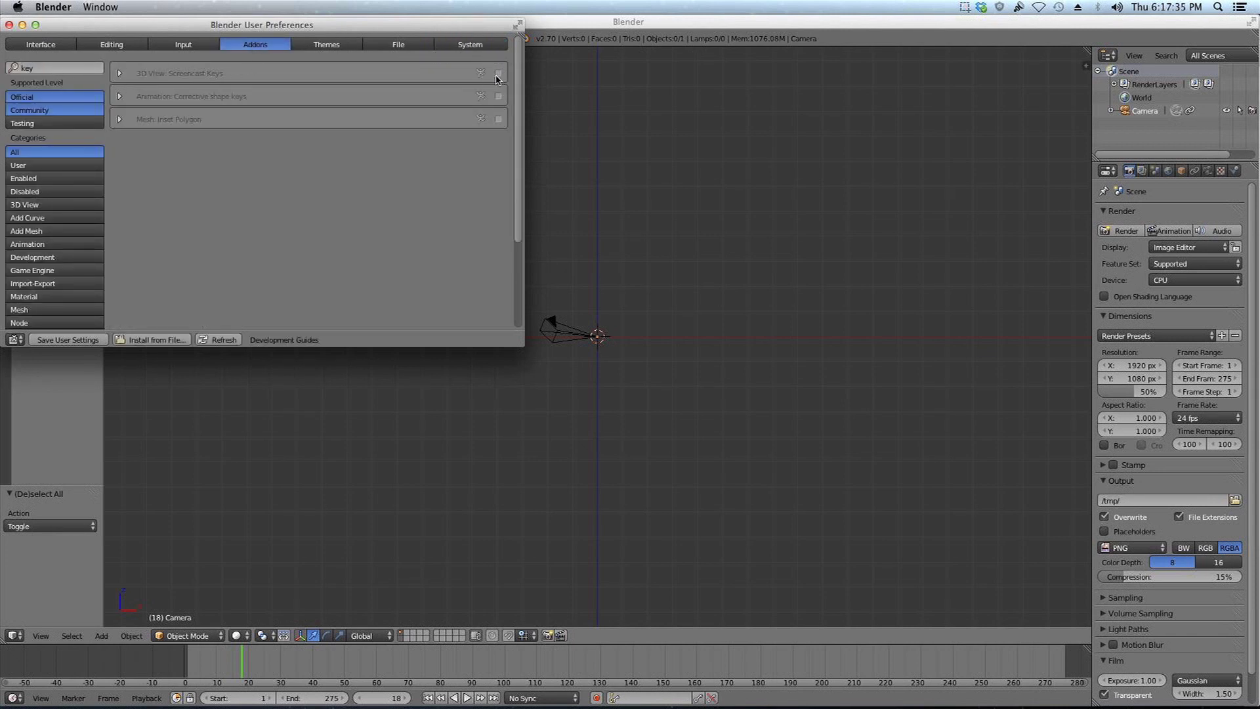
click(9, 25)
Start the Screencast Keys display in the 3D view and reselect the camera.
key(n)
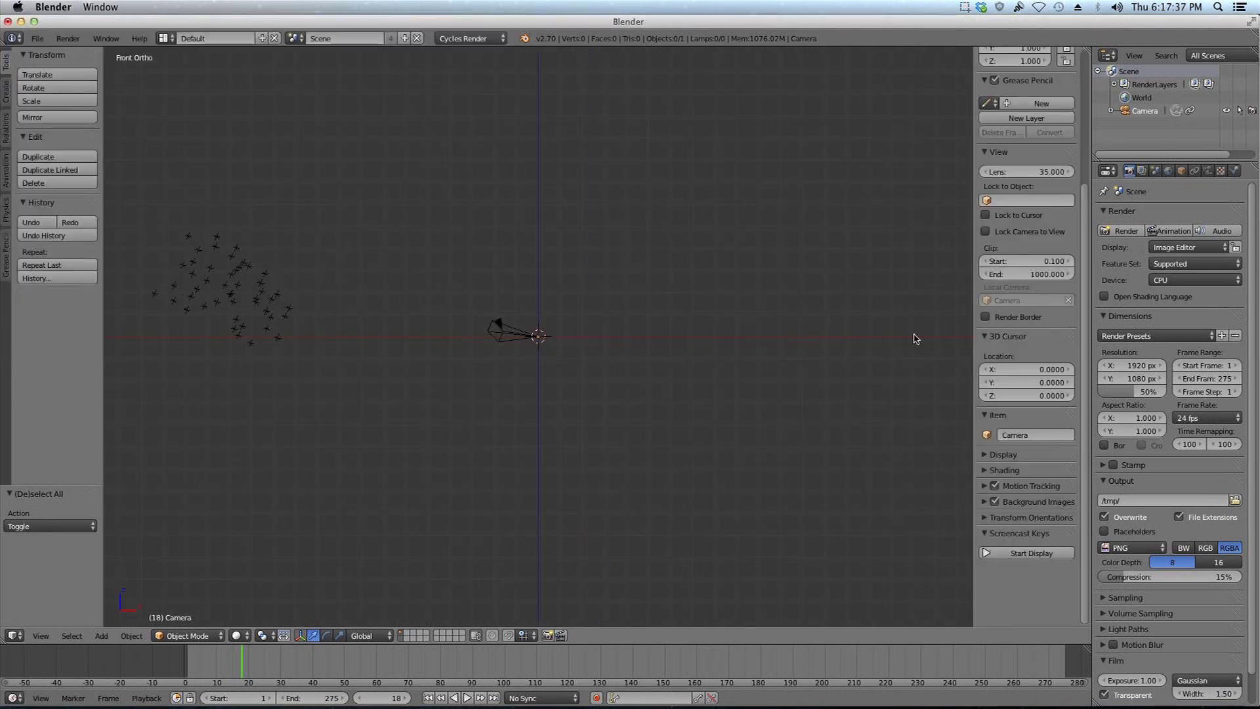
click(1028, 555)
key(n)
key(a)
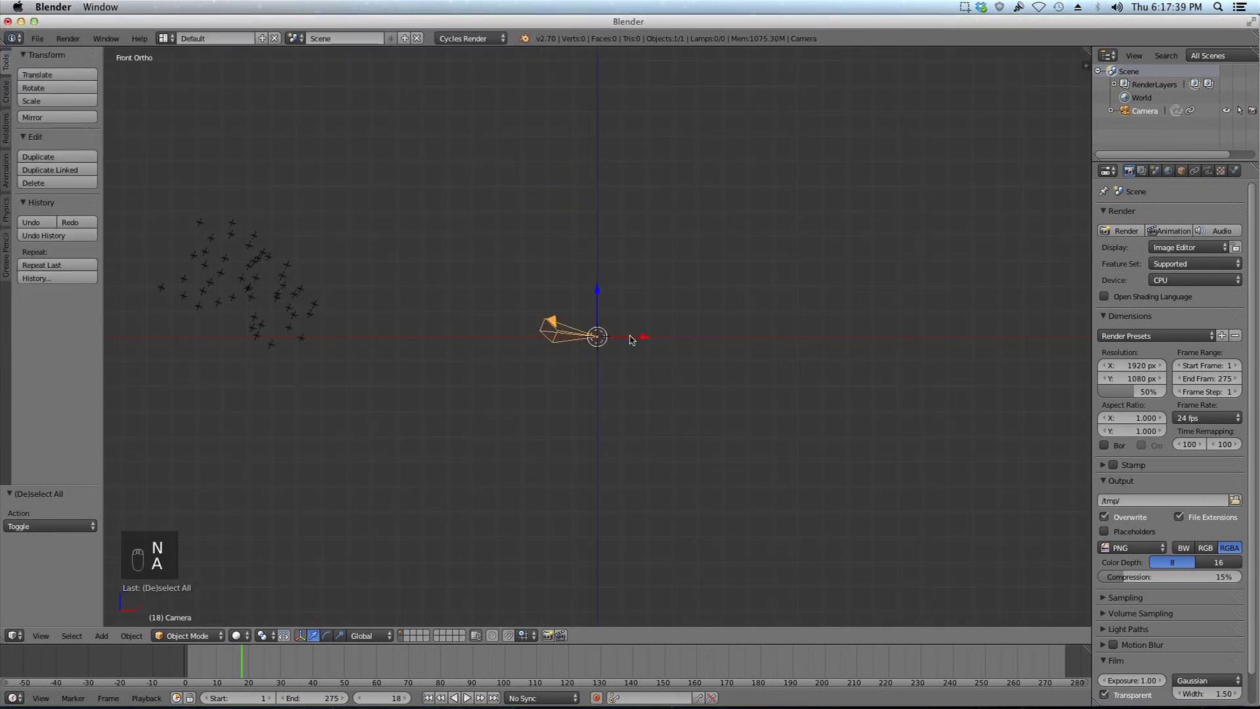
key(a)
key(a)
key(a)
Rotate the camera about 54.5° in the top view so that it points along the Y axis.
middle_drag(615, 392, 523, 365)
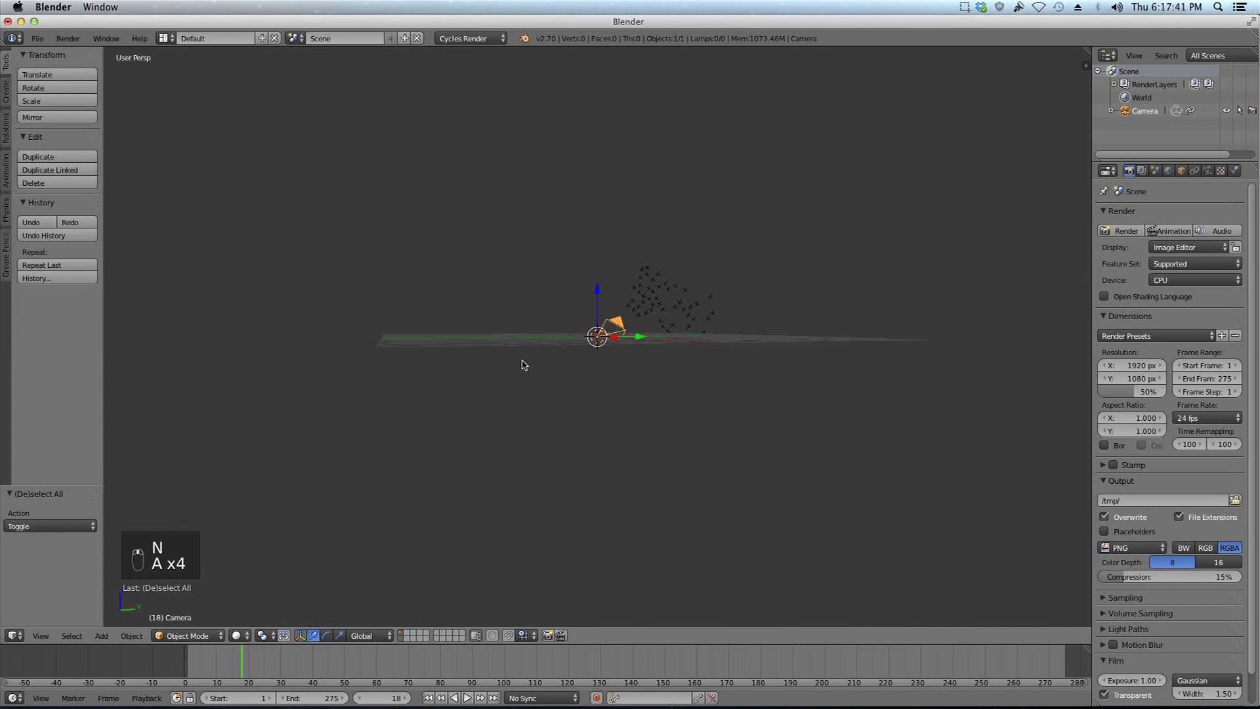
key(KP_1)
key(KP_3)
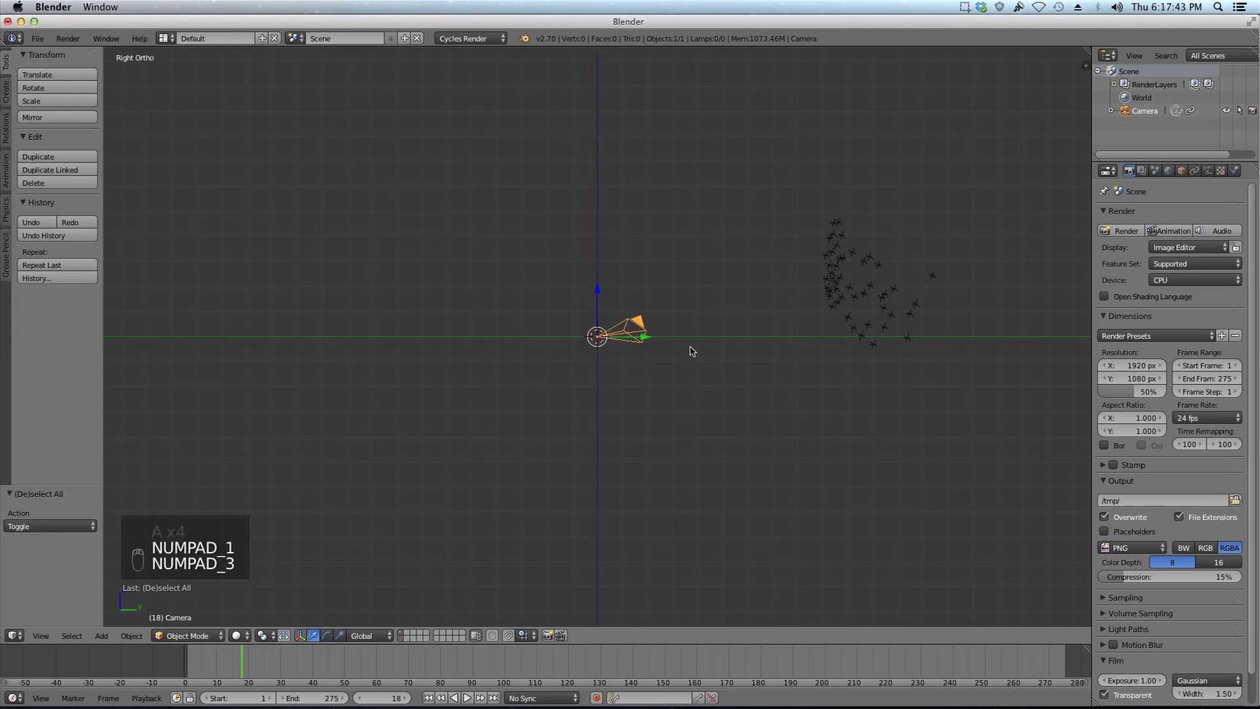
key(KP_7)
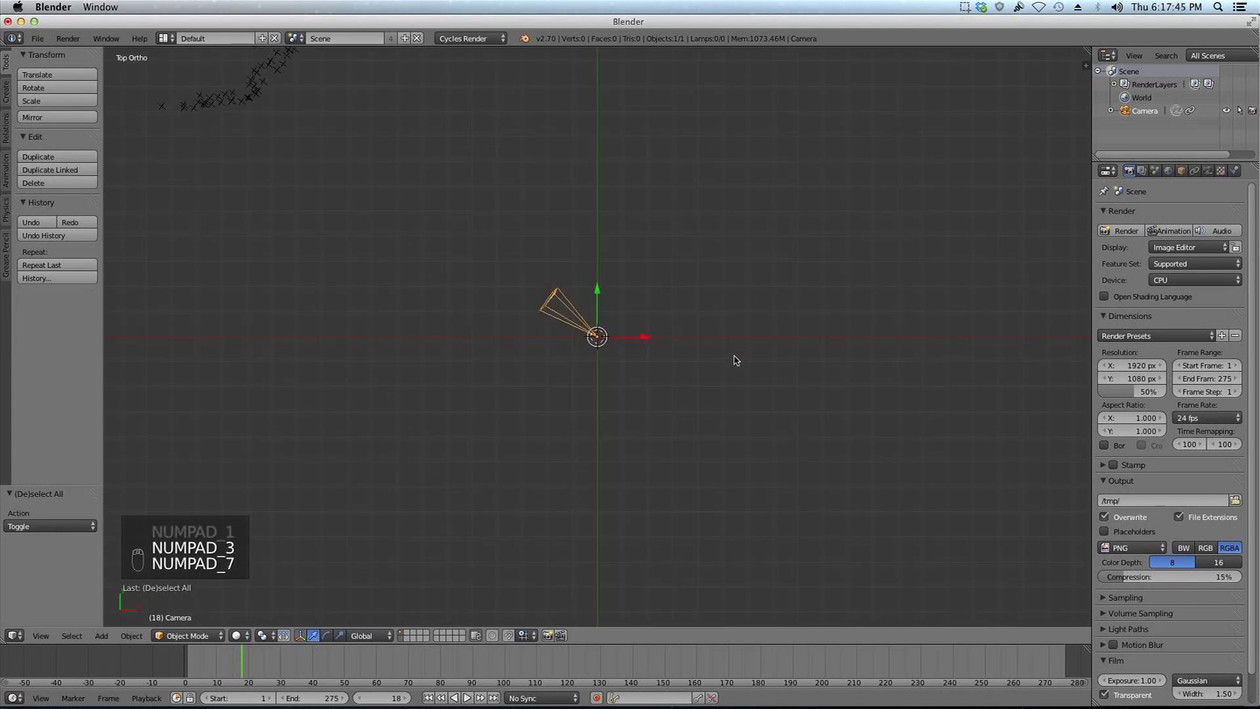
key(r)
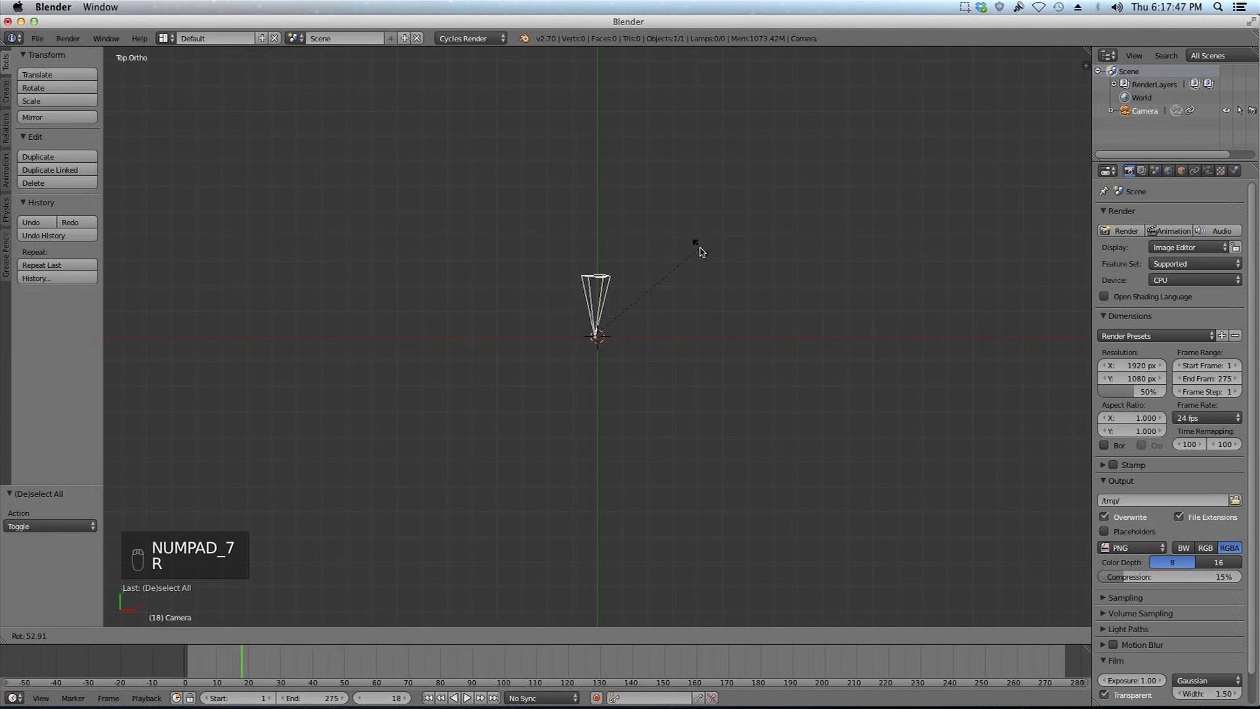
click(704, 252)
key(g)
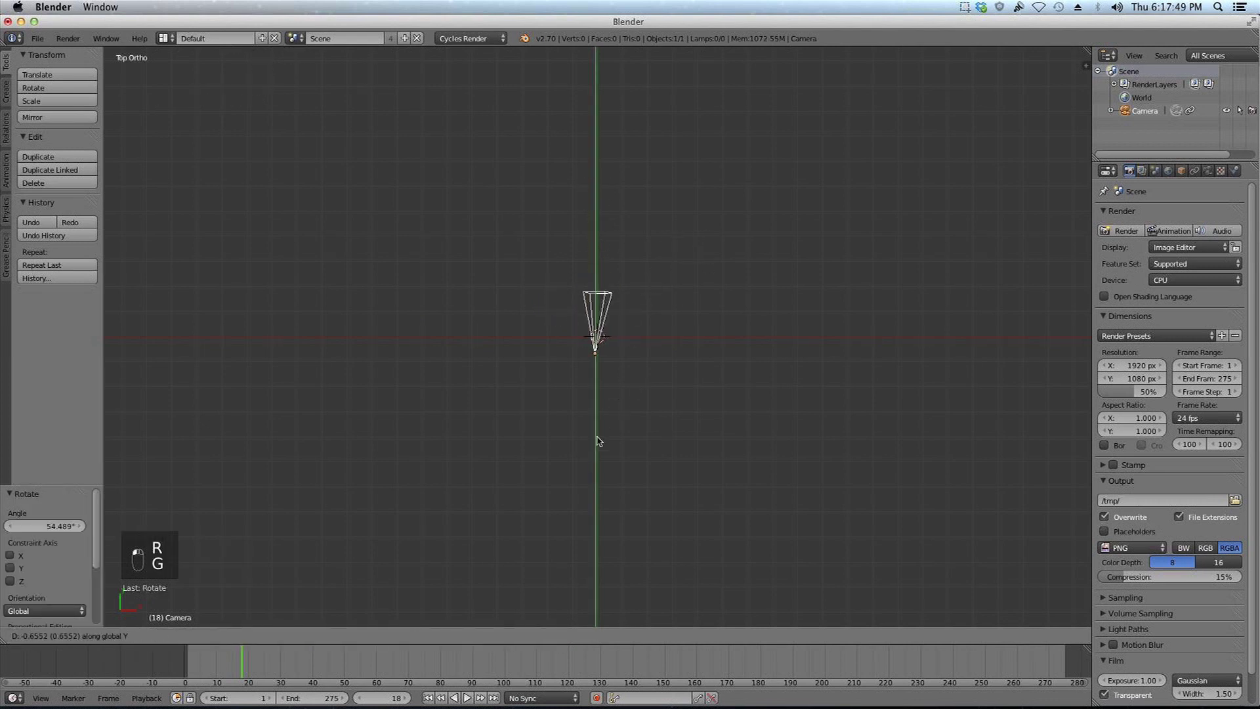
right_click(599, 430)
Level the camera in the front view by rotating it about -29°.
key(KP_1)
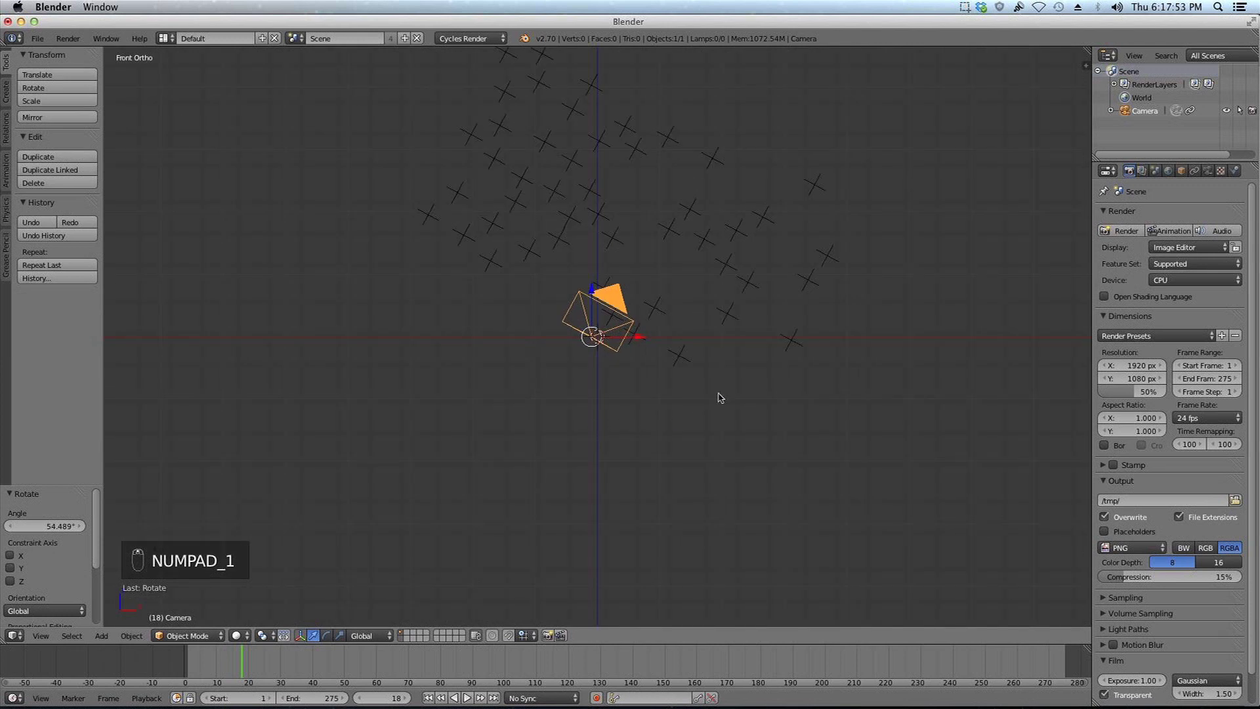
key(r)
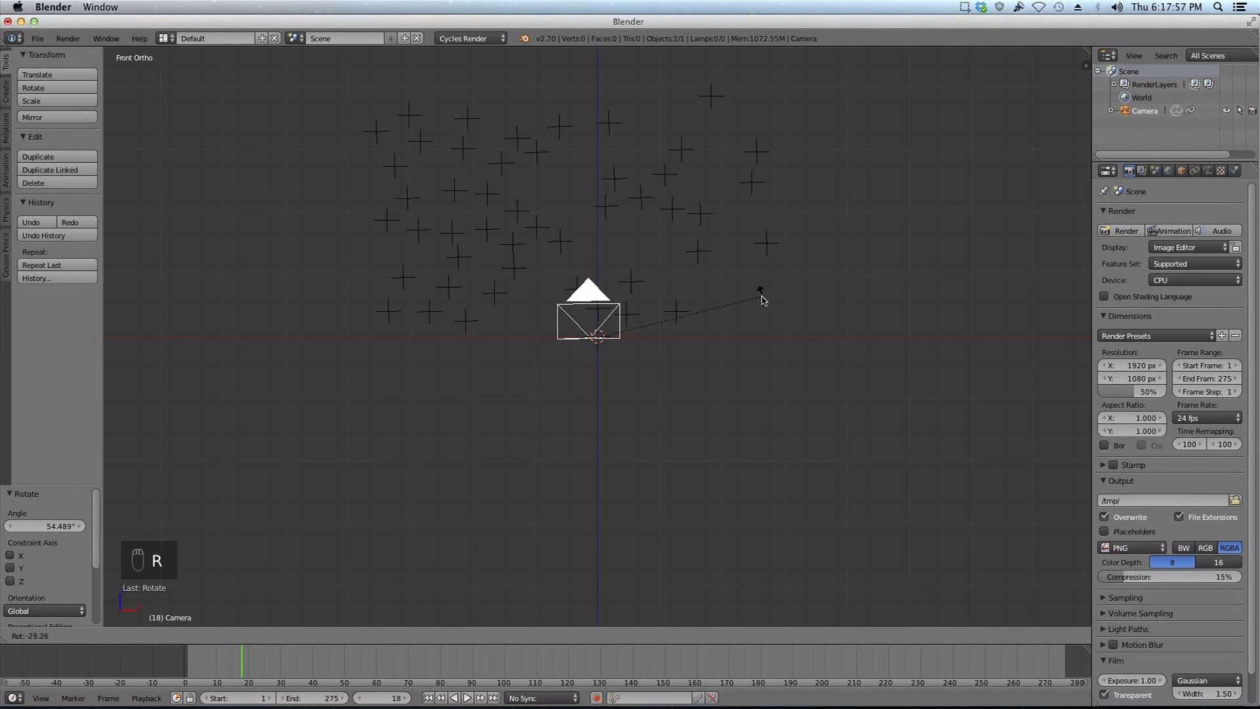
click(762, 300)
Shift the camera about 0.095 along X to centre it, and about -9.43 along Y away from the origin.
drag(642, 336, 649, 336)
middle_drag(648, 336, 498, 343)
scroll(918, 309, down, 3)
key(KP_1)
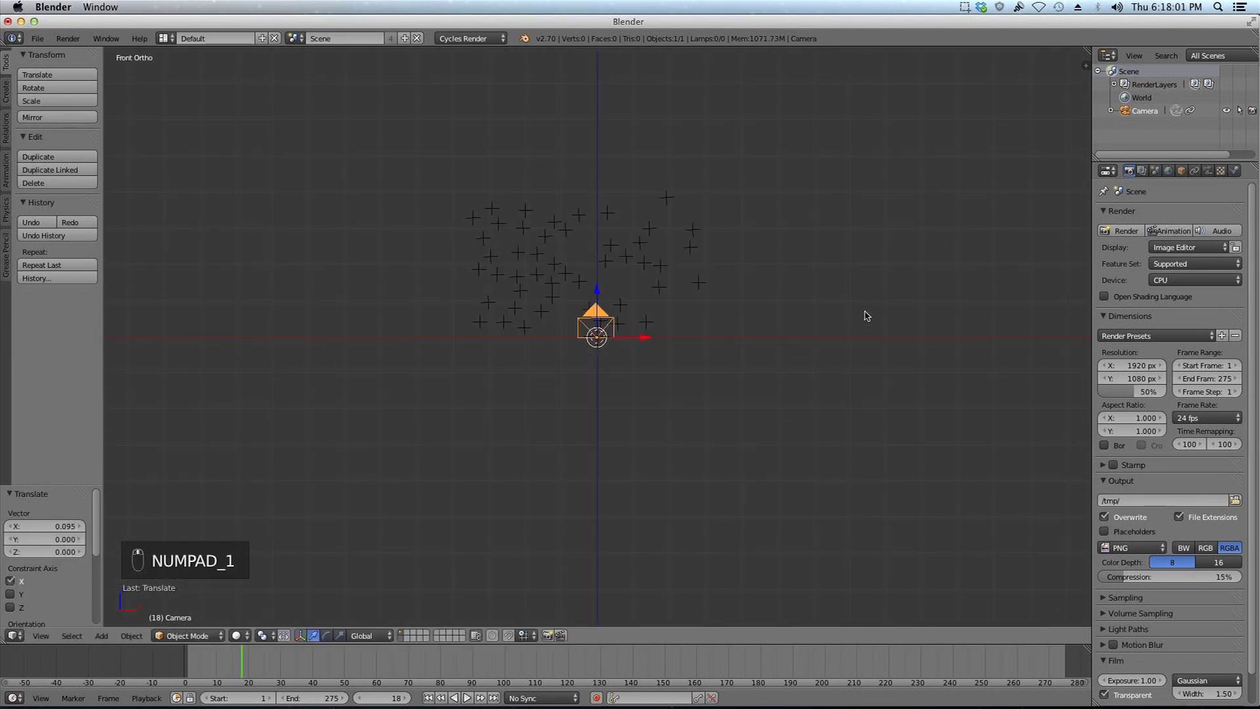
key(KP_3)
drag(646, 340, 487, 341)
click(13, 38)
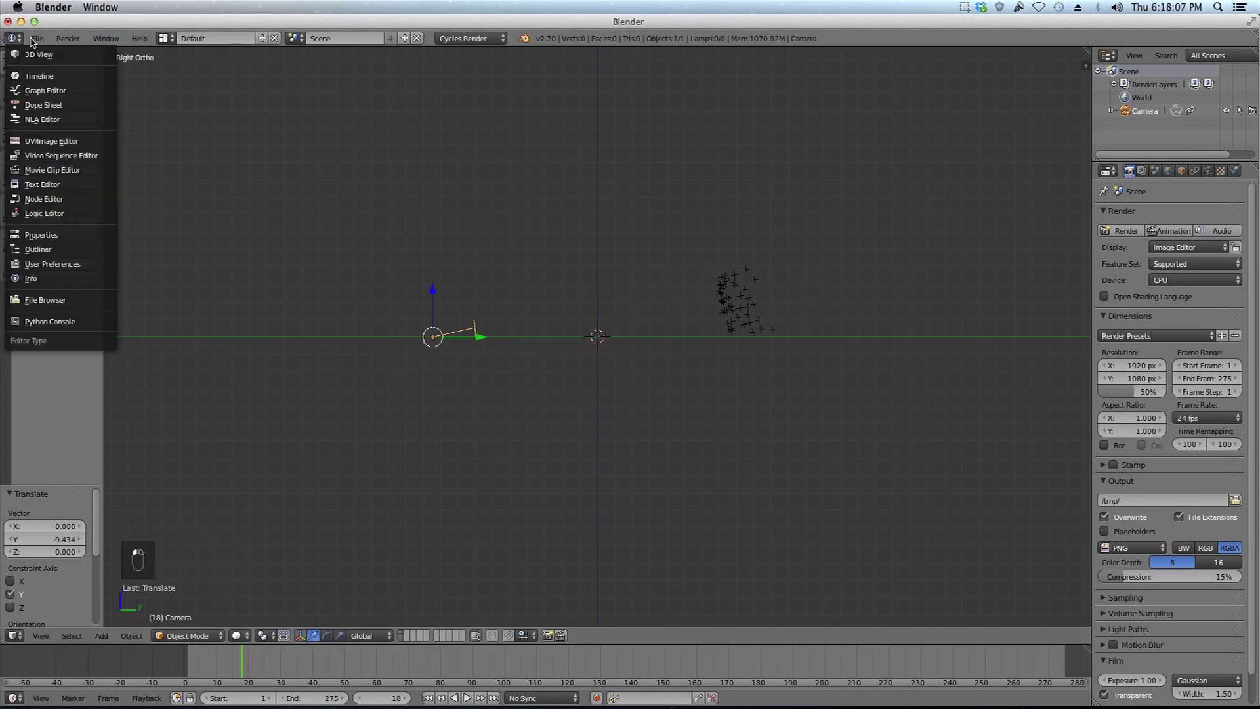
Enable the Import Images as Planes add-on in the user preferences and close the preferences window.
click(37, 38)
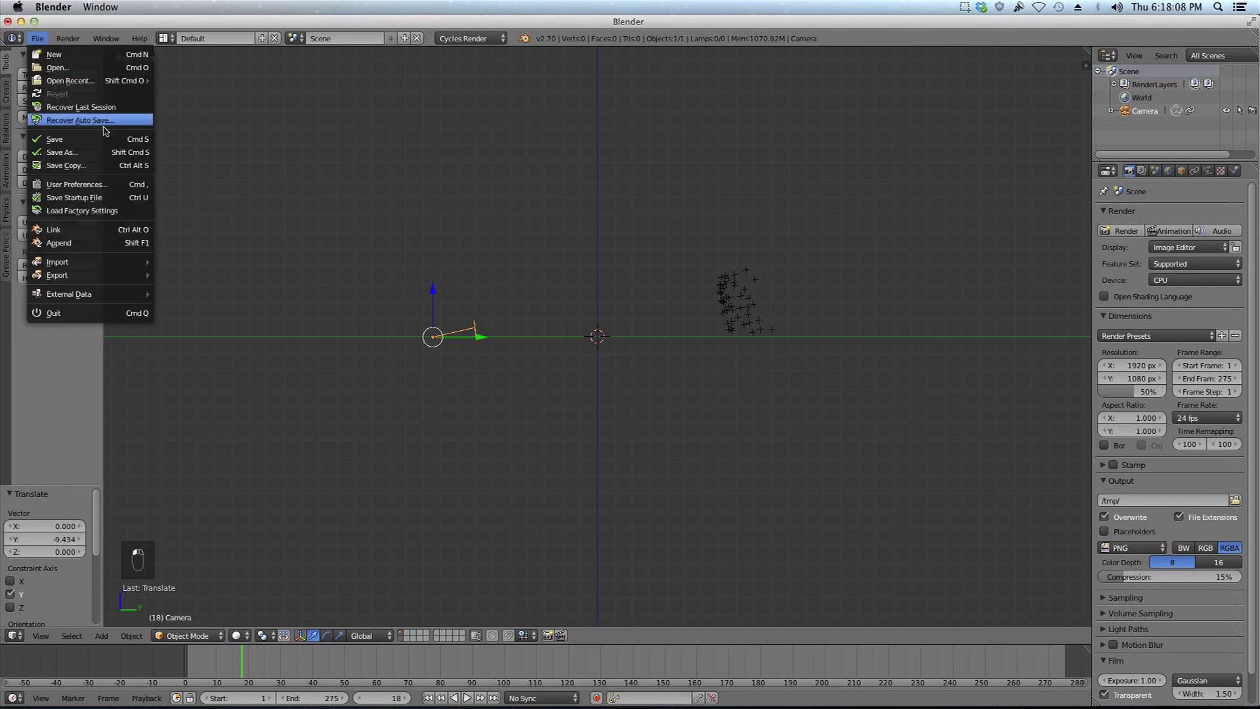
click(82, 185)
click(70, 68)
key(BackSpace)
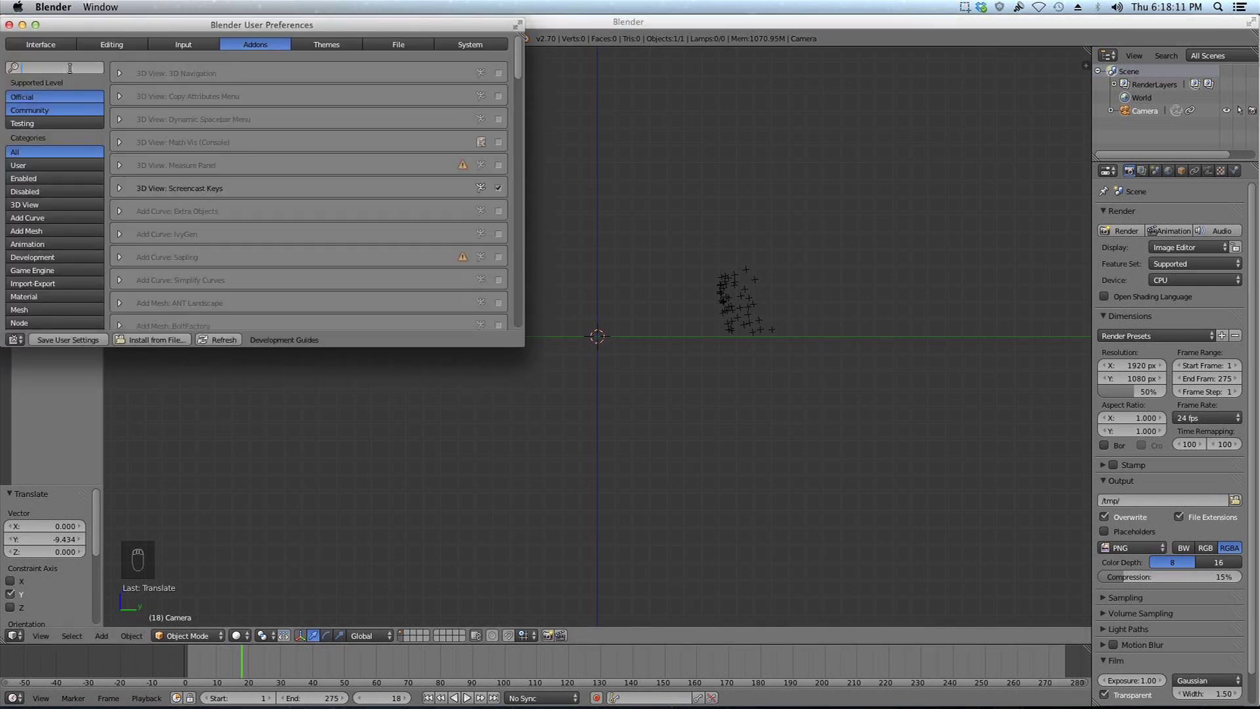
text(pla)
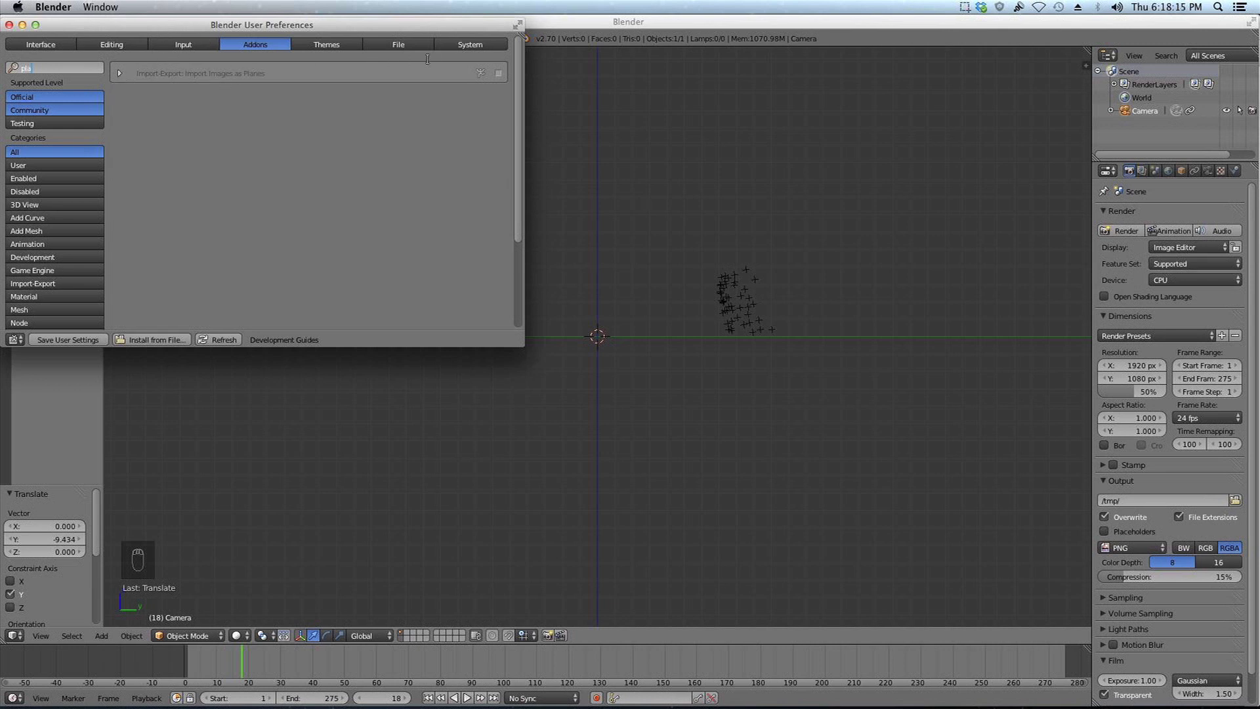
click(499, 73)
click(9, 25)
Import conwy_castle_wales_photography2.jpg from the Matte Painting Tutorial Files folder as an image plane.
key(shift+a)
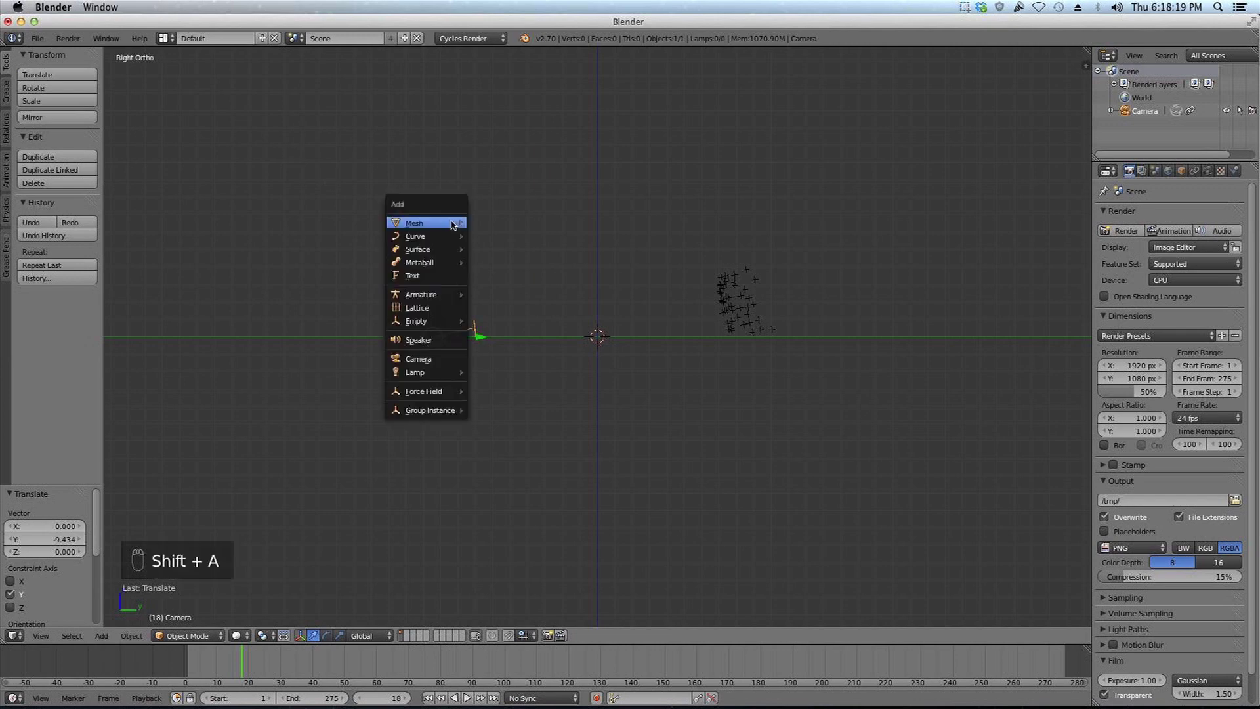
mouse_move(451, 225)
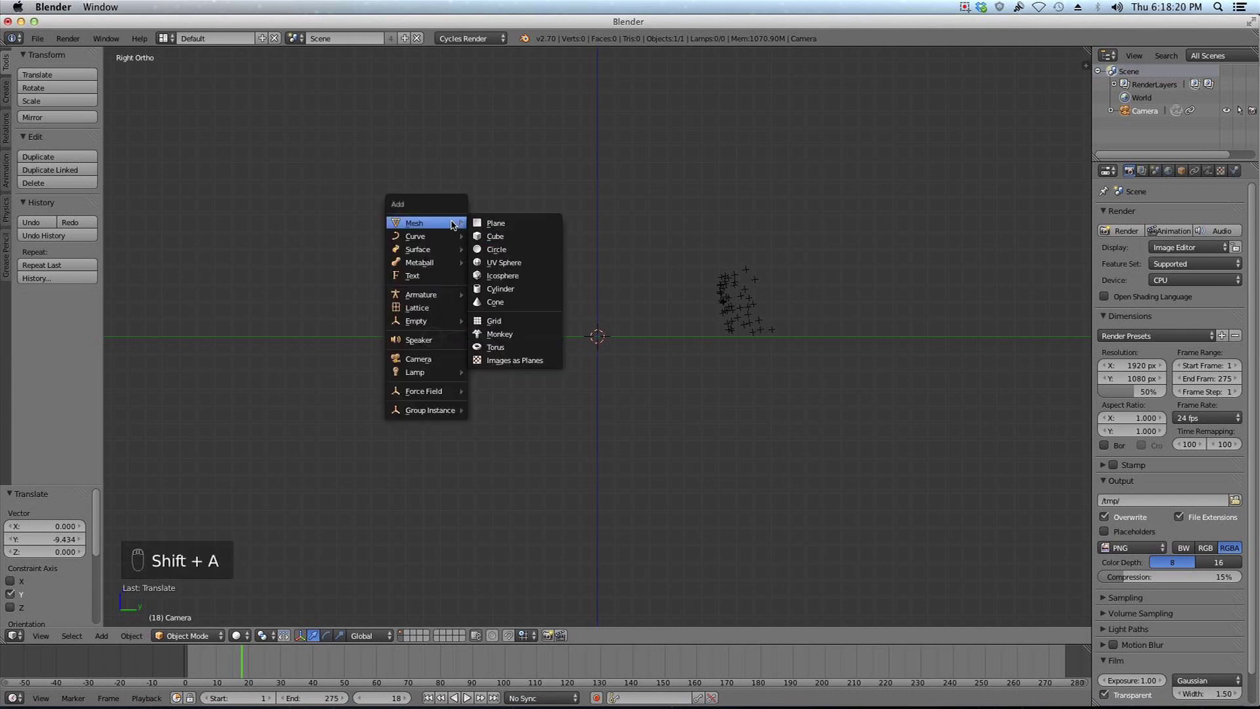
click(528, 362)
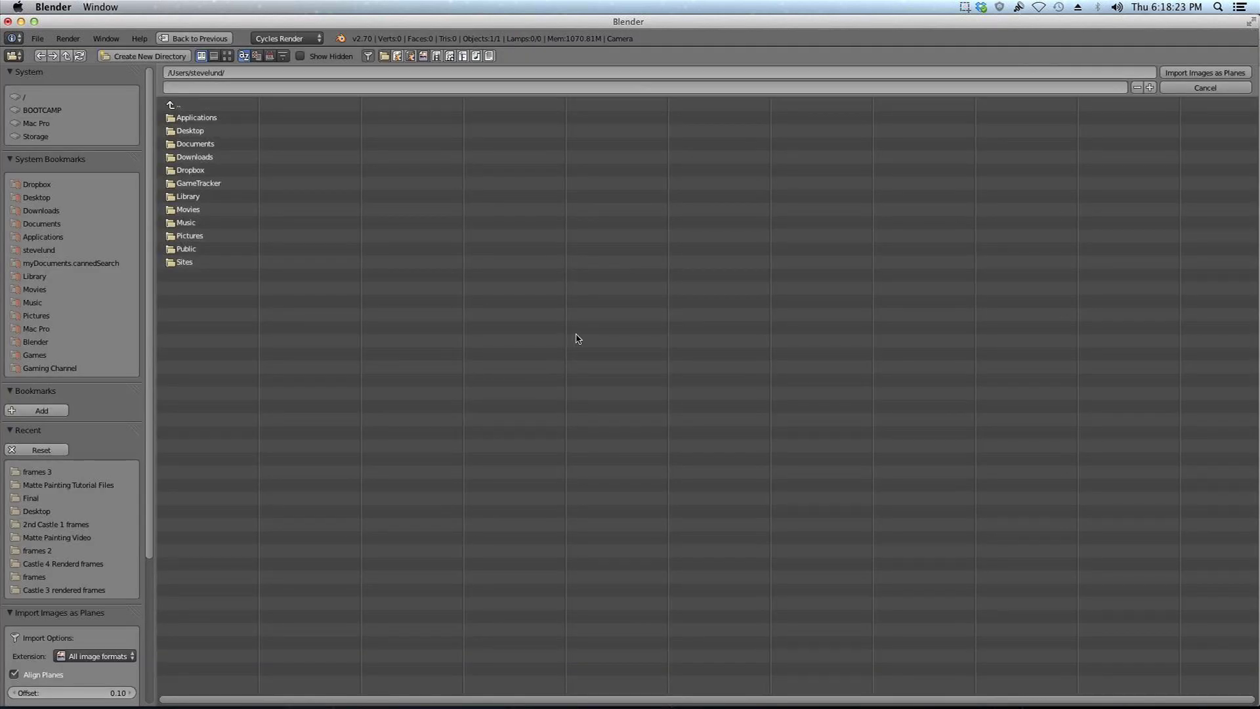
click(109, 486)
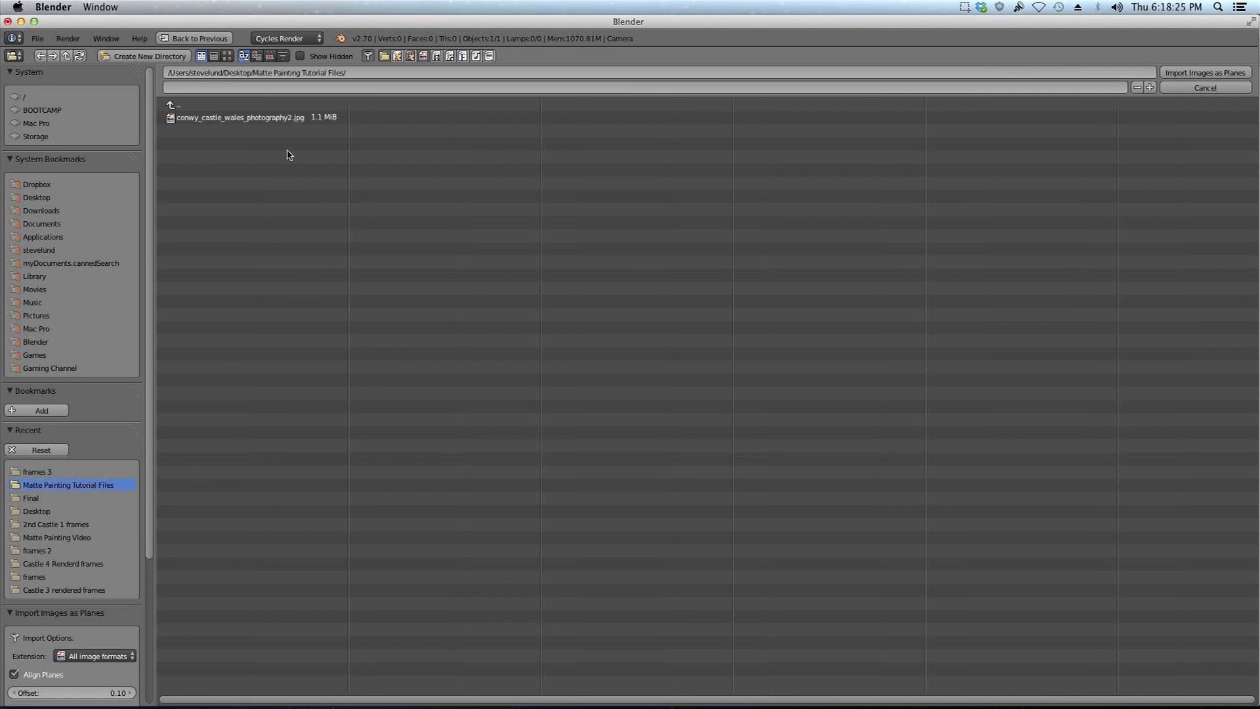
click(273, 120)
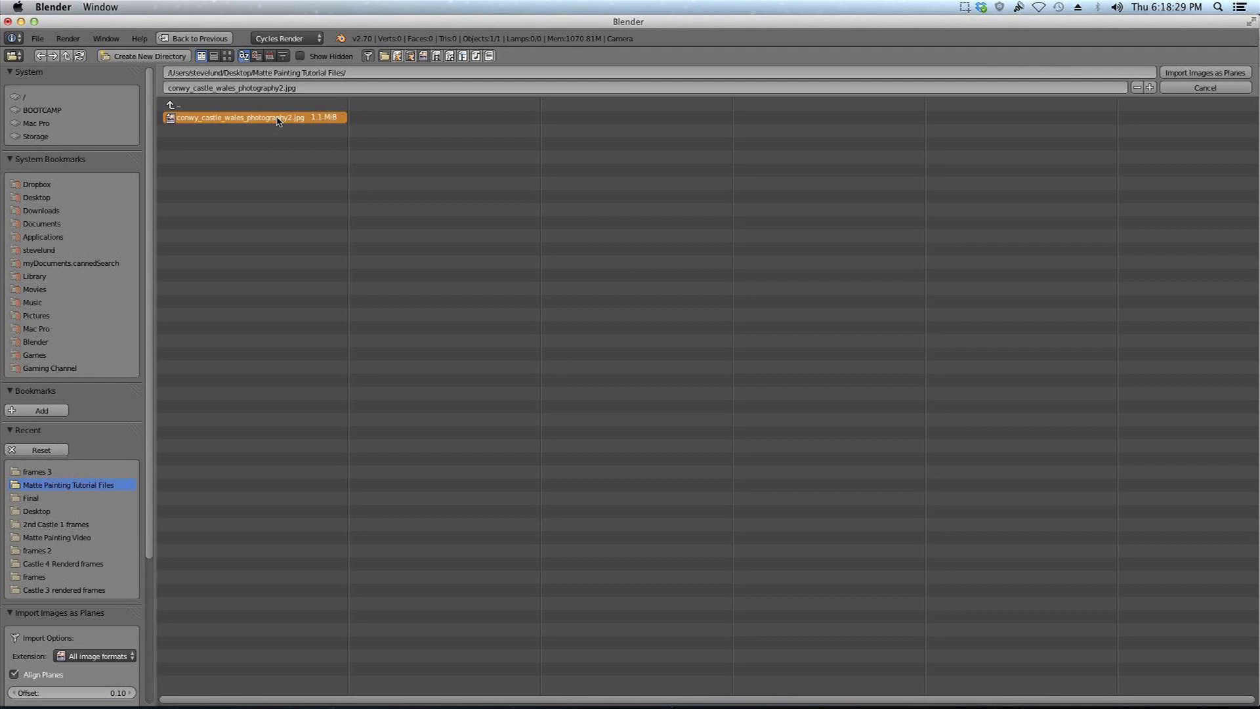
double_click(277, 121)
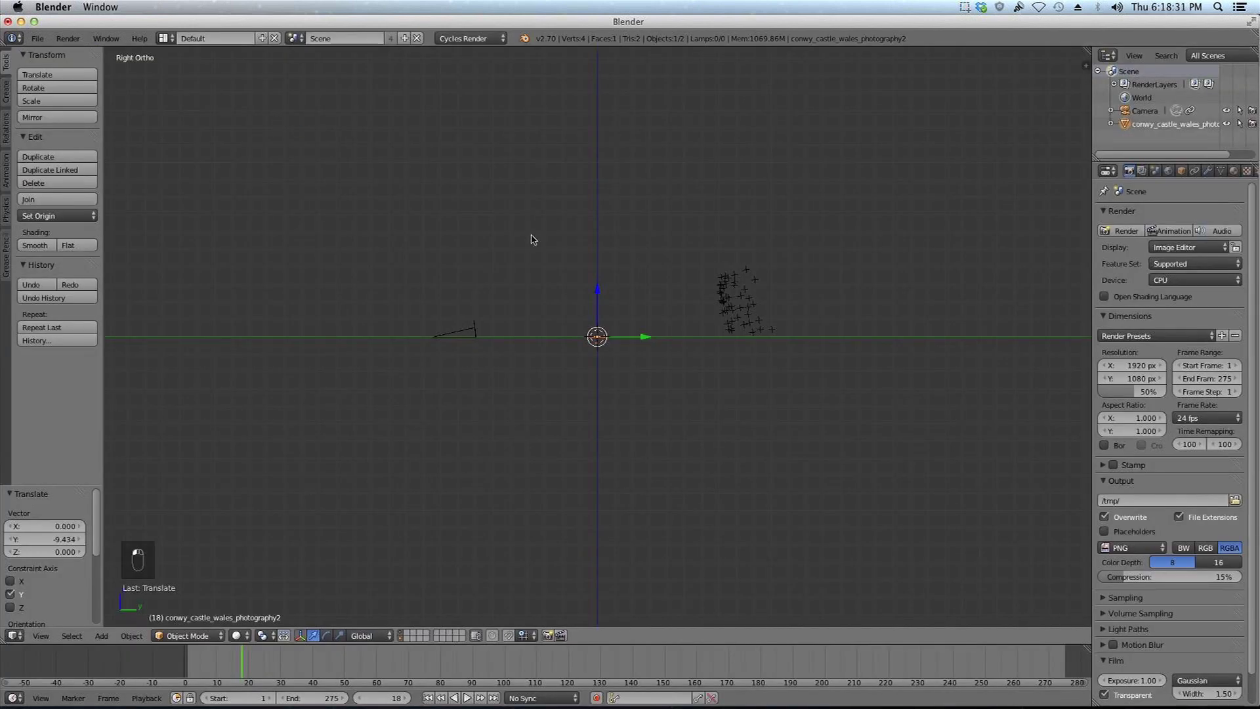
Display the castle image plane in the top view with Texture viewport shading.
key(KP_7)
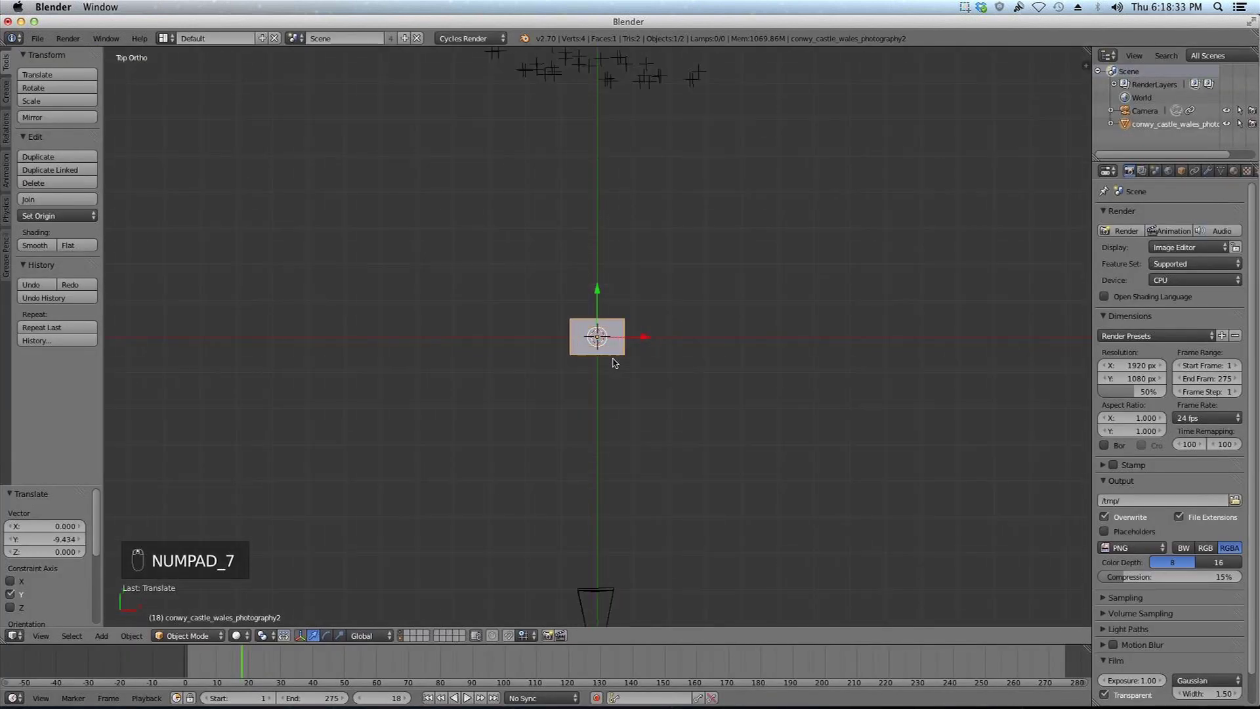
click(236, 635)
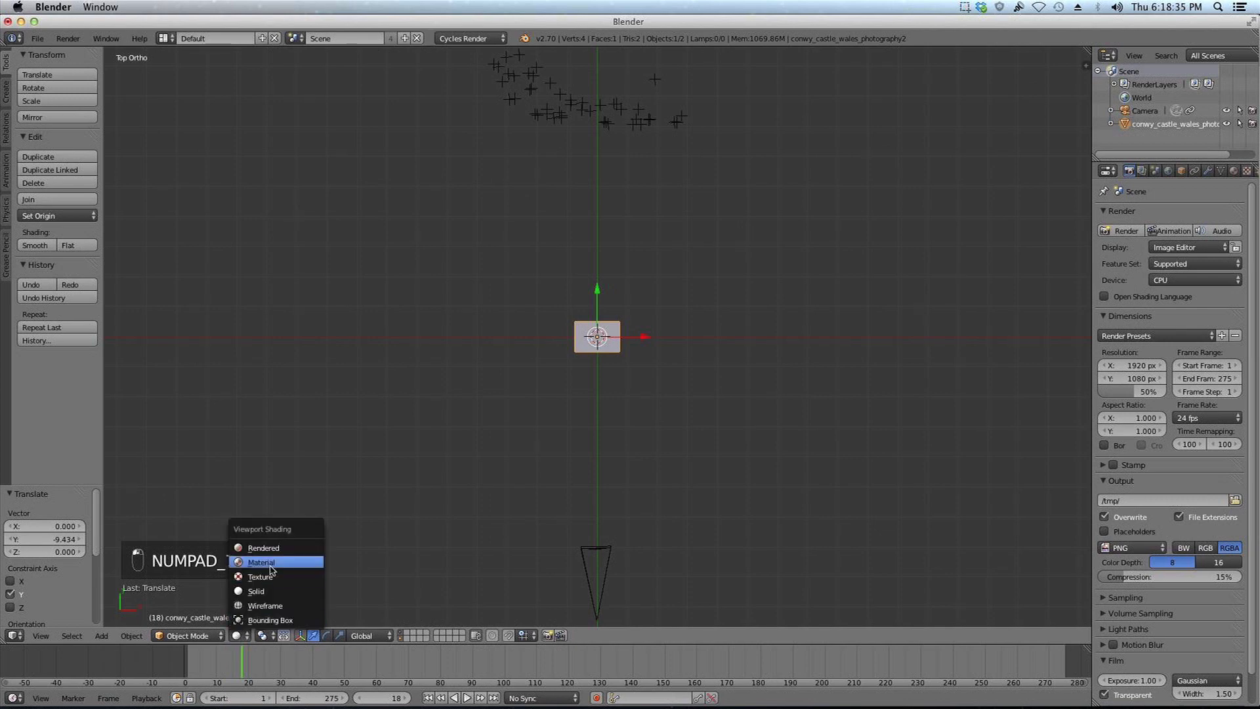
click(263, 573)
scroll(530, 485, up, 5)
scroll(529, 319, up, 5)
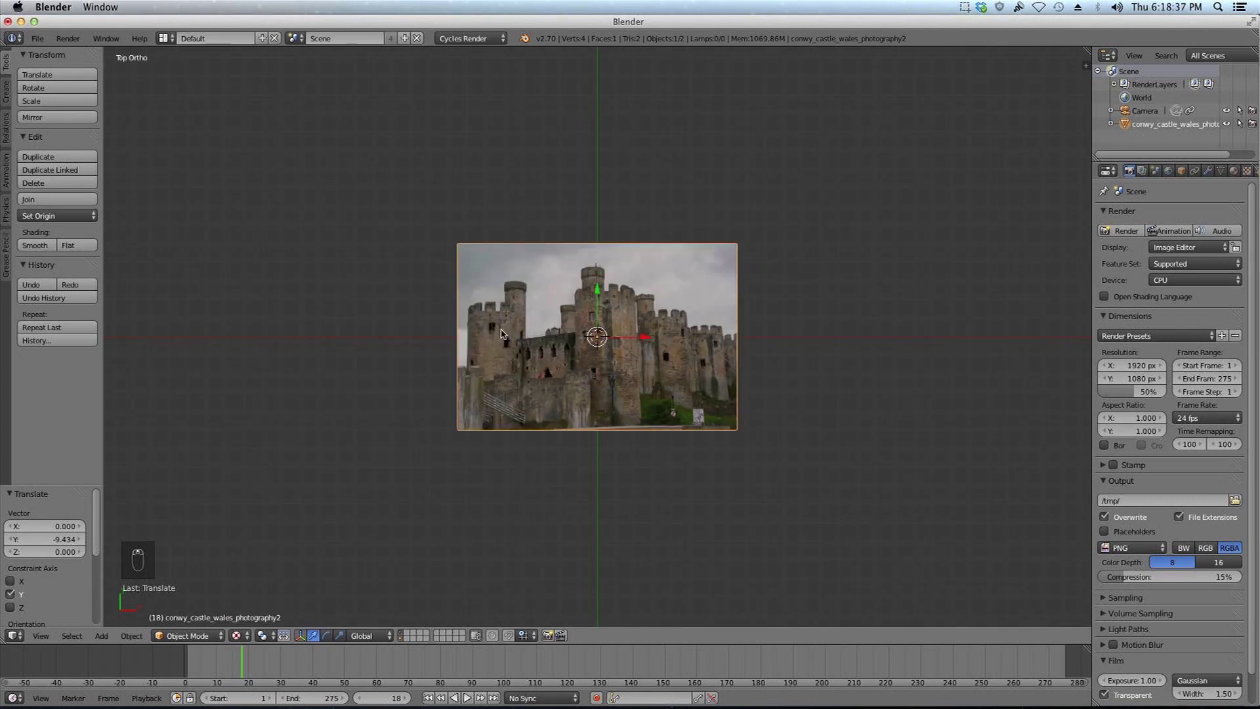
Enlarge the castle plane in the top view by about 2.15 times and again by about 2.09 times.
key(s)
click(956, 458)
scroll(686, 424, down, 7)
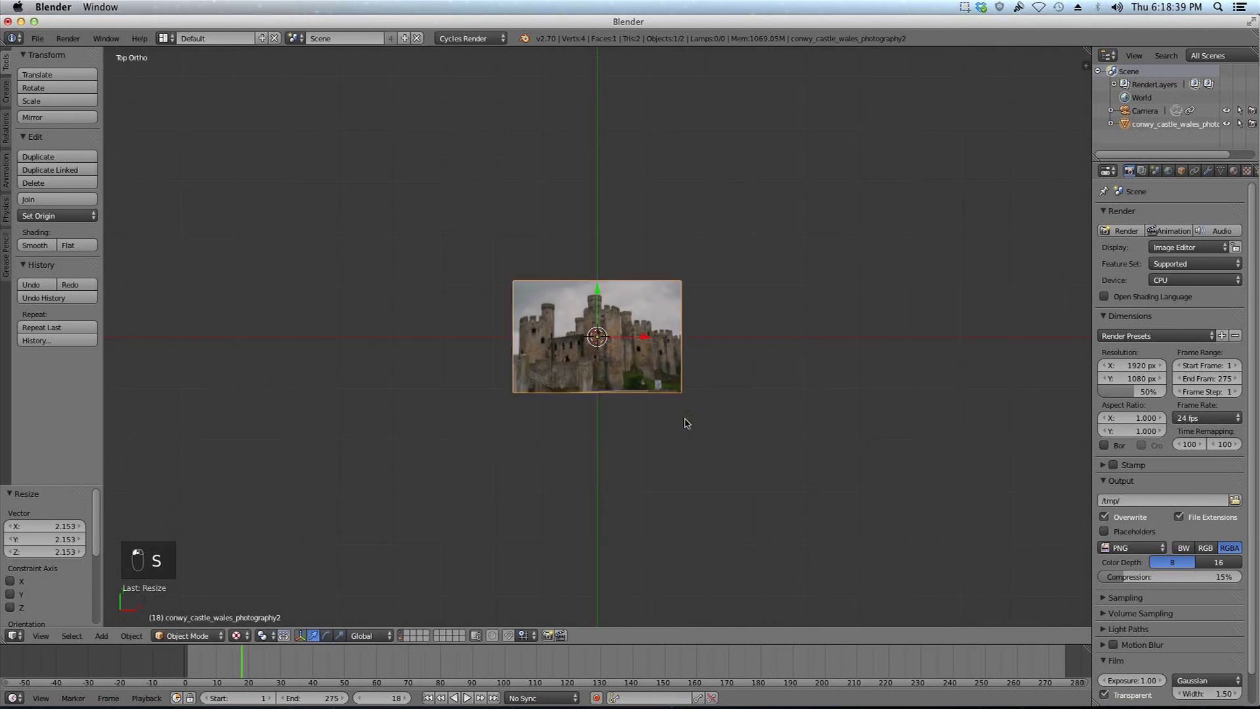
key(s)
click(827, 450)
Try to stand the castle plane up by rotating it 90° in the right view, and undo the rotation.
key(KP_3)
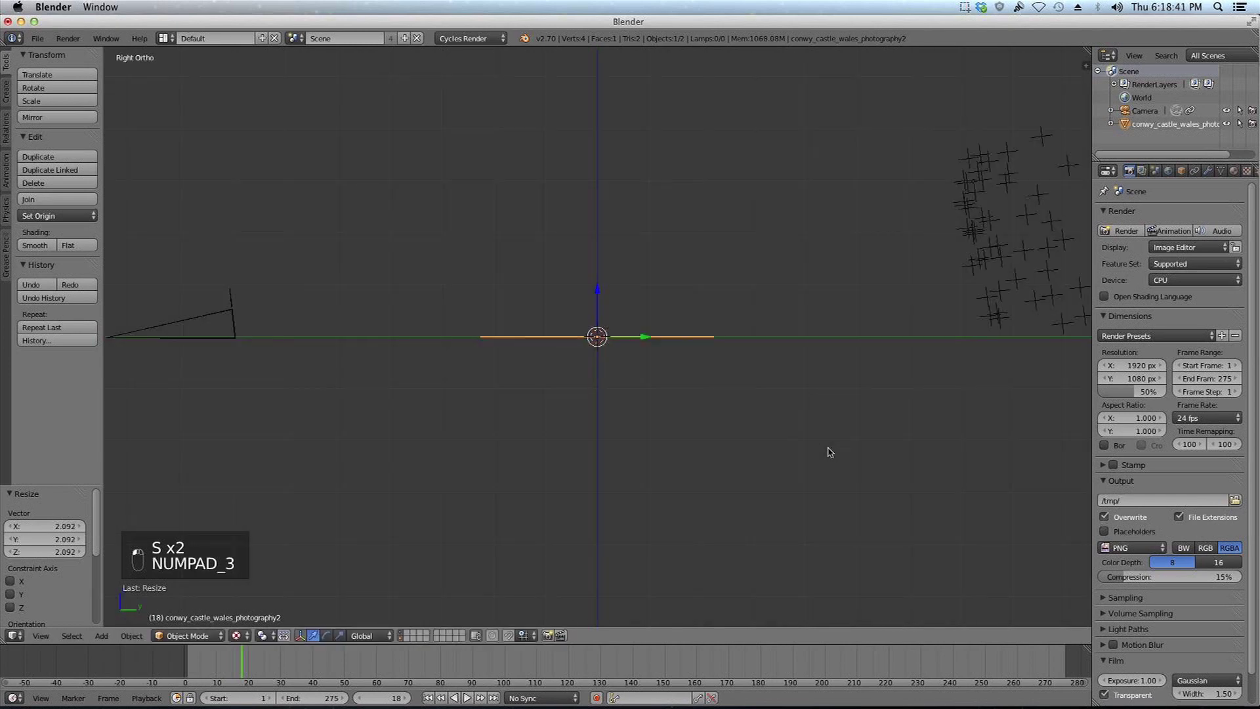
text(r90)
click(799, 436)
middle_drag(799, 435, 624, 366)
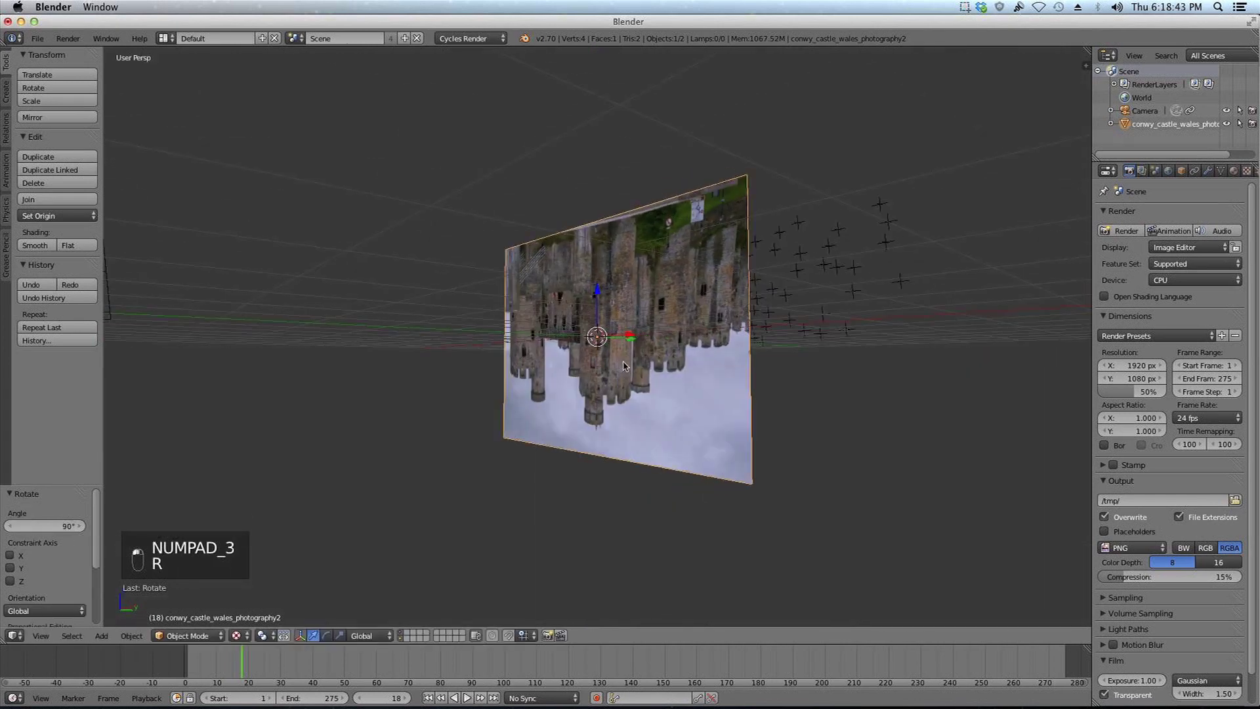
key(KP_1)
key(super+z)
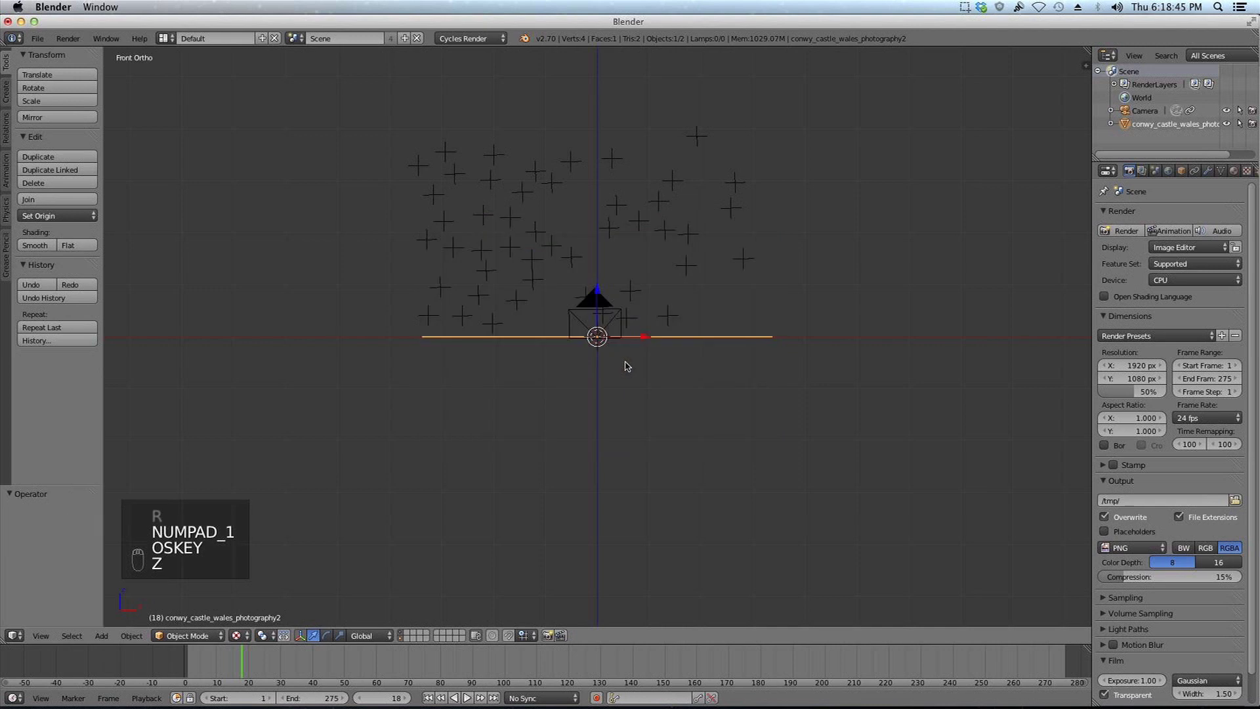
Rotate the castle plane 90° in the right view so that the castle stands upright.
key(KP_3)
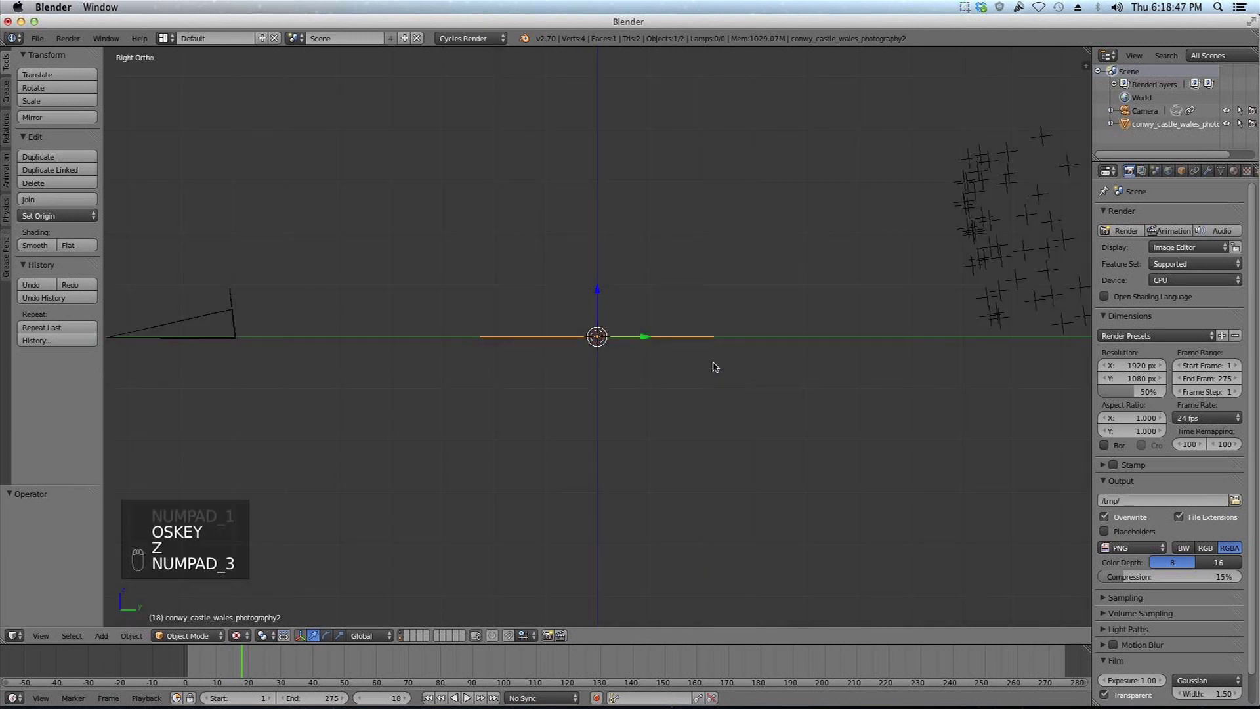
text(r90)
click(714, 363)
Move the castle plane along Y onto the tracking points, raise it about 1.69 along Z and tilt it about -7.5° to follow their slope.
drag(652, 345, 1006, 312)
shift+middle_drag(1006, 312, 931, 312)
drag(827, 337, 798, 234)
key(r)
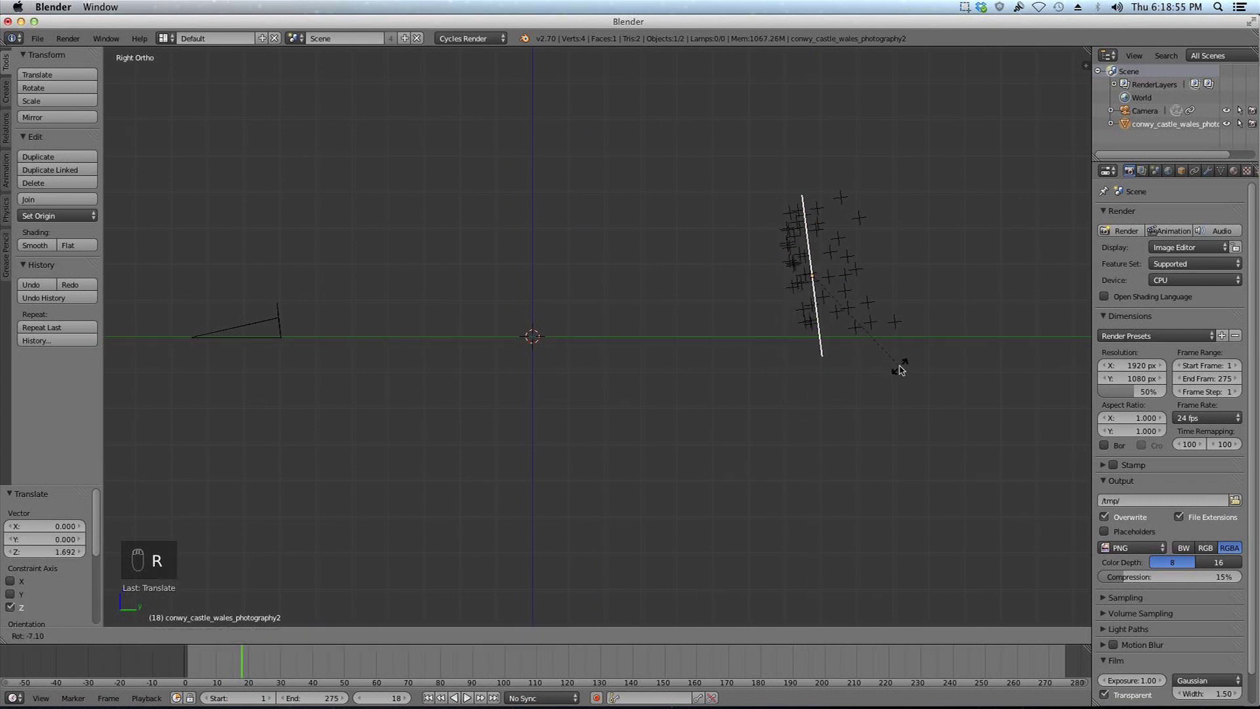
click(899, 365)
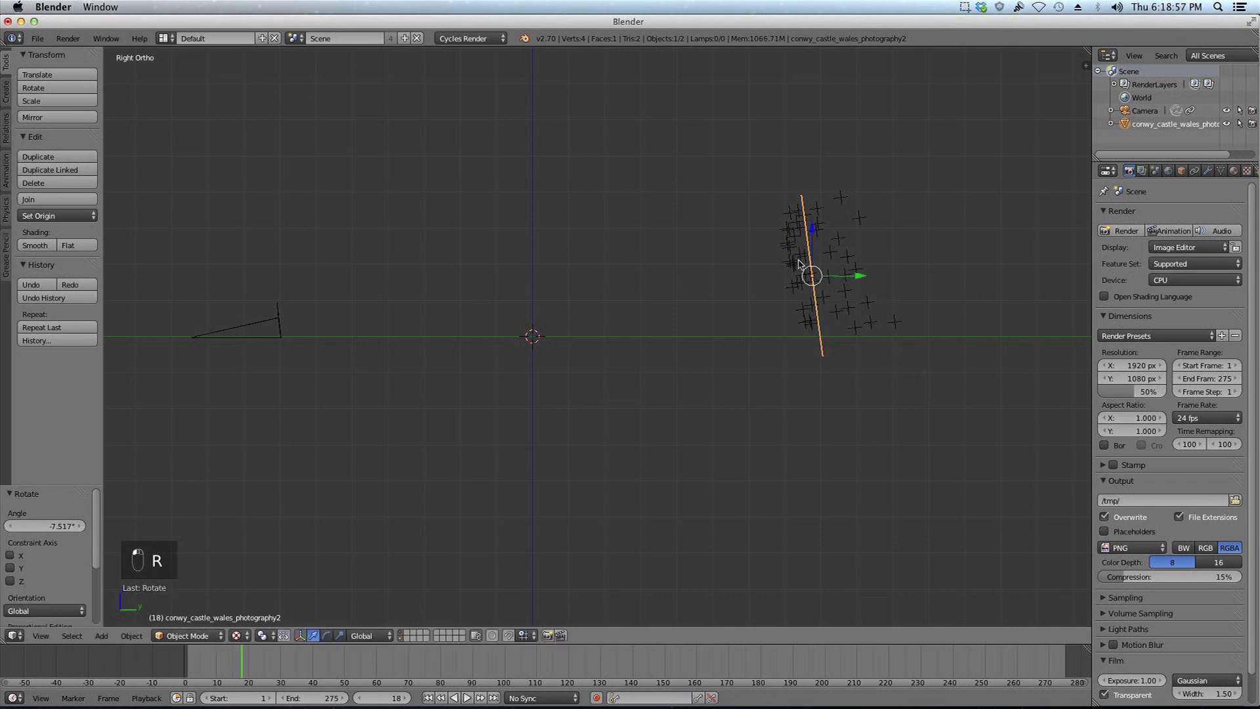
Check through the camera how the castle plane covers and follows the footage at frames 7, 254 and 258.
key(KP_0)
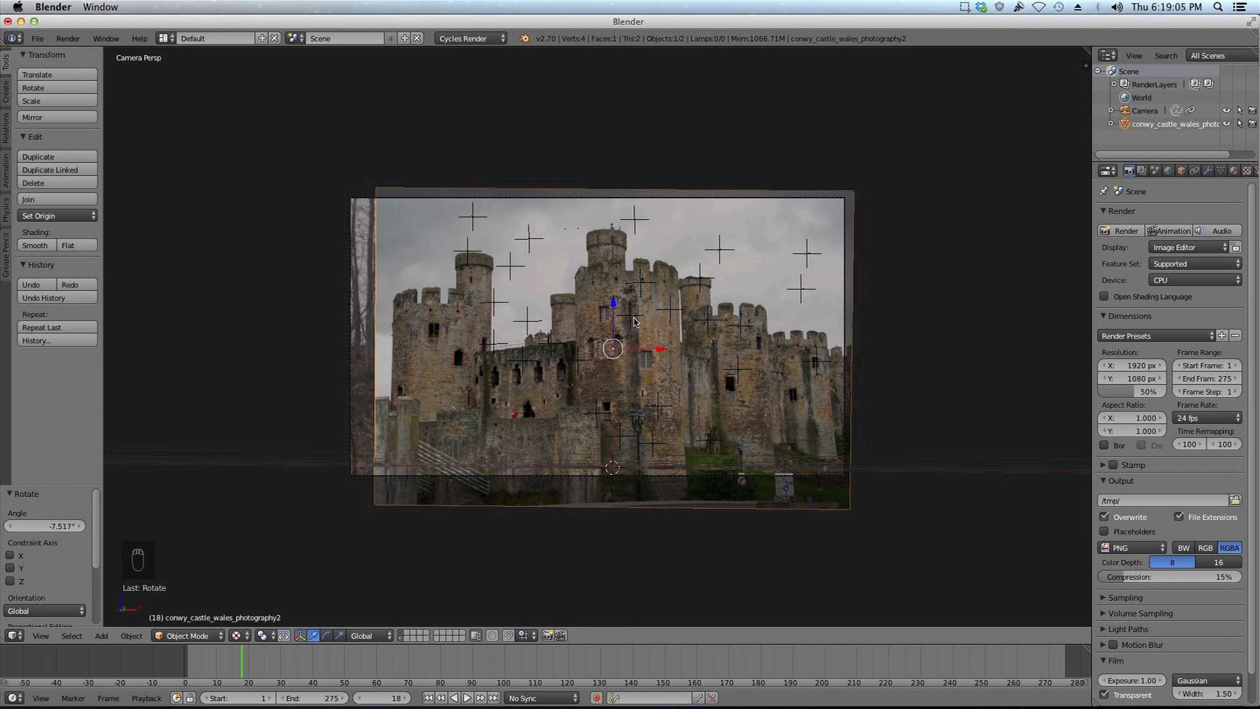
shift+middle_drag(634, 321, 716, 284)
drag(240, 668, 208, 667)
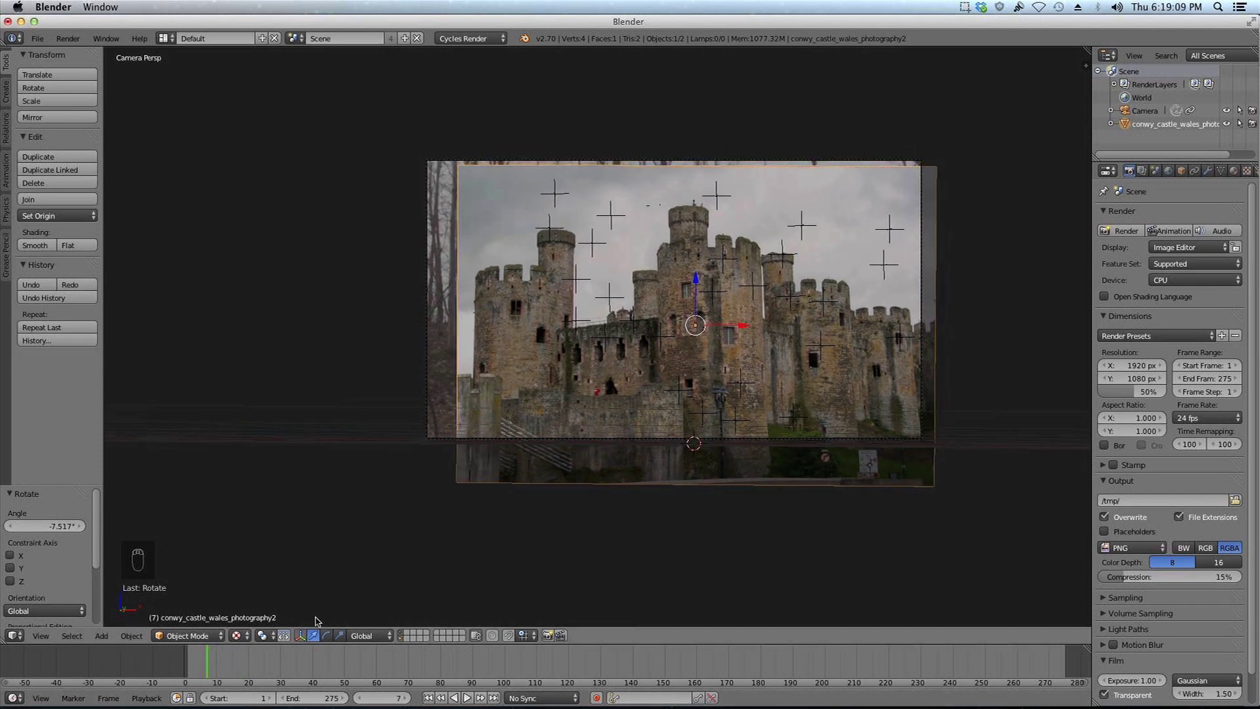
mouse_move(381, 666)
mouse_down()
mouse_move(905, 683)
mouse_move(1076, 668)
mouse_move(940, 657)
mouse_move(1073, 653)
mouse_move(995, 656)
mouse_up()
scroll(853, 443, up, 3)
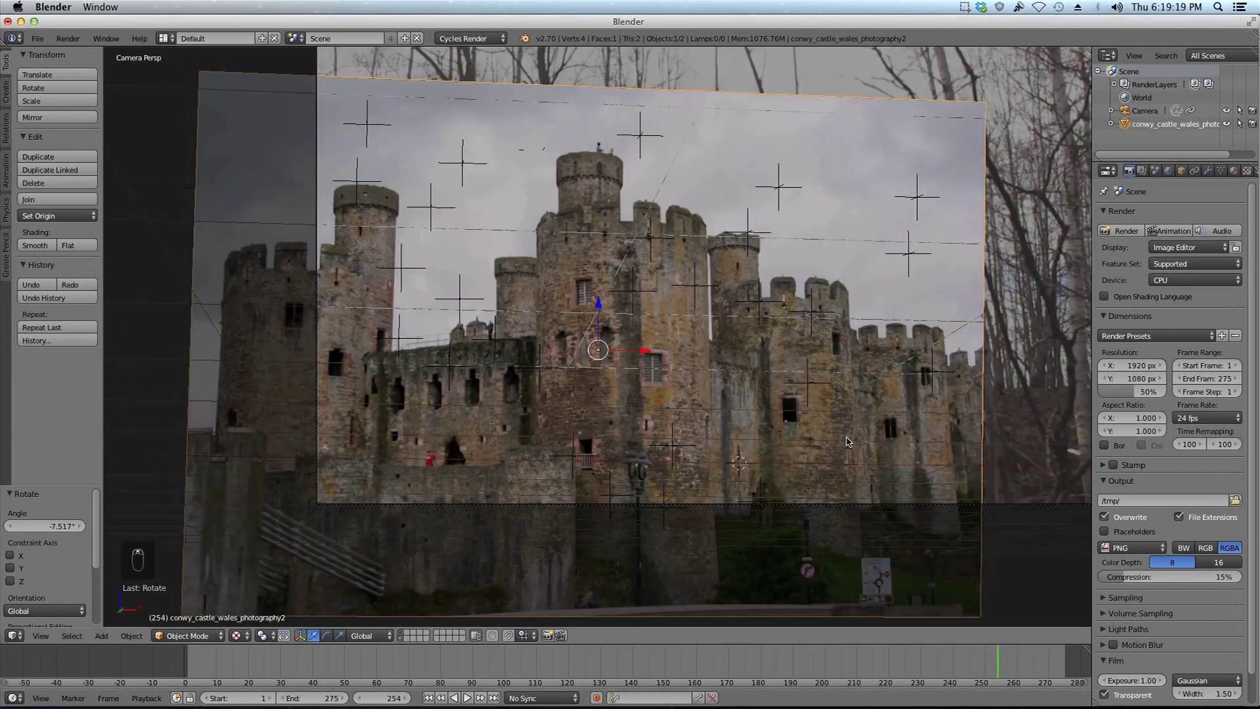
shift+middle_drag(865, 432, 834, 363)
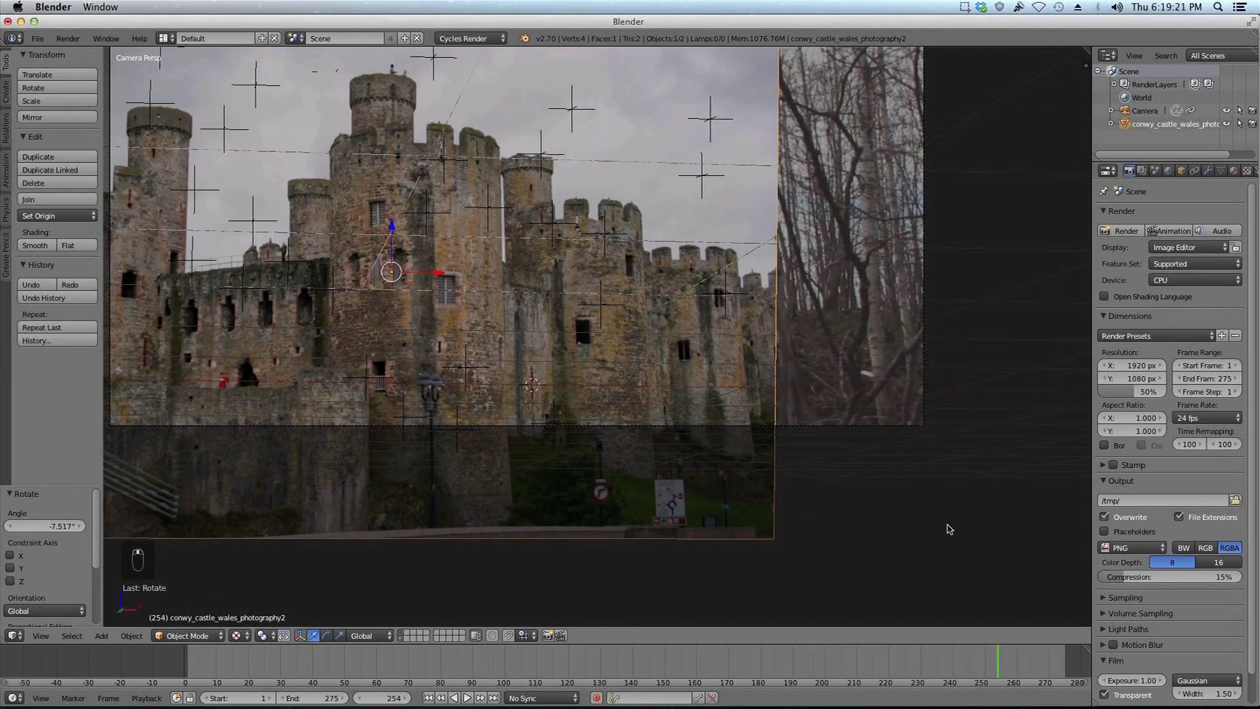
mouse_move(996, 659)
mouse_down()
mouse_move(1074, 660)
mouse_move(1011, 661)
mouse_up()
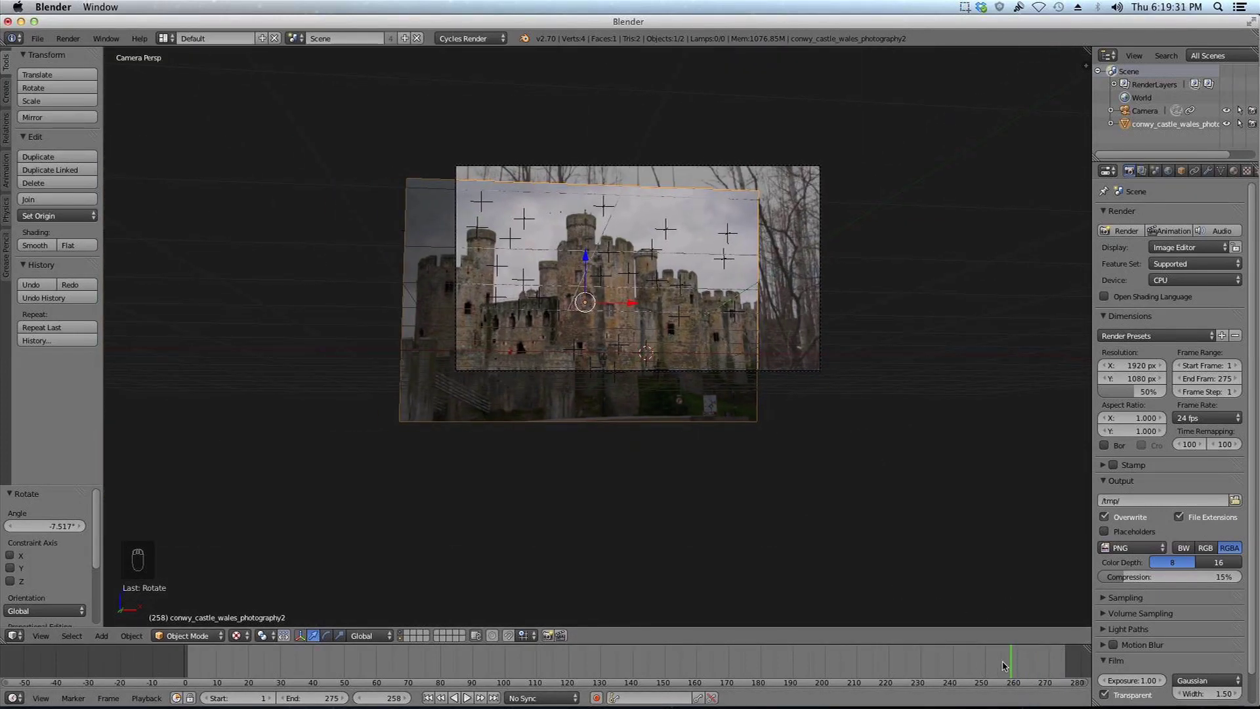
Raise the castle plane about 0.78 along Z and stretch it about 1.415 times along X to cover the frame.
scroll(703, 329, up, 3)
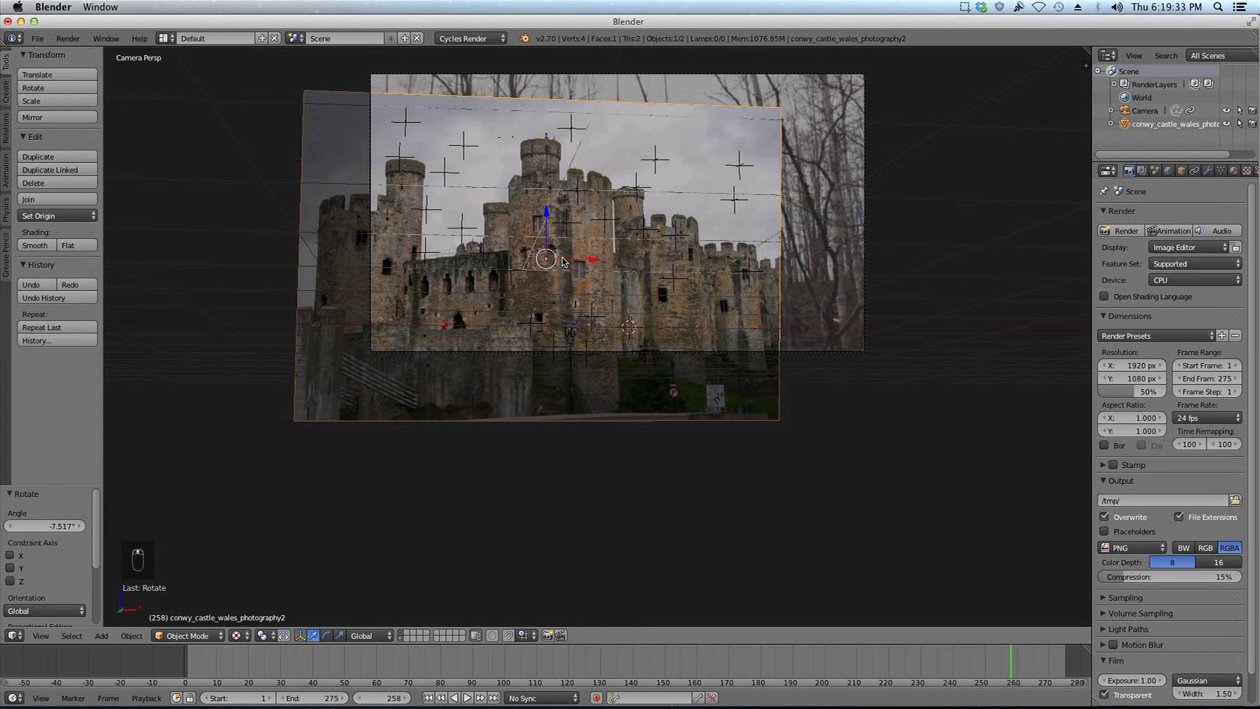
drag(544, 214, 545, 158)
shift+middle_drag(569, 208, 583, 232)
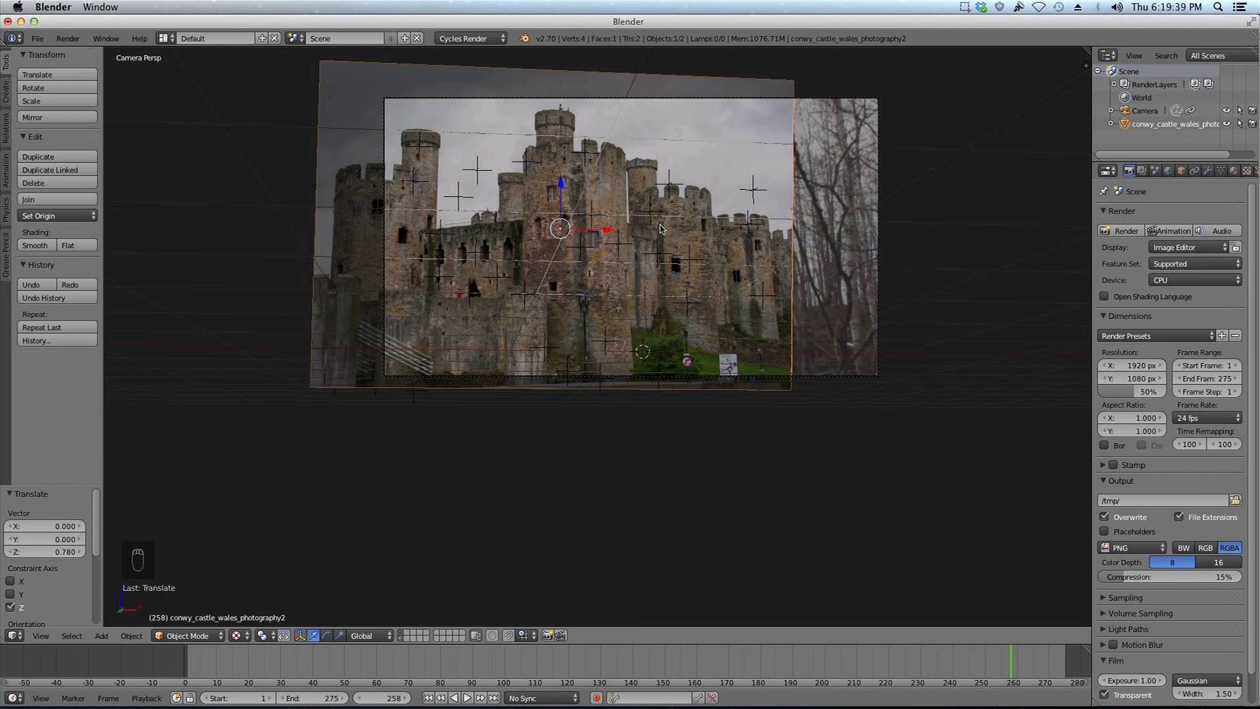
key(s)
key(x)
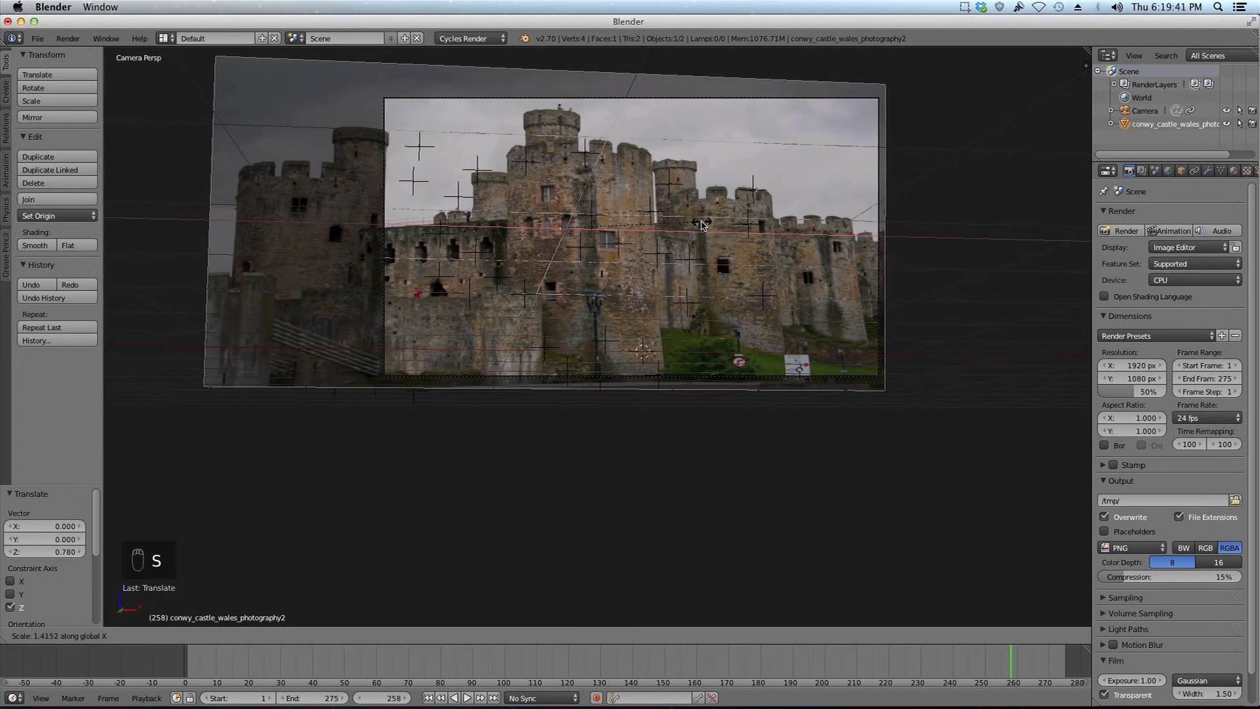
click(701, 224)
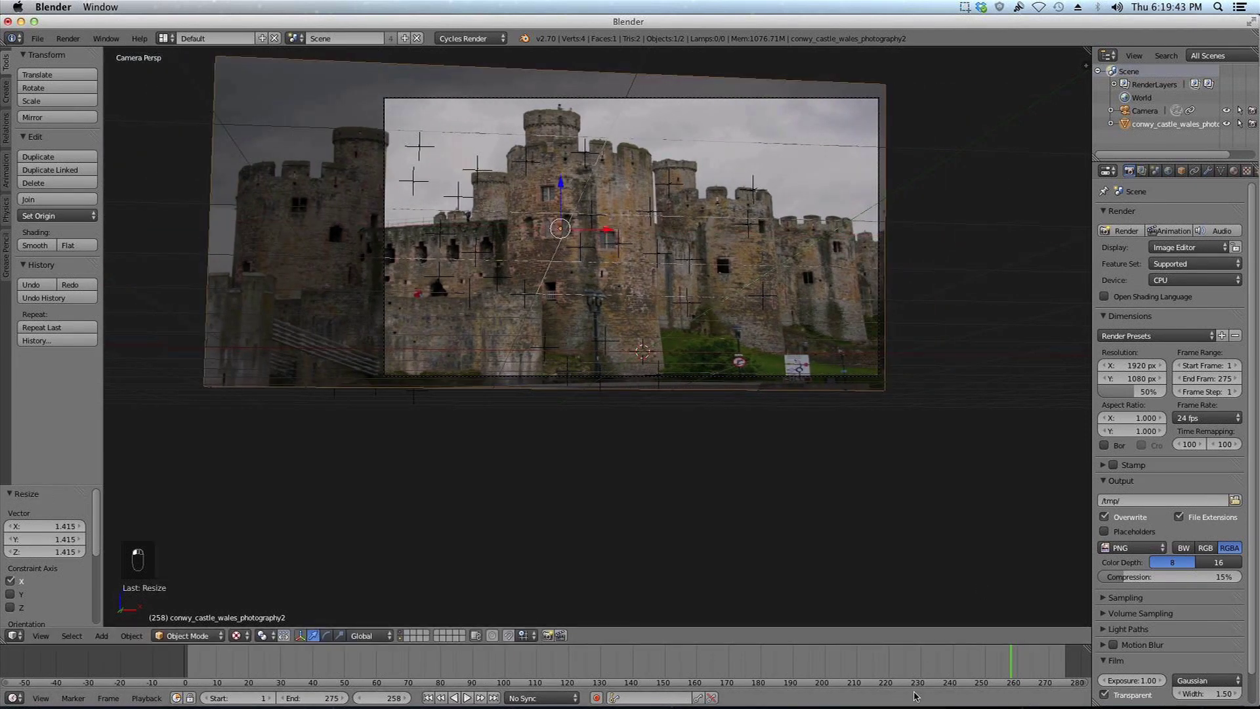
Shift the castle plane about 0.61 along X at frame 230 and check it across the neighbouring frames.
mouse_move(921, 671)
mouse_down()
mouse_move(945, 663)
mouse_move(921, 670)
mouse_up()
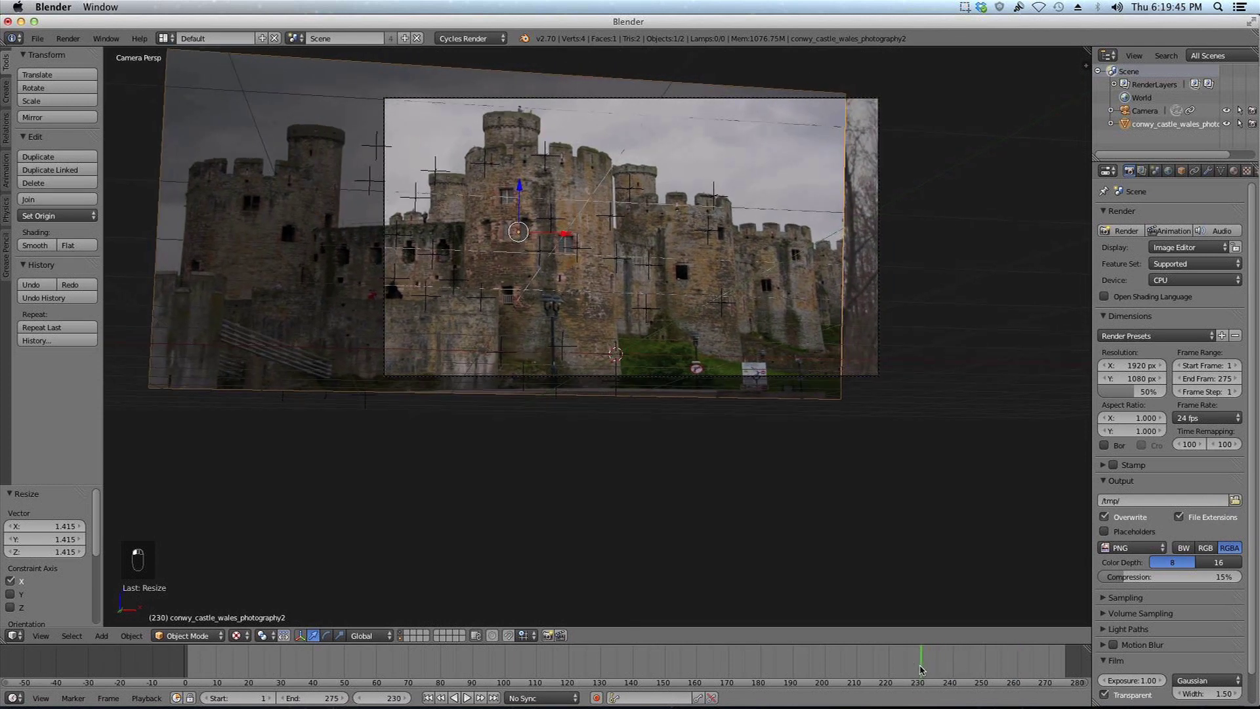
drag(566, 238, 608, 236)
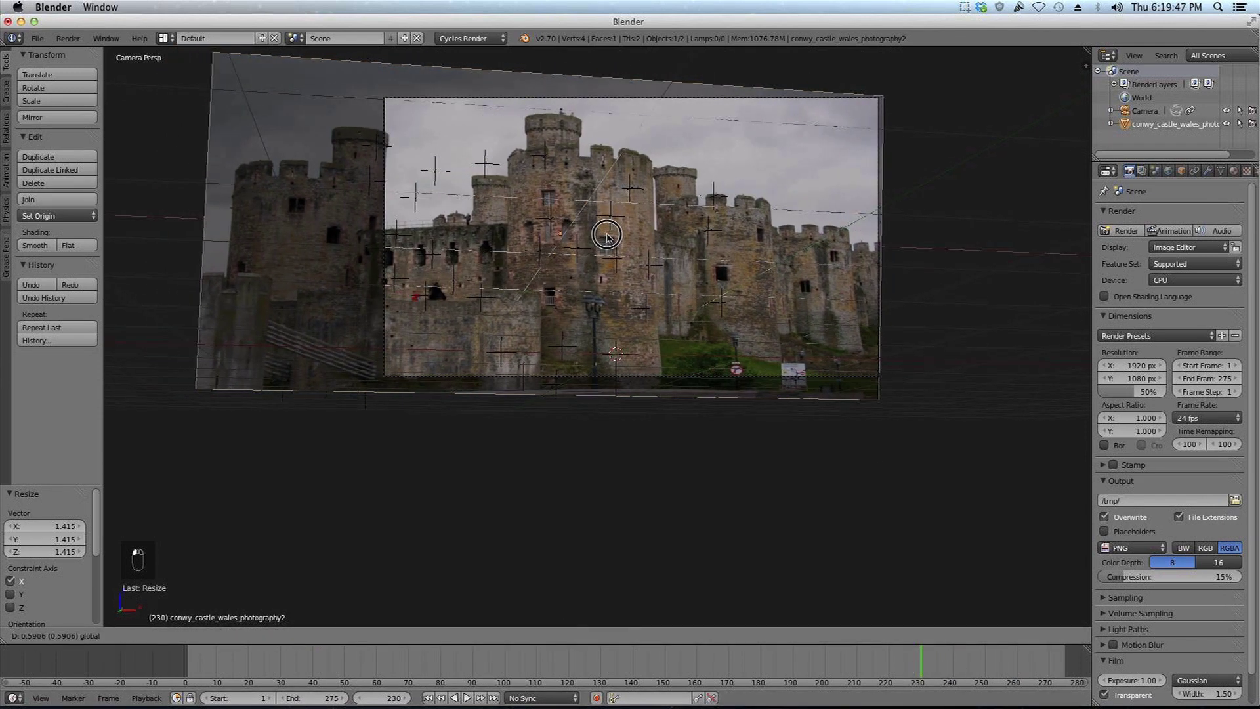
drag(964, 657, 890, 664)
At frame 0, adjust the castle plane's scale along X and shift it about 0.177 along X.
drag(1029, 667, 164, 668)
key(s)
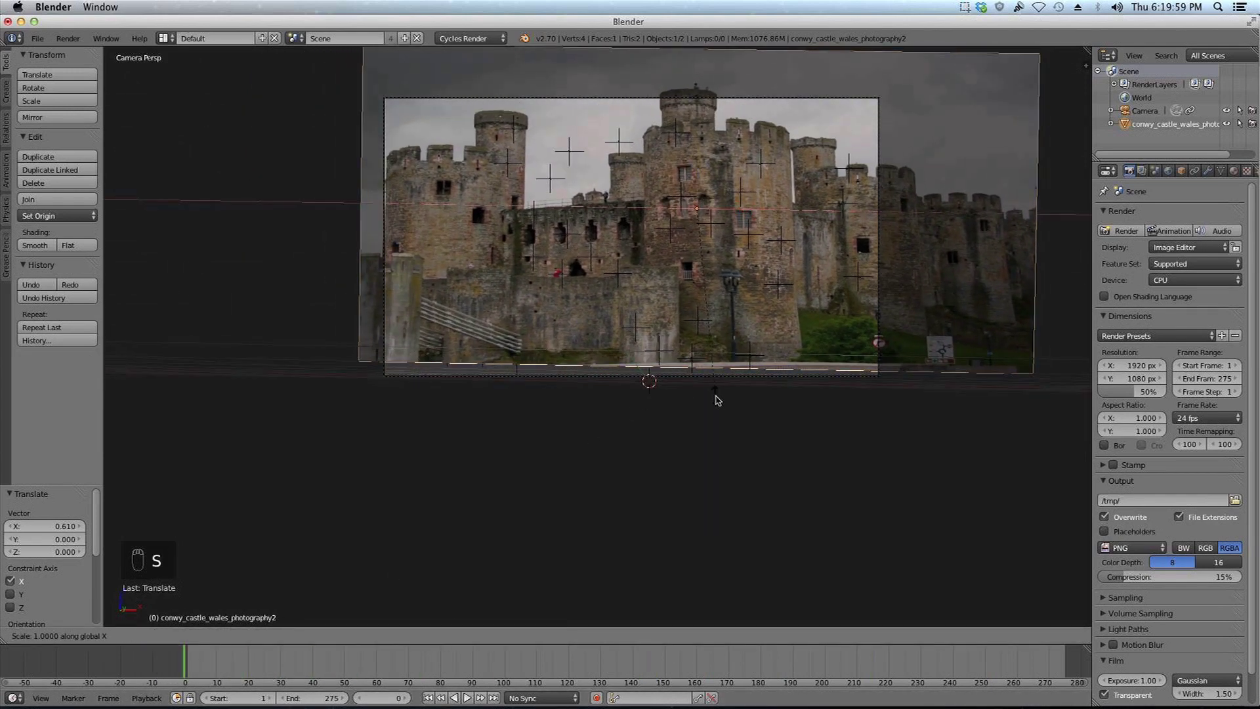
click(717, 396)
drag(746, 210, 758, 211)
click(759, 210)
Scrub to frame 296, lower the castle plane about 0.21 along Z, then deselect and reselect it.
drag(258, 664, 1128, 672)
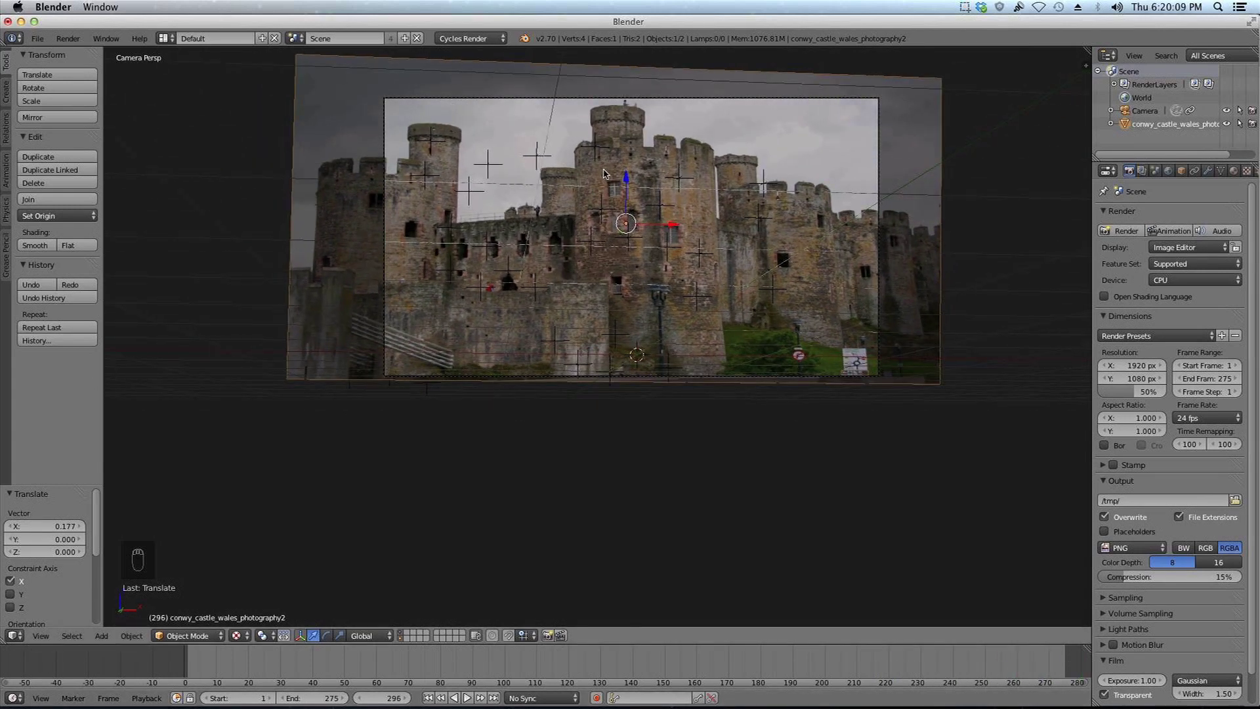
drag(627, 180, 627, 195)
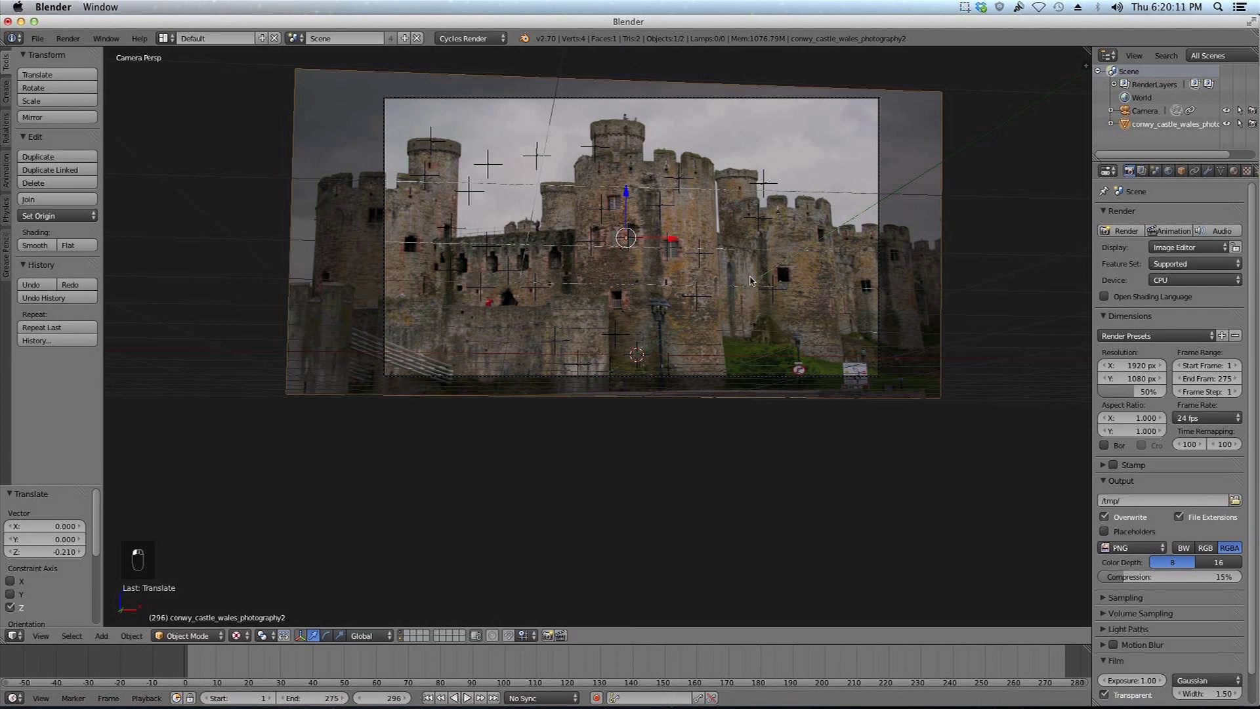
key(a)
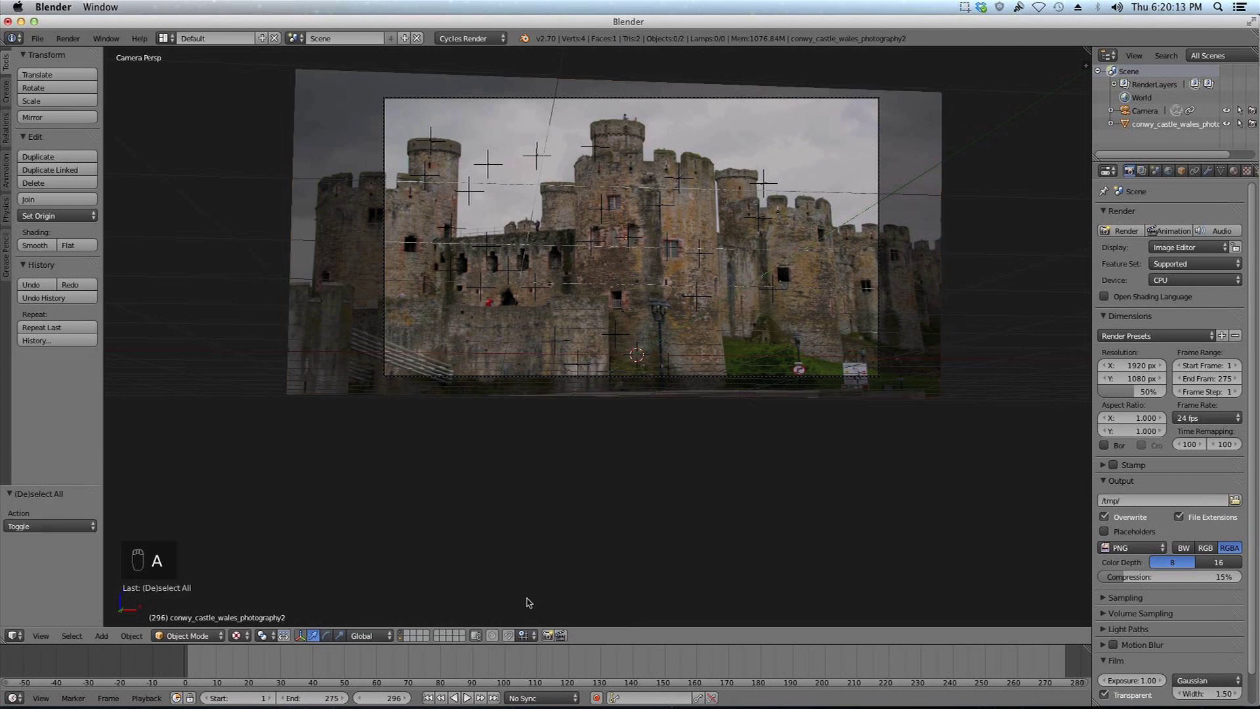
right_click(590, 372)
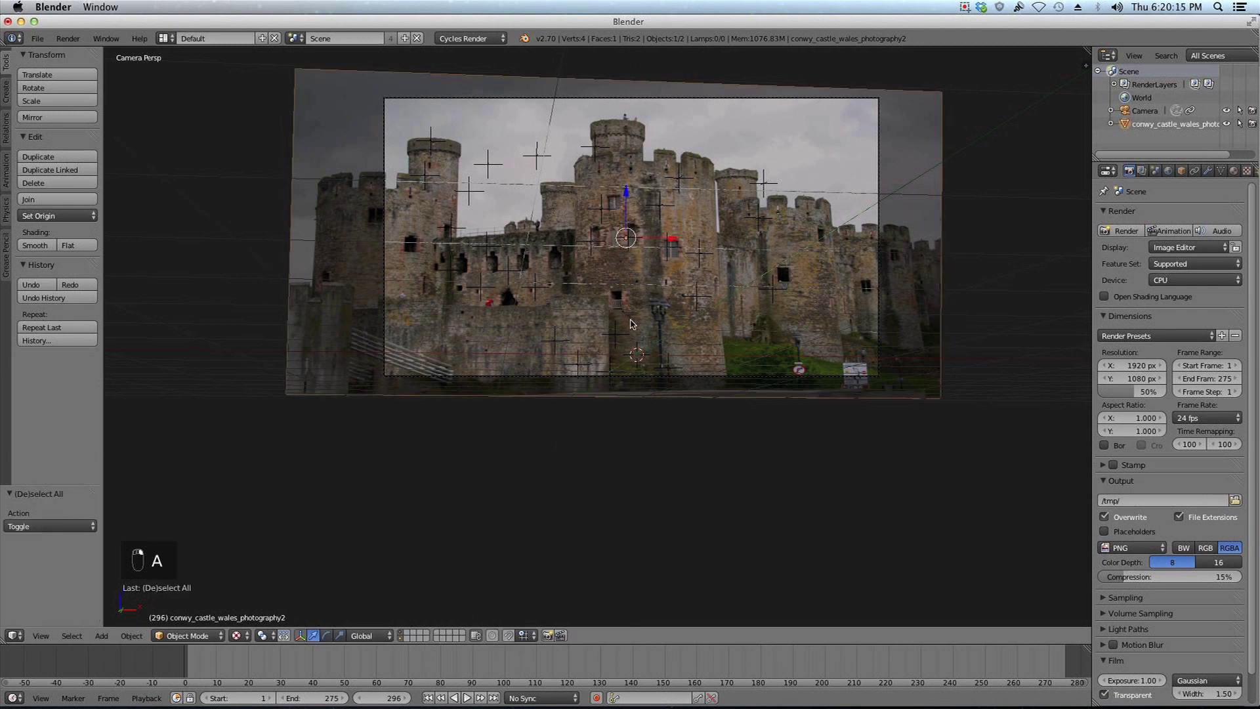
Look at the castle plane from outside the camera view and open the render layer settings for the Background layer.
key(Delete)
middle_drag(563, 346, 558, 421)
click(407, 635)
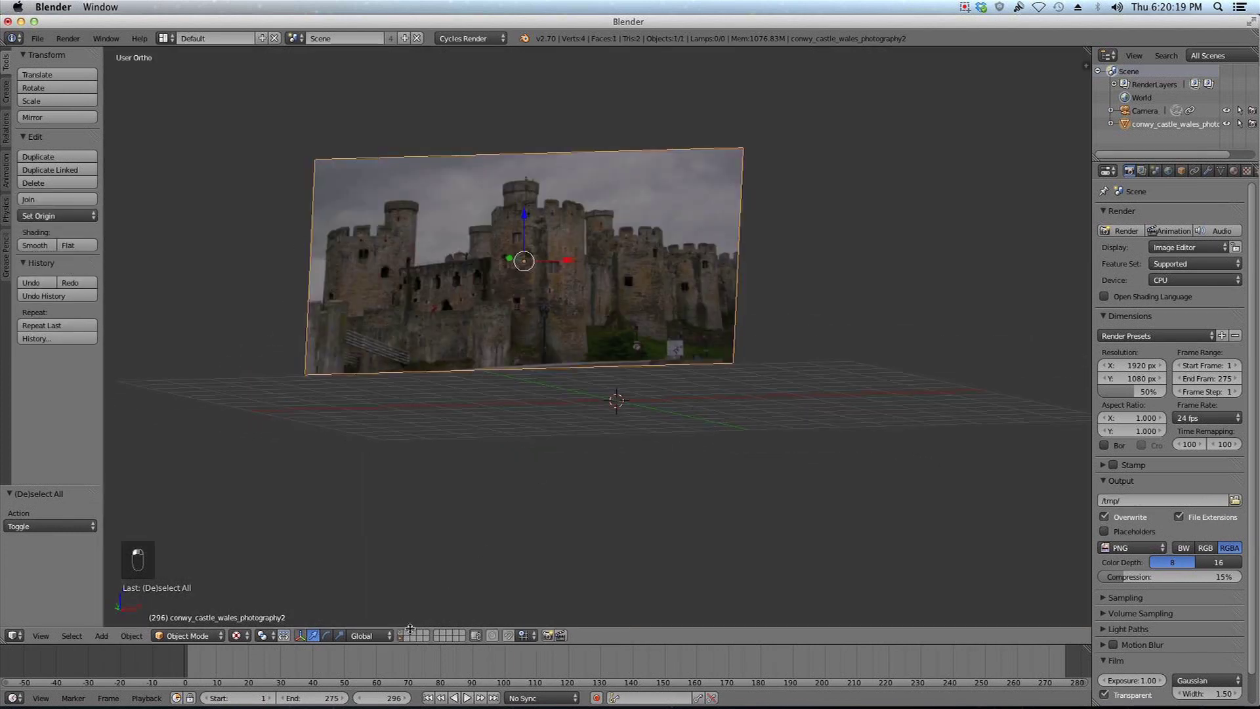
click(1142, 170)
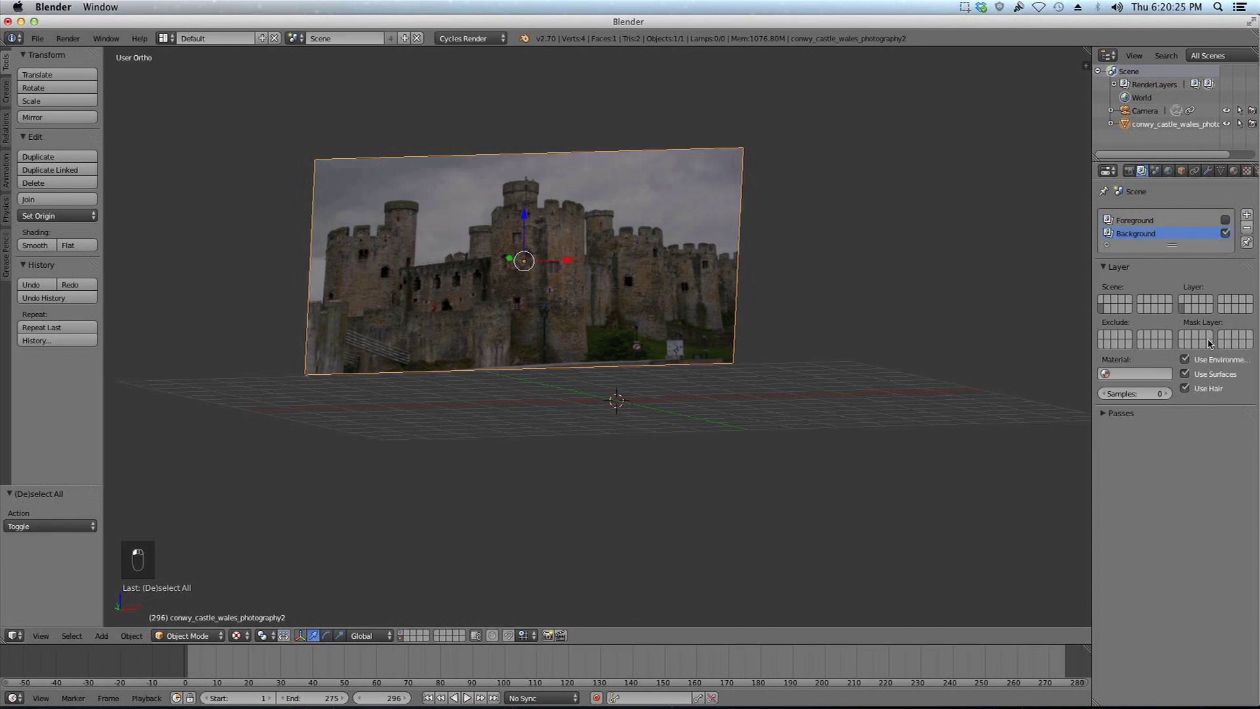
middle_drag(666, 329, 647, 314)
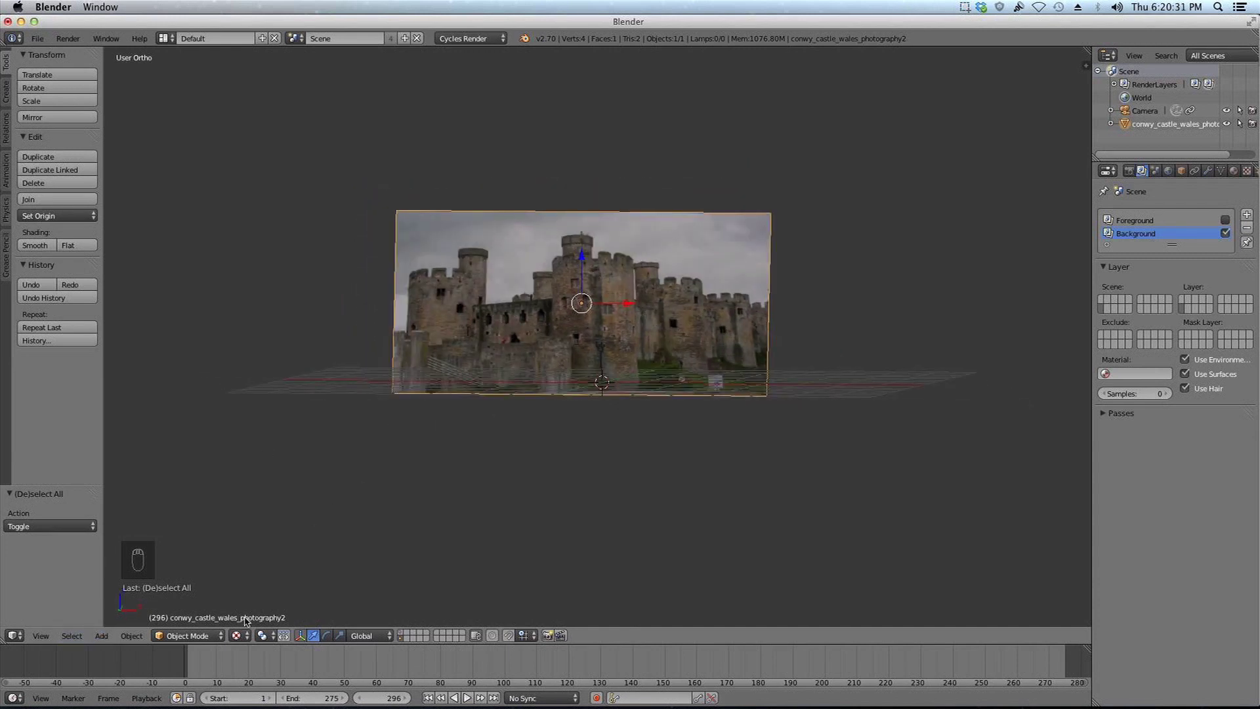
Split the 3D view in two, turn the new area into a Node Editor and hide its side panels.
drag(3, 640, 403, 591)
key(t)
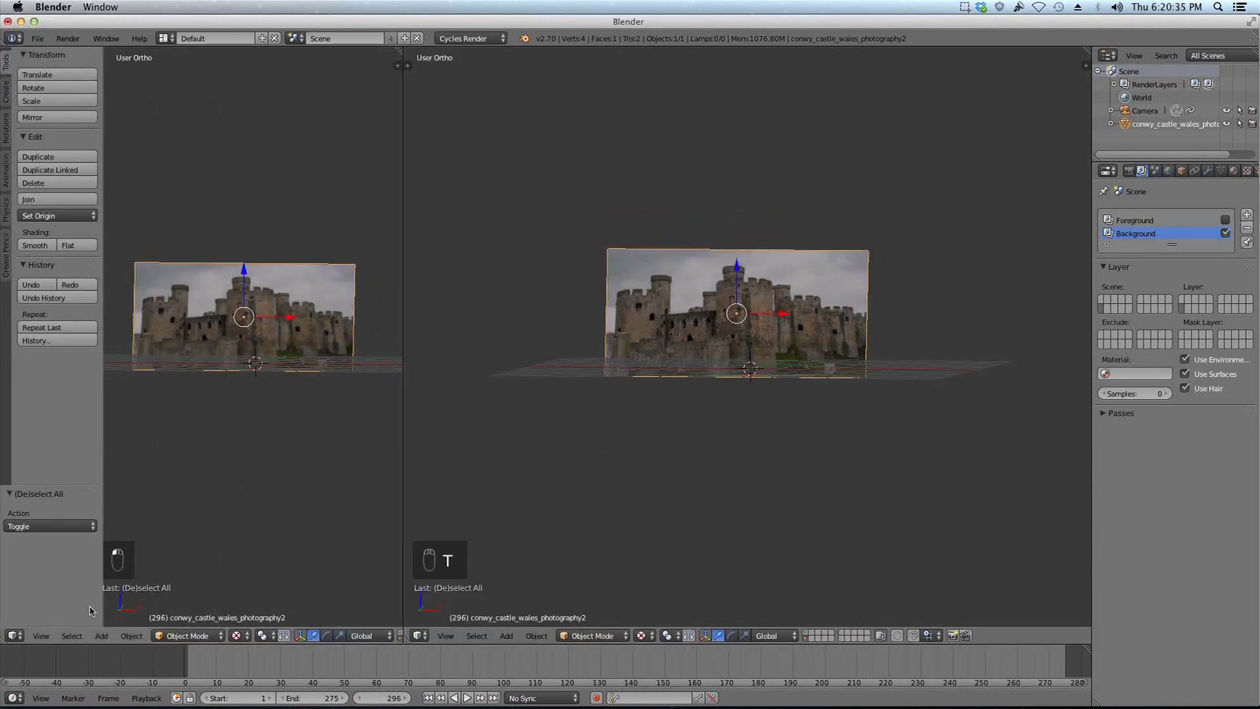
click(16, 636)
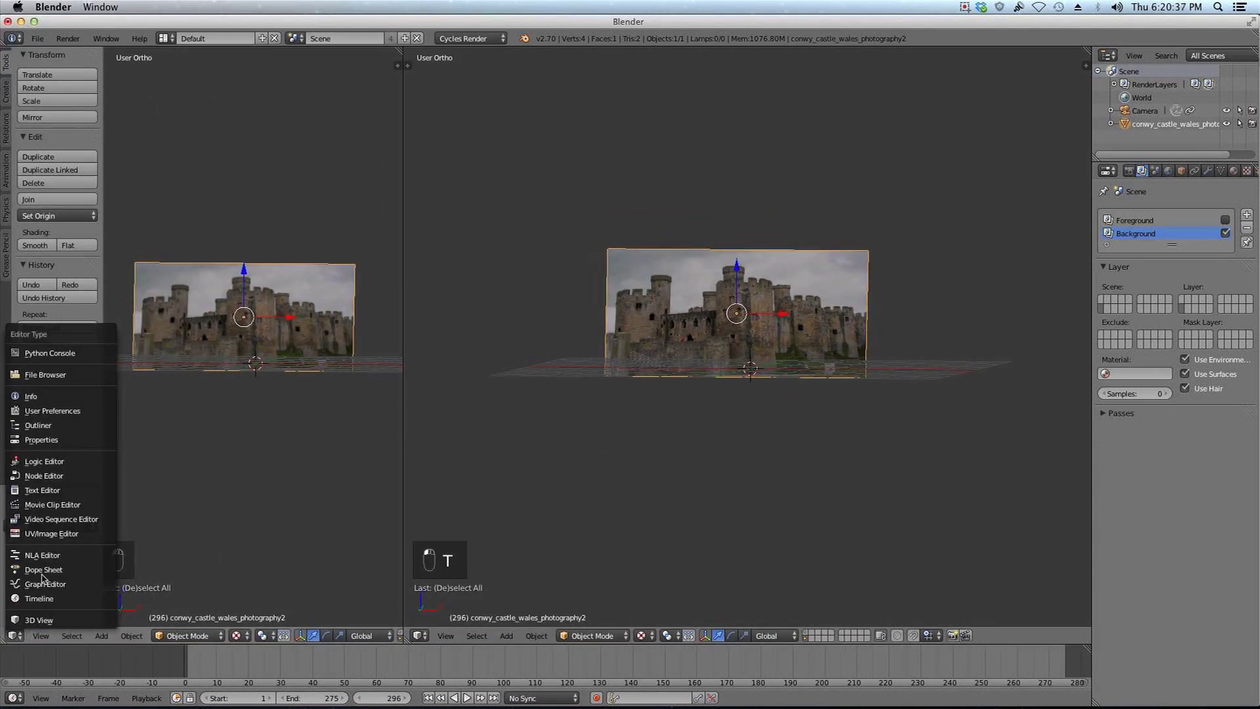
click(56, 476)
key(n)
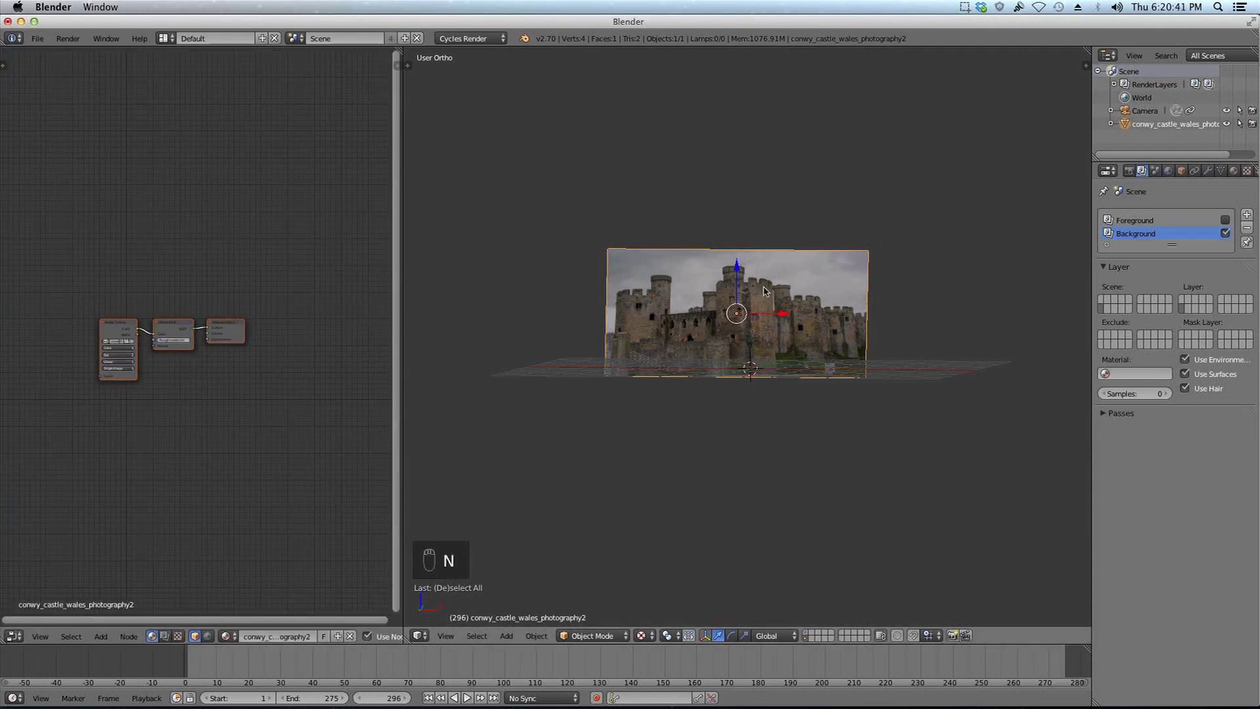
Replace the castle material's shader node with an Emission shader, linked from the image texture's colour to the material output's surface.
scroll(265, 309, up, 4)
click(173, 289)
key(x)
key(shift+a)
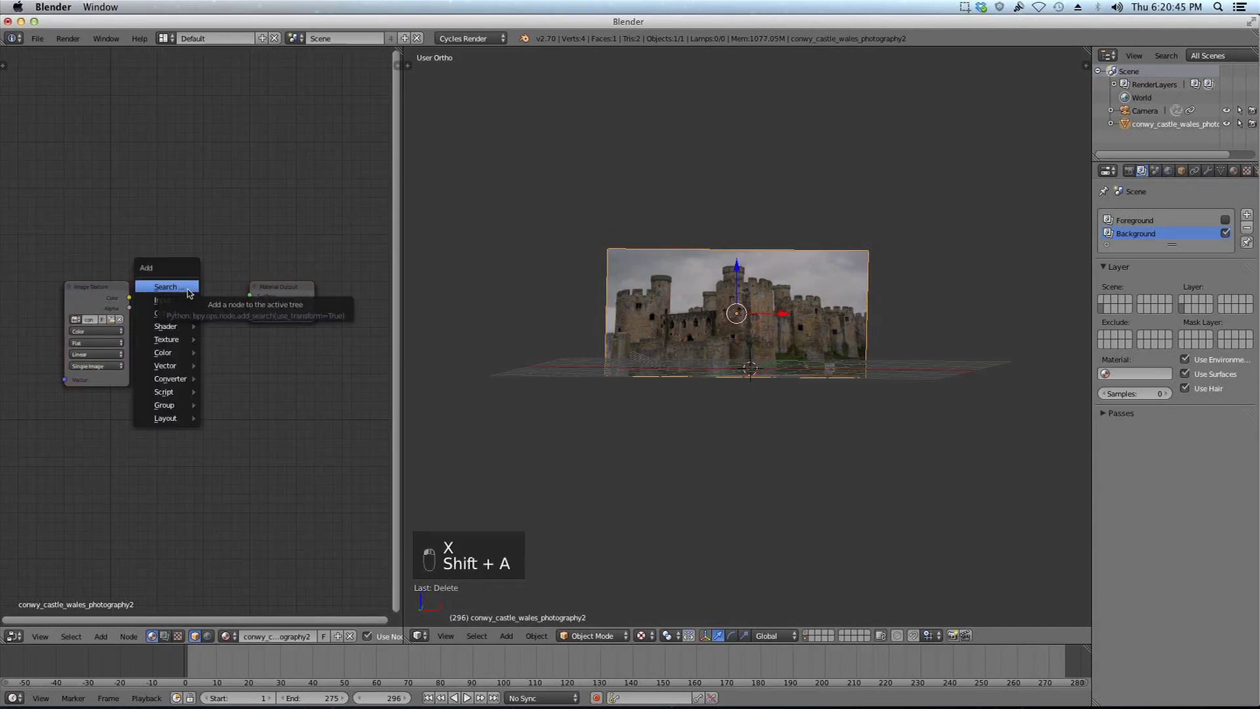
mouse_move(174, 326)
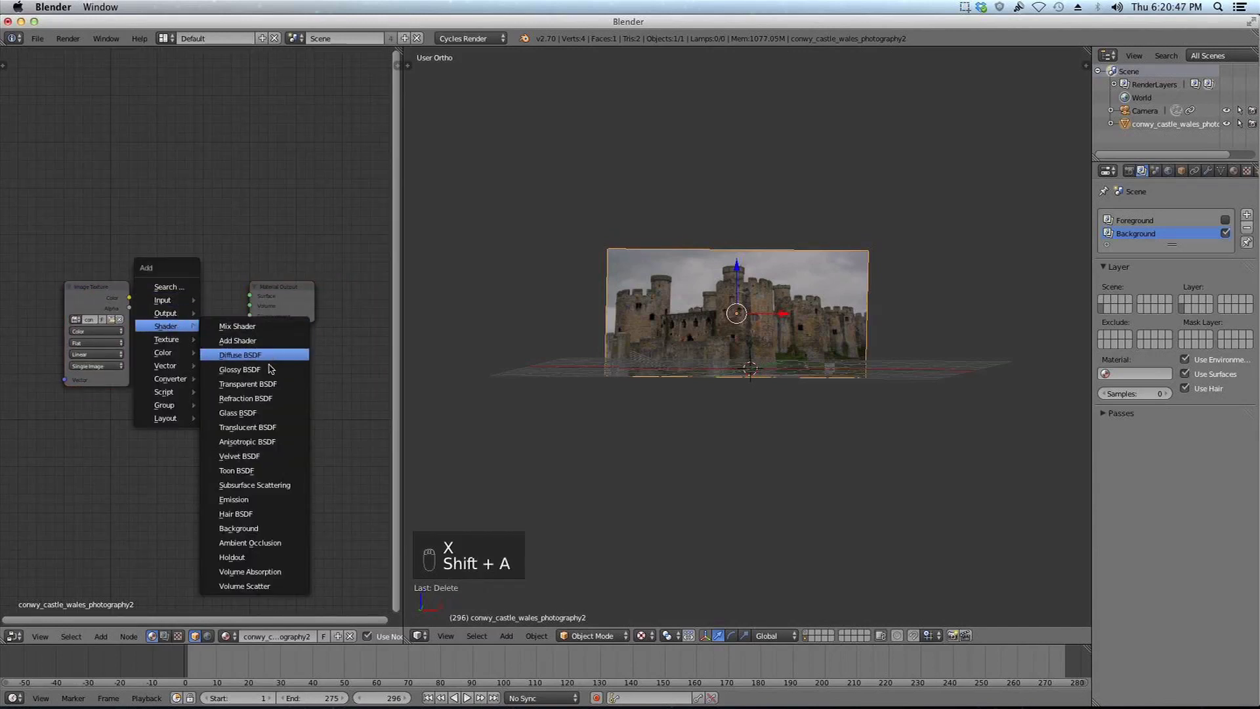
click(272, 499)
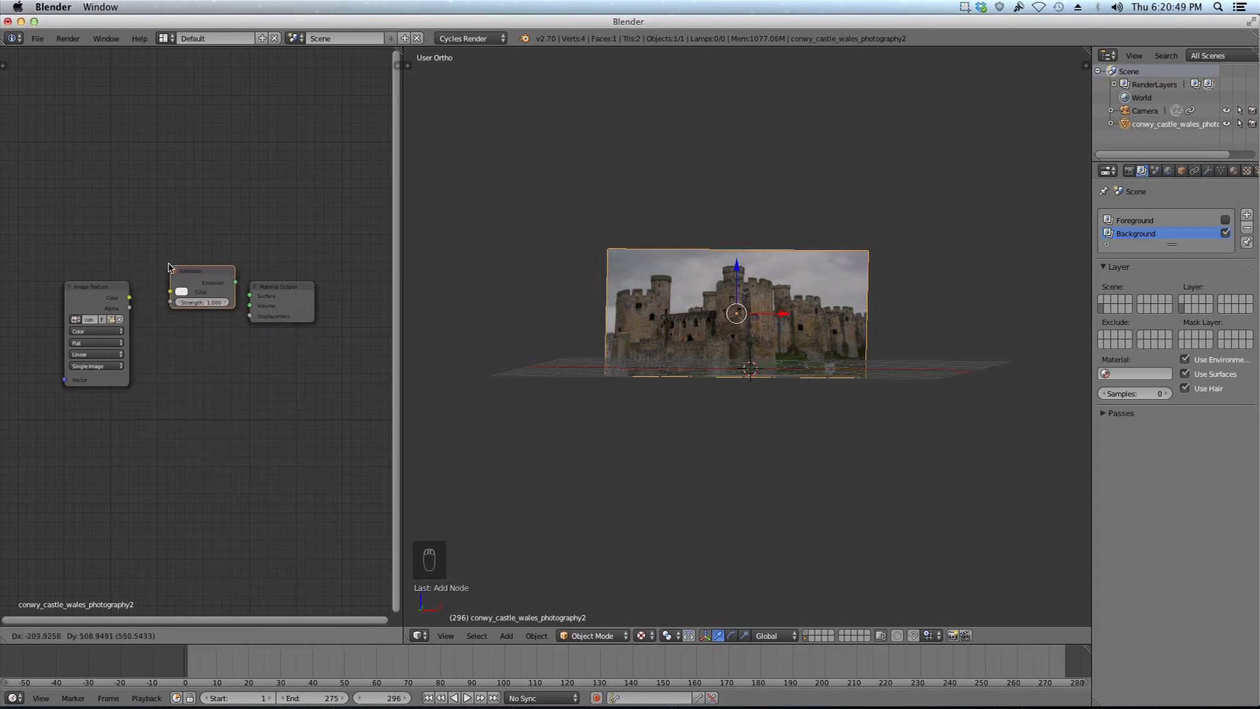
click(158, 280)
drag(129, 298, 250, 296)
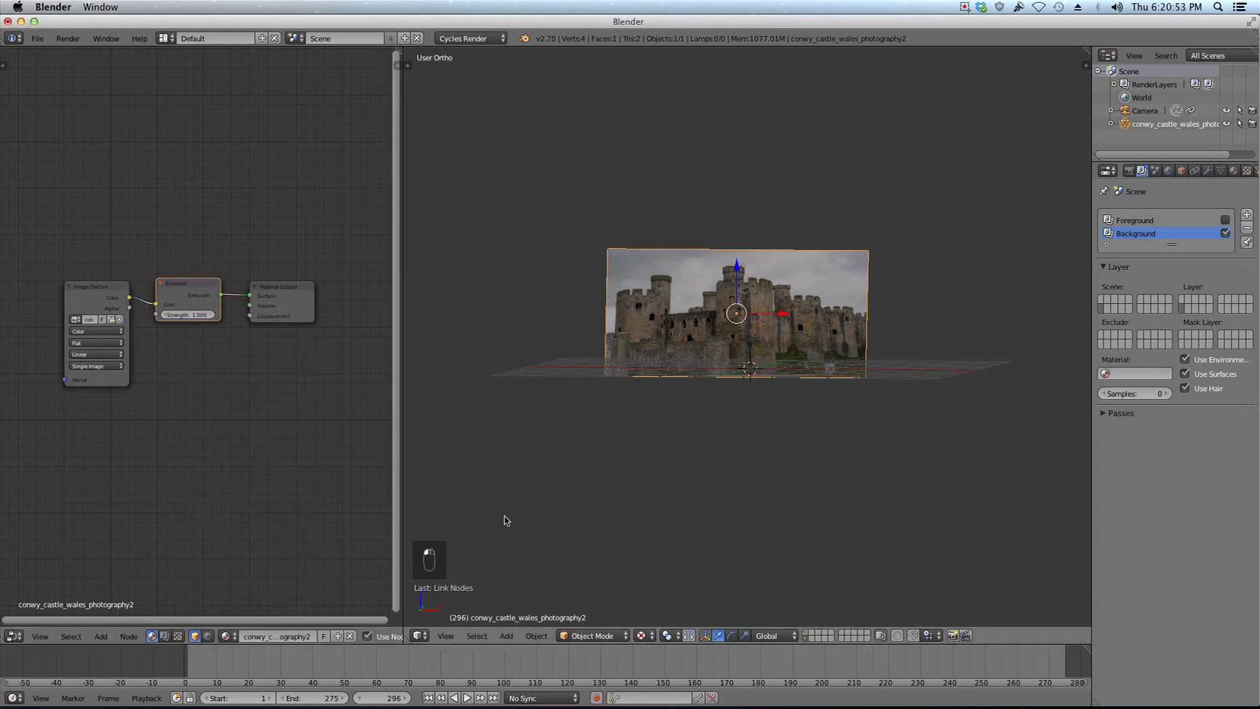
Preview the emissive castle plane in Rendered shading and examine it from several angles.
click(642, 631)
click(676, 548)
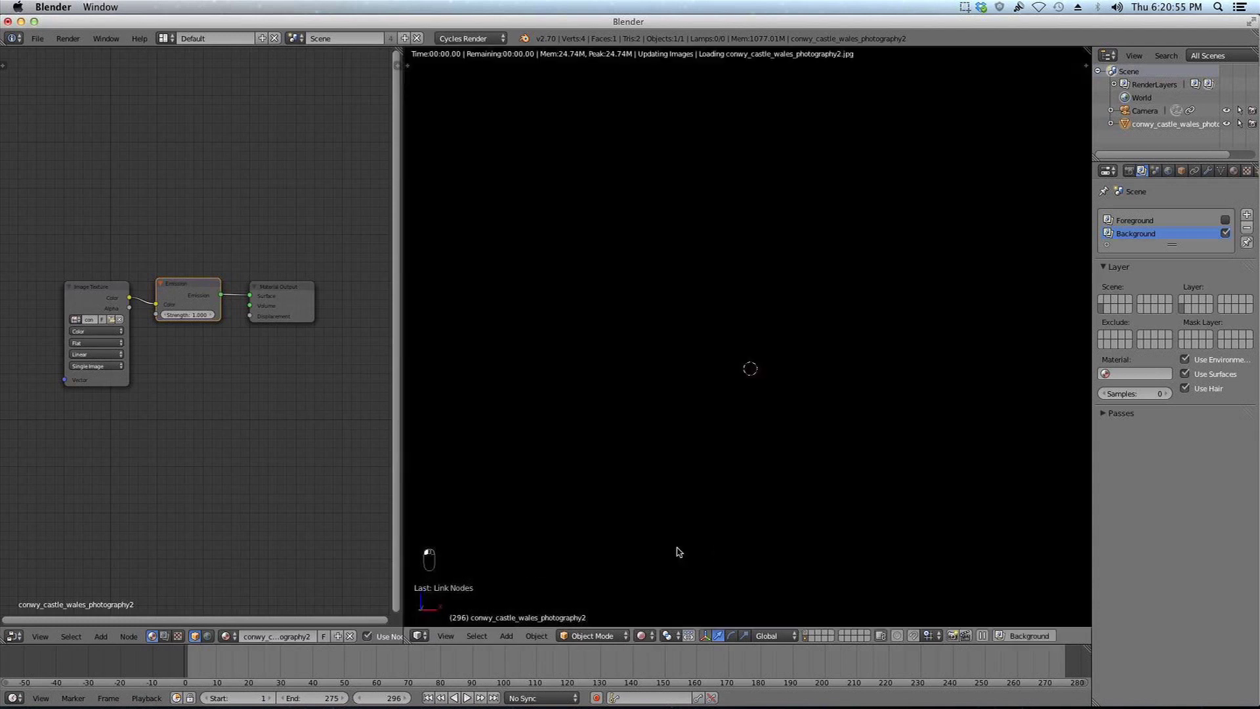
middle_drag(735, 475, 705, 346)
middle_drag(822, 378, 825, 289)
middle_drag(829, 352, 917, 337)
middle_drag(799, 327, 906, 301)
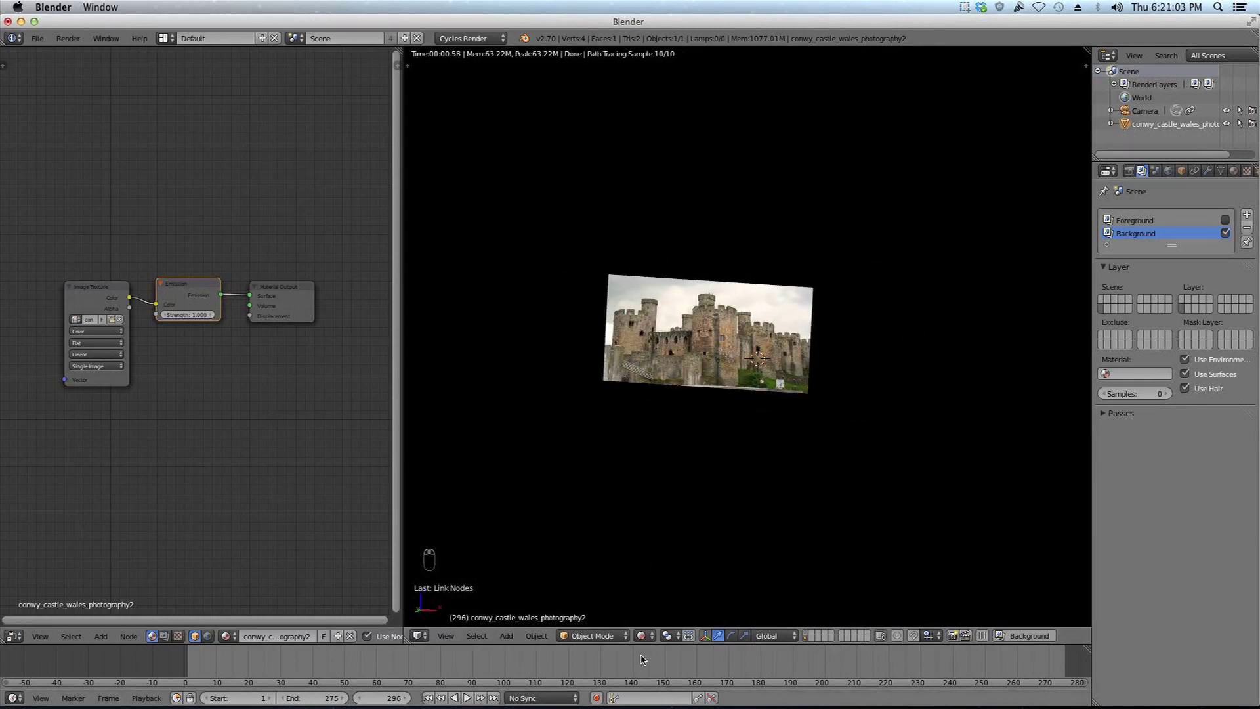
Return the viewport to Solid shading, look through the camera and render frame 296.
click(641, 636)
click(664, 576)
key(KP_0)
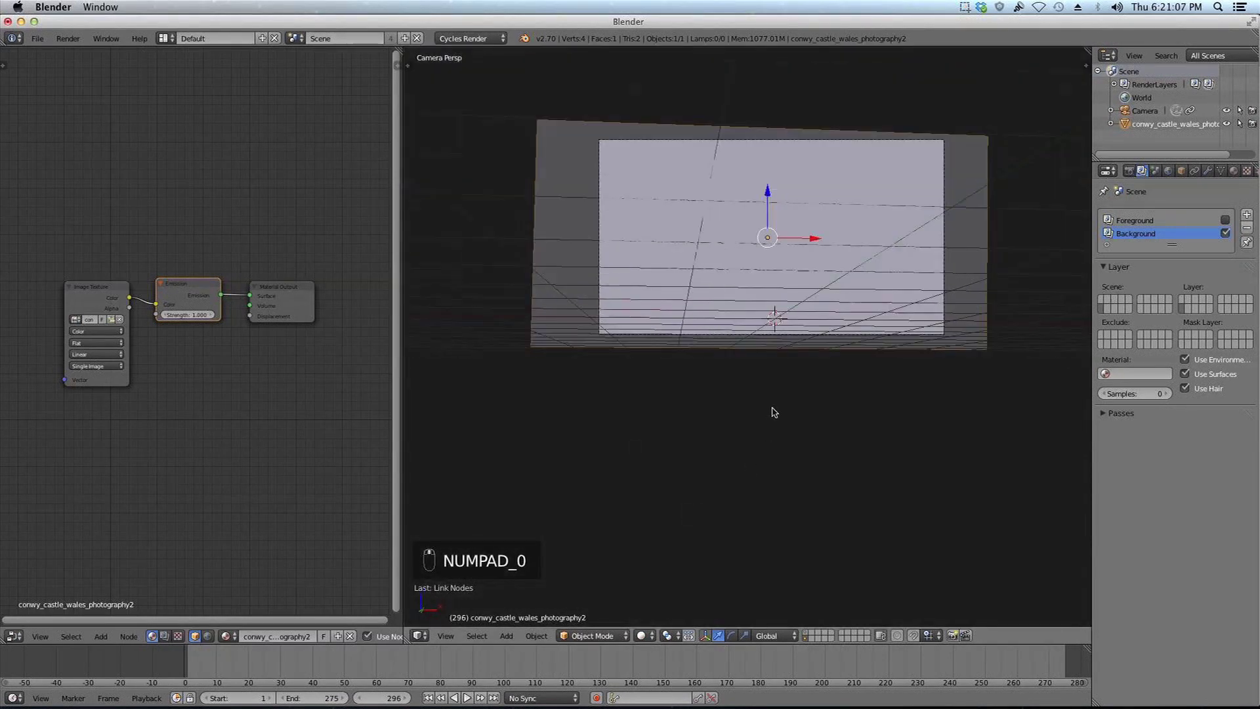
key(KP_0)
key(KP_0)
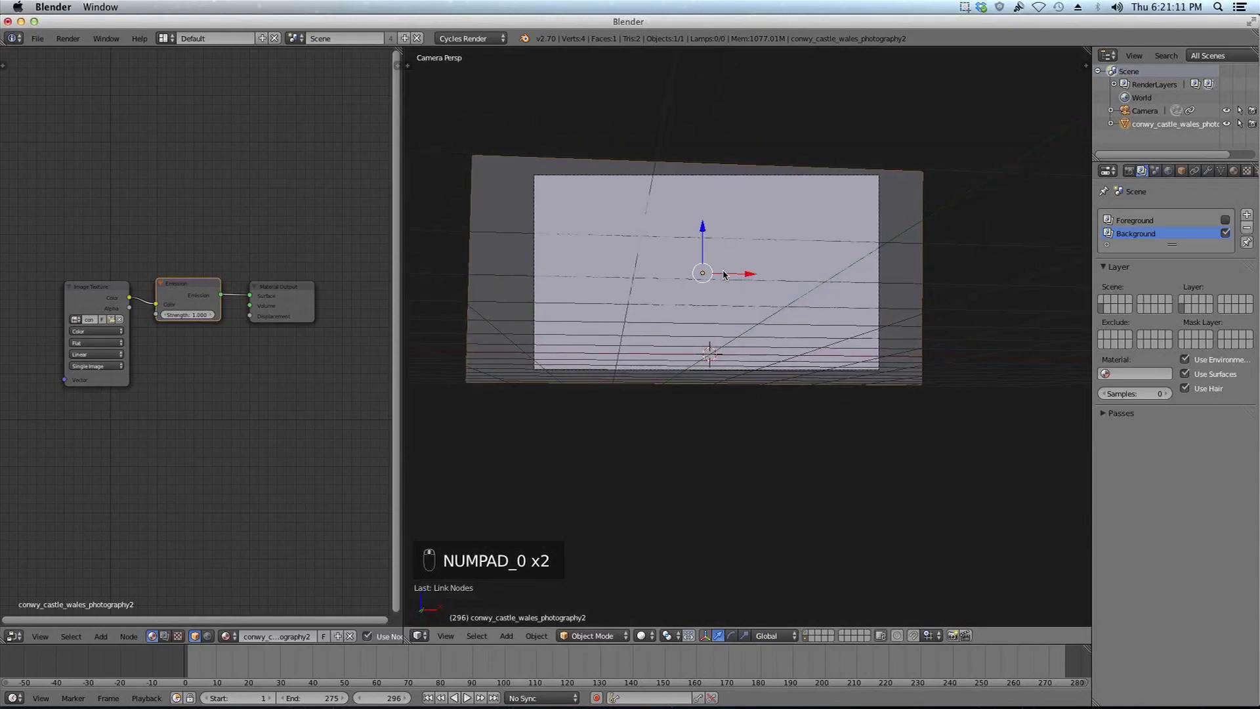
key(F12)
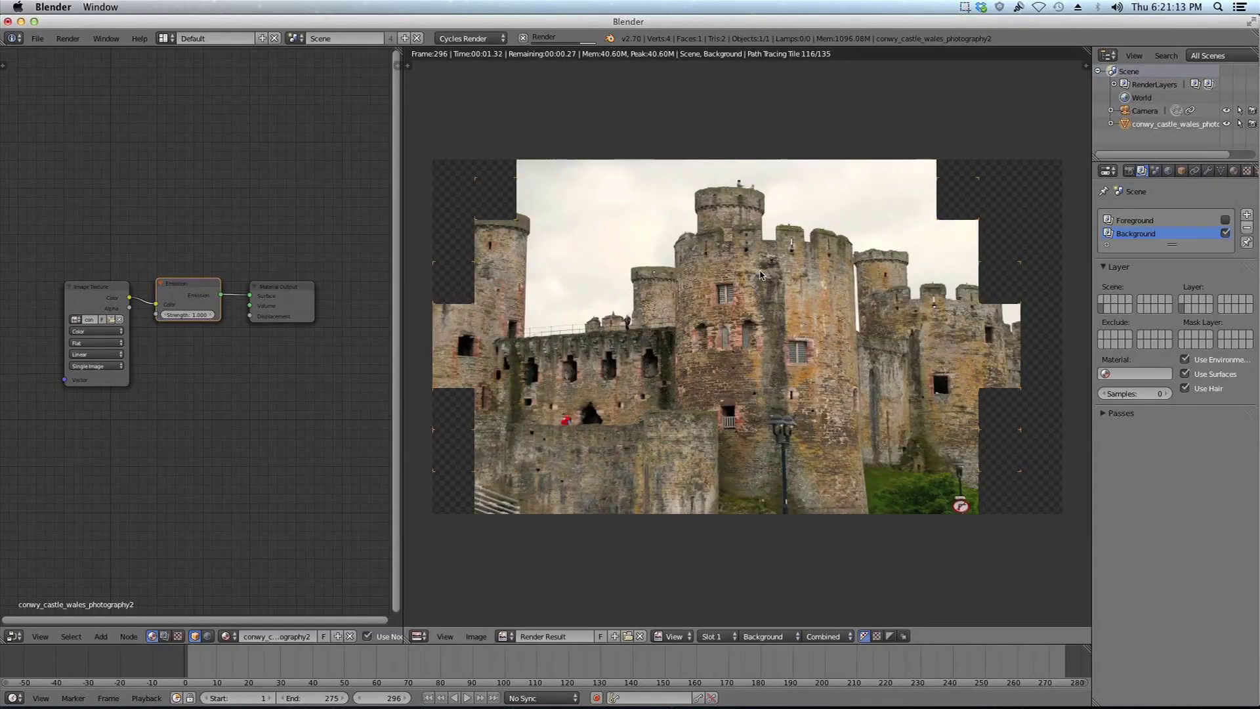
Switch to the Compositing layout, hide the node editor's properties panel and display the compositing nodes.
click(166, 38)
click(189, 86)
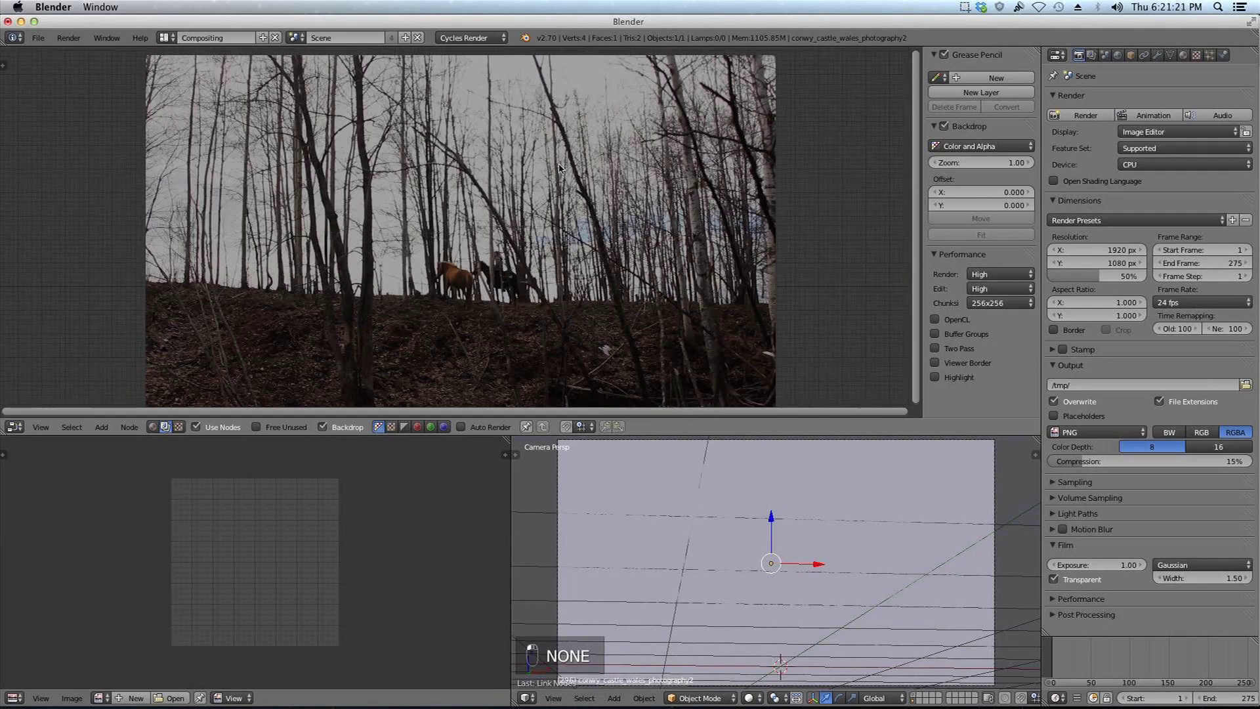
key(n)
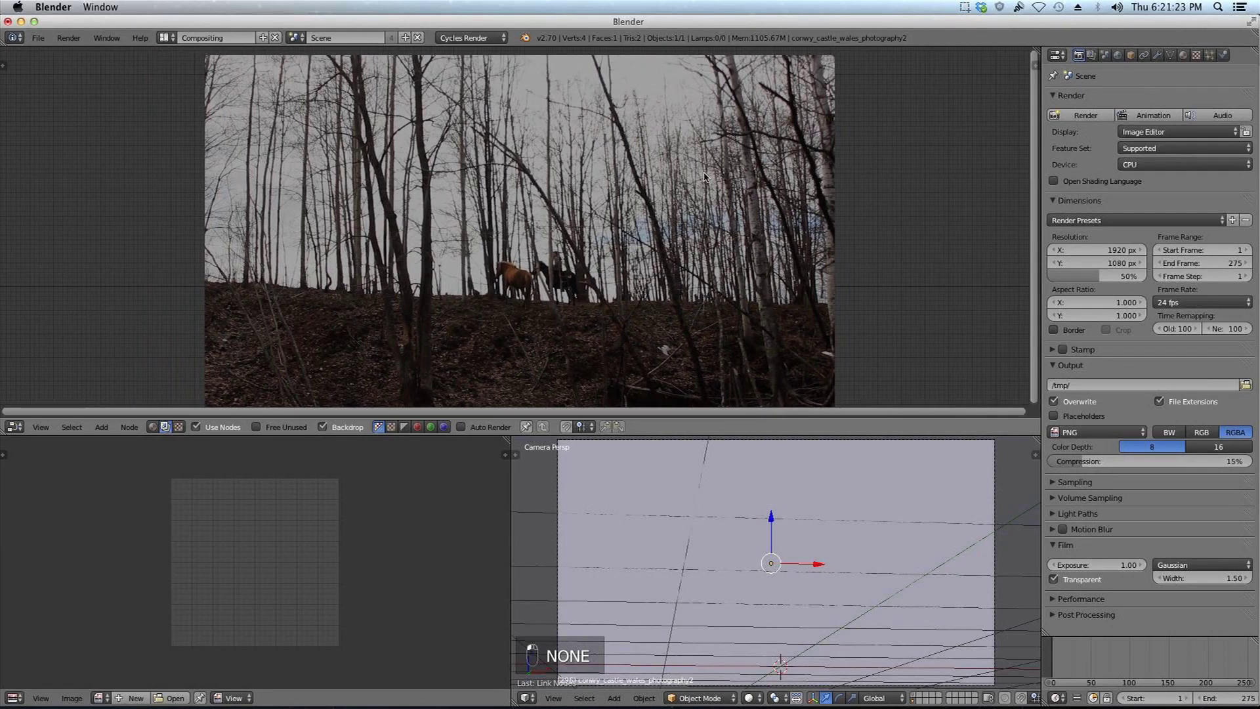
key(n)
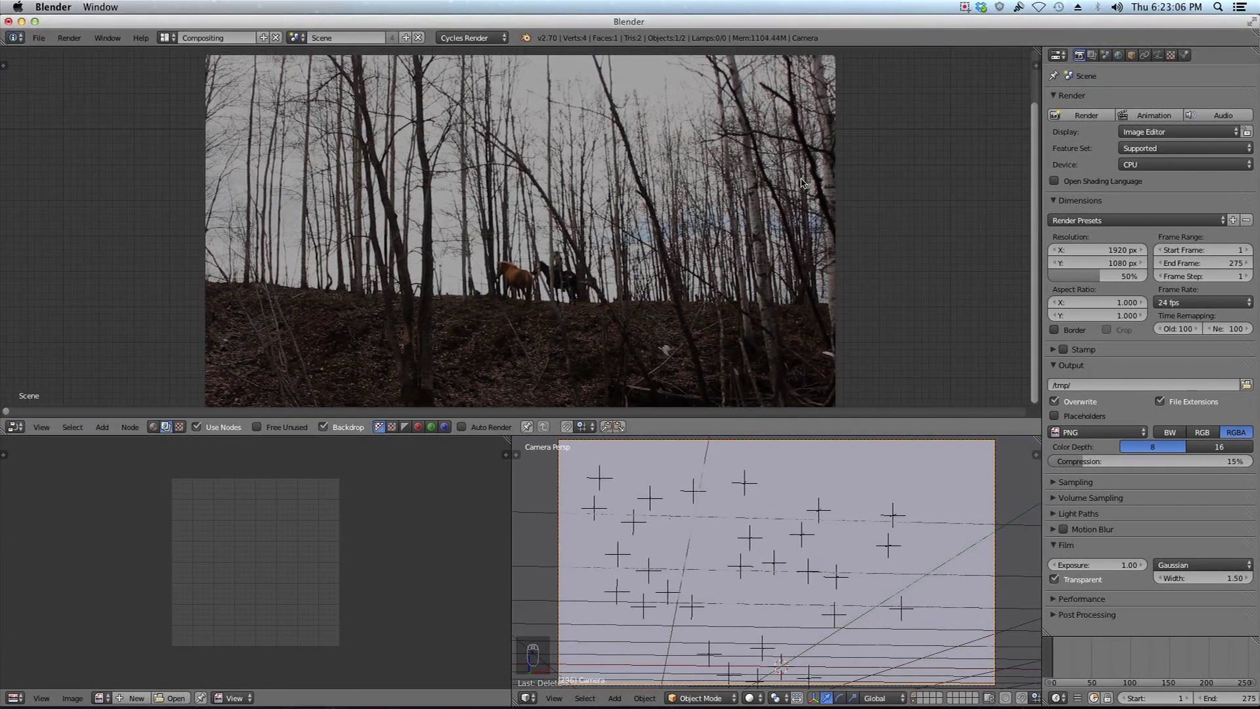
click(234, 415)
click(155, 427)
click(167, 426)
Examine the existing compositing node tree, from the movie clip and render layer inputs to the outputs.
scroll(719, 207, down, 8)
middle_drag(941, 170, 548, 155)
scroll(728, 168, up, 3)
scroll(556, 152, up, 4)
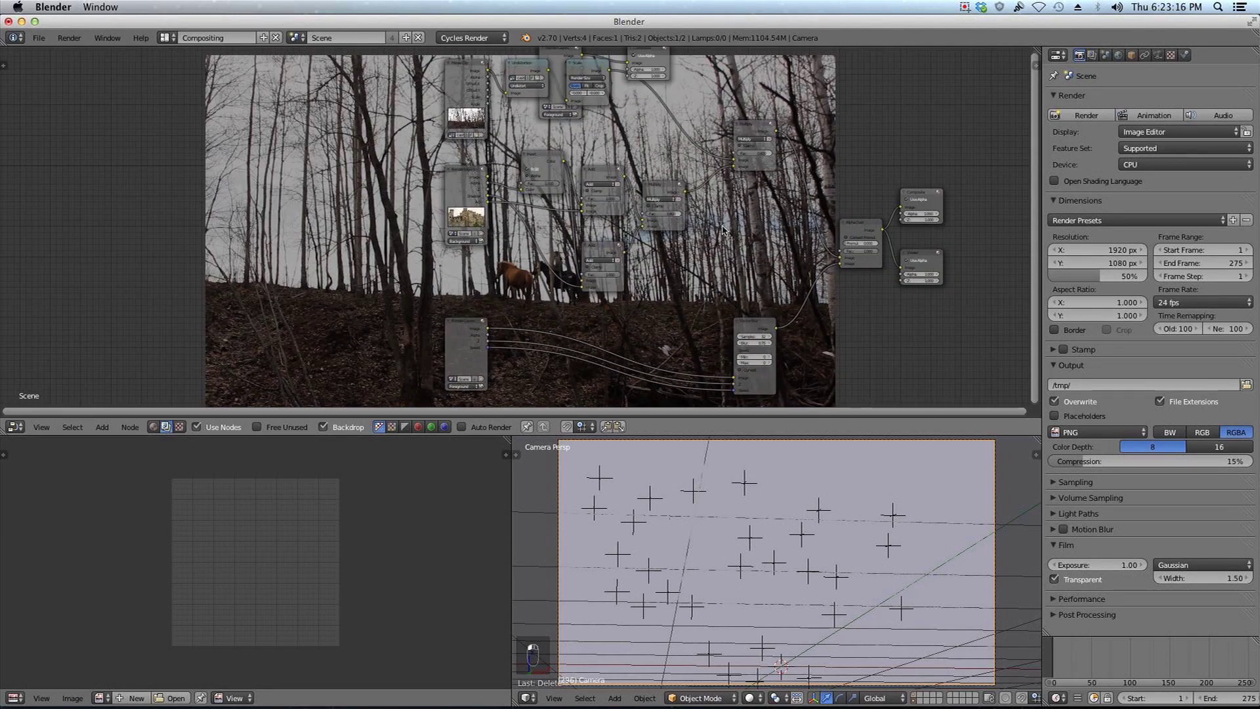
middle_drag(723, 230, 645, 225)
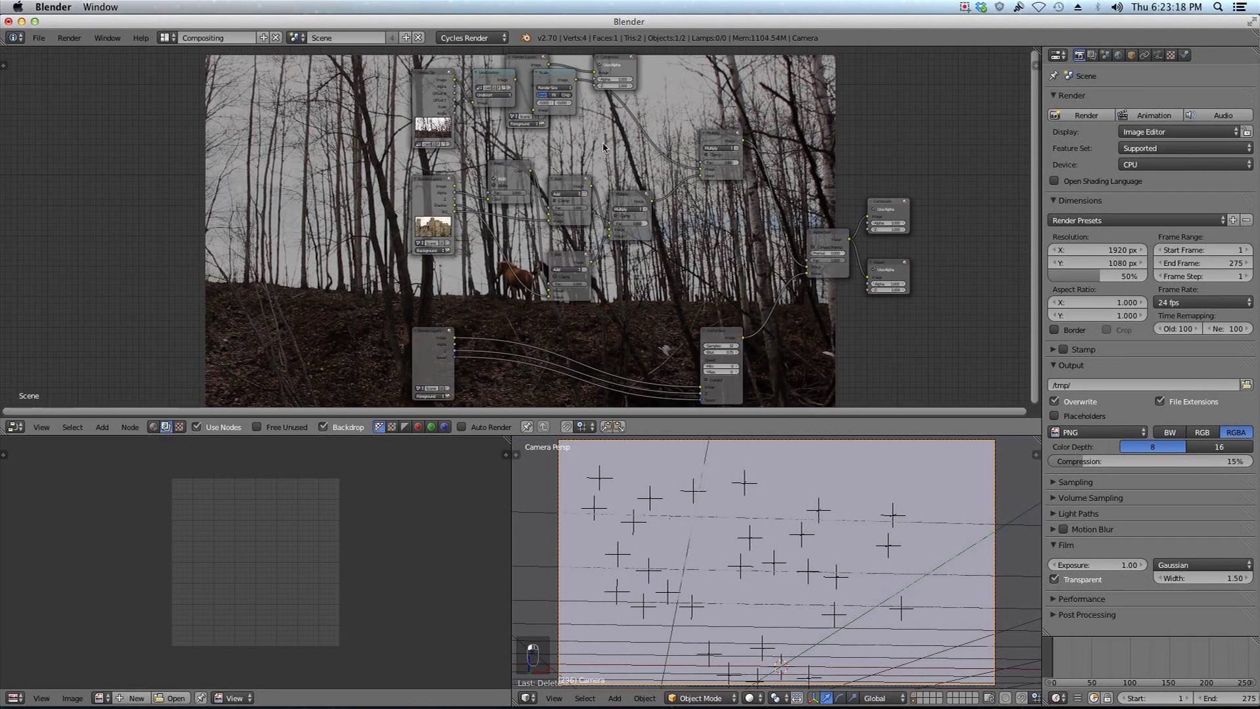
middle_drag(604, 147, 595, 130)
scroll(595, 180, down, 7)
middle_drag(772, 151, 674, 135)
scroll(595, 131, up, 4)
middle_drag(427, 140, 558, 153)
scroll(557, 152, up, 3)
middle_drag(504, 122, 572, 192)
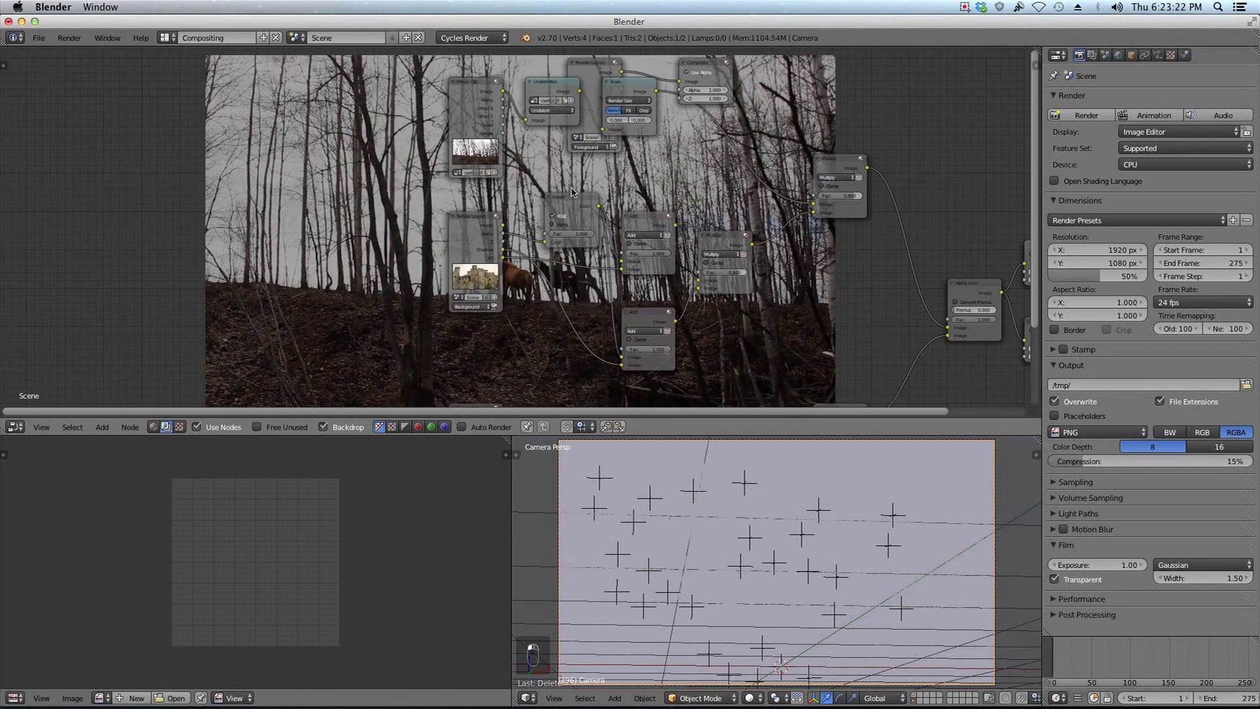
Move the Background render layer node aside and delete the two Add nodes, the Multiply node and the node feeding them.
drag(464, 220, 238, 228)
middle_drag(238, 228, 177, 214)
click(518, 190)
key(x)
click(590, 208)
key(x)
click(594, 297)
key(x)
click(662, 226)
key(x)
Delete the Foreground render layer node beside the Scale node and spread out the Movie Clip, Undistortion, Scale and Composite nodes.
middle_drag(463, 125, 528, 198)
drag(479, 153, 394, 93)
click(595, 126)
key(x)
drag(552, 150, 389, 101)
click(489, 100)
drag(489, 102, 469, 107)
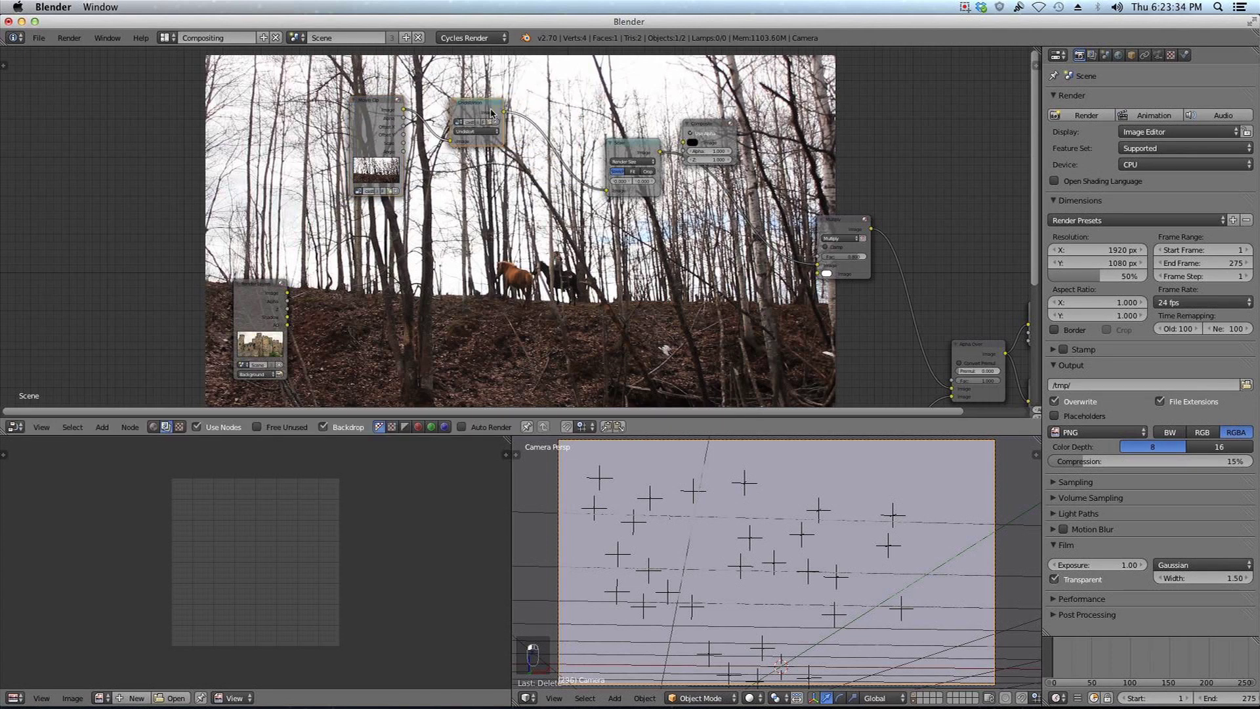
drag(617, 144, 559, 109)
drag(711, 131, 878, 85)
click(168, 38)
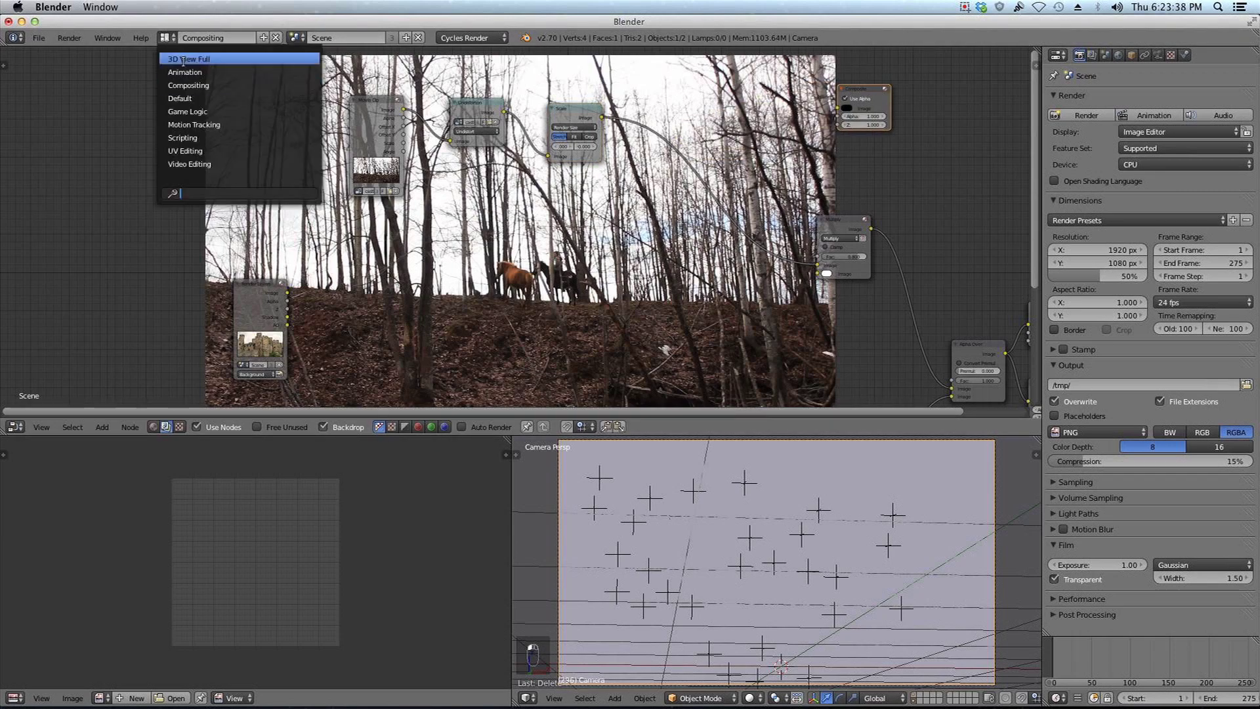
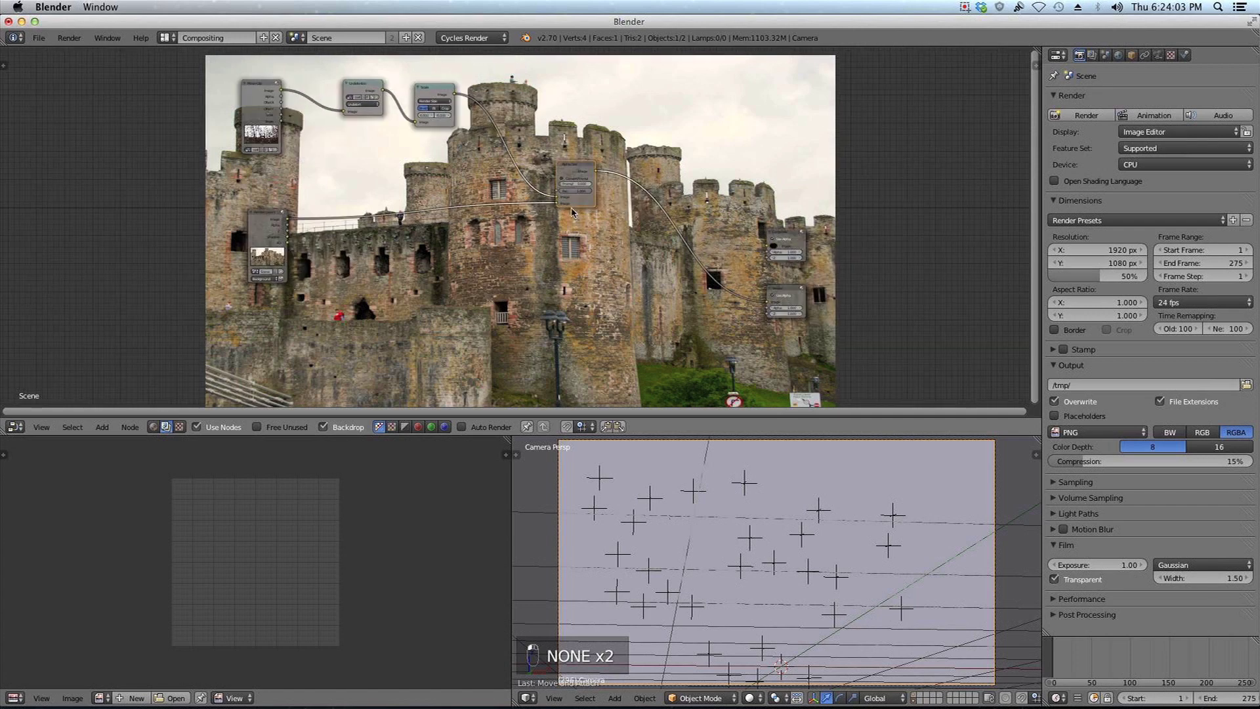
Swap the Alpha Over inputs so the Background render layer feeds the first image and the scaled footage the second.
drag(556, 197, 557, 204)
drag(287, 225, 561, 198)
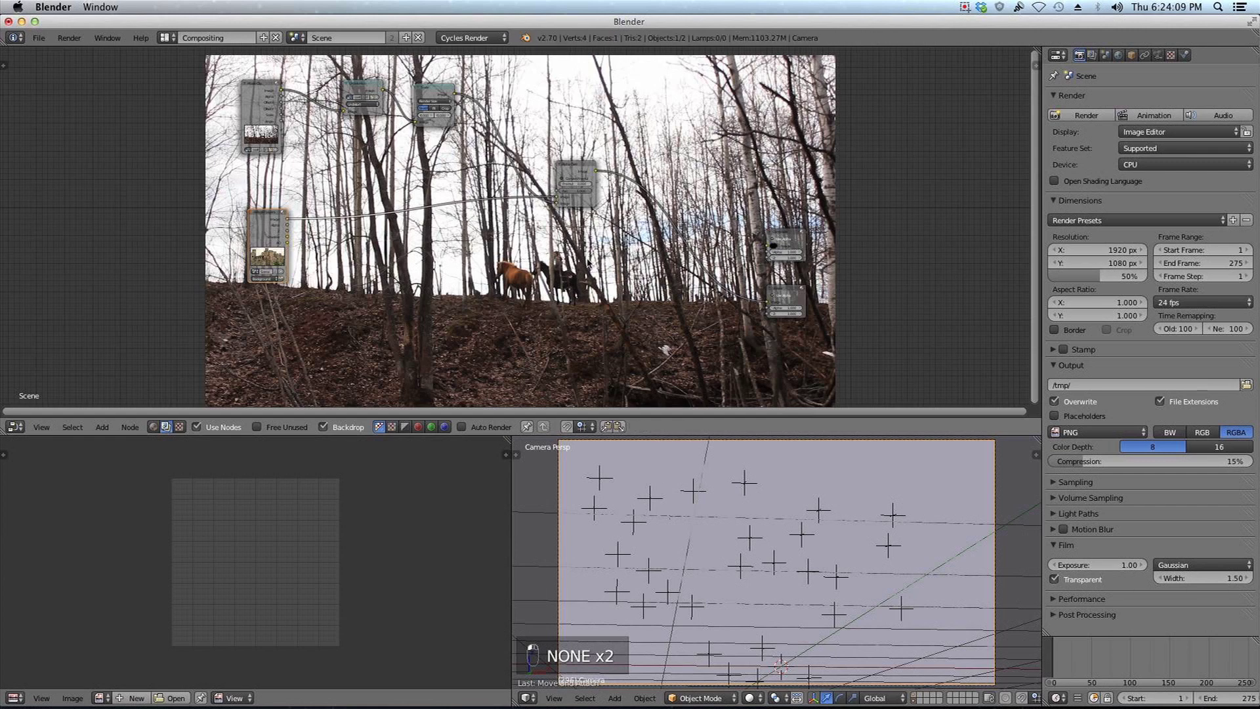
scroll(583, 261, down, 2)
scroll(631, 236, up, 3)
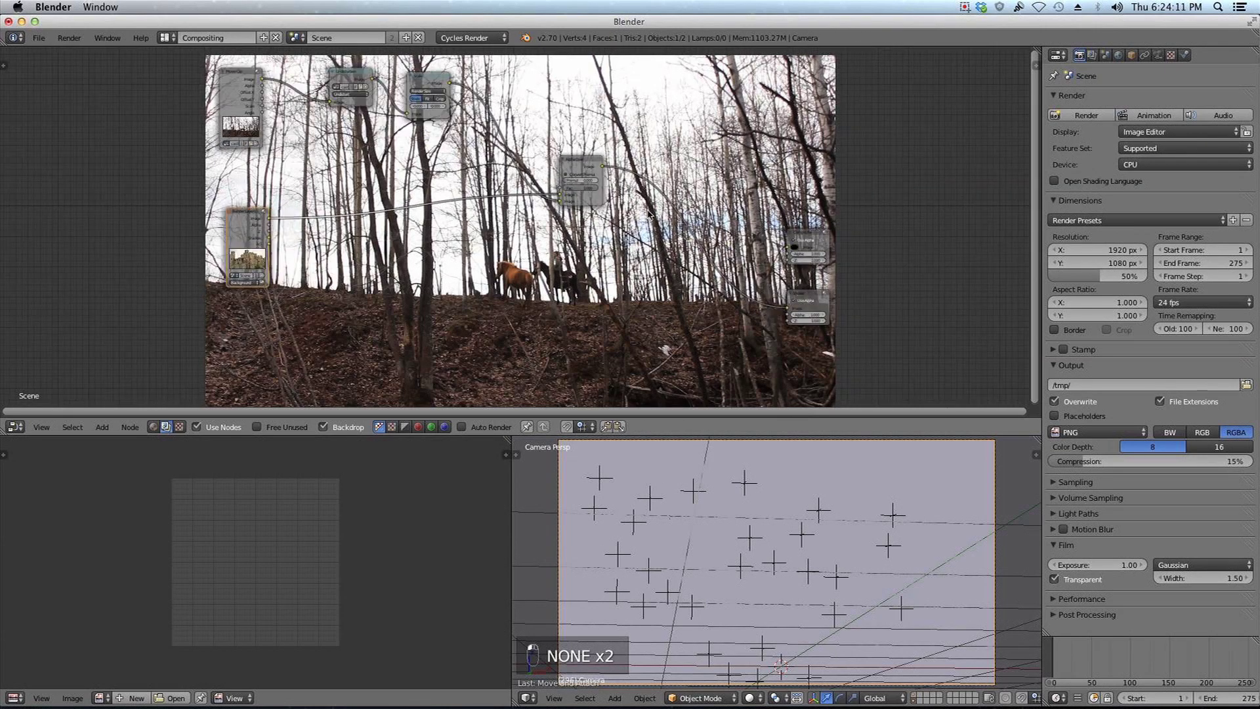
Move the Alpha Over, Viewer and Composite nodes farther from the input nodes to make room in the tree.
drag(589, 163, 655, 198)
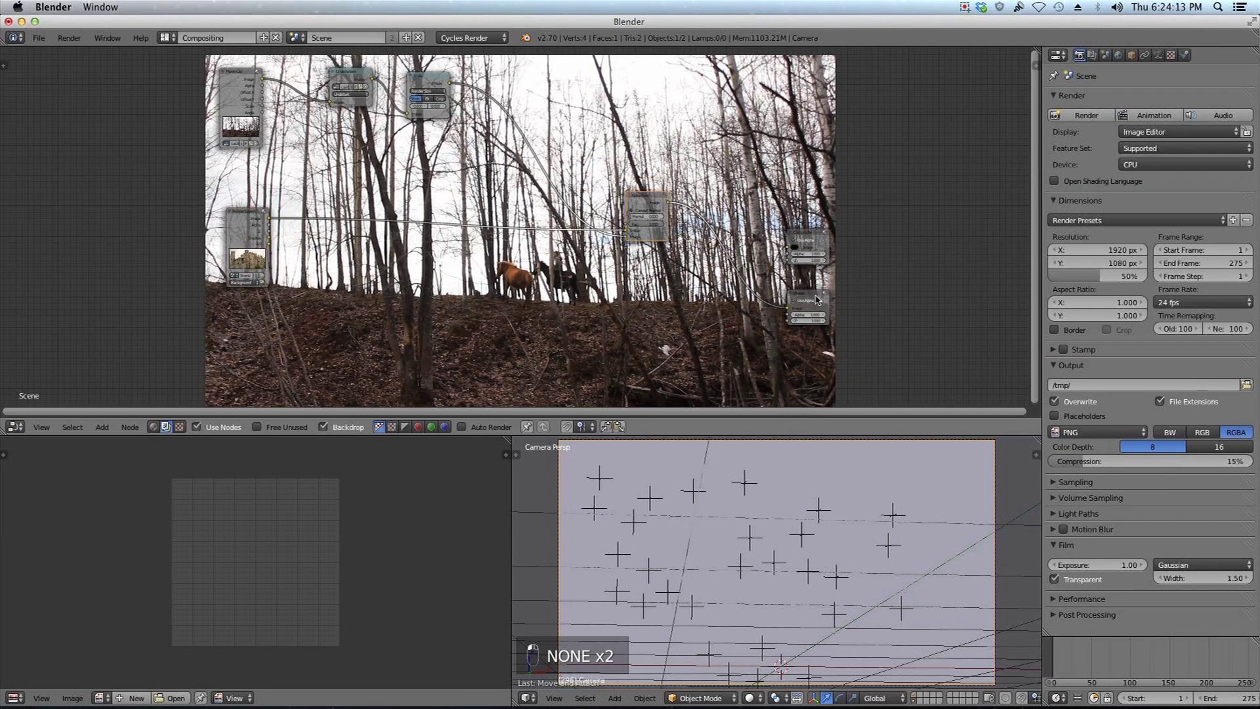
drag(816, 296, 906, 303)
drag(802, 233, 894, 236)
scroll(755, 324, up, 3)
mouse_move(674, 203)
middle_down()
mouse_move(755, 324)
mouse_move(680, 219)
middle_up()
scroll(755, 324, up, 1)
middle_drag(709, 278, 807, 224)
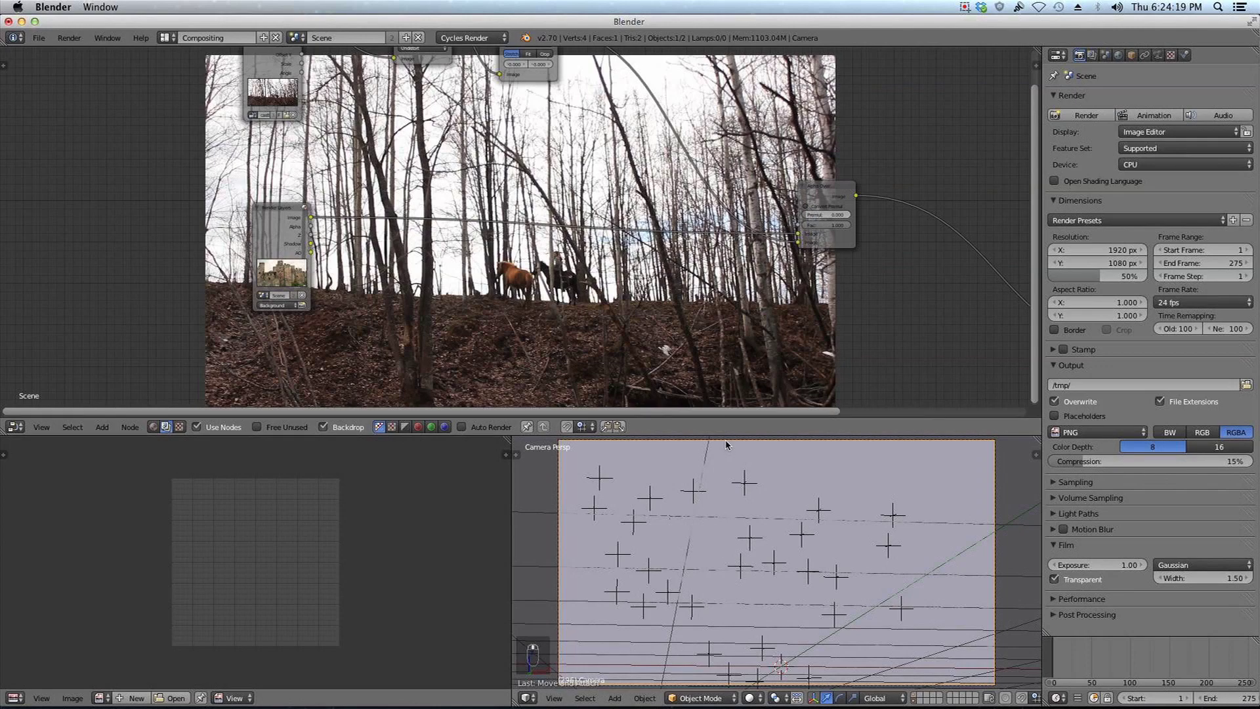
Maximize the node editor and shift the Alpha Over node slightly towards the Viewer node.
key(ctrl+Up)
middle_drag(725, 348, 554, 351)
scroll(601, 371, up, 1)
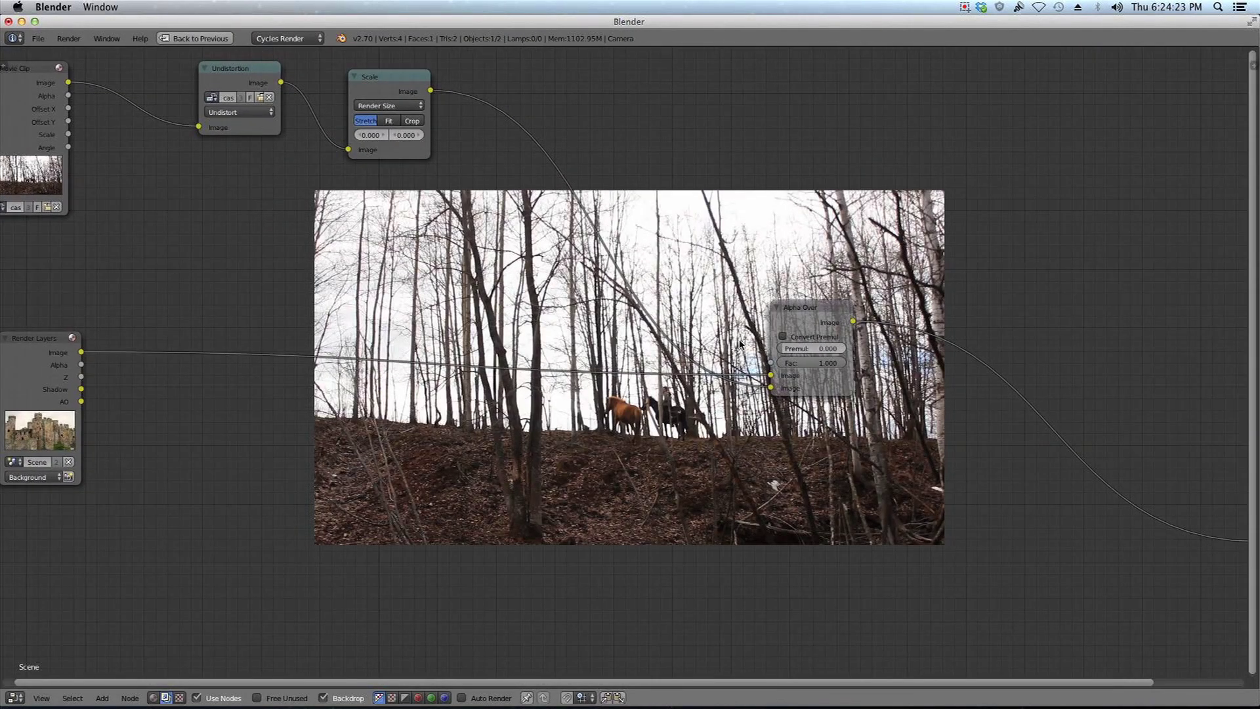
scroll(830, 328, down, 3)
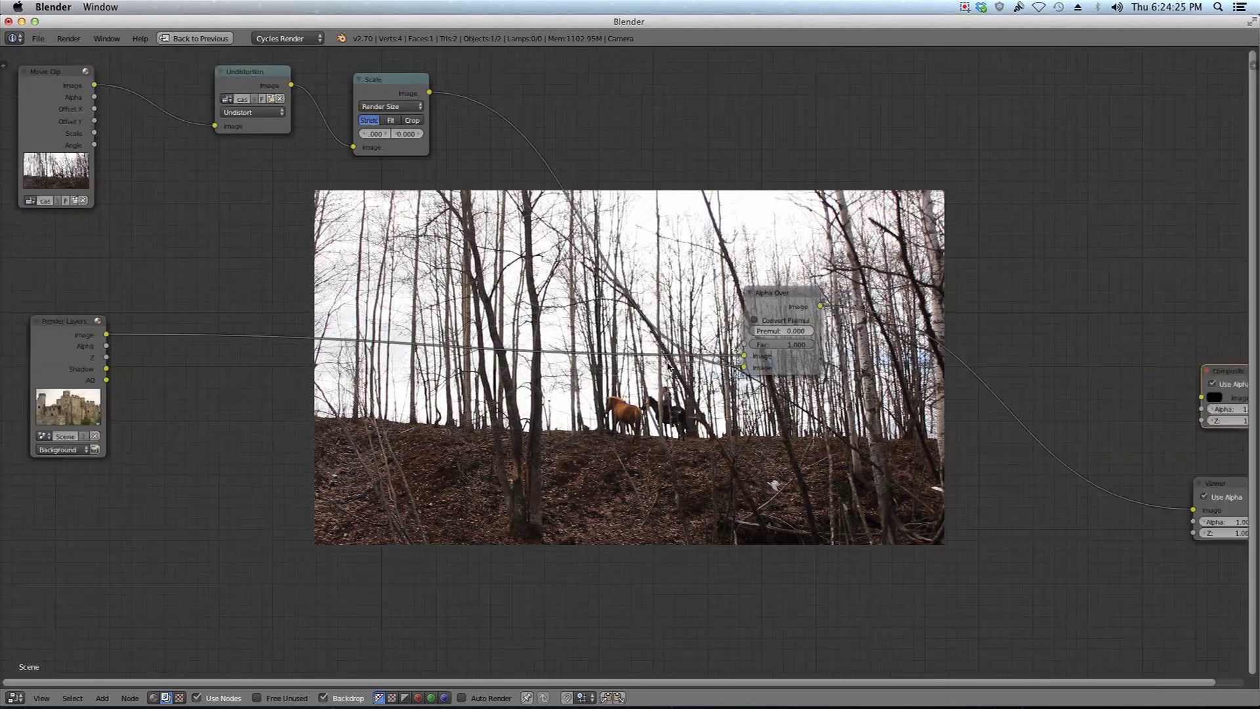
key(shift+space)
key(shift+space)
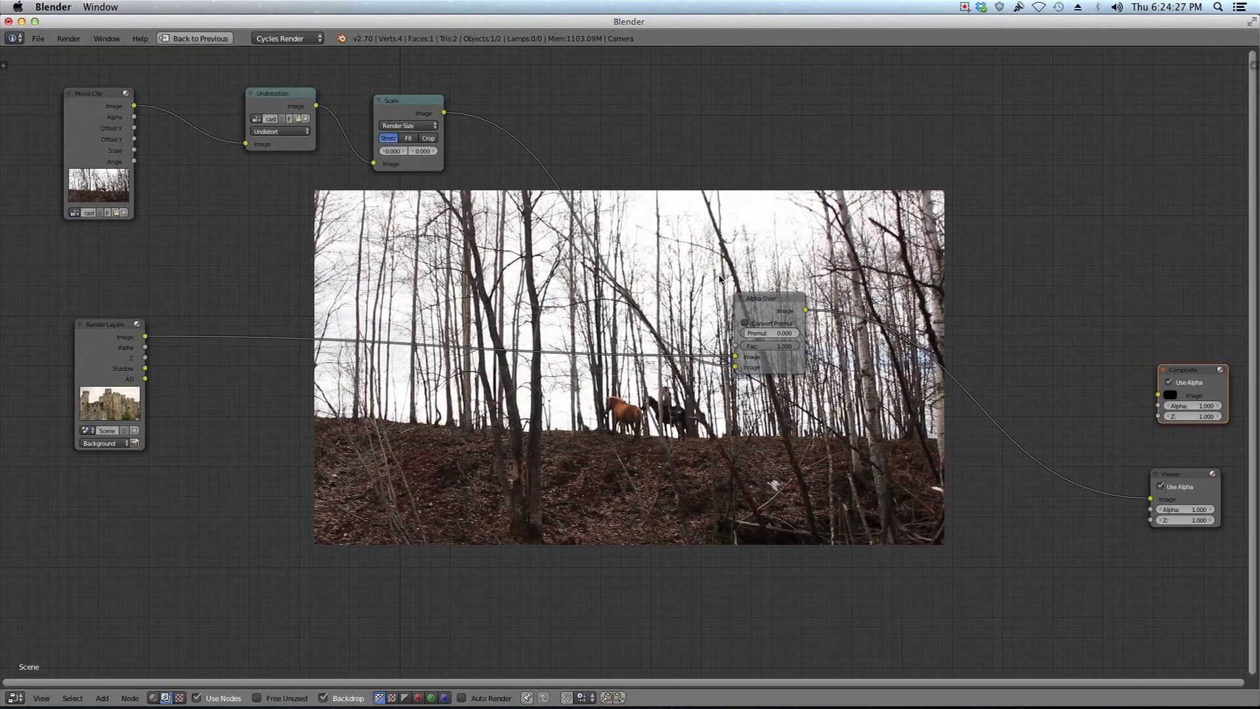
middle_drag(769, 292, 687, 261)
drag(686, 262, 704, 260)
Add a Luminance Key node between the Scale and Alpha Over nodes and feed it the scaled footage.
middle_drag(607, 162, 685, 188)
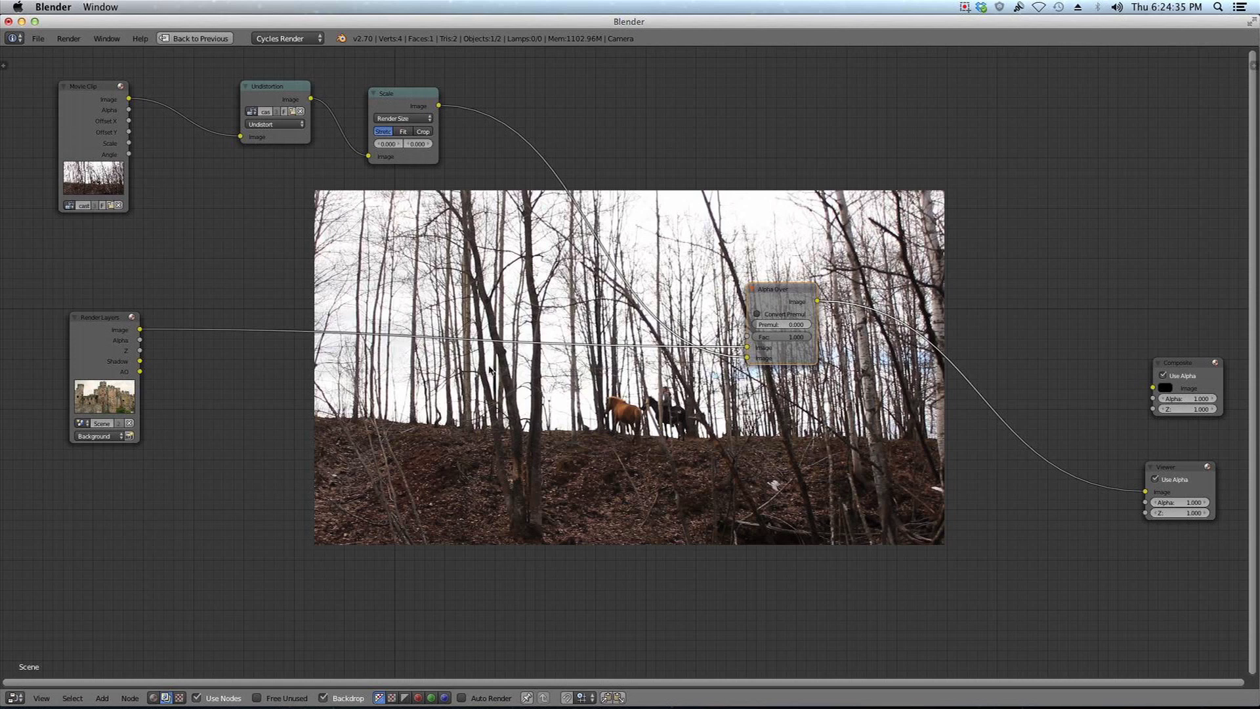
middle_drag(657, 306, 678, 313)
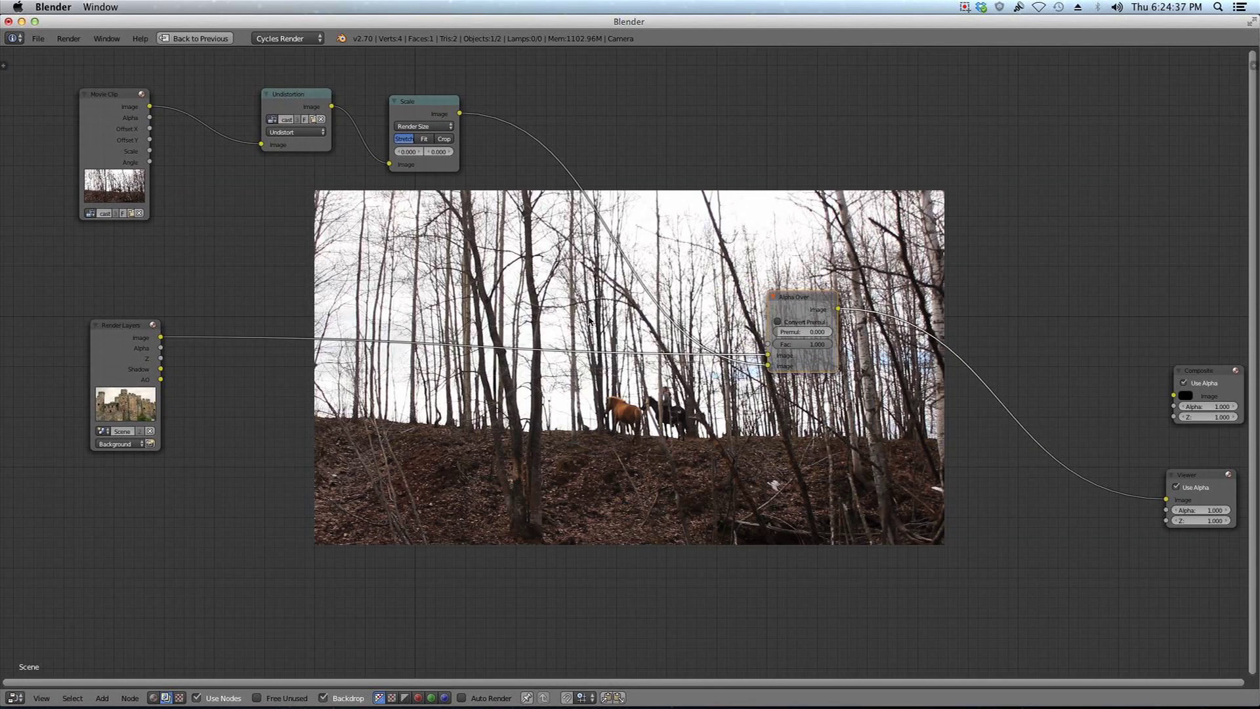
middle_drag(618, 343, 684, 375)
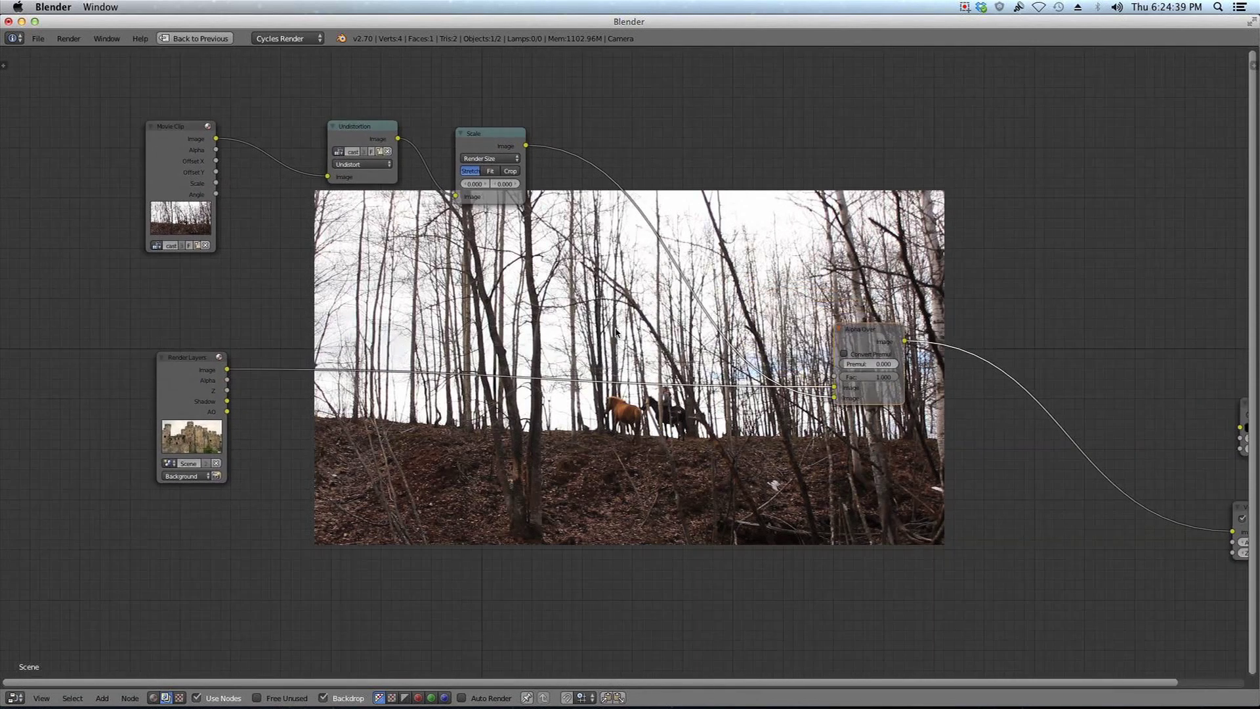
key(shift+a)
mouse_move(682, 159)
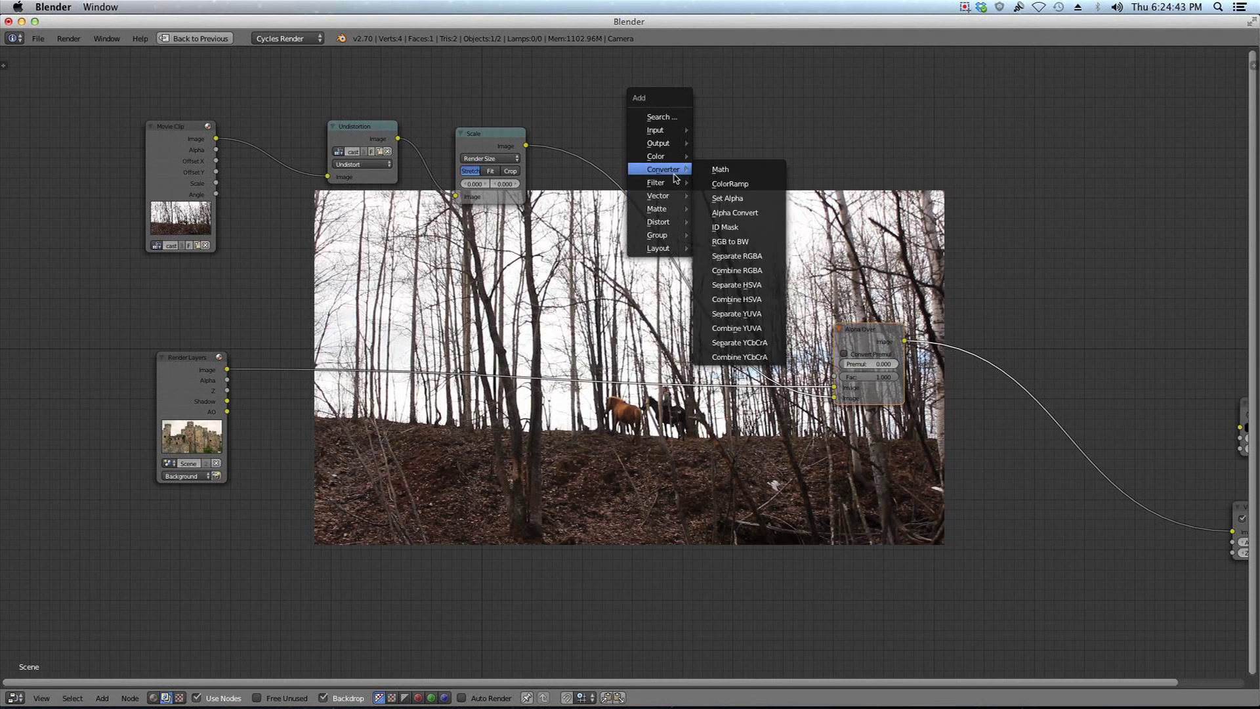
mouse_move(658, 208)
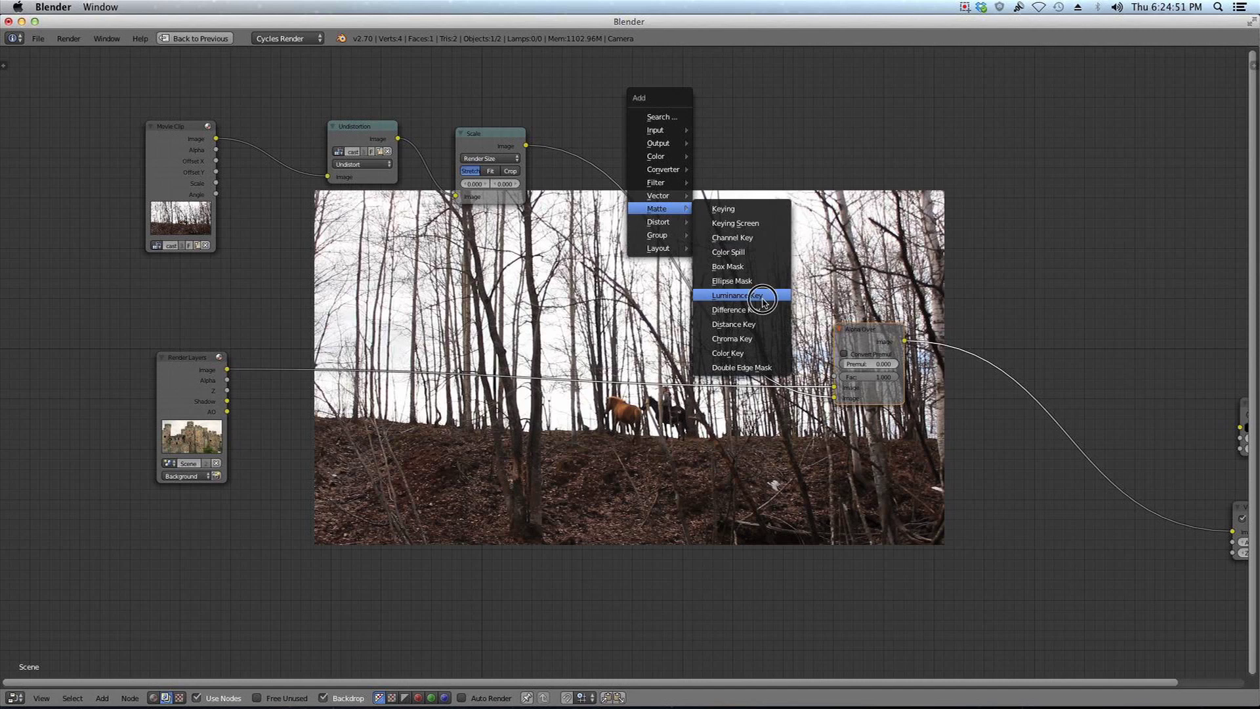
click(749, 295)
click(681, 113)
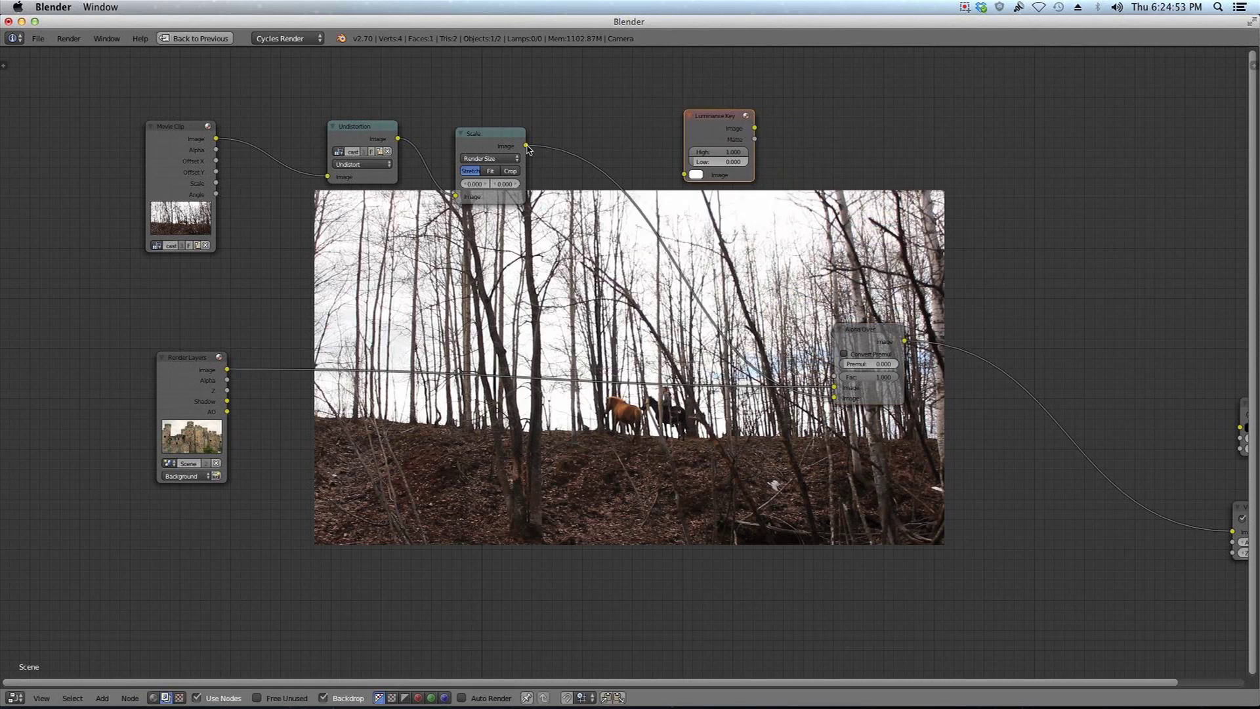
drag(571, 140, 684, 175)
Preview the Luminance Key output in the viewer and set its High to 0.936 and Low to 0.600.
middle_drag(799, 216, 556, 226)
ctrl+shift+click(500, 147)
drag(458, 176, 518, 187)
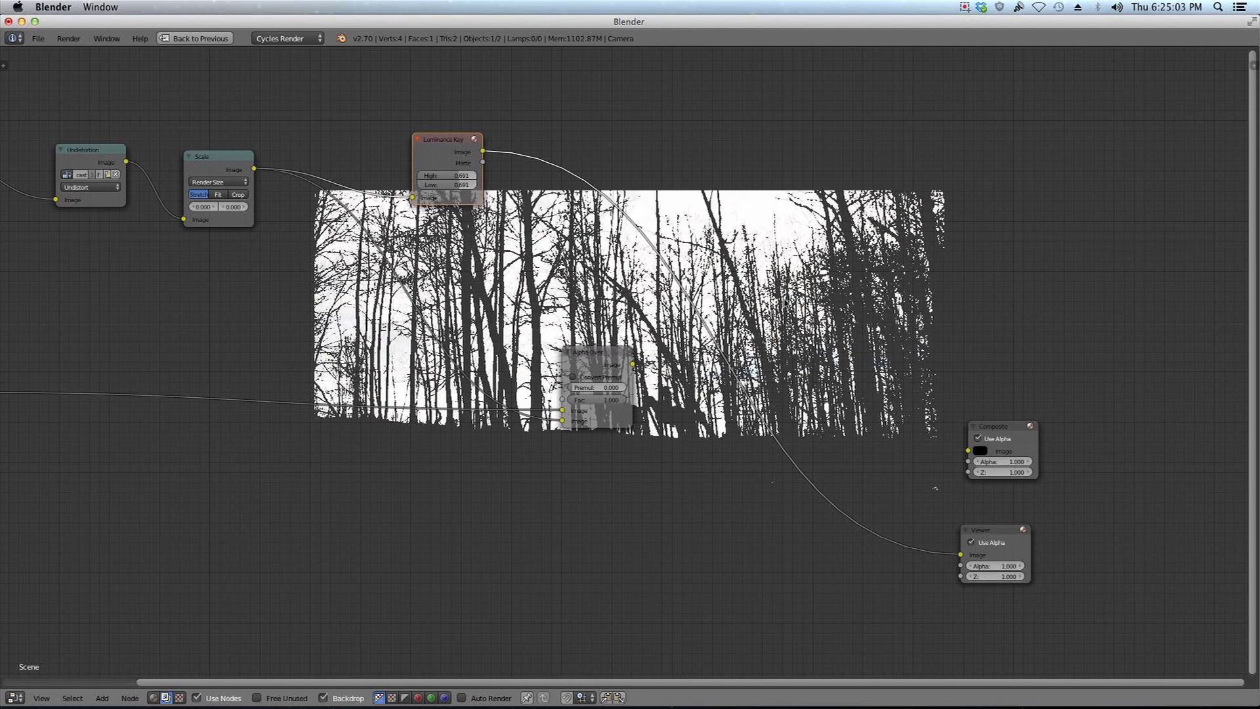
middle_drag(570, 219, 550, 206)
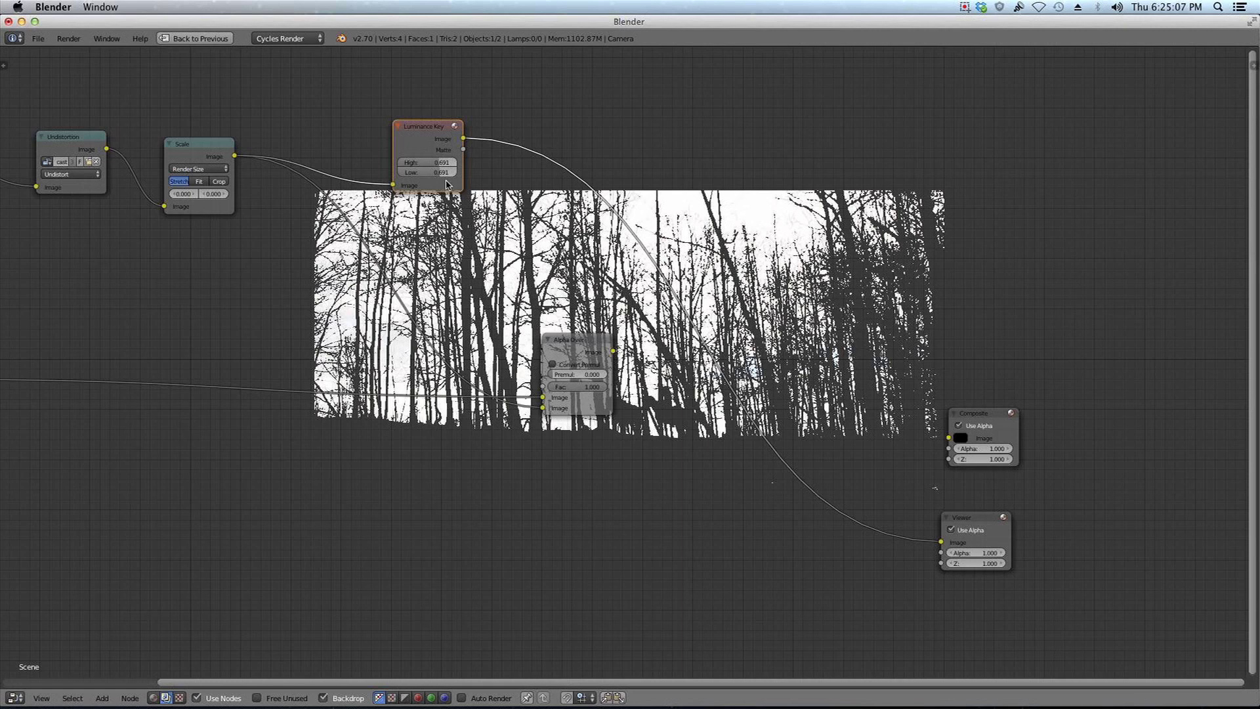
drag(439, 164, 415, 172)
middle_drag(380, 173, 278, 176)
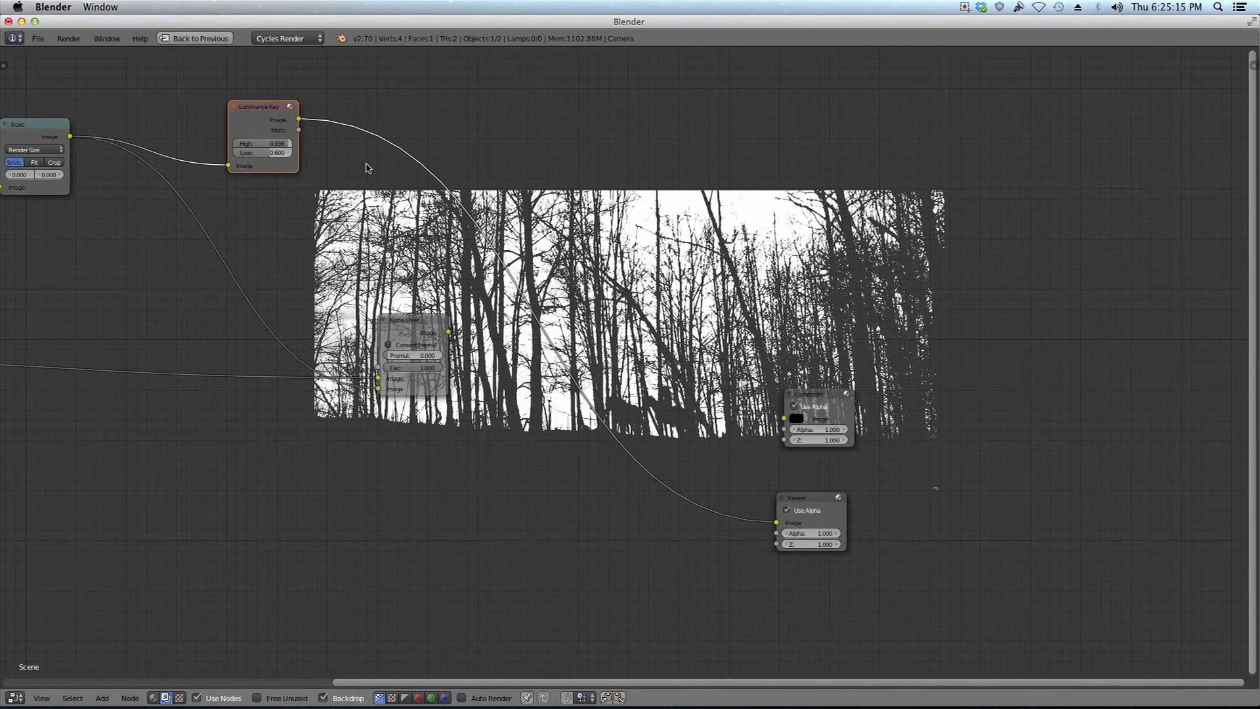
Link the Luminance Key's Image output to the Alpha Over factor and preview the Alpha Over result.
drag(269, 115, 205, 100)
middle_drag(348, 204, 544, 222)
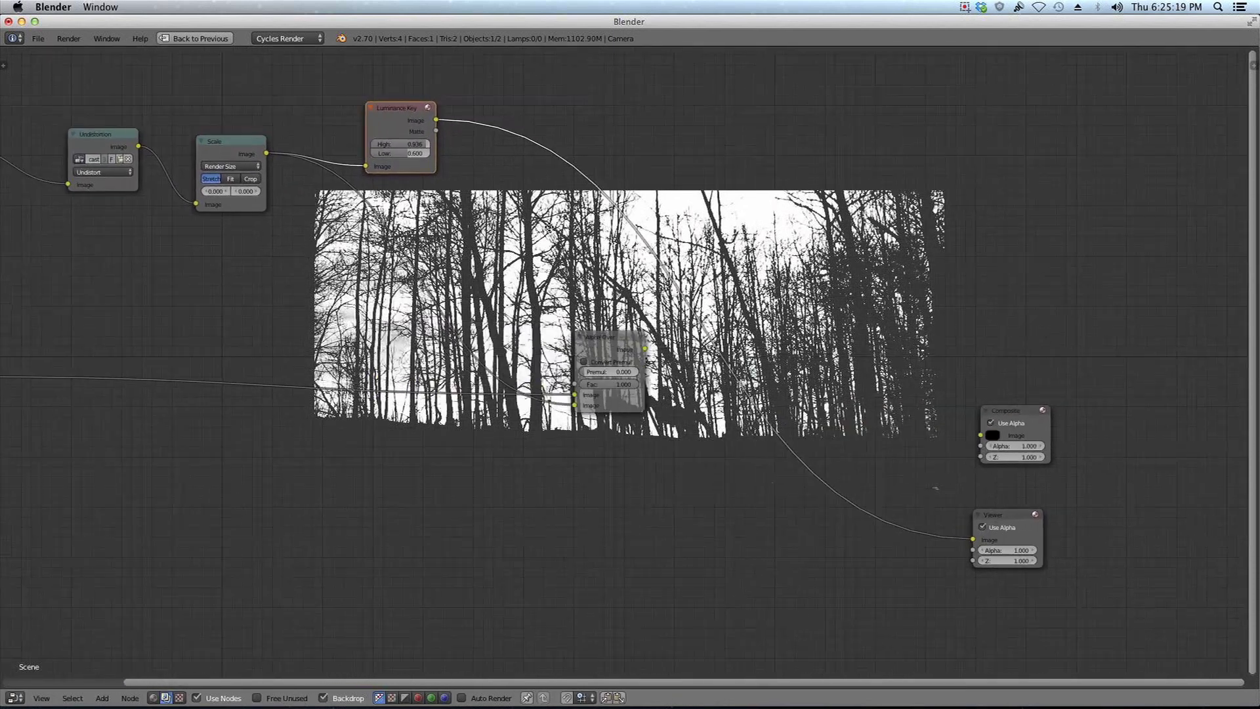
scroll(530, 264, up, 2)
drag(394, 73, 589, 433)
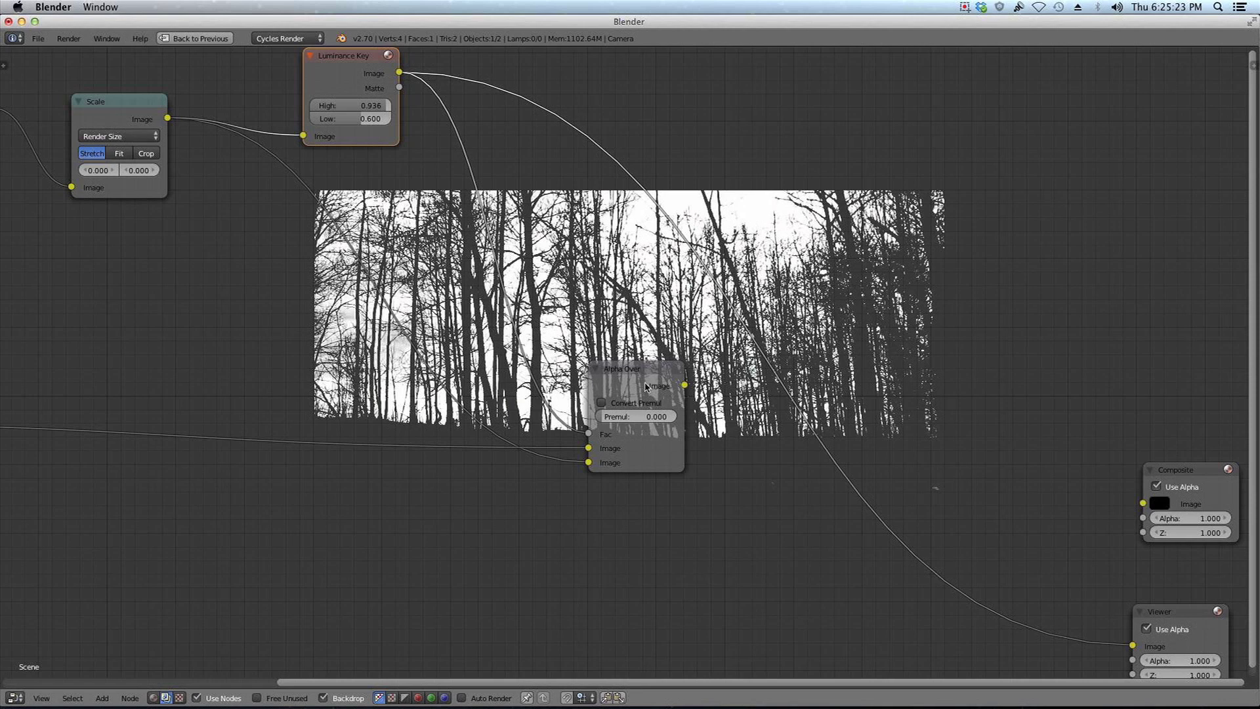
ctrl+shift+click(660, 381)
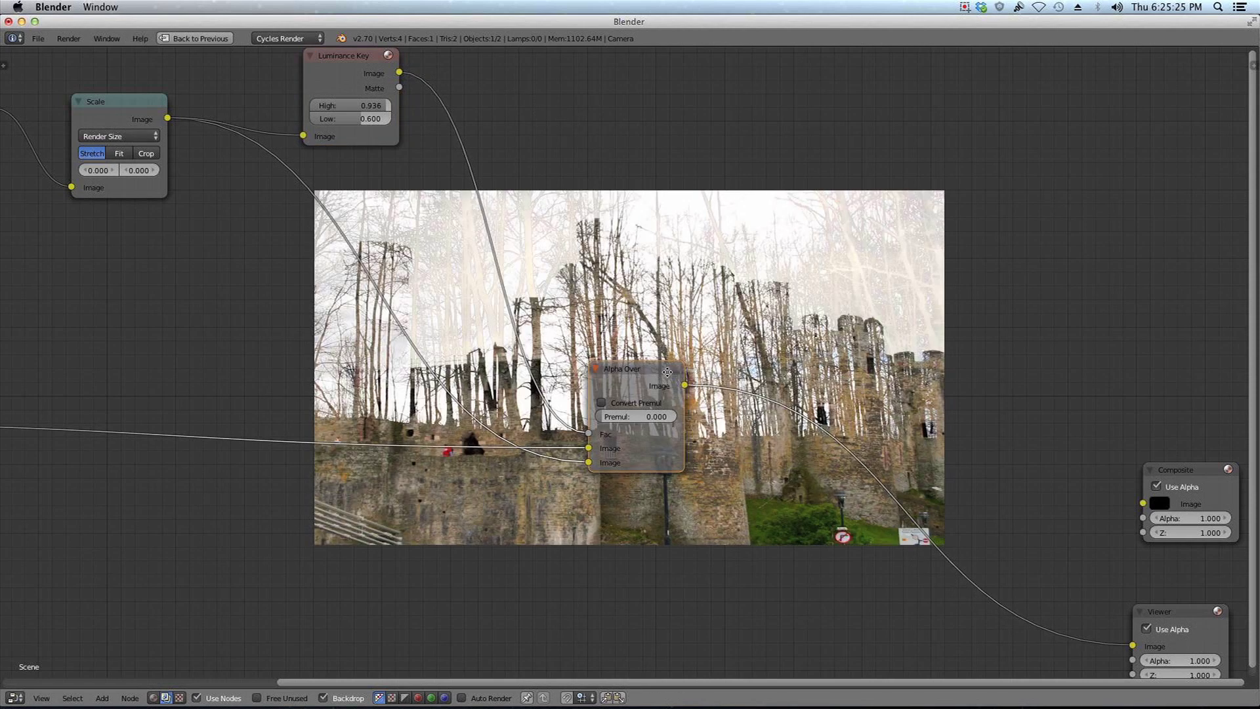
Swap the Alpha Over inputs so the scaled footage feeds the first image and the Background render layer the second.
middle_drag(667, 372, 740, 350)
drag(662, 425, 662, 439)
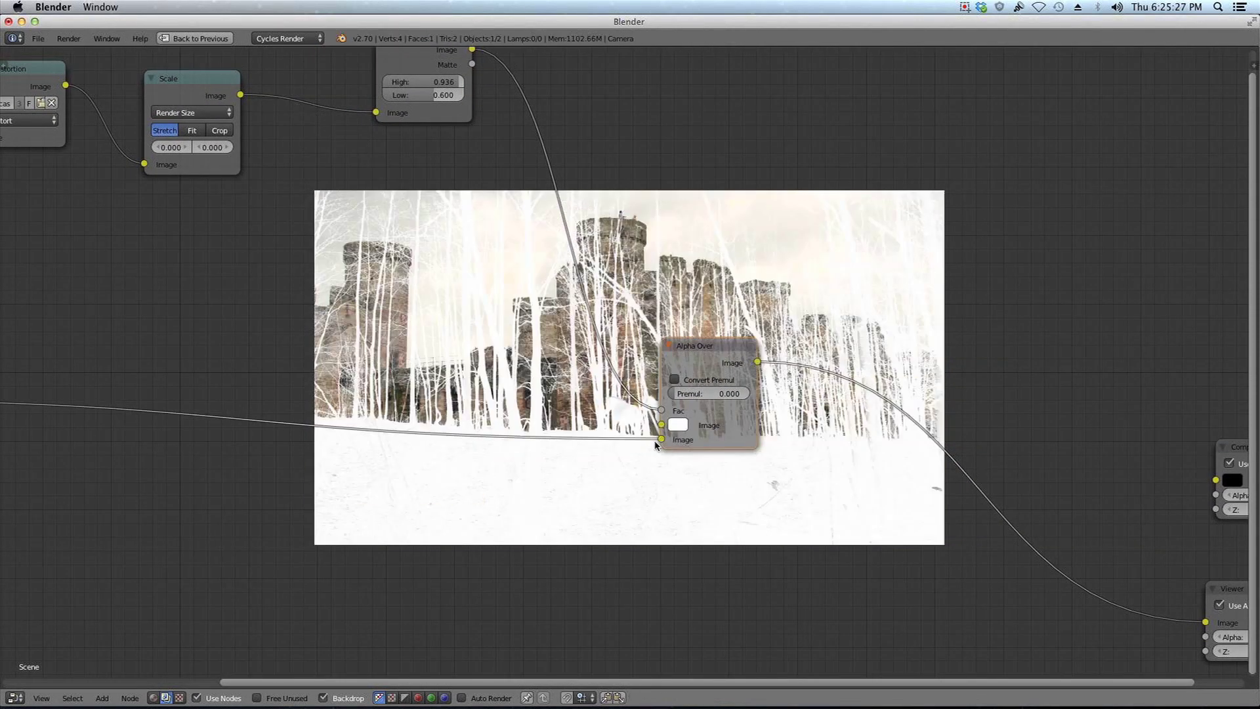
key(Home)
drag(200, 384, 526, 361)
drag(417, 225, 659, 403)
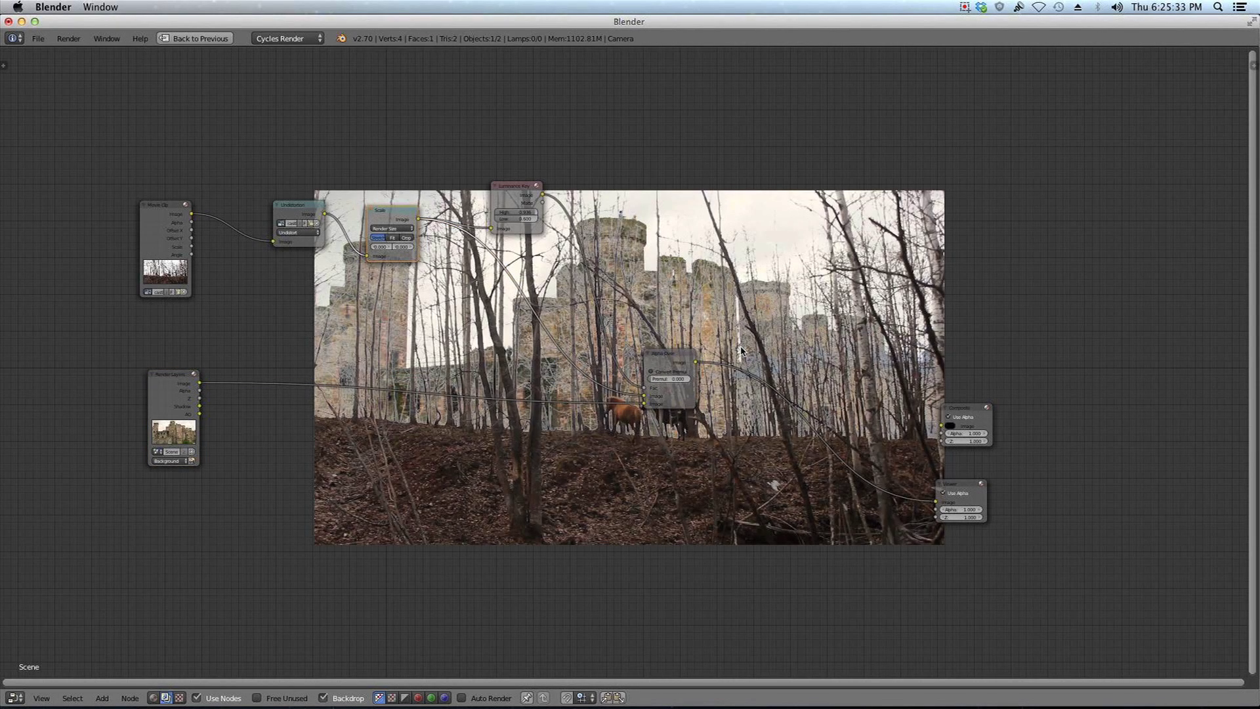
Enable Convert Premul on the Alpha Over node and set its Premul to 1.000.
scroll(749, 362, up, 4)
middle_drag(747, 365, 915, 280)
scroll(746, 378, up, 5)
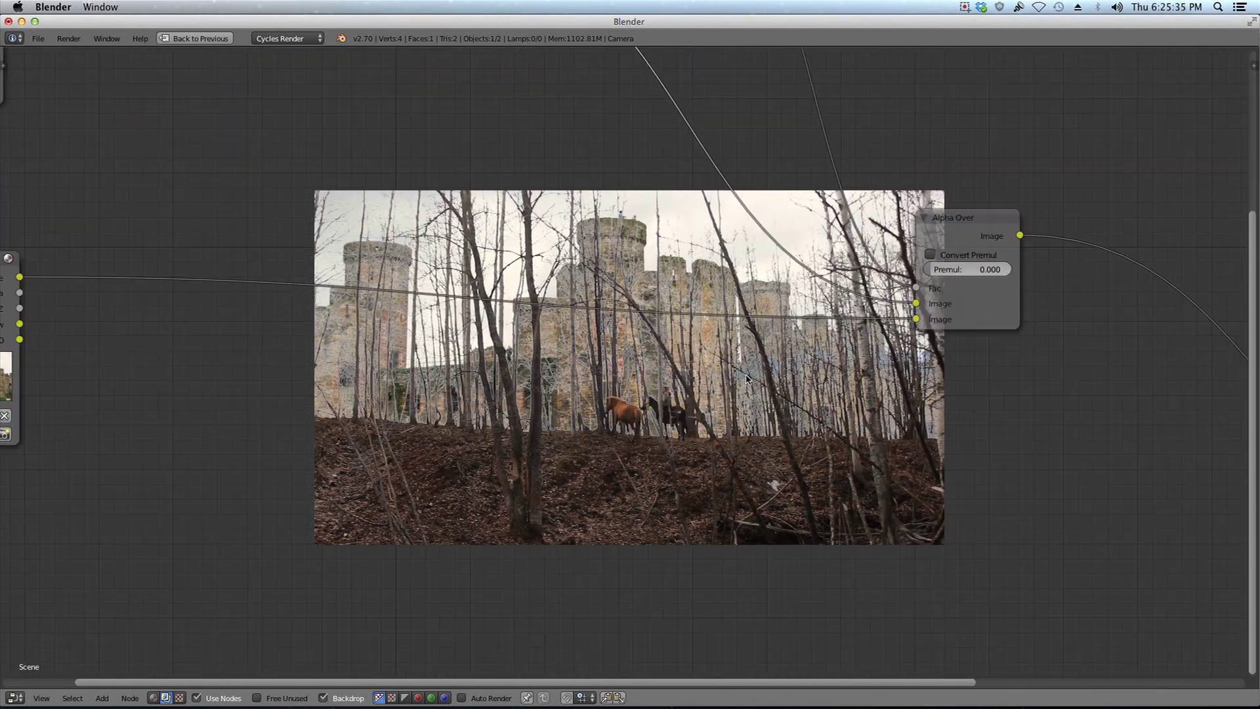
middle_drag(626, 330, 479, 479)
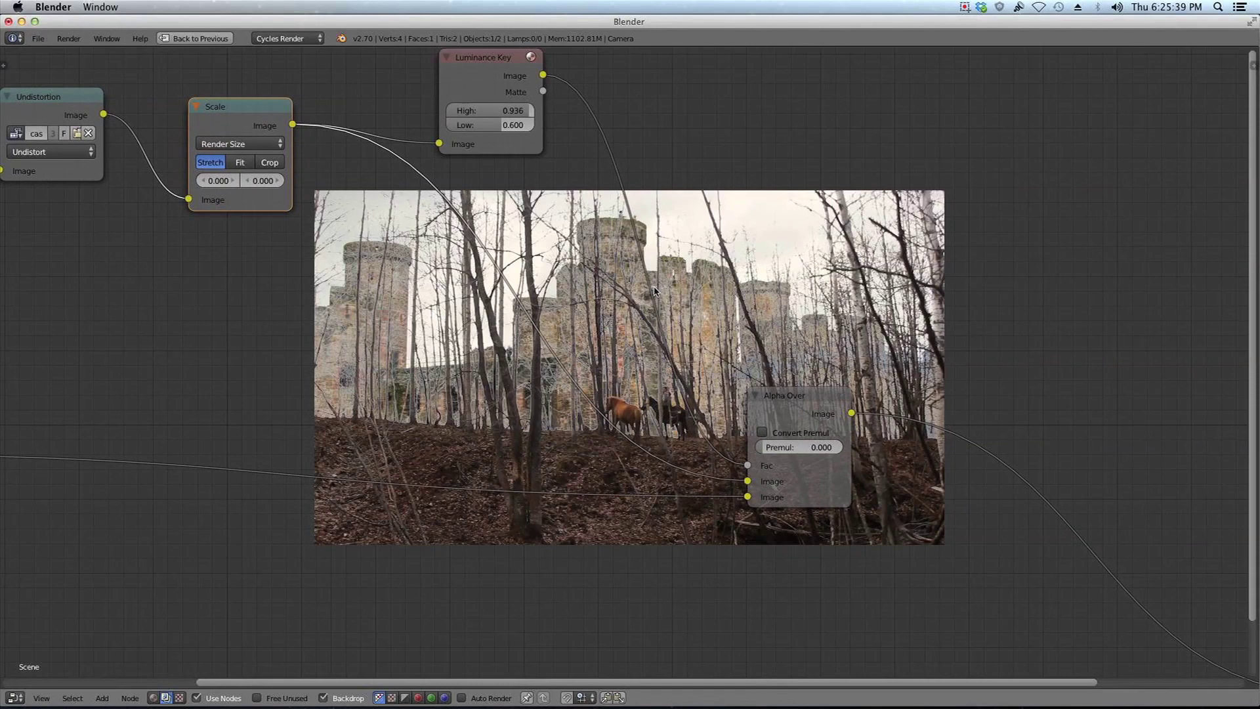
click(777, 435)
drag(768, 449, 856, 448)
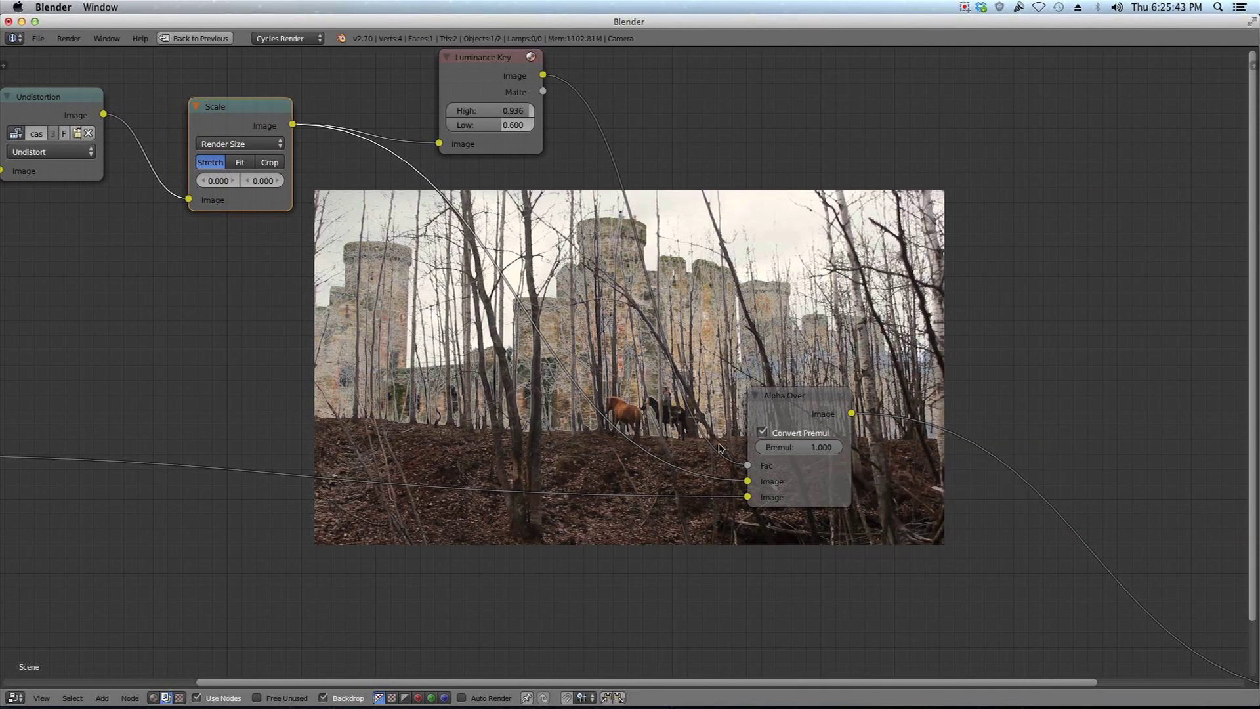
Enlarge the composite backdrop to examine the keyed edges of the branches against the castle.
middle_drag(605, 401, 672, 372)
key(v)
key(alt+v)
key(alt+v)
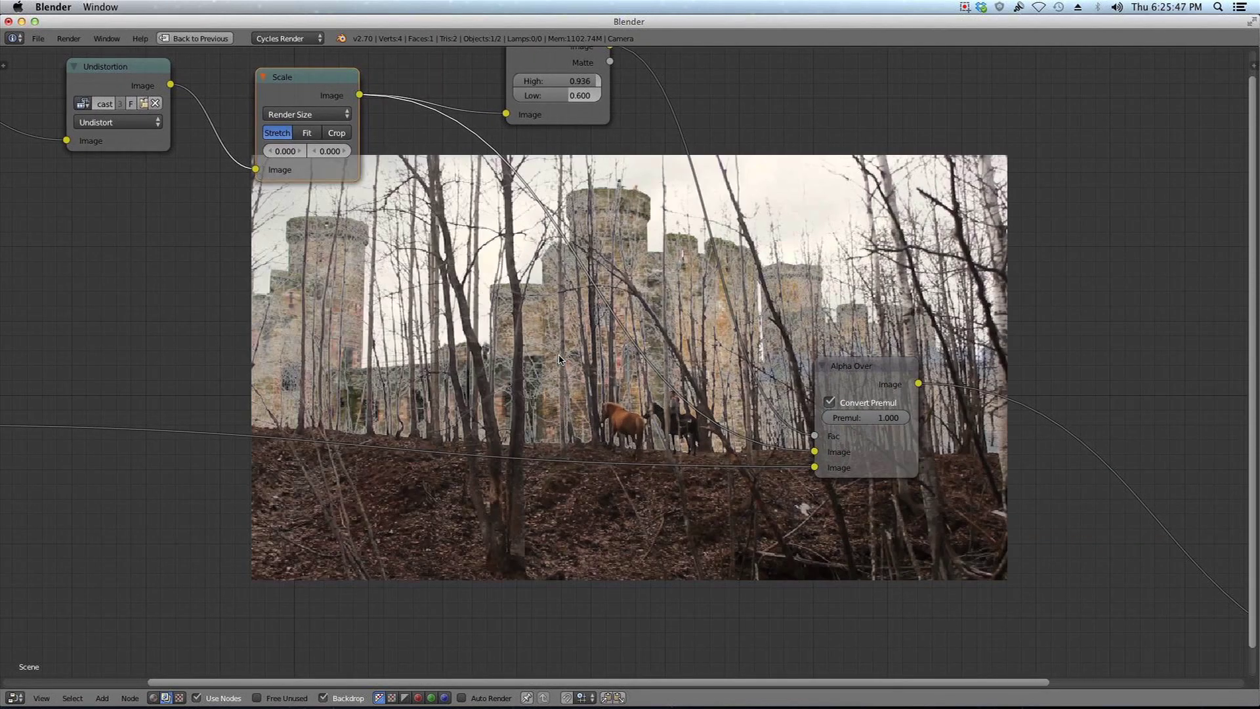
key(alt+v)
key(alt+v)
key(alt+v)
key(alt+v)
middle_drag(561, 360, 594, 386)
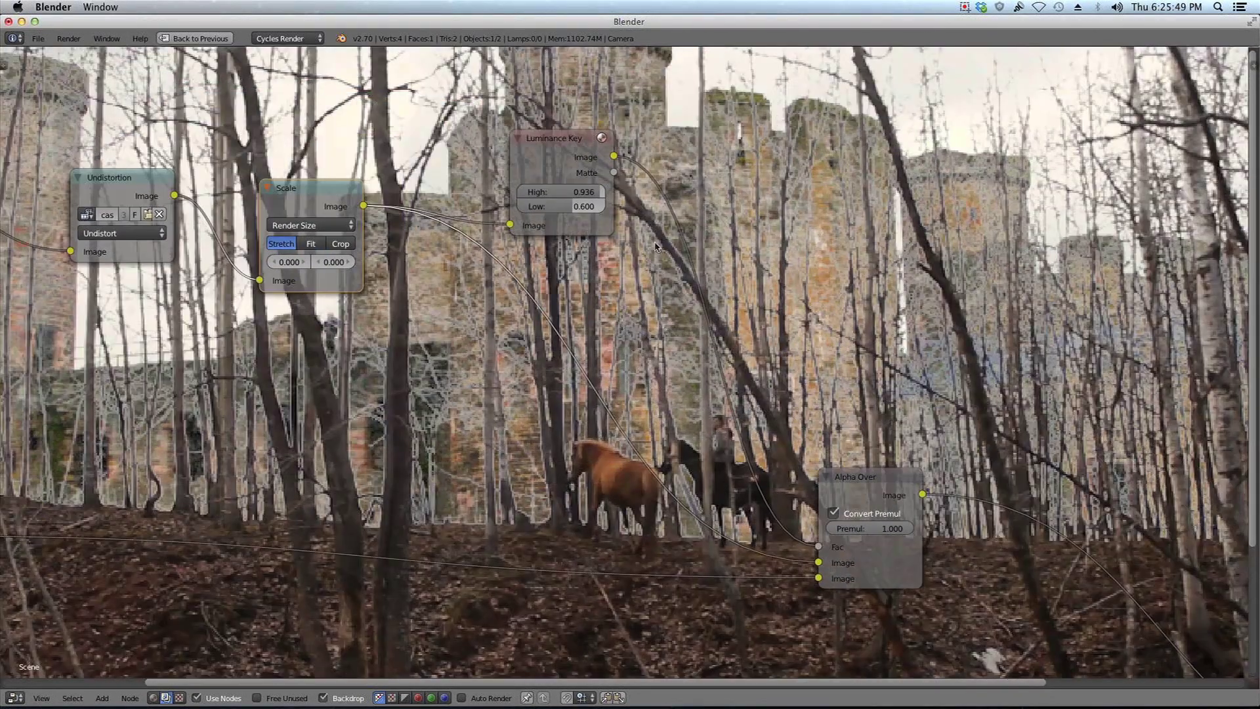
Shift the Luminance Key node aside and insert a Dilate/Erode node on its link to the Alpha Over factor.
drag(546, 143, 472, 136)
key(shift+a)
mouse_move(711, 190)
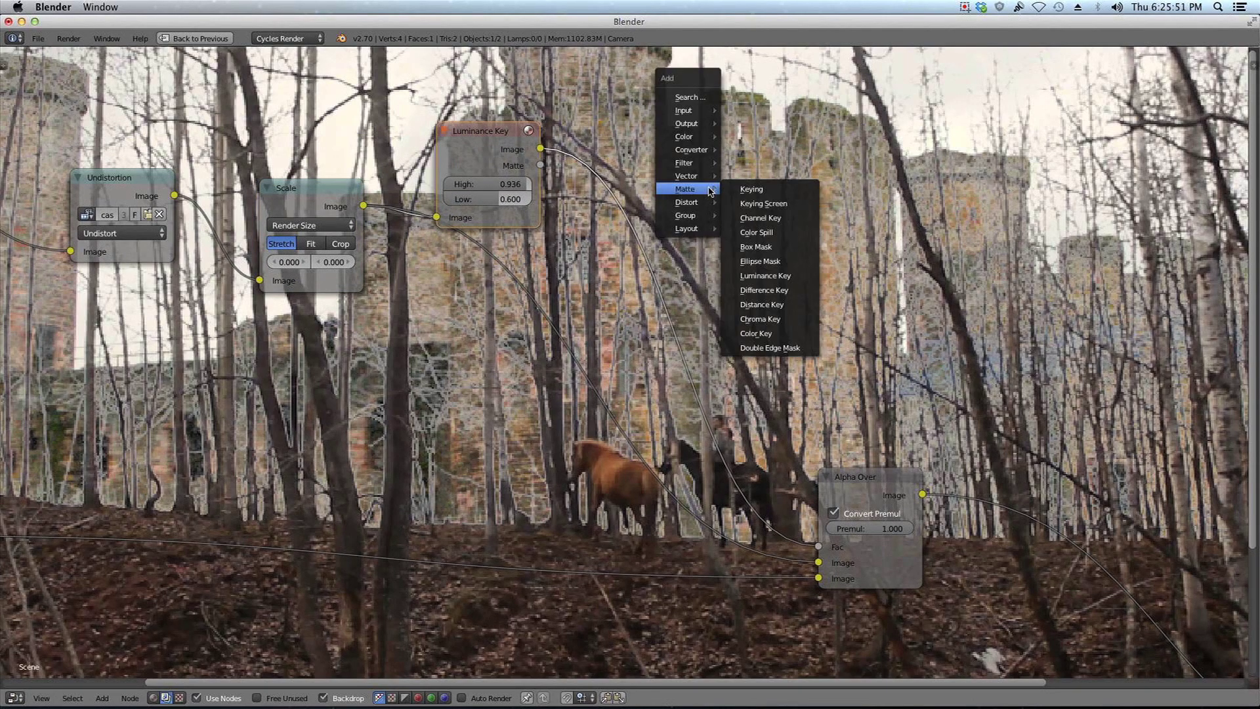
mouse_move(696, 163)
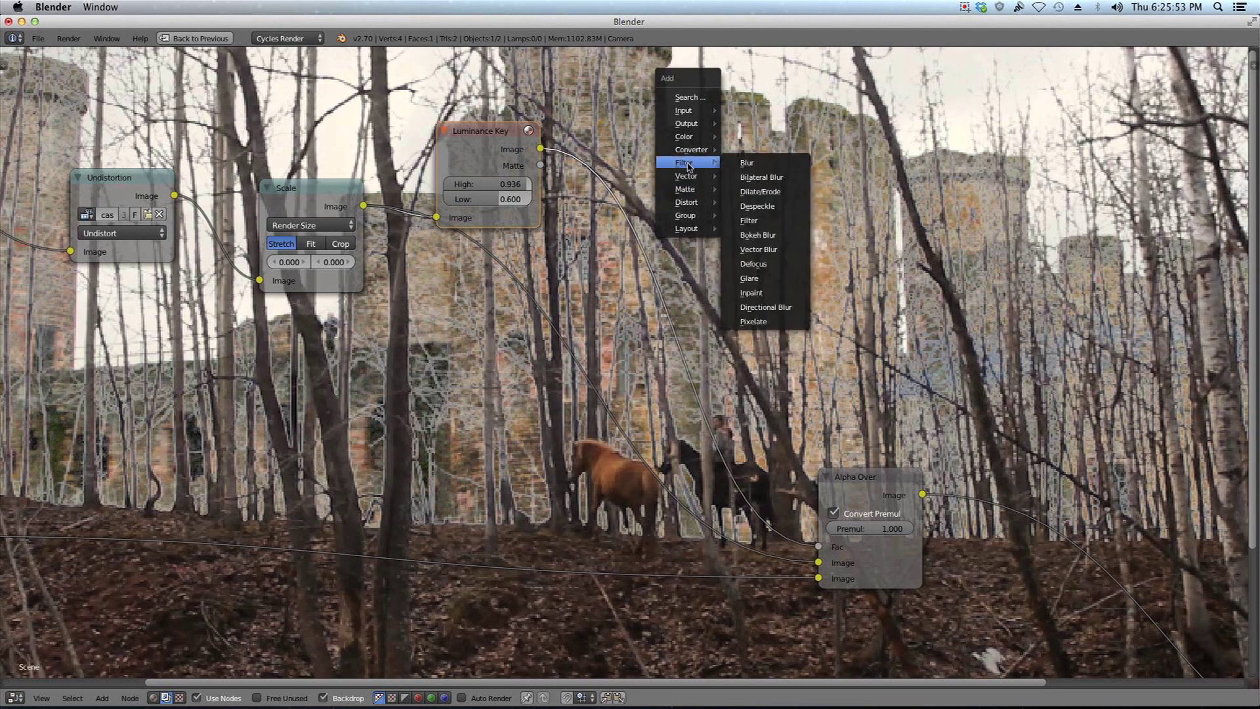
click(800, 192)
click(691, 209)
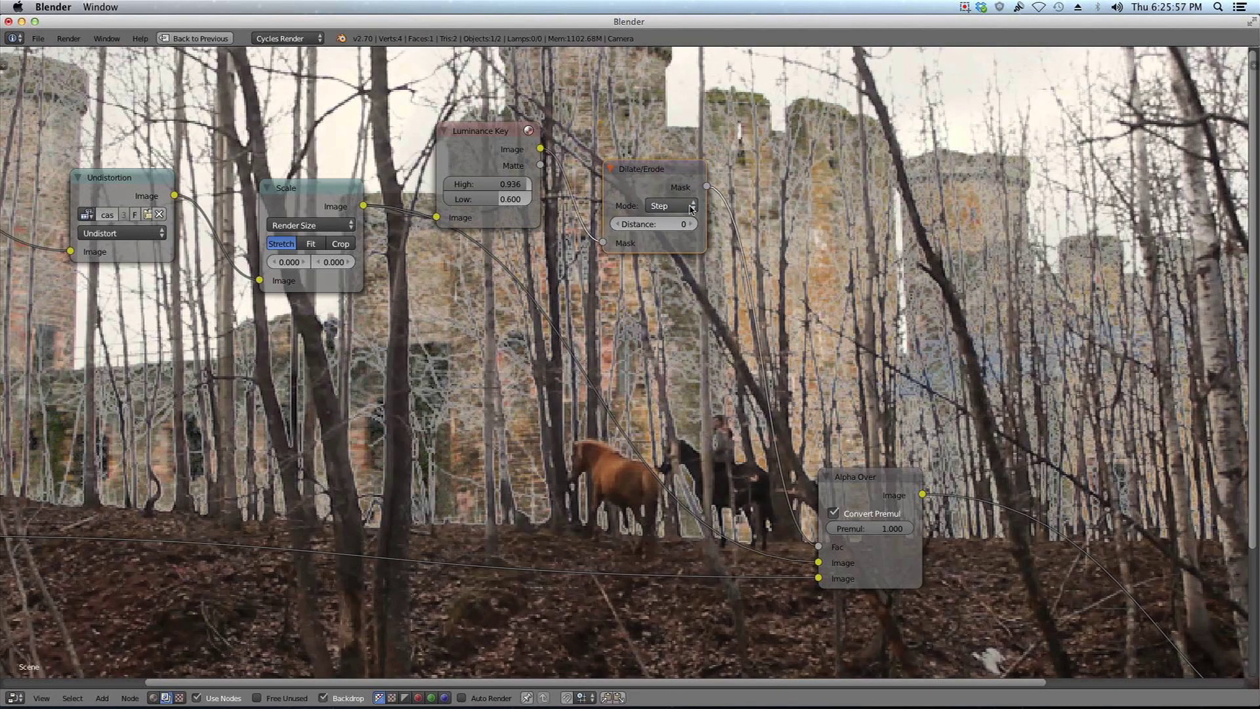
Set the Luminance Key's High to 0.800 and Low to 0.118.
text(0.600)
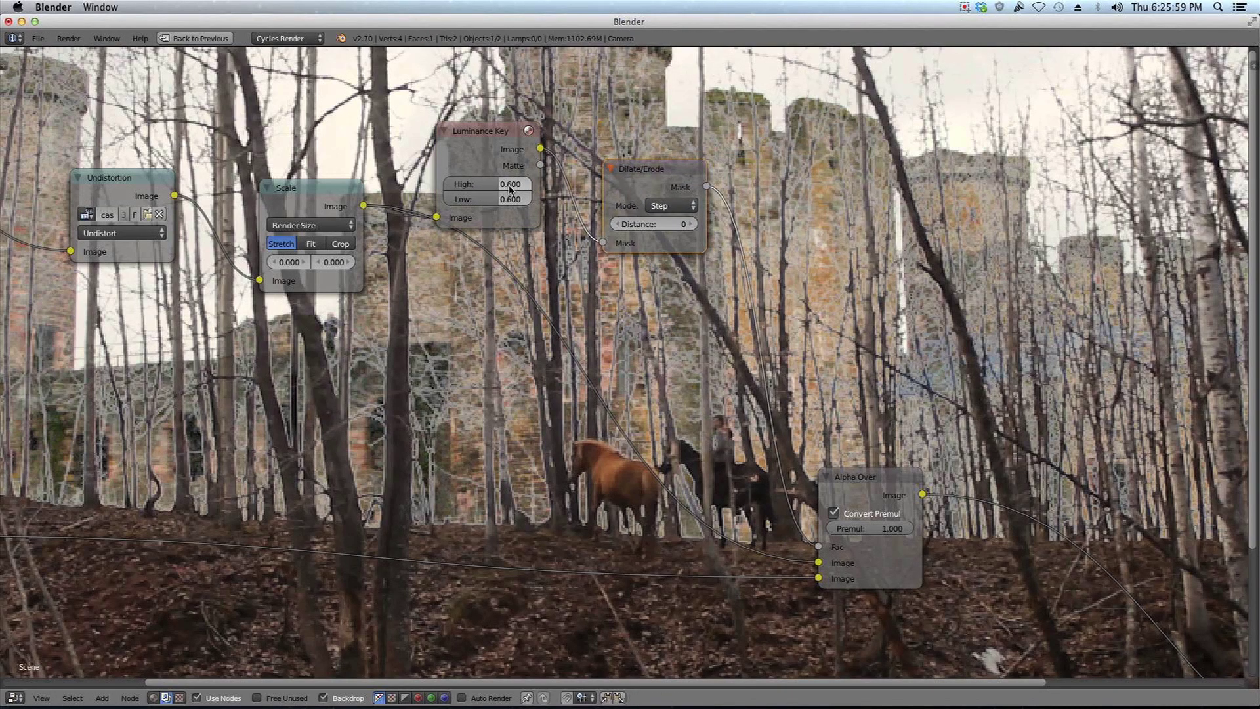
drag(504, 198, 533, 190)
middle_drag(835, 389, 741, 323)
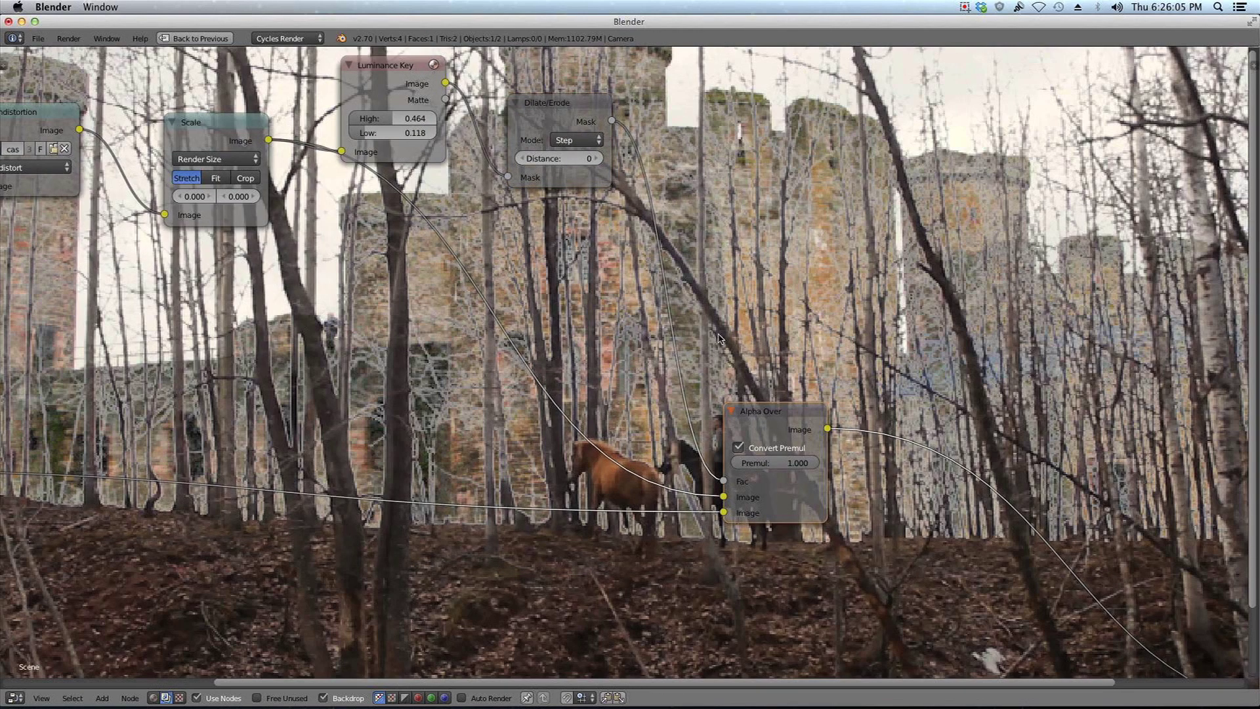
click(406, 120)
text(.8)
key(Return)
Preview the Luminance Key's matte, link its Matte output to the Alpha Over factor, and return the viewer to Alpha Over.
ctrl+shift+click(434, 98)
ctrl+shift+click(423, 86)
ctrl+shift+click(430, 90)
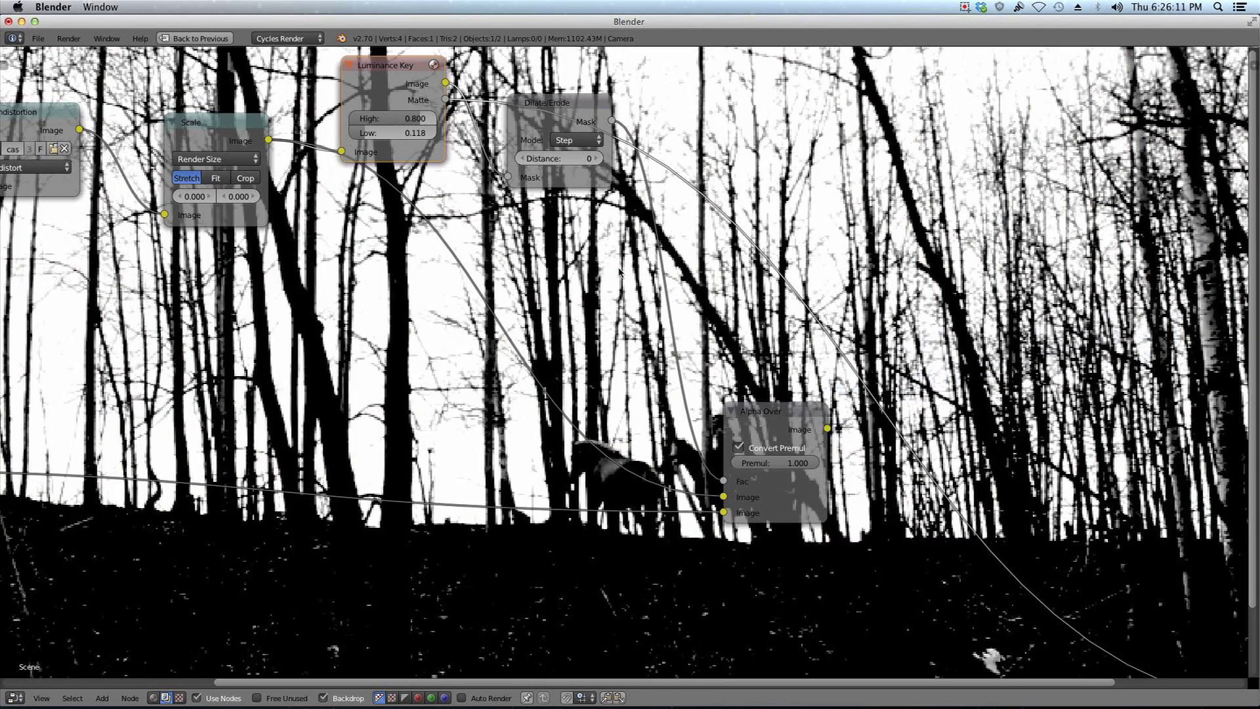
middle_drag(614, 268, 593, 258)
drag(428, 89, 706, 471)
ctrl+shift+click(771, 421)
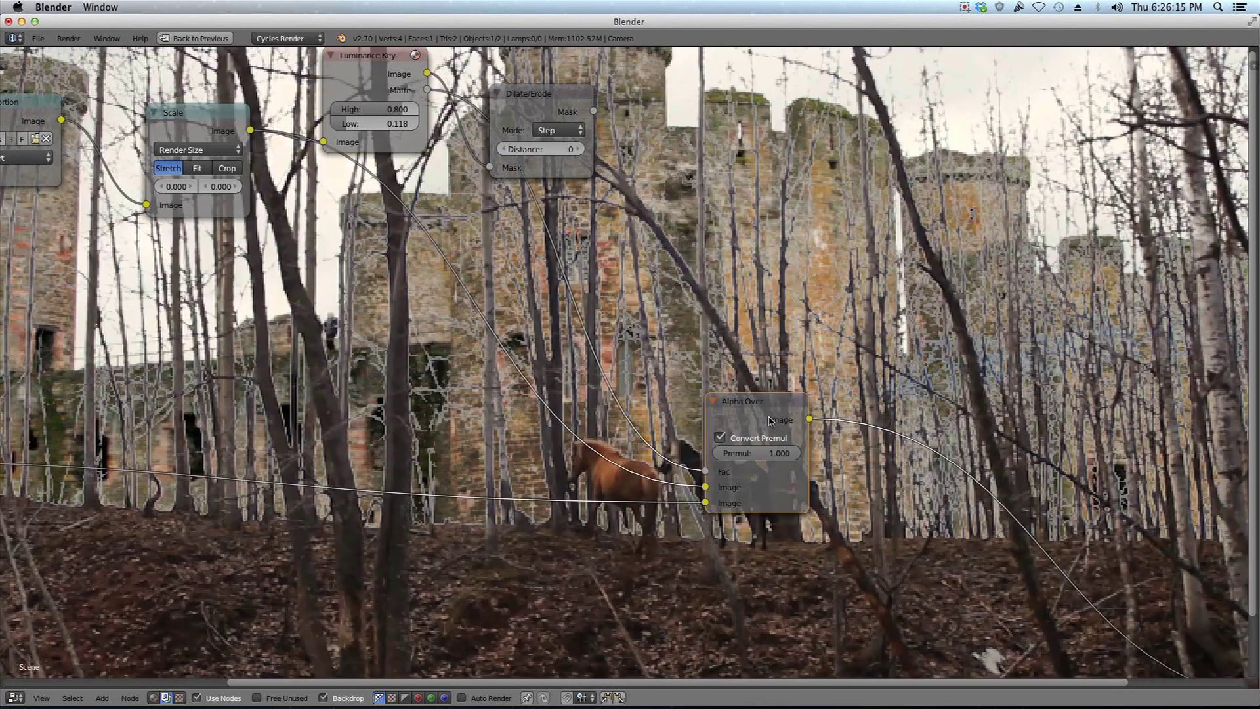
Set the Luminance Key's High to 0.655 and Low to 0.273 while viewing the castle composite.
middle_drag(595, 374, 681, 325)
alt+middle_drag(560, 366, 515, 442)
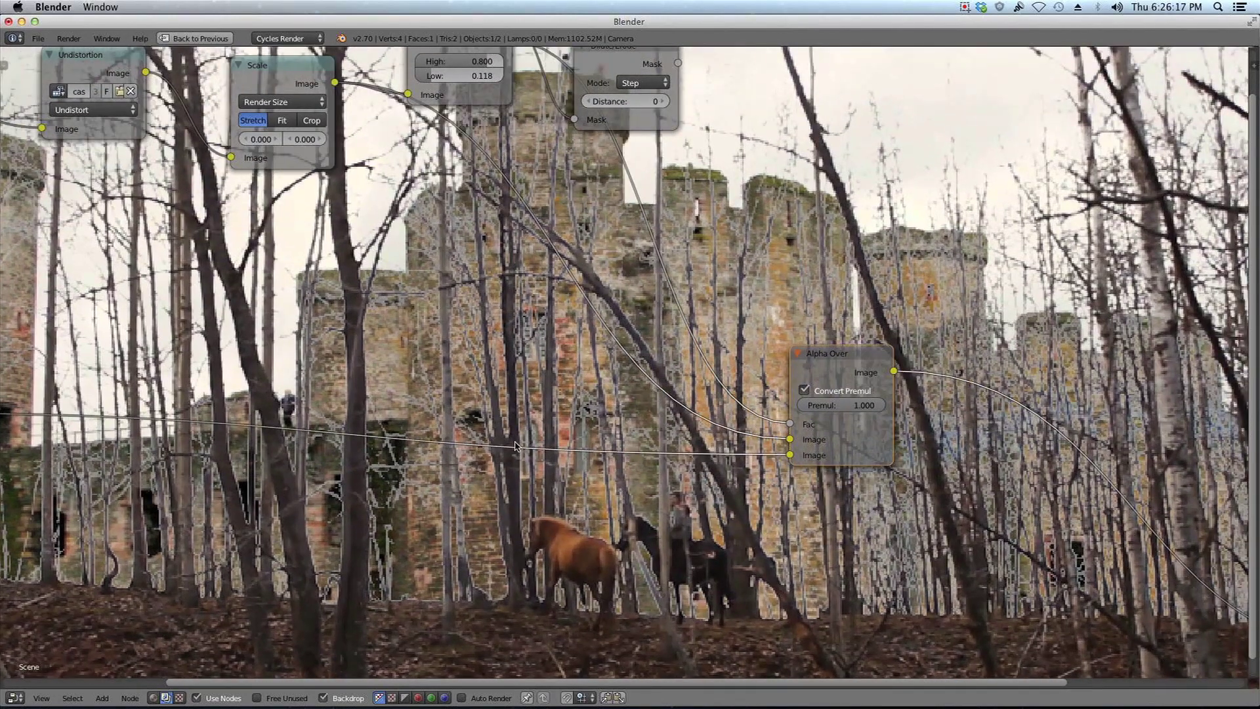
middle_drag(548, 253, 582, 306)
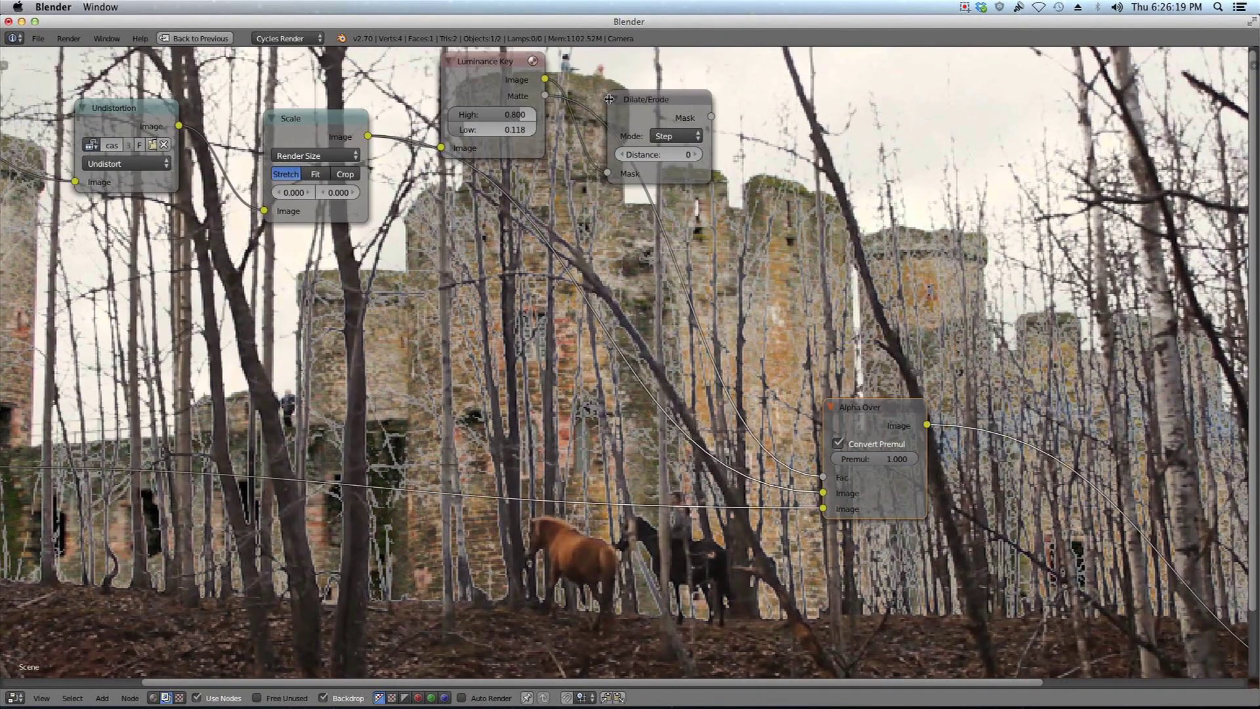
mouse_move(502, 130)
mouse_down()
mouse_move(538, 129)
mouse_move(484, 134)
mouse_move(512, 130)
mouse_up()
mouse_move(504, 115)
mouse_down()
mouse_move(515, 115)
mouse_move(469, 115)
mouse_move(511, 119)
mouse_up()
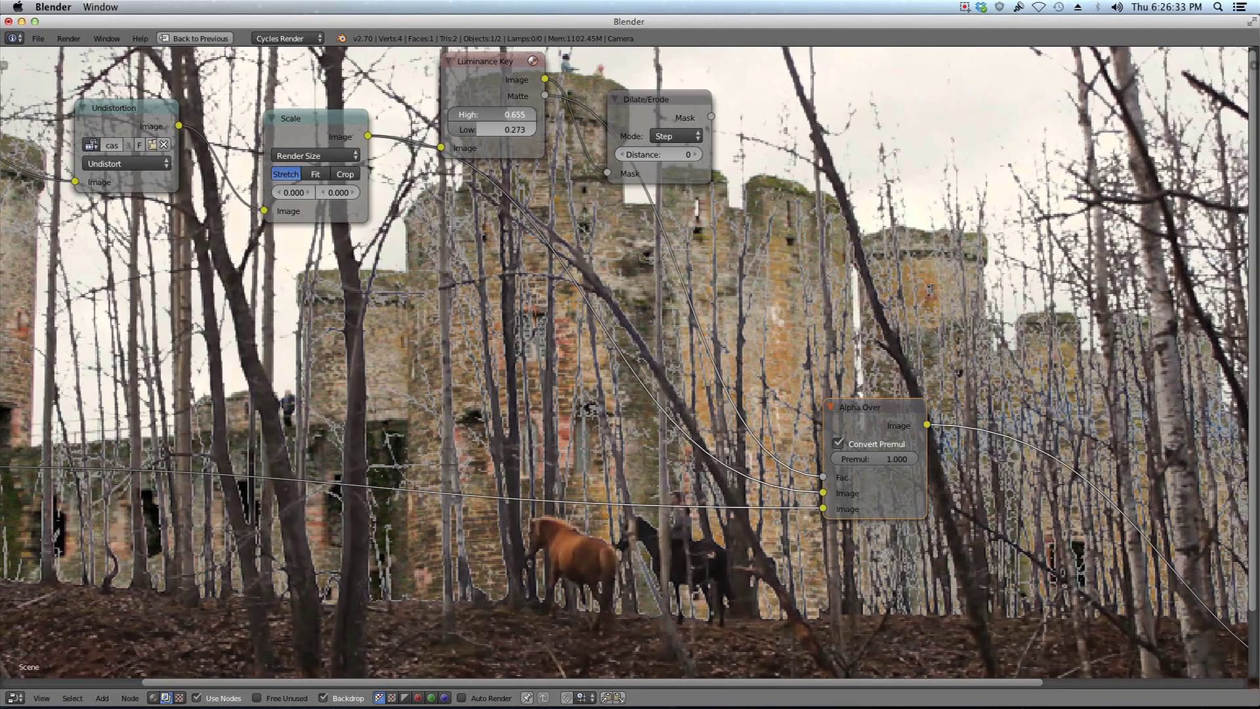
Switch the Dilate/Erode node to Feather mode and set its distance to 5.
drag(685, 109, 703, 105)
middle_drag(787, 111, 638, 201)
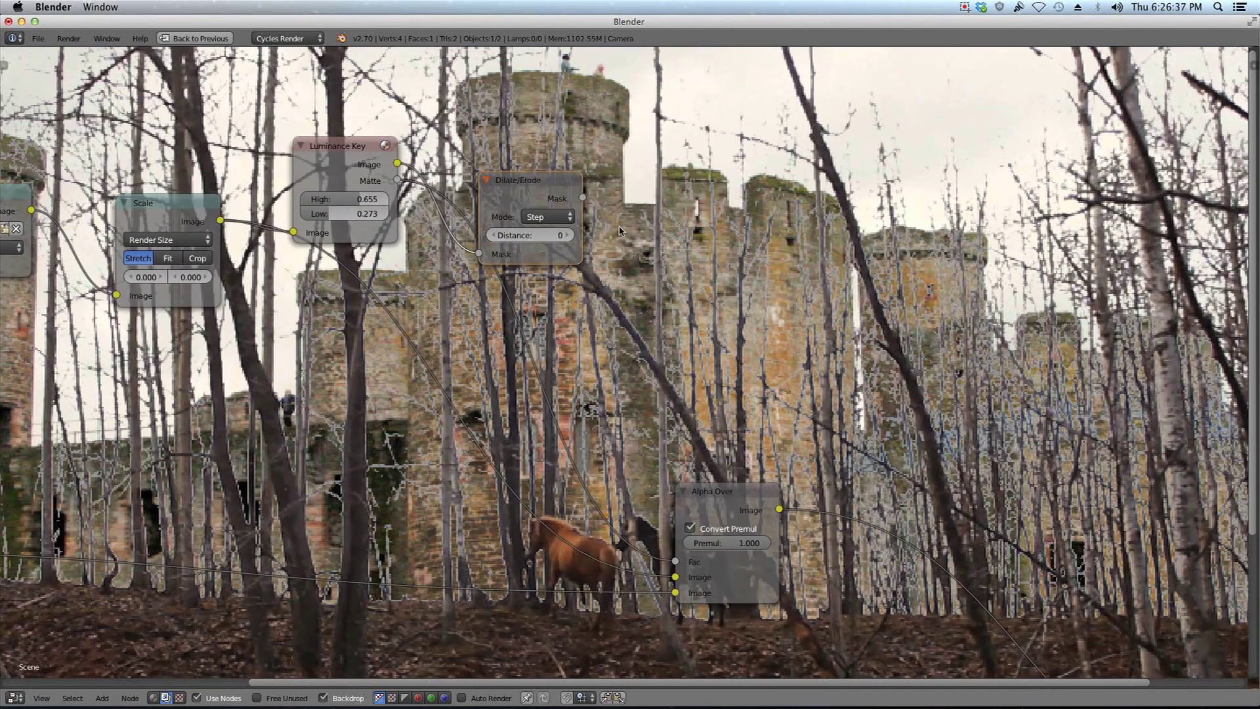
scroll(632, 241, up, 2)
click(511, 166)
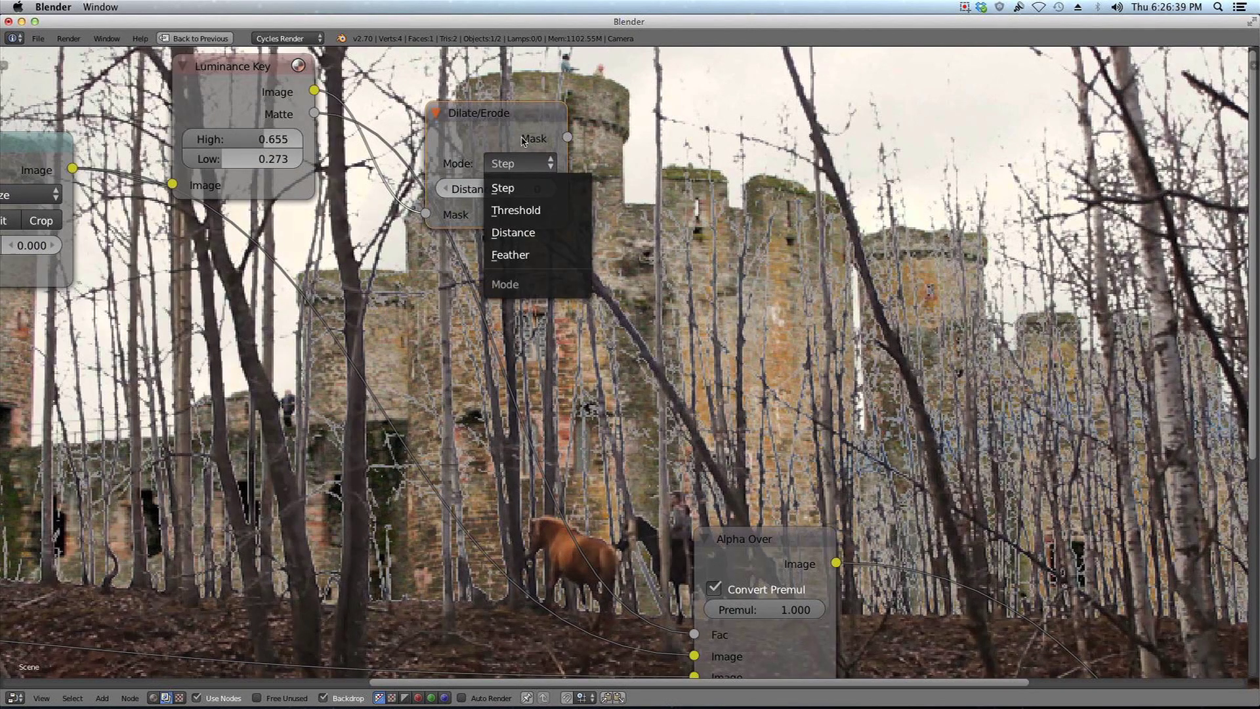
click(519, 163)
click(542, 255)
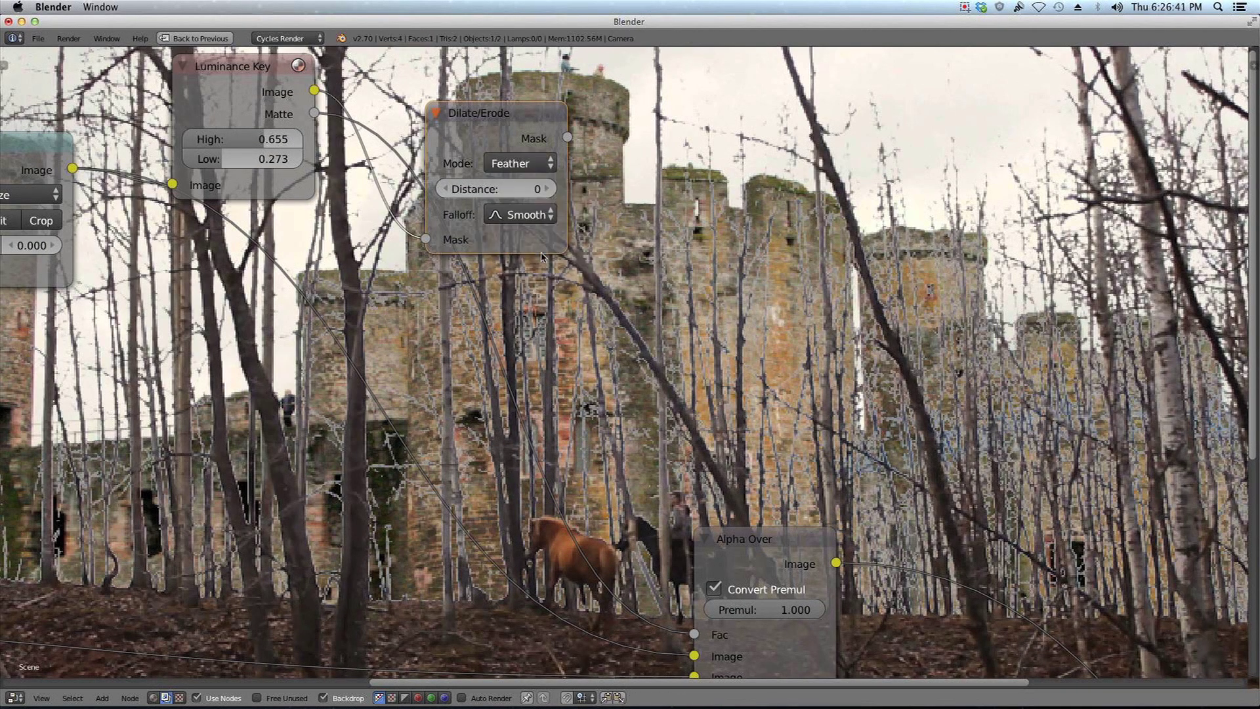
click(545, 190)
click(551, 194)
click(551, 194)
click(551, 194)
click(551, 194)
Link the Dilate/Erode node's Mask output to the Alpha Over factor.
middle_drag(552, 196, 540, 95)
drag(549, 82, 673, 580)
middle_drag(565, 343, 673, 292)
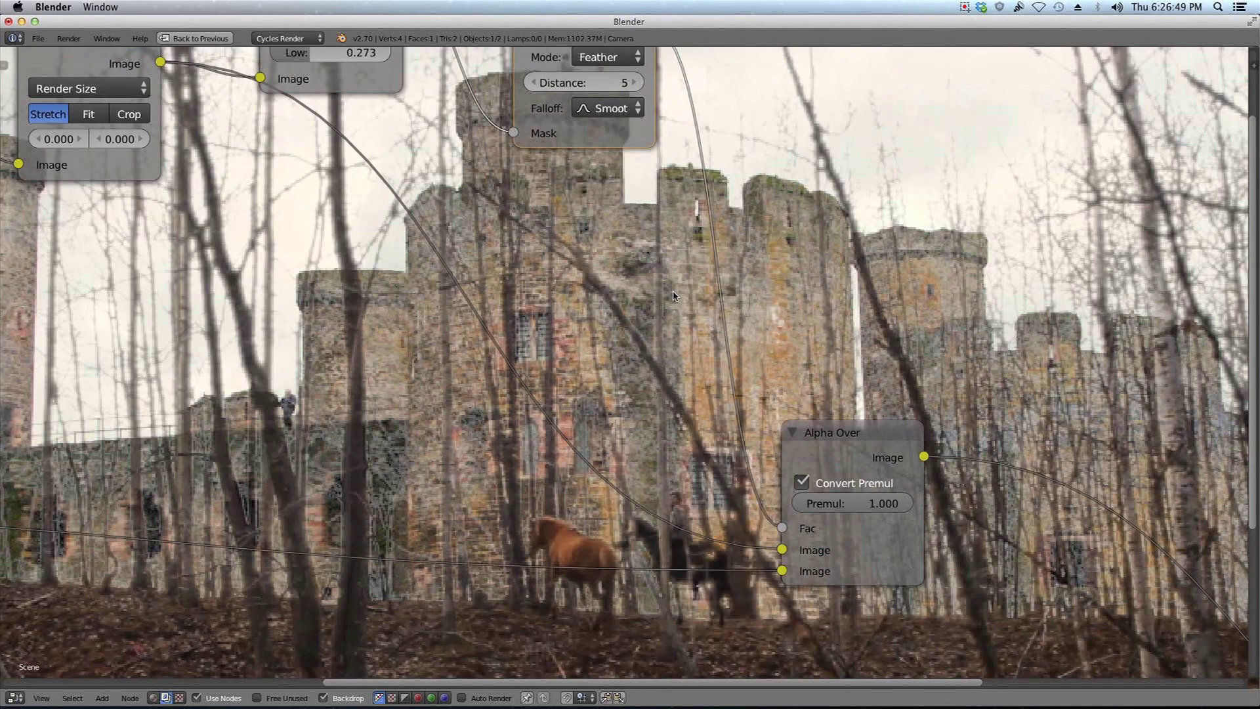
Shrink the backdrop to show the whole frame and set the Dilate/Erode distance to -3.
key(v)
key(v)
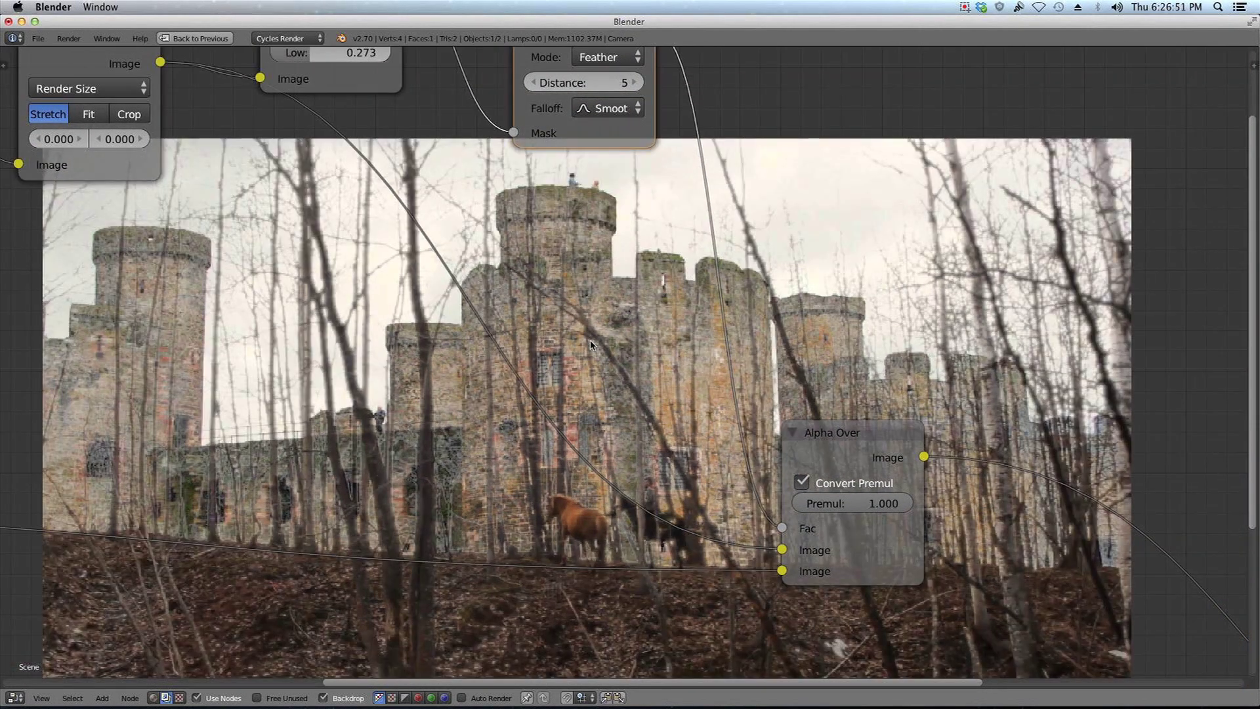
scroll(577, 249, up, 2)
click(564, 155)
click(565, 155)
click(565, 156)
click(565, 156)
click(564, 156)
click(564, 156)
click(564, 155)
click(564, 155)
click(688, 155)
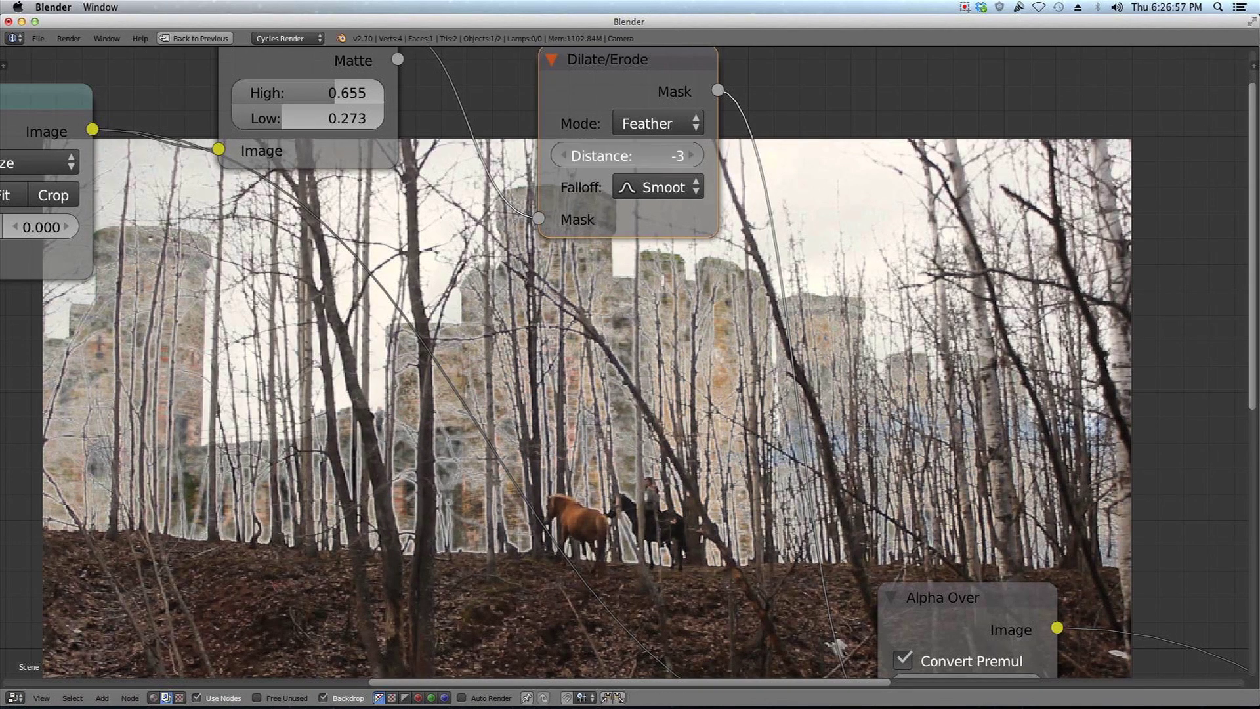
Set the Dilate/Erode node's feather distance to 2.
click(688, 154)
click(688, 155)
click(688, 154)
click(687, 154)
click(688, 154)
click(689, 156)
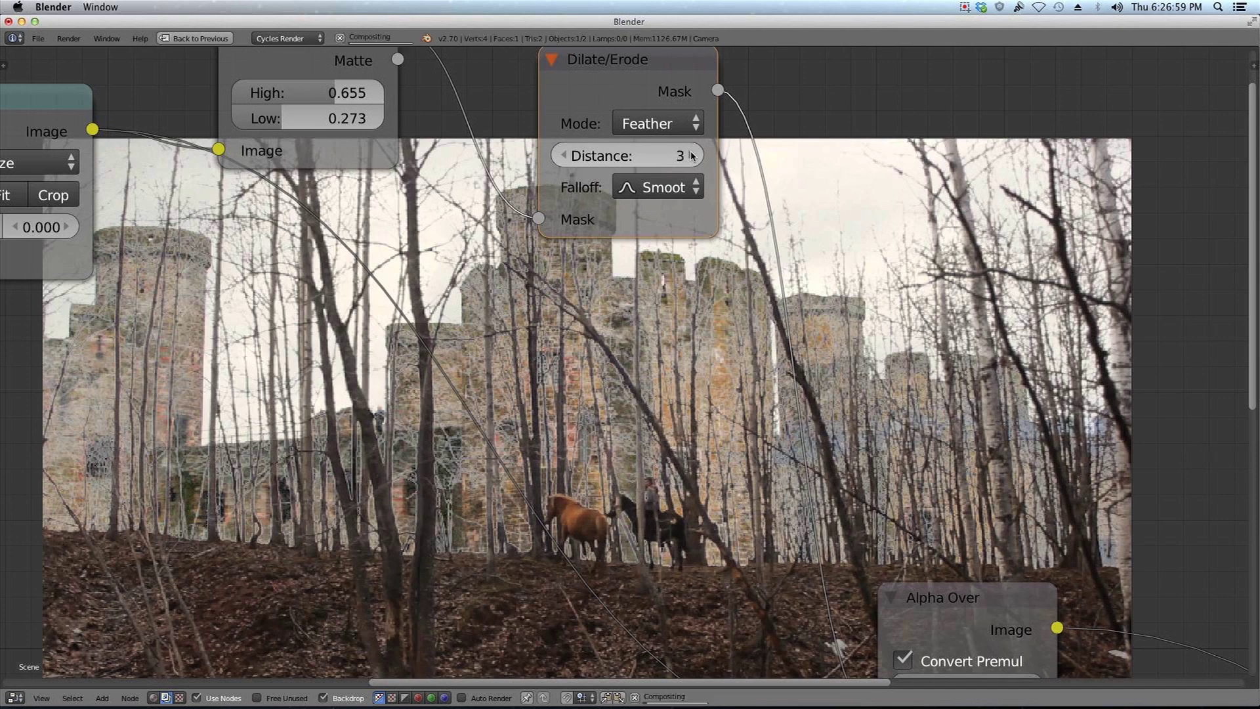
click(564, 155)
Raise the Luminance Key's High value to 0.836.
middle_drag(495, 152, 511, 161)
drag(347, 105, 330, 128)
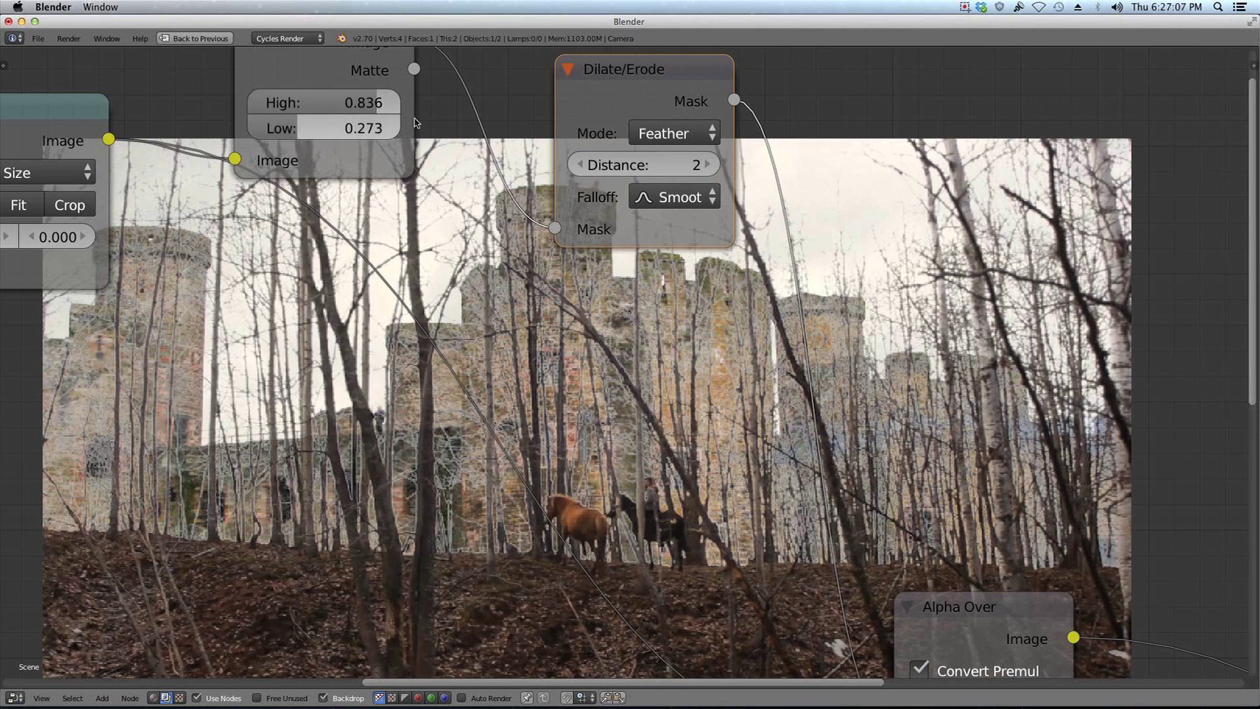
middle_drag(421, 120, 429, 125)
drag(419, 76, 561, 233)
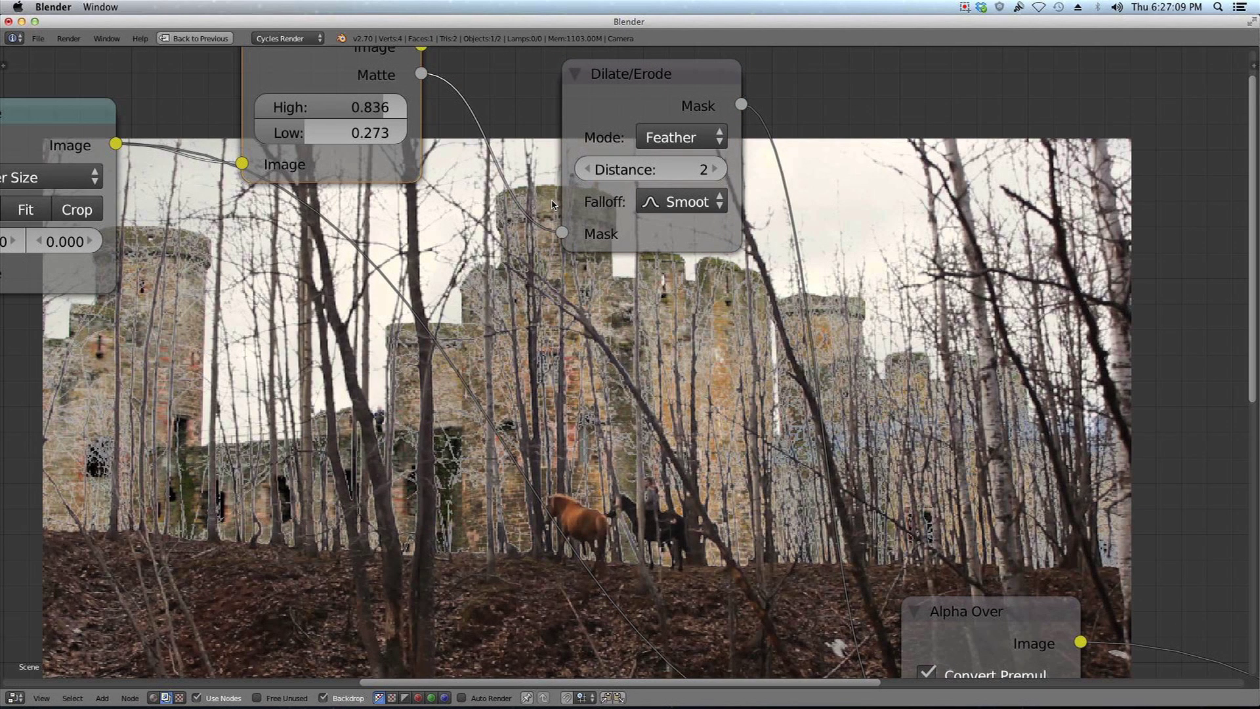
middle_drag(477, 165, 496, 222)
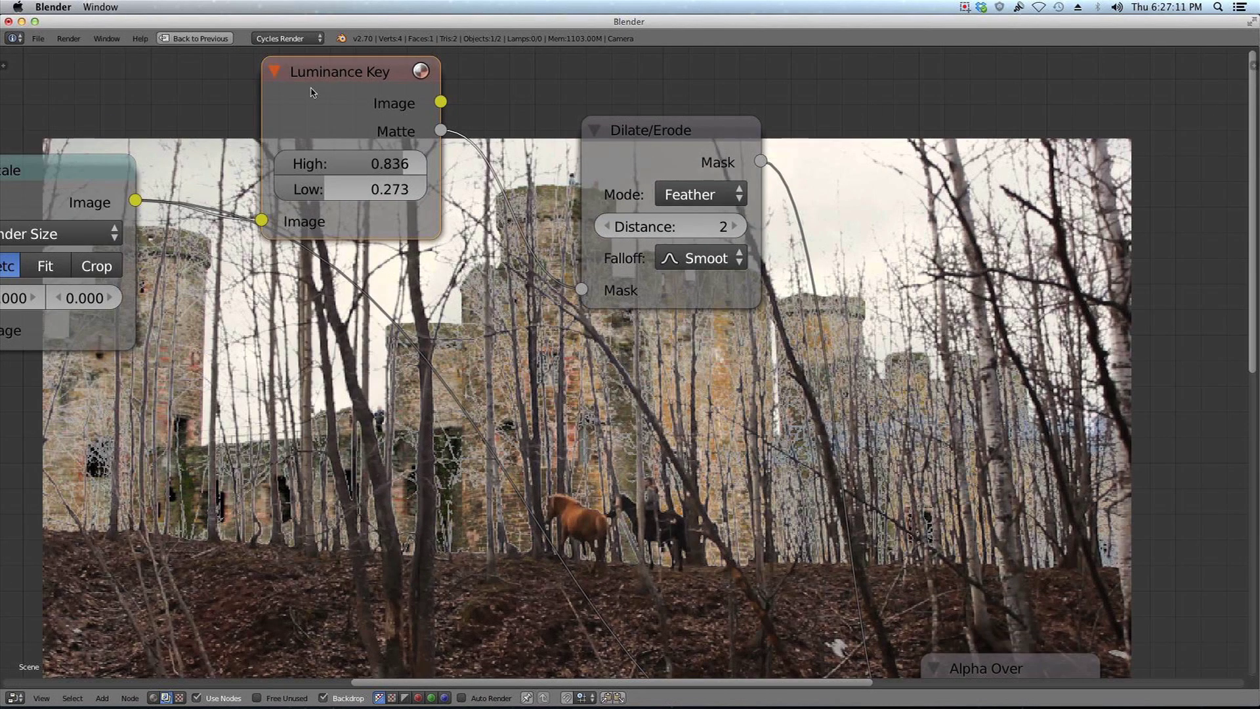
scroll(763, 322, down, 2)
middle_drag(765, 333, 664, 225)
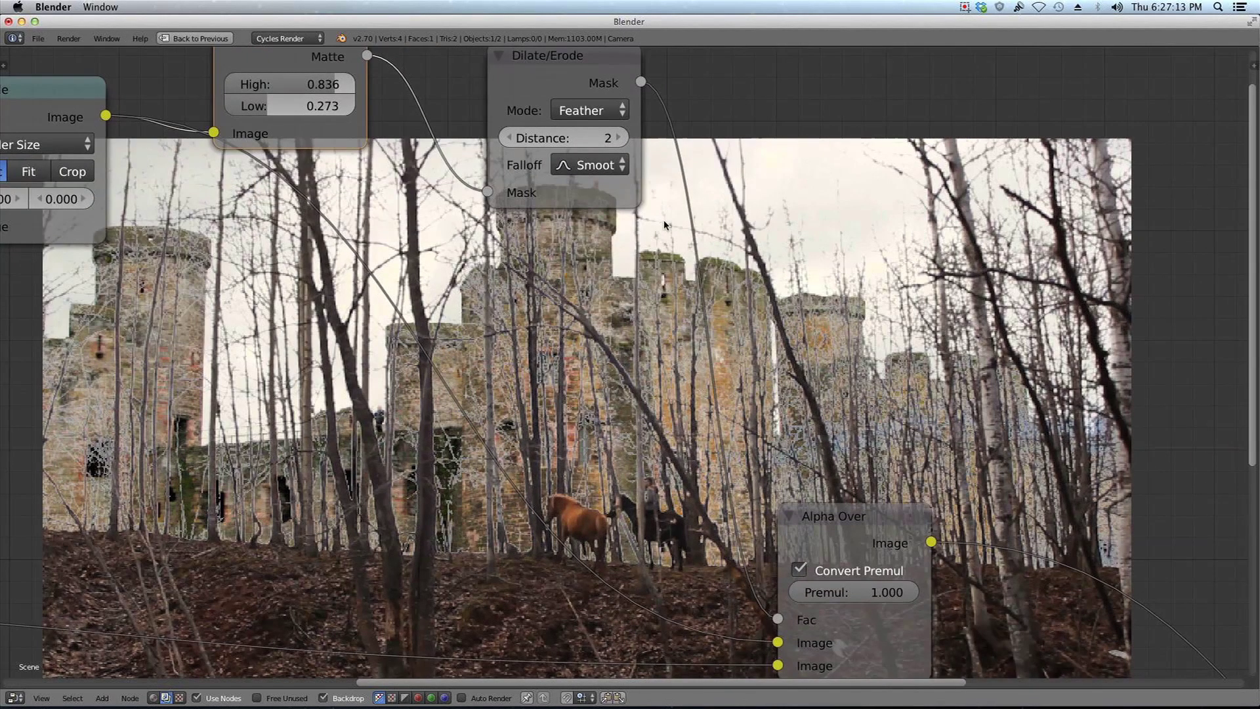
middle_drag(485, 358, 551, 396)
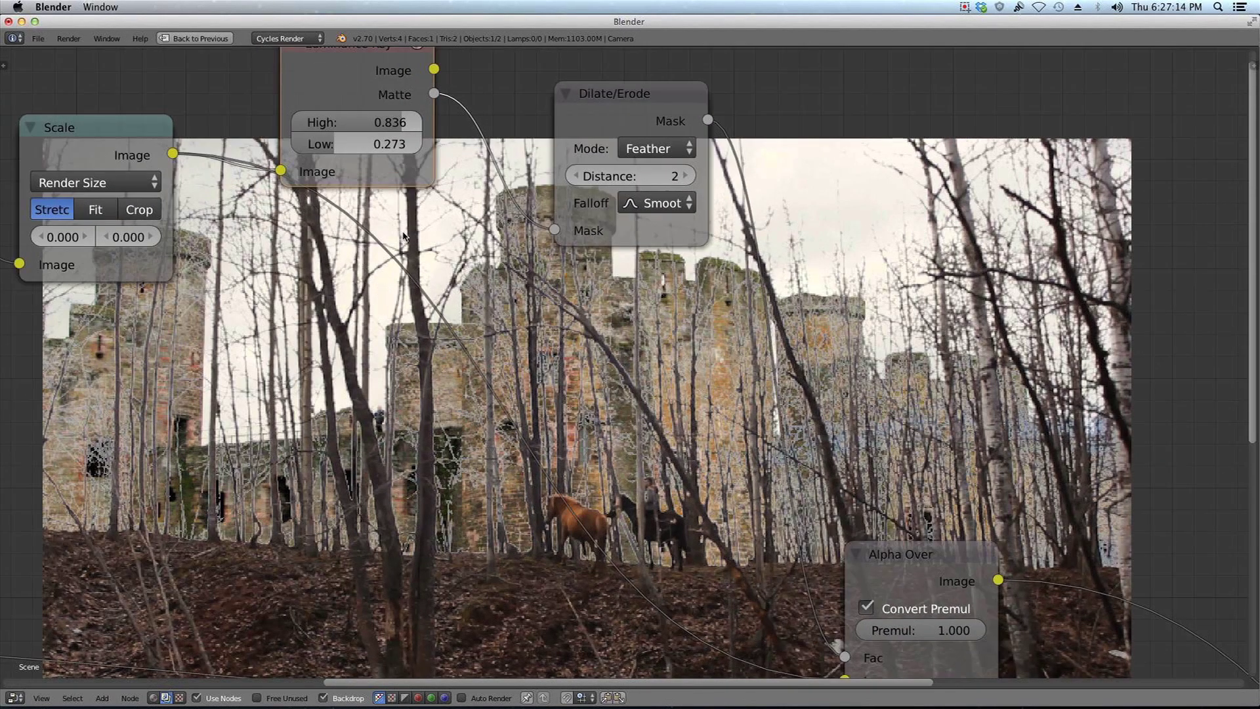
Try a feather distance of 4 on the Dilate/Erode node and settle on 3.
click(685, 176)
click(685, 176)
middle_drag(606, 320, 749, 334)
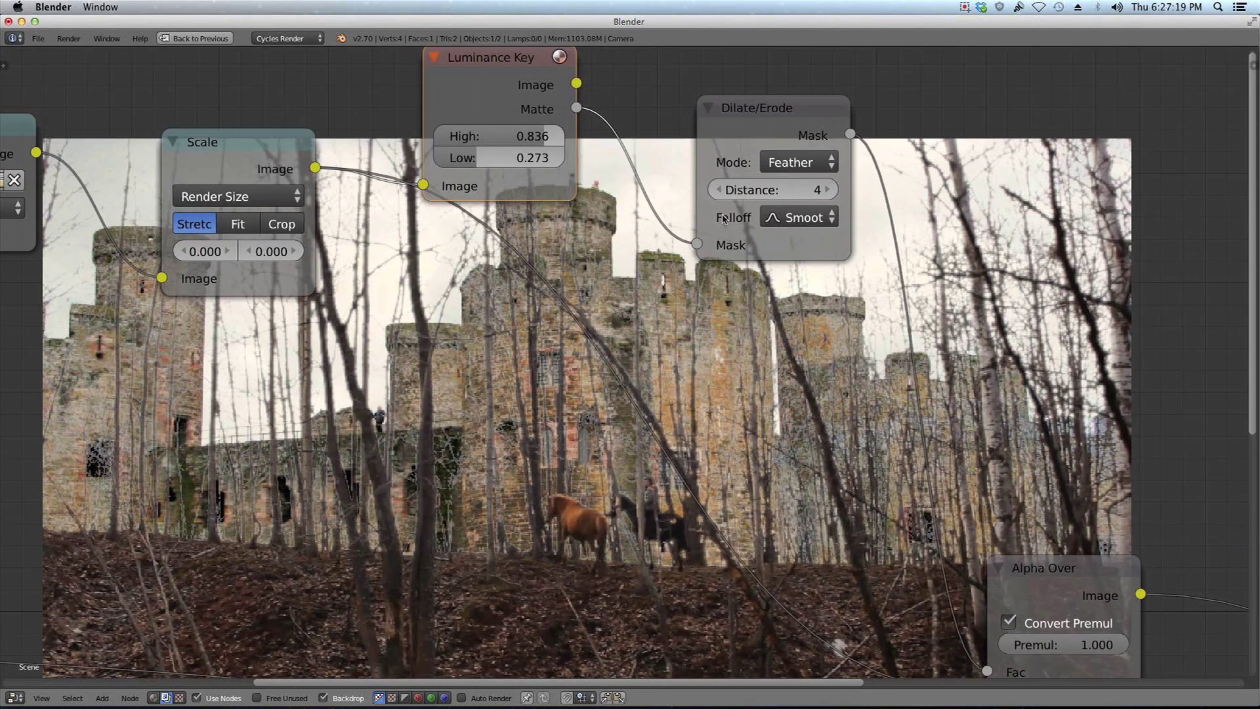
click(718, 189)
Set the Luminance Key's High to 1.000 and Low to 0.091.
drag(503, 160, 528, 159)
drag(505, 137, 475, 166)
mouse_move(554, 137)
mouse_down()
mouse_move(577, 136)
mouse_move(533, 143)
mouse_up()
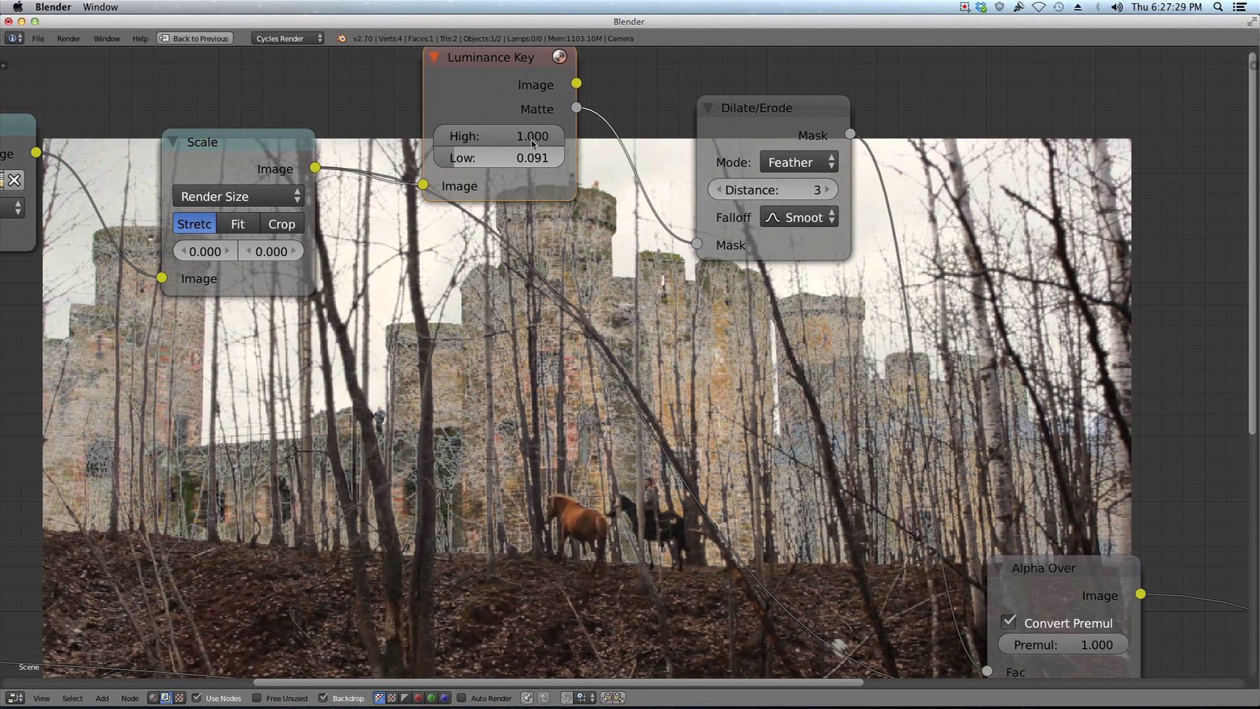
Switch the Dilate/Erode node to Distance mode and set its distance to 1.
click(791, 165)
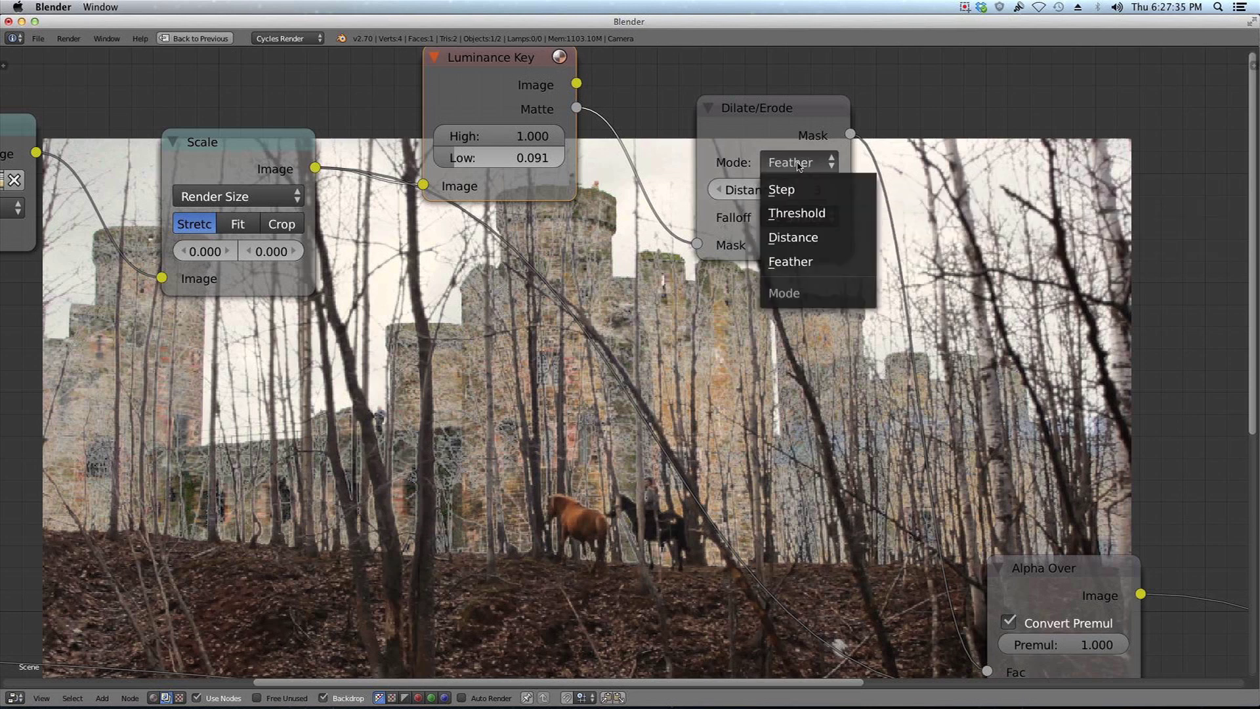
click(816, 238)
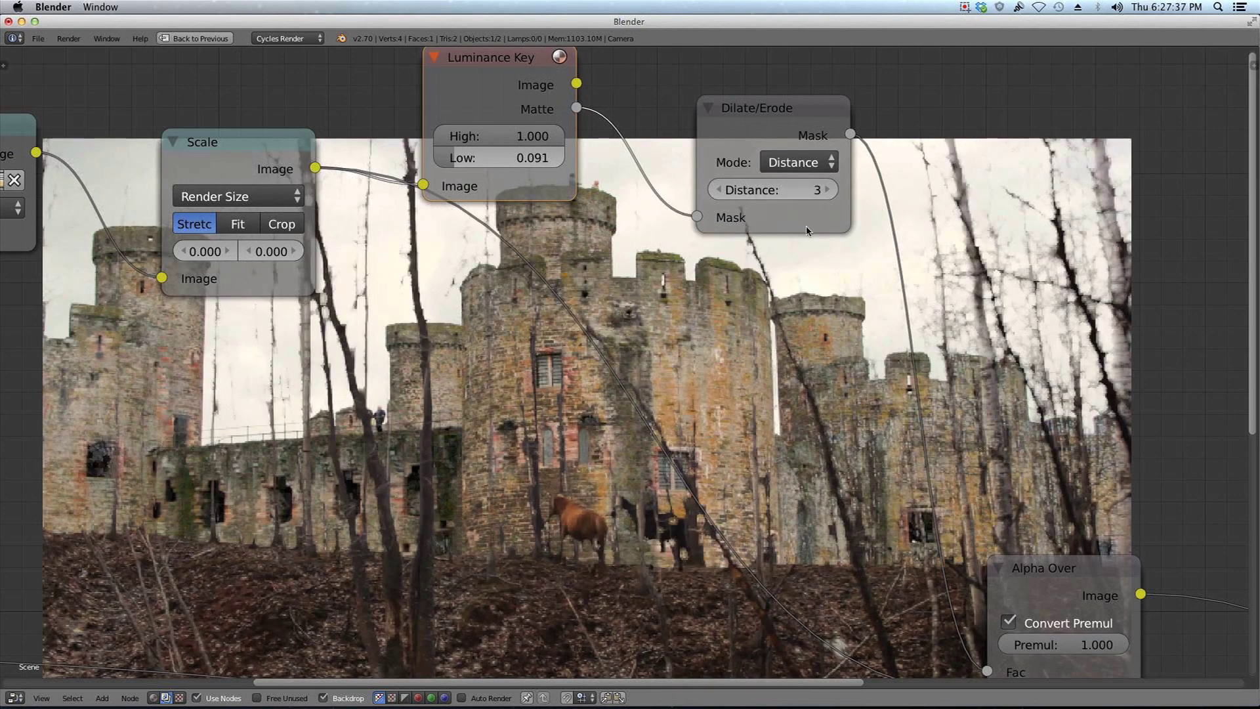
click(720, 190)
click(720, 189)
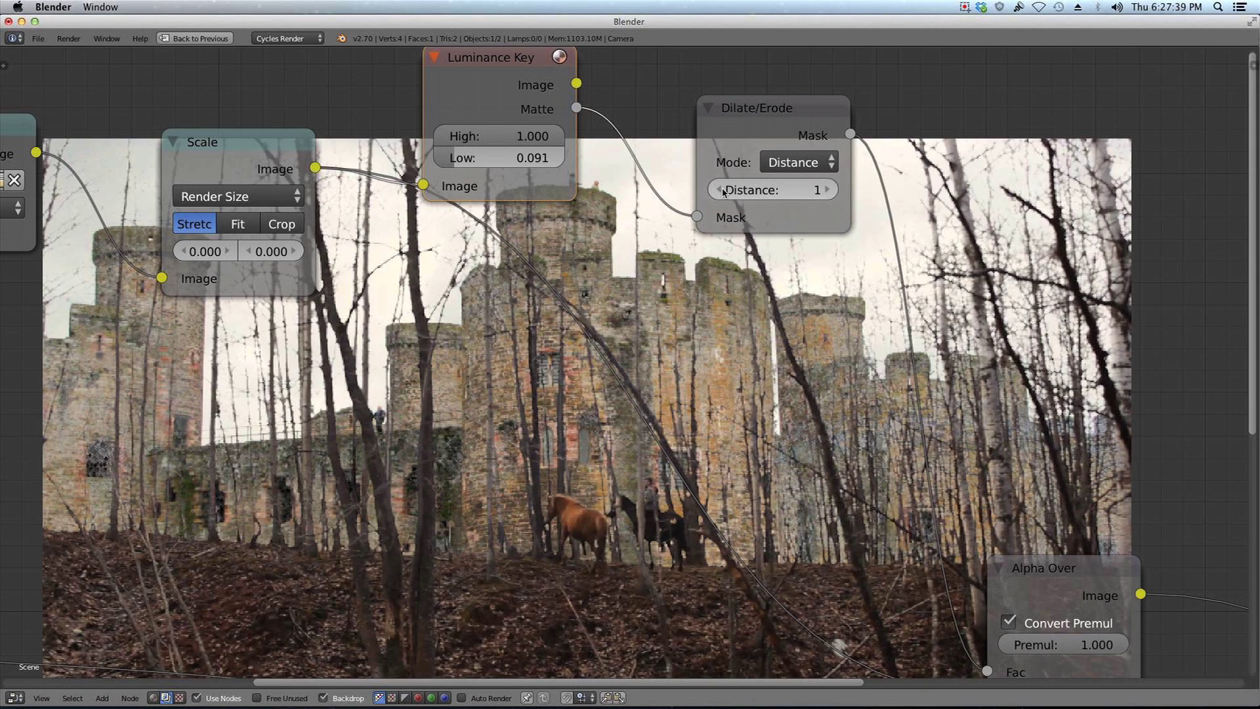
Insert a Blur node between Dilate/Erode and the Alpha Over factor and set its filter to Fast Gaussian.
scroll(670, 242, right, 5)
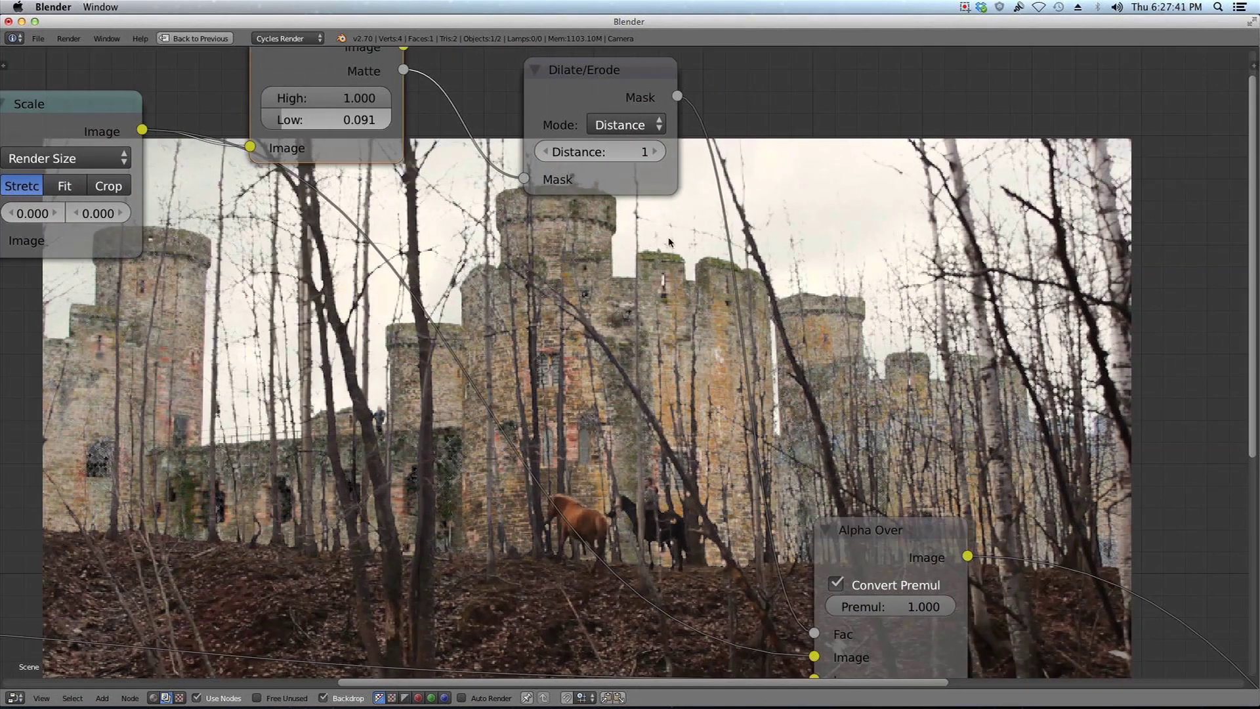
key(shift+a)
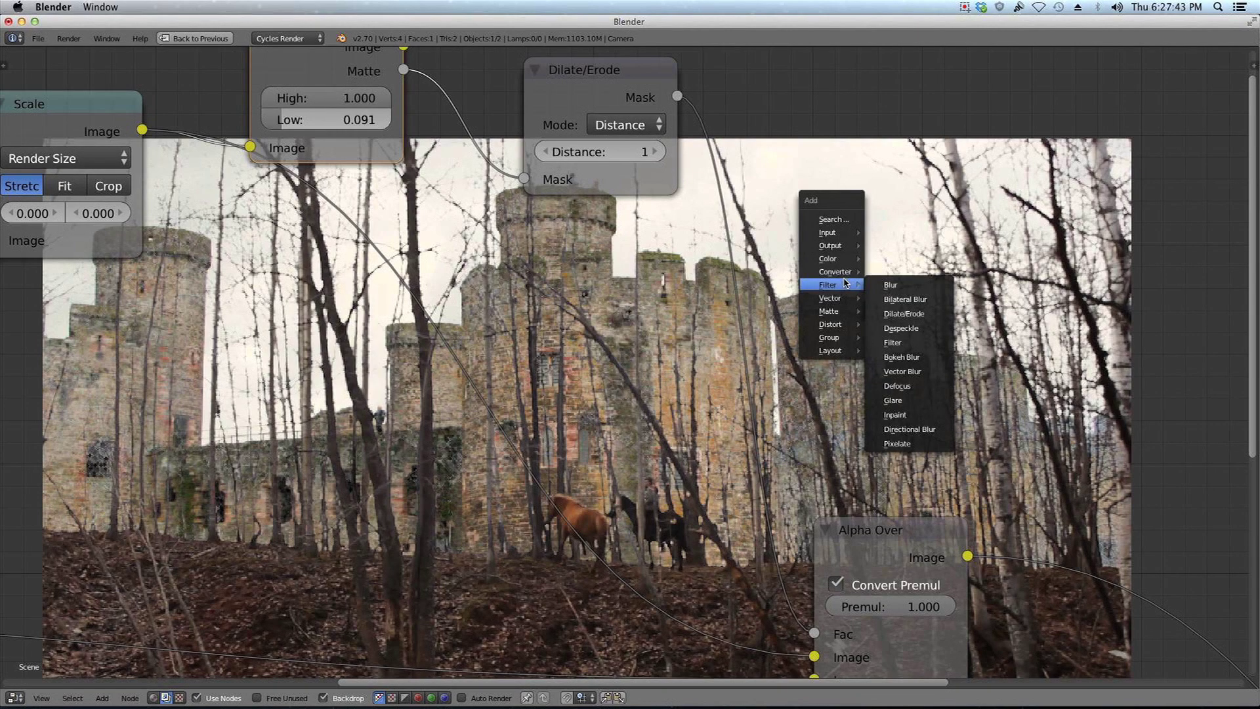
click(891, 285)
click(732, 183)
click(776, 251)
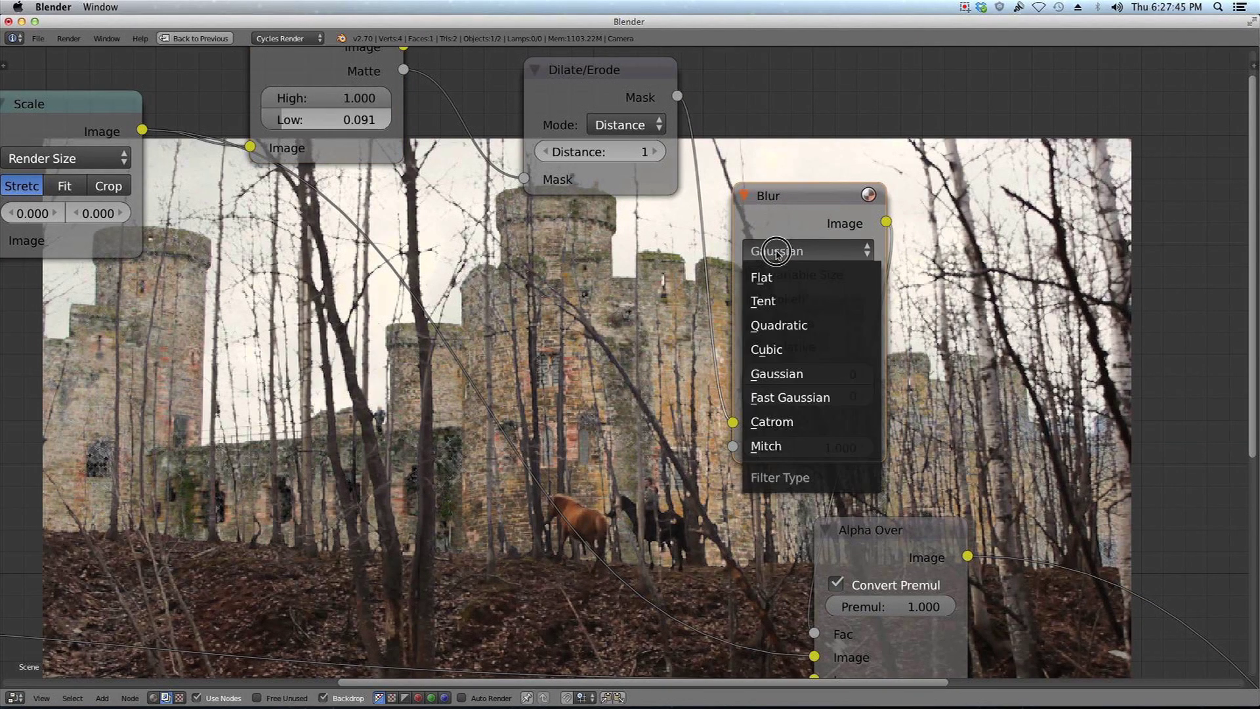
click(813, 397)
Set the Blur node's relative X and Y sizes to 0.13%.
click(833, 351)
text(0.0)
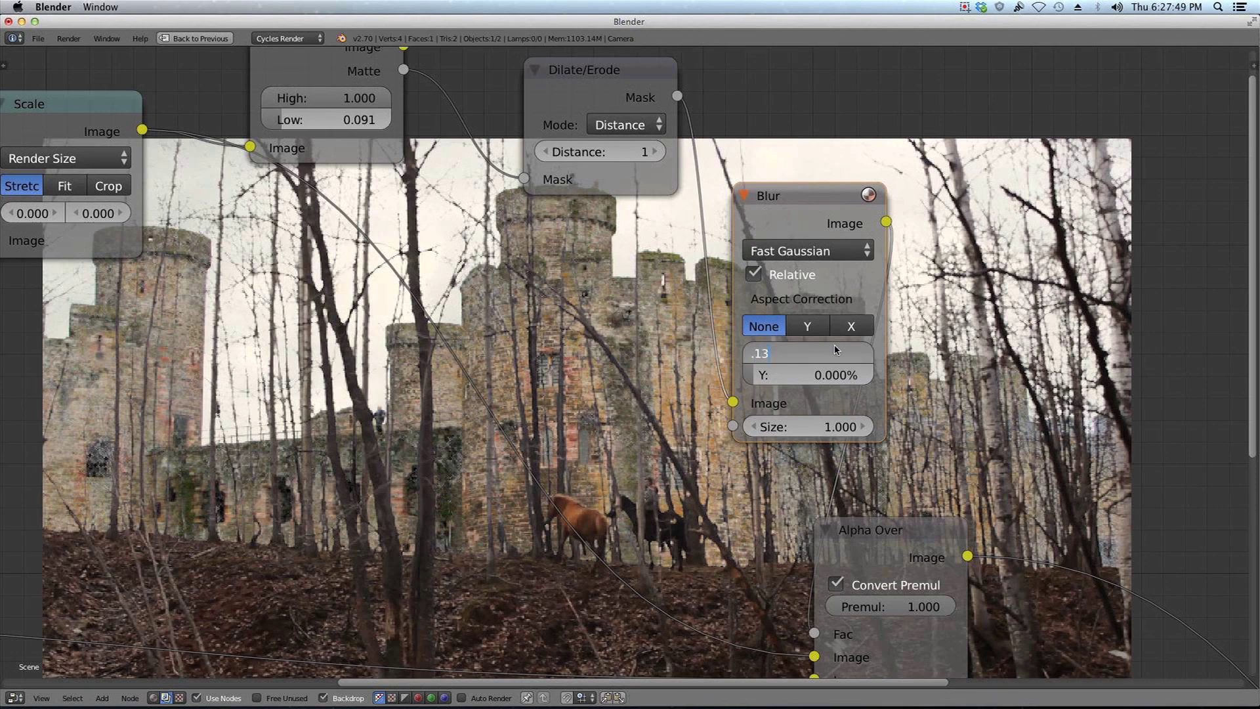
key(Return)
click(825, 371)
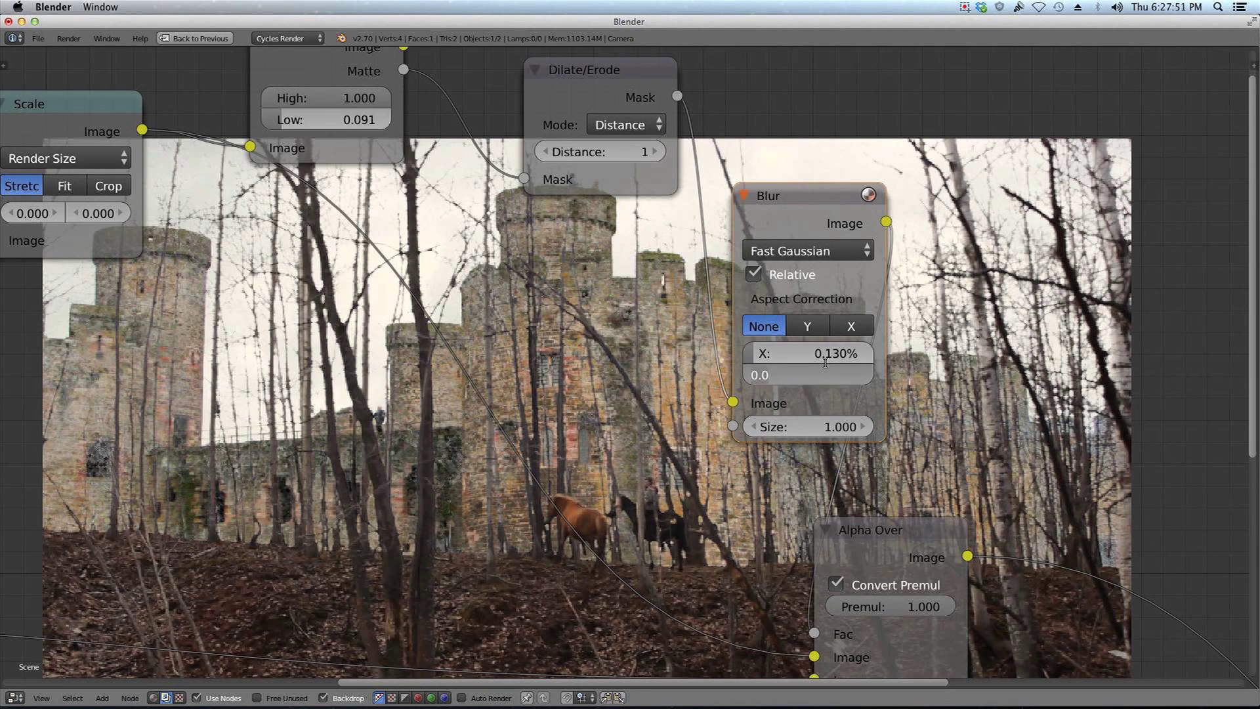
key(Return)
Try a Dilate/Erode distance of 3 and return it to 1.
scroll(827, 365, down, 3)
middle_drag(813, 333, 881, 329)
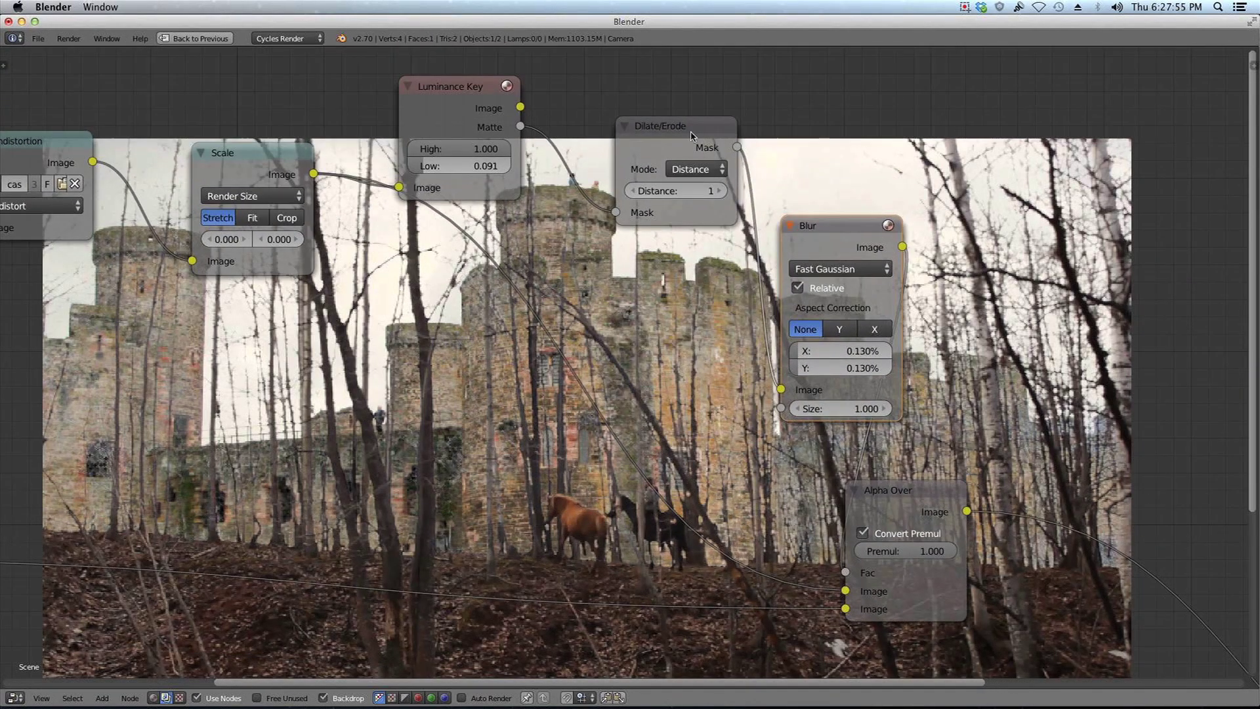
click(718, 191)
click(718, 191)
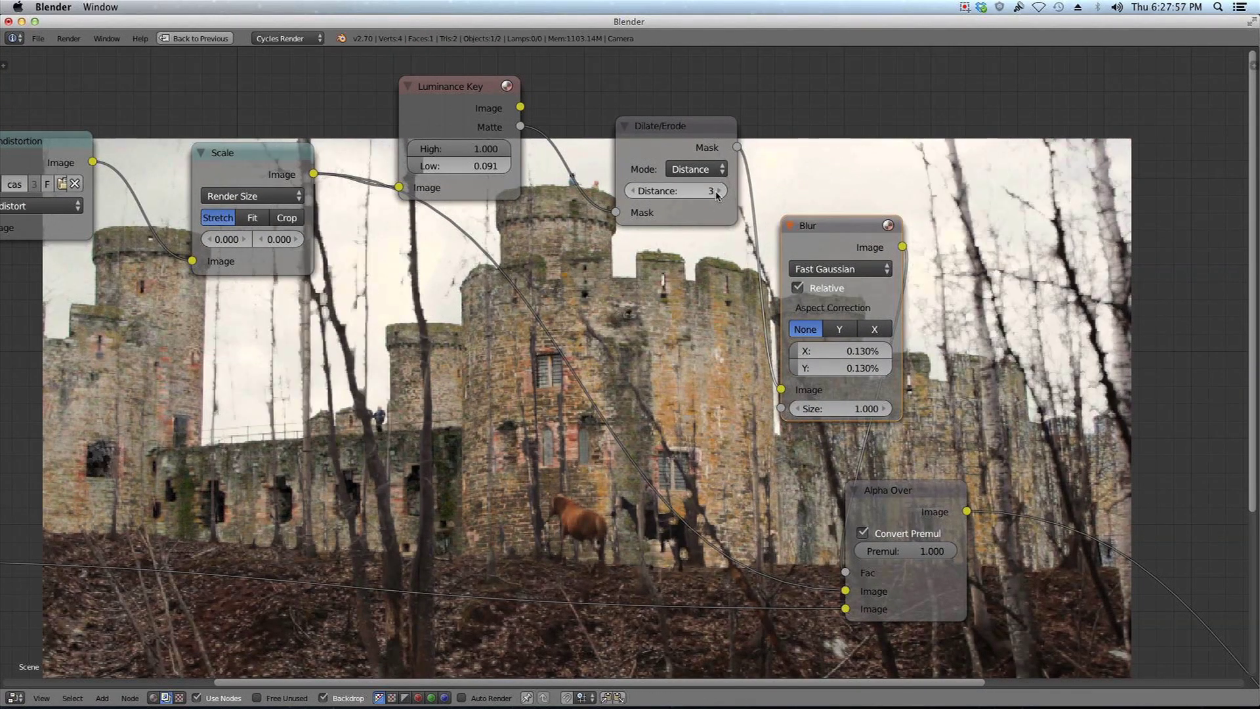
click(644, 191)
click(644, 191)
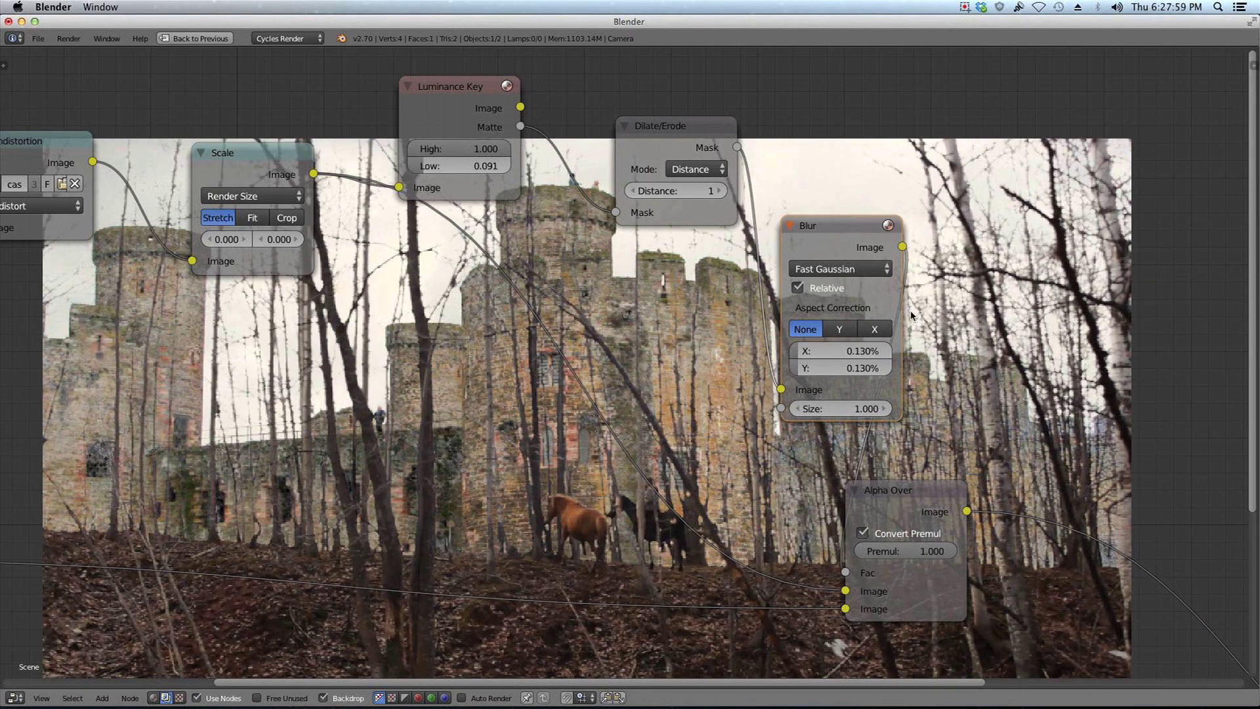
Move the Dilate/Erode node closer to the Luminance Key node.
click(933, 486)
middle_drag(911, 497, 937, 487)
drag(679, 127, 616, 95)
Examine the keyed tree edges against the castle in the backdrop, both zoomed out and enlarged.
middle_drag(709, 239, 424, 194)
key(v)
key(v)
key(v)
alt+middle_drag(733, 563, 605, 455)
middle_drag(717, 369, 554, 319)
alt+middle_drag(471, 286, 556, 290)
middle_drag(408, 235, 671, 438)
scroll(568, 420, up, 1)
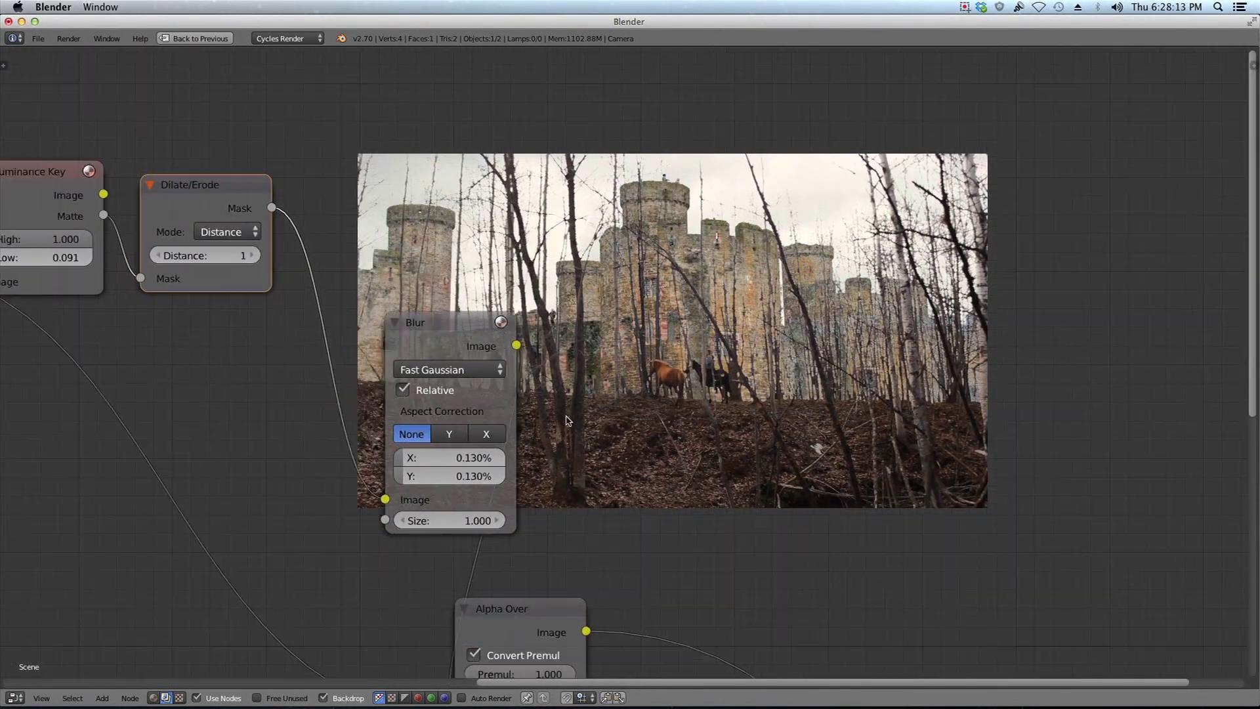
key(alt+v)
key(alt+v)
key(v)
key(v)
key(v)
key(v)
key(v)
key(v)
key(v)
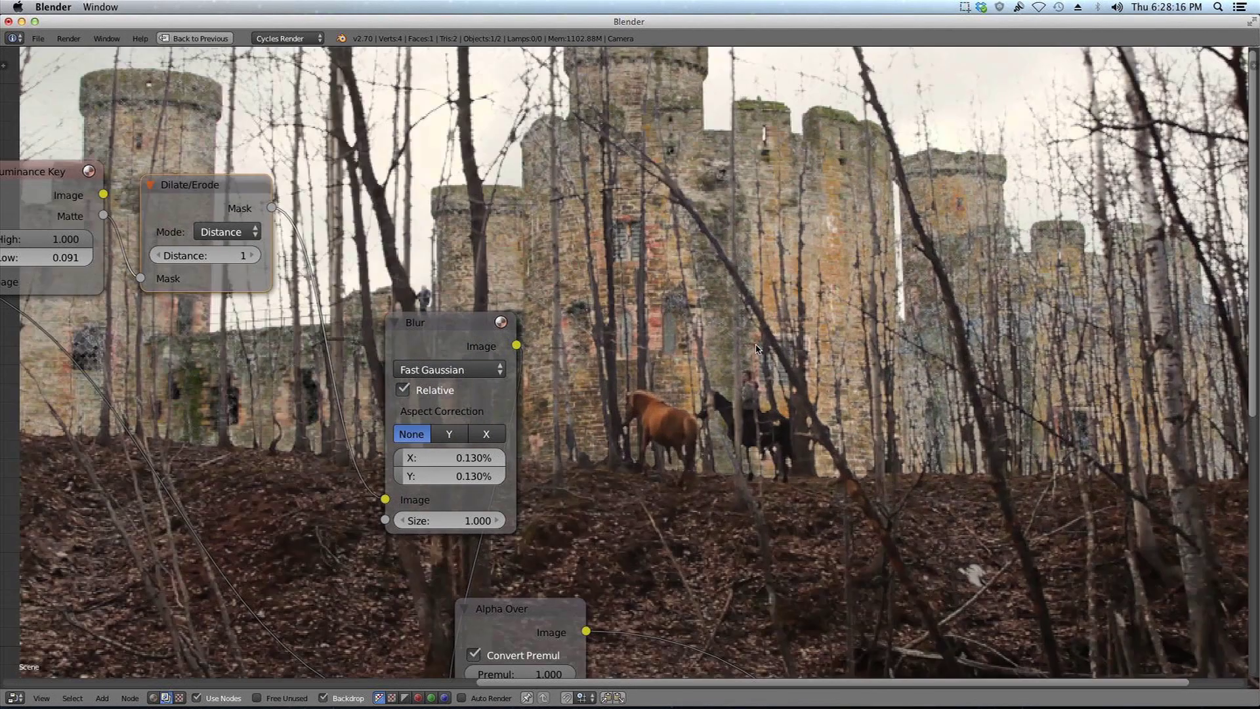
key(alt+v)
Set the Luminance Key's High to 0.564 and Low to 0.273.
middle_drag(170, 313, 515, 359)
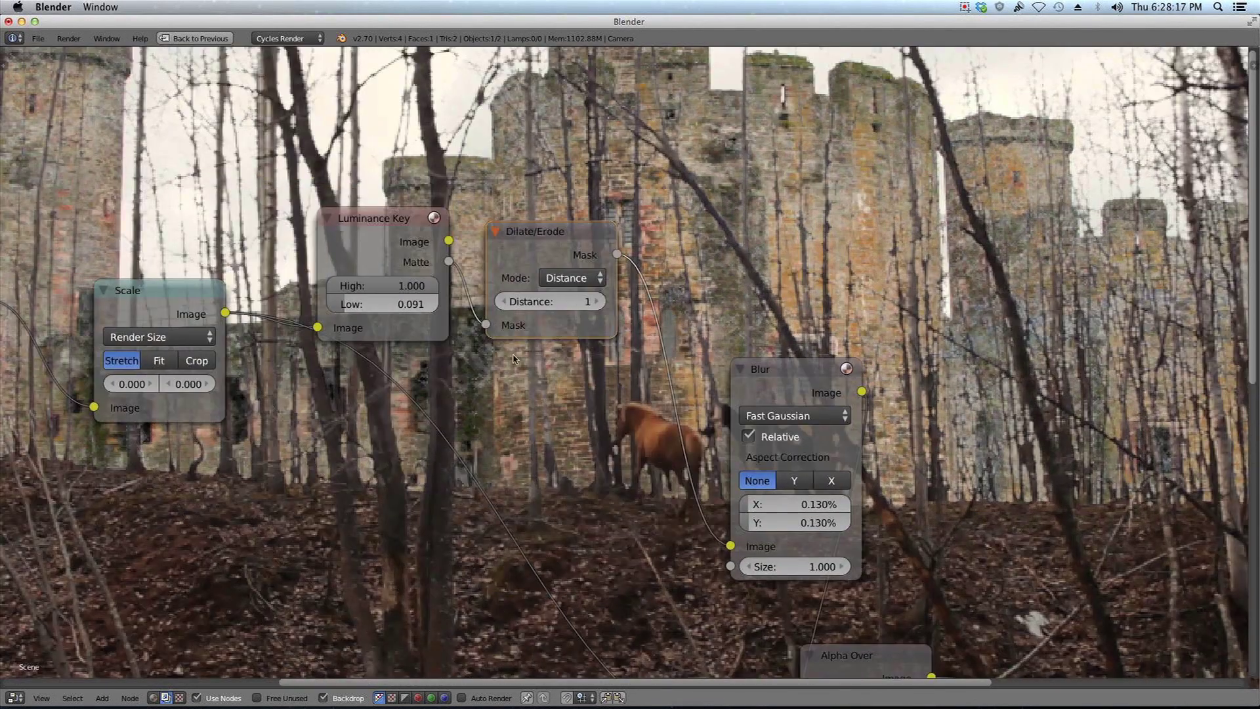
drag(413, 287, 334, 314)
mouse_move(406, 303)
mouse_down()
mouse_move(372, 307)
mouse_move(368, 292)
mouse_move(393, 295)
mouse_up()
Set the Blur node's X and Y sizes to 0.15% and its aspect correction to Y.
middle_drag(810, 522, 634, 374)
click(707, 534)
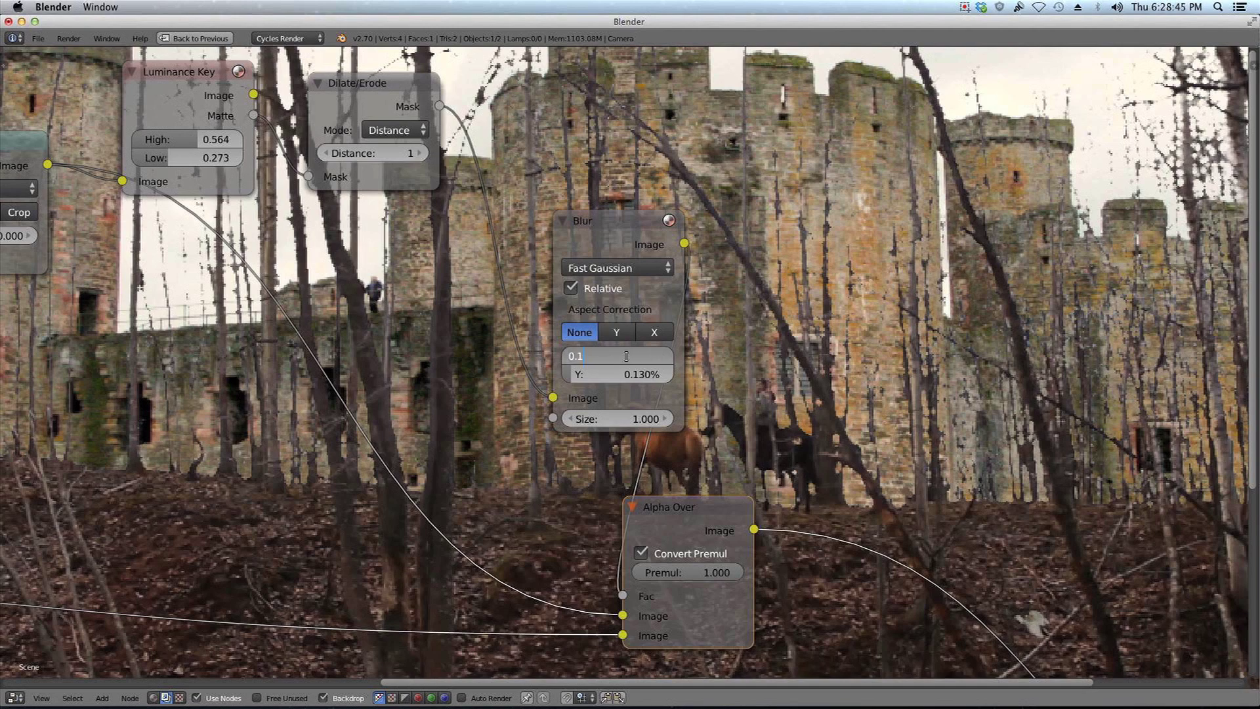
text(4)
key(Return)
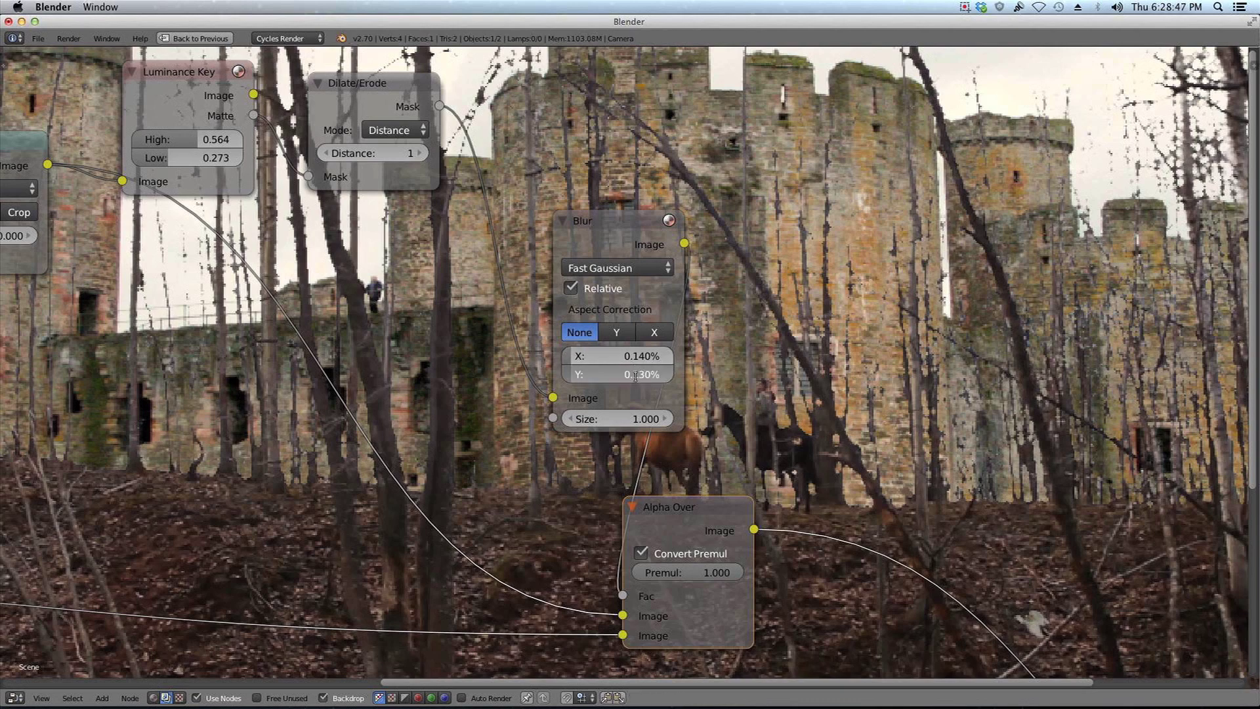
click(637, 379)
text(0.15)
key(Return)
click(634, 356)
text(.15)
key(Return)
click(623, 334)
Check the whole composite with a Dilate/Erode distance of 2 and restore the distance to 1.
scroll(633, 308, down, 2)
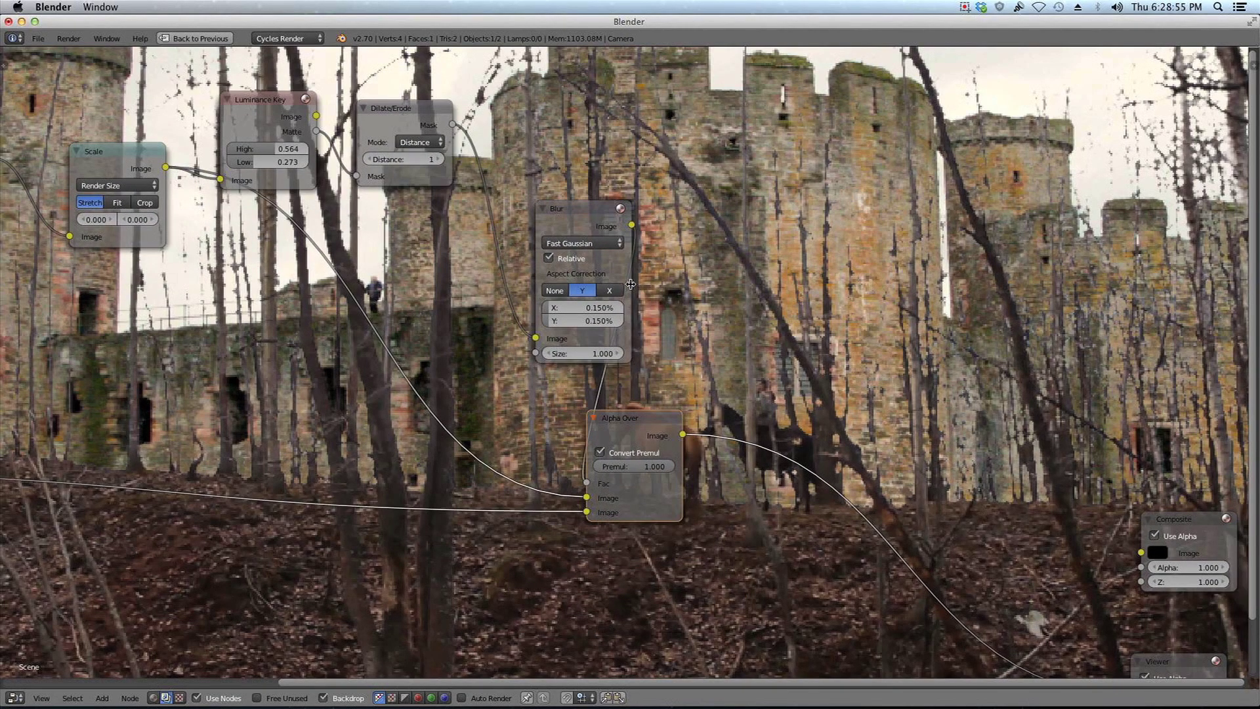
key(v)
key(v)
key(v)
alt+middle_drag(836, 344, 804, 347)
scroll(804, 347, up, 1)
scroll(394, 144, up, 2)
click(423, 143)
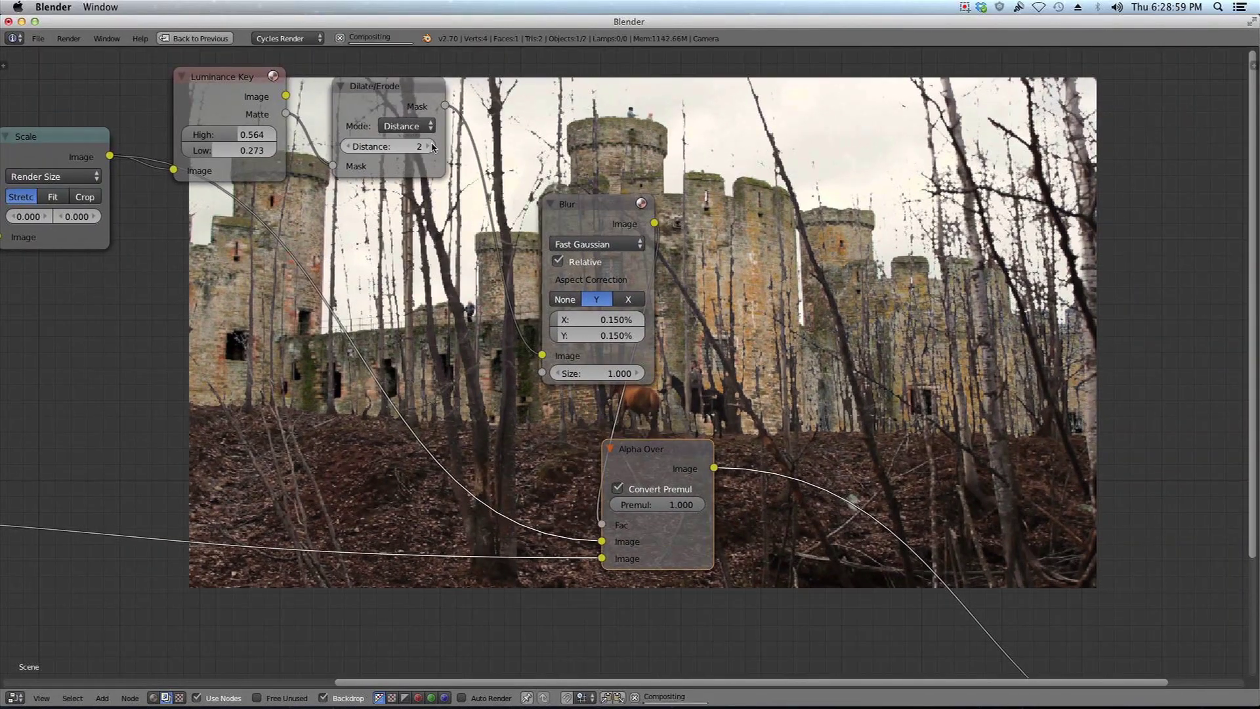
click(351, 146)
Fine-tune the Luminance Key to a High of 0.800 and a Low of 0.255.
mouse_move(239, 135)
mouse_down()
mouse_move(232, 150)
mouse_move(256, 149)
mouse_move(244, 135)
mouse_move(233, 151)
mouse_up()
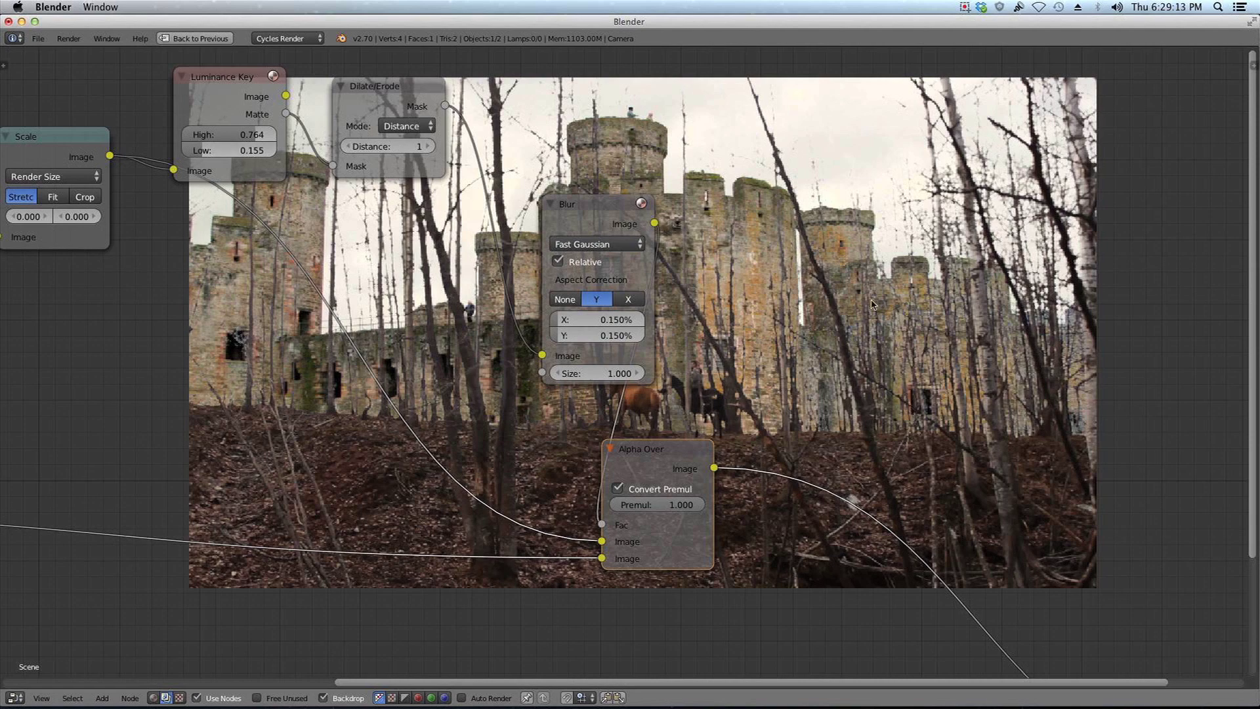
middle_drag(1003, 371, 897, 311)
middle_drag(396, 105, 449, 205)
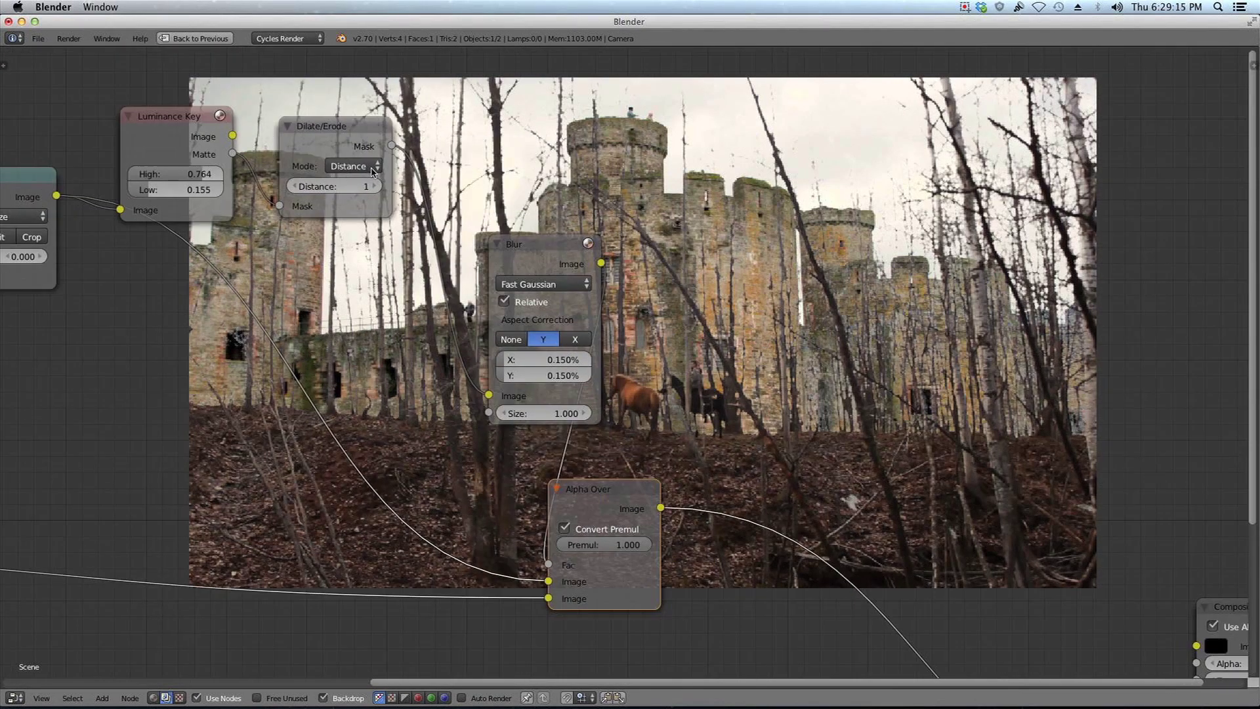
mouse_move(221, 175)
mouse_down()
mouse_move(169, 191)
mouse_move(244, 173)
mouse_move(201, 175)
mouse_move(217, 176)
mouse_up()
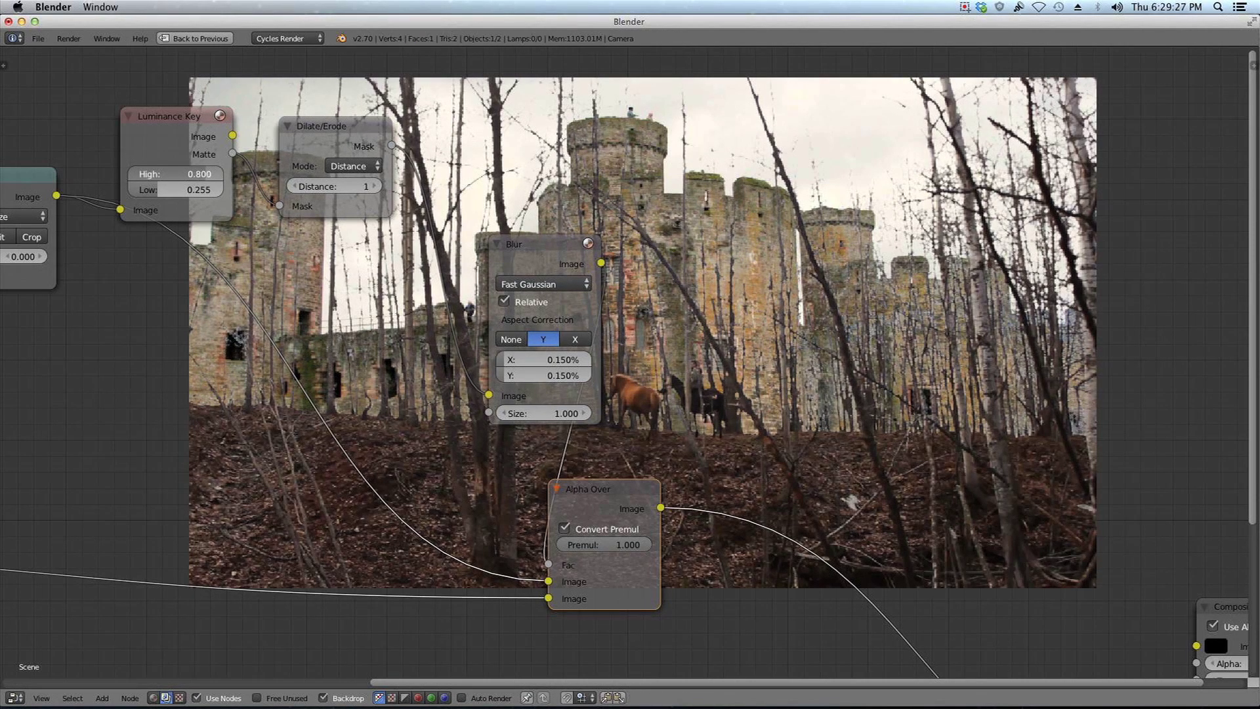
Preview the Blur node's matte in the backdrop and return the viewer to the Alpha Over composite.
middle_drag(644, 359, 619, 301)
ctrl+shift+click(538, 208)
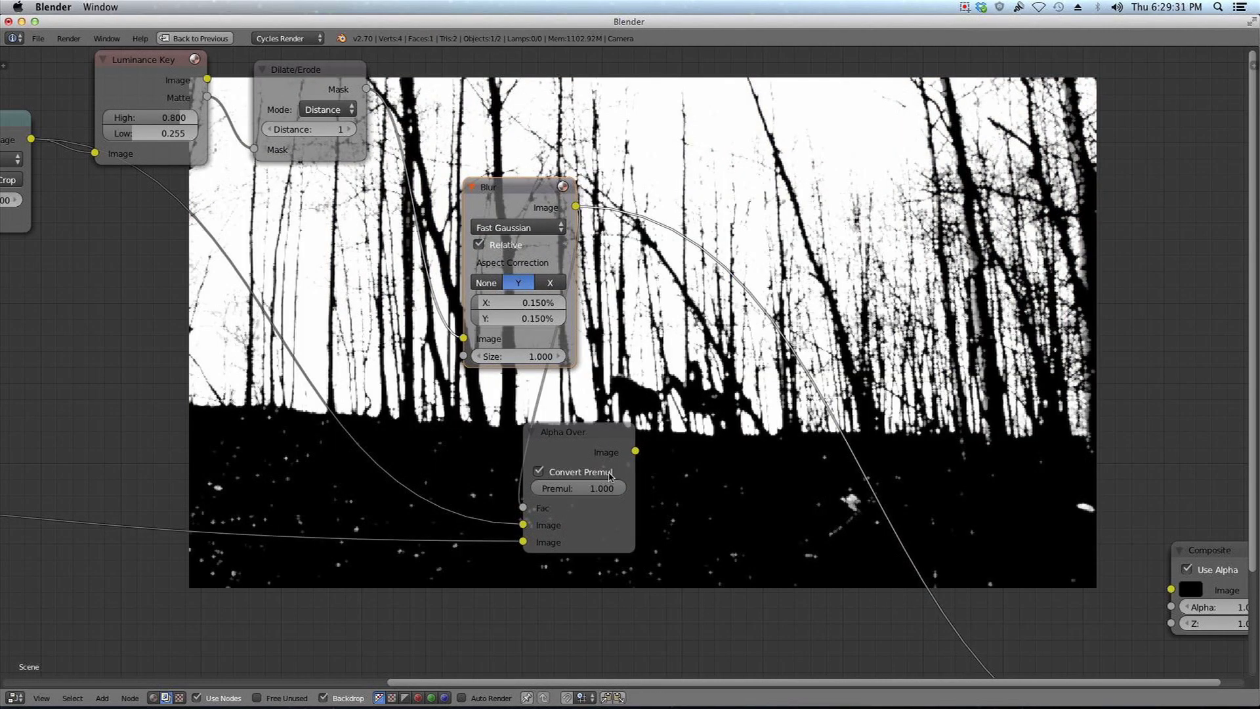
ctrl+shift+click(621, 450)
middle_drag(636, 453, 781, 169)
key(v)
key(v)
alt+middle_drag(819, 274, 790, 300)
middle_drag(826, 196, 605, 269)
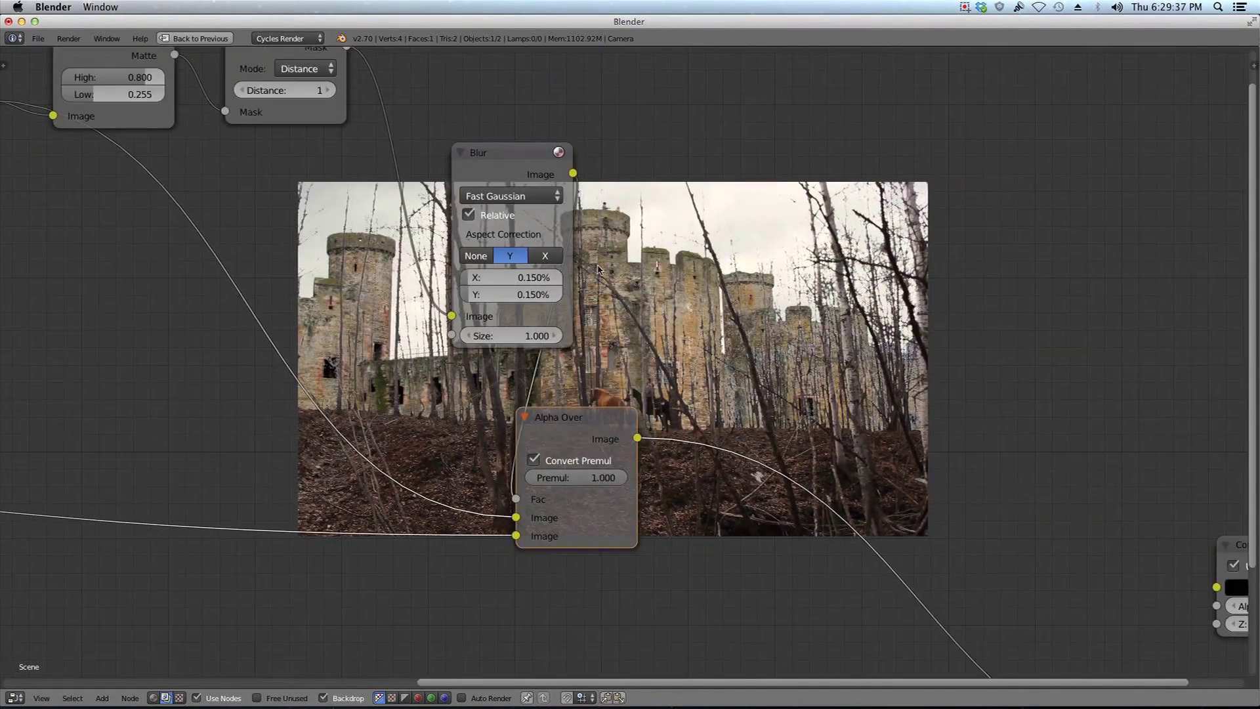
Move the Movie Clip and Render Layers nodes away from the nodes they feed to make room in the tree.
middle_drag(521, 250, 656, 299)
middle_drag(437, 227, 711, 164)
scroll(732, 276, down, 6)
middle_drag(744, 311, 1019, 322)
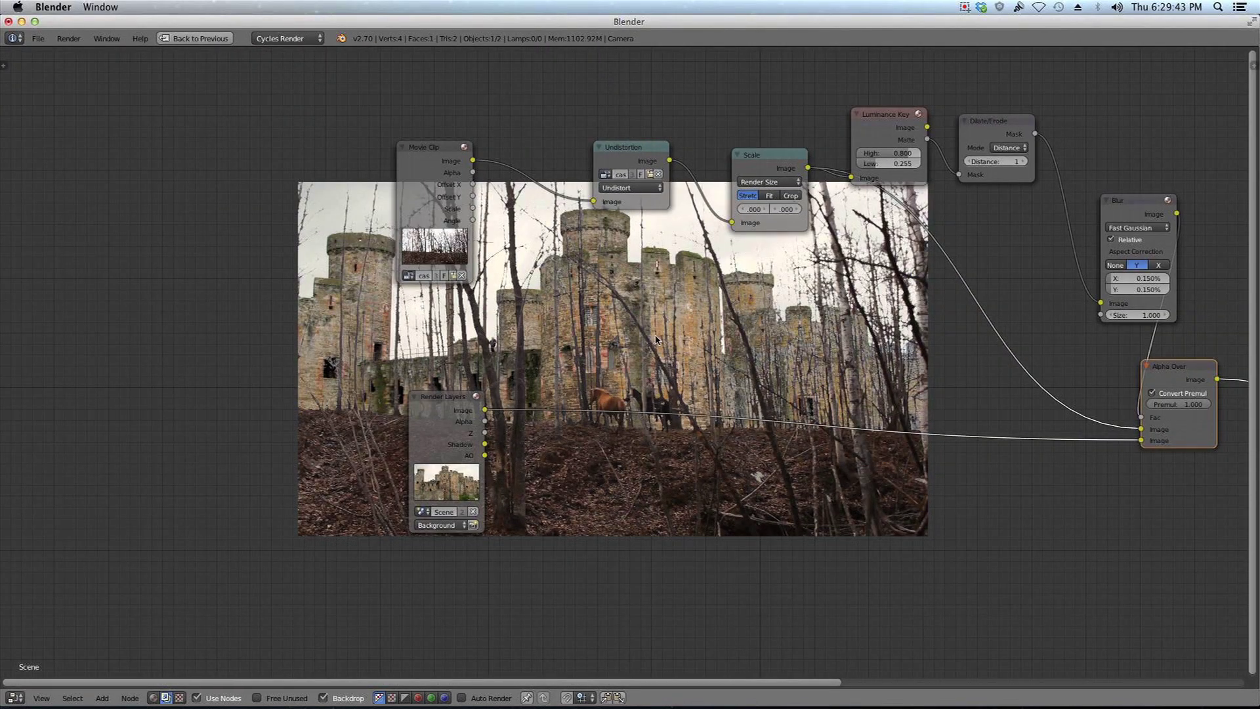
drag(436, 172, 346, 150)
middle_drag(559, 484, 694, 460)
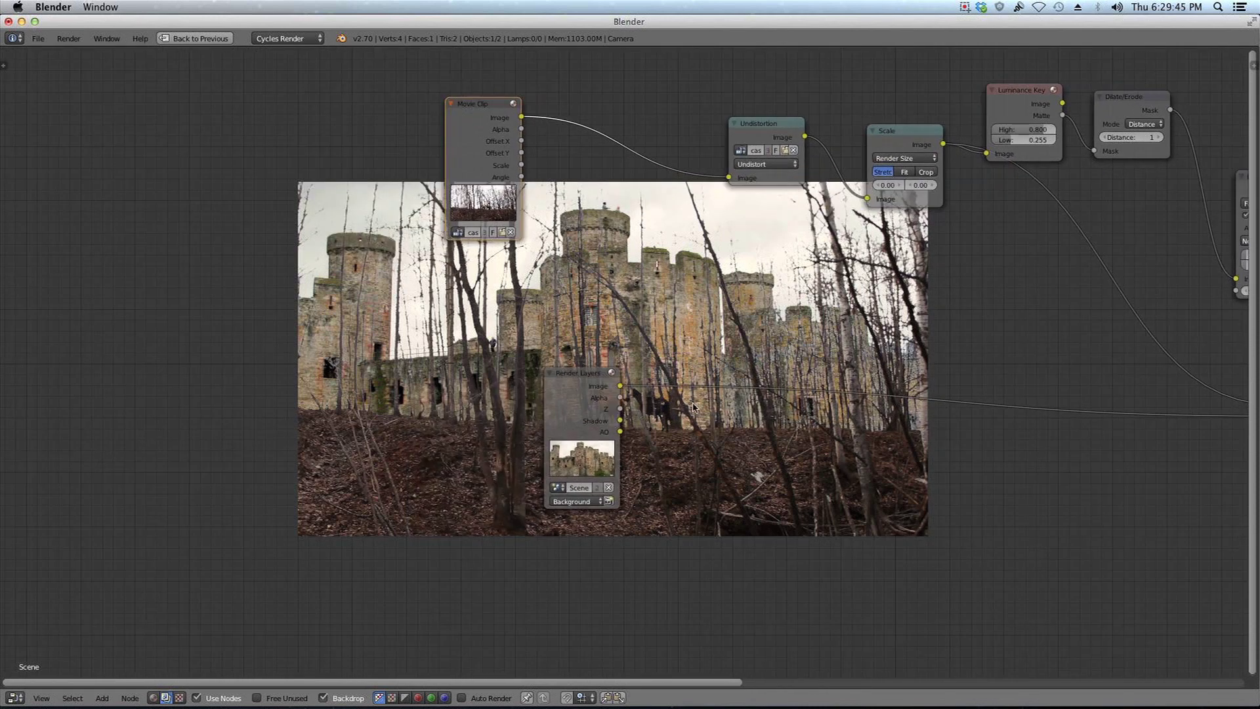
drag(610, 388, 389, 408)
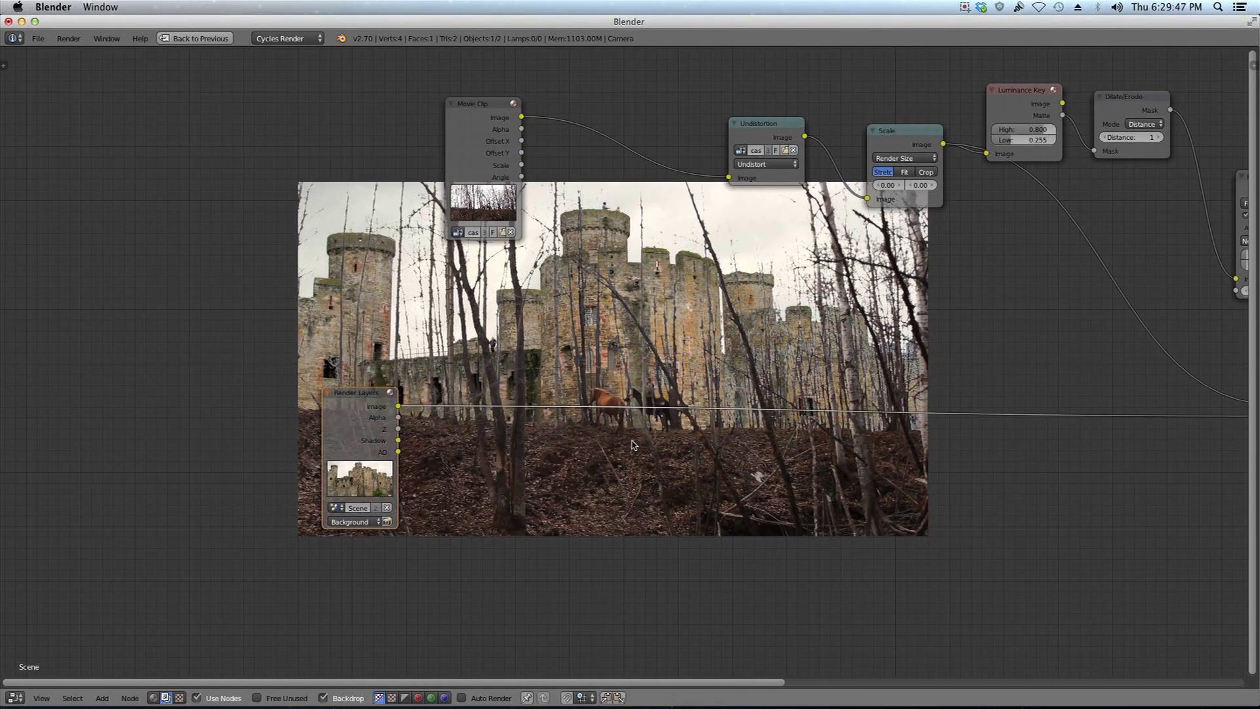
Insert a Mix node into the link right after the Render Layers node's image output.
key(shift+a)
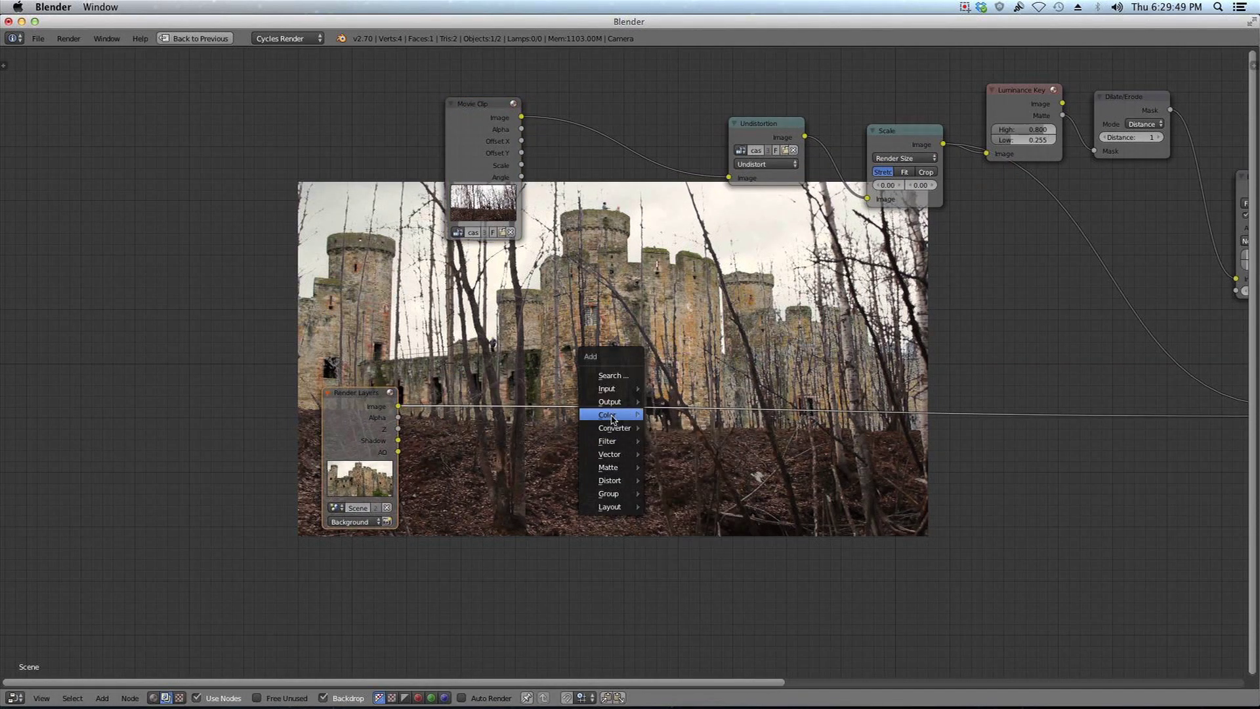
mouse_move(611, 417)
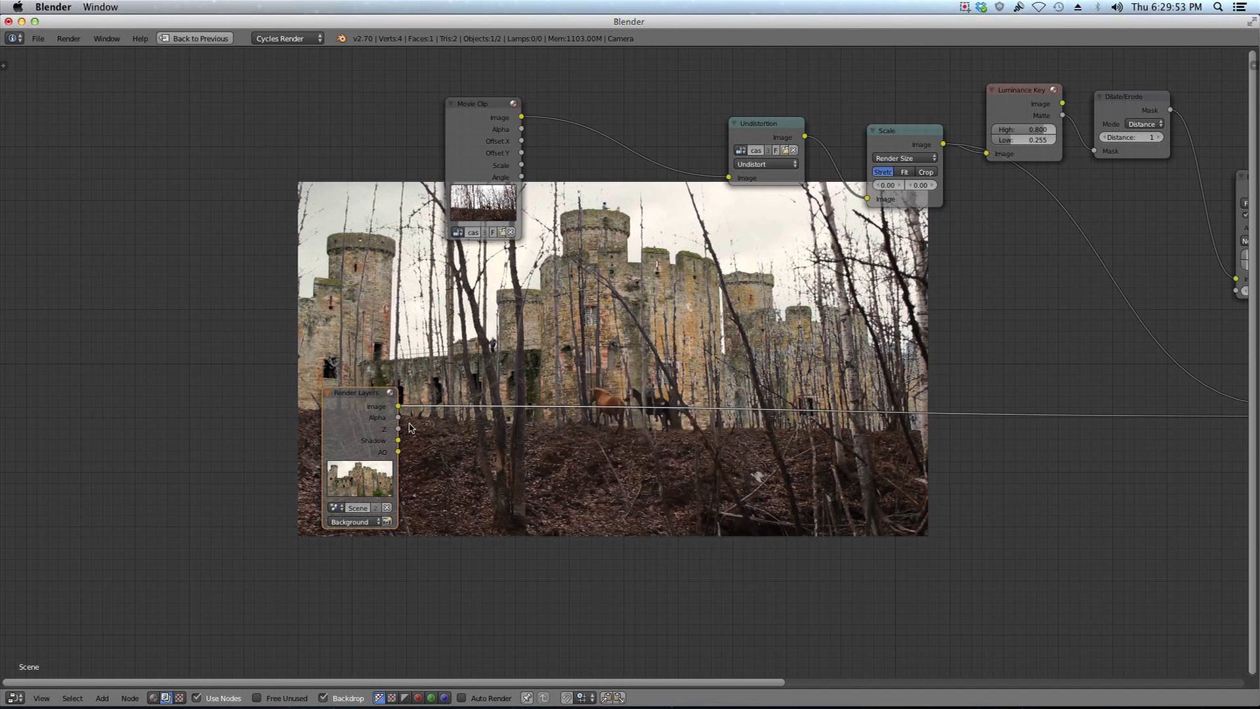
key(shift+a)
mouse_move(483, 395)
click(561, 394)
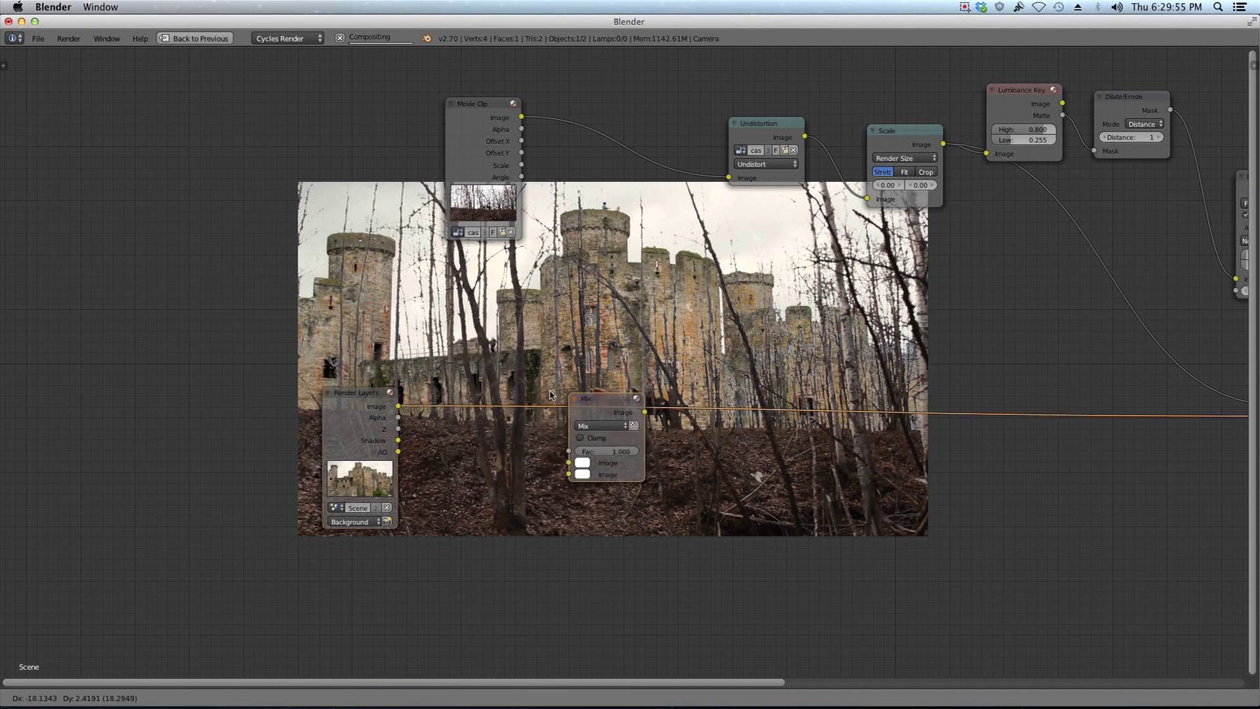
click(462, 406)
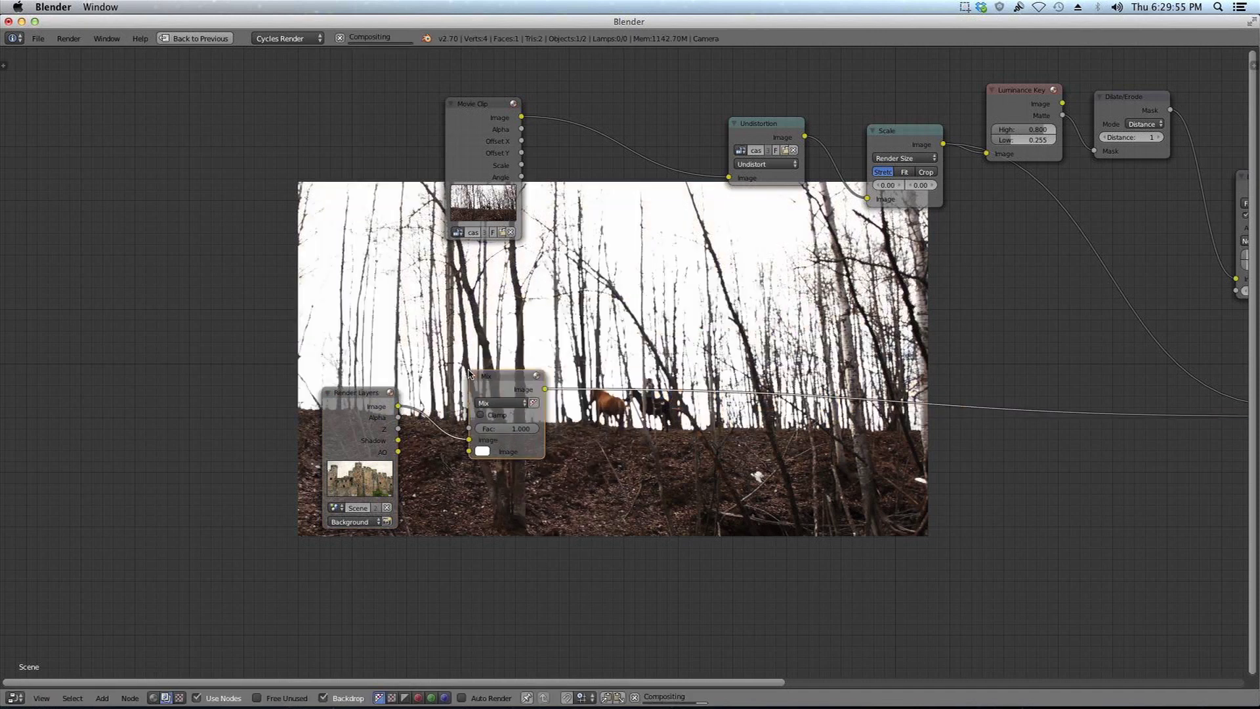
Tint the Mix node's second image color pale blue and lower its factor to 0.015.
click(485, 451)
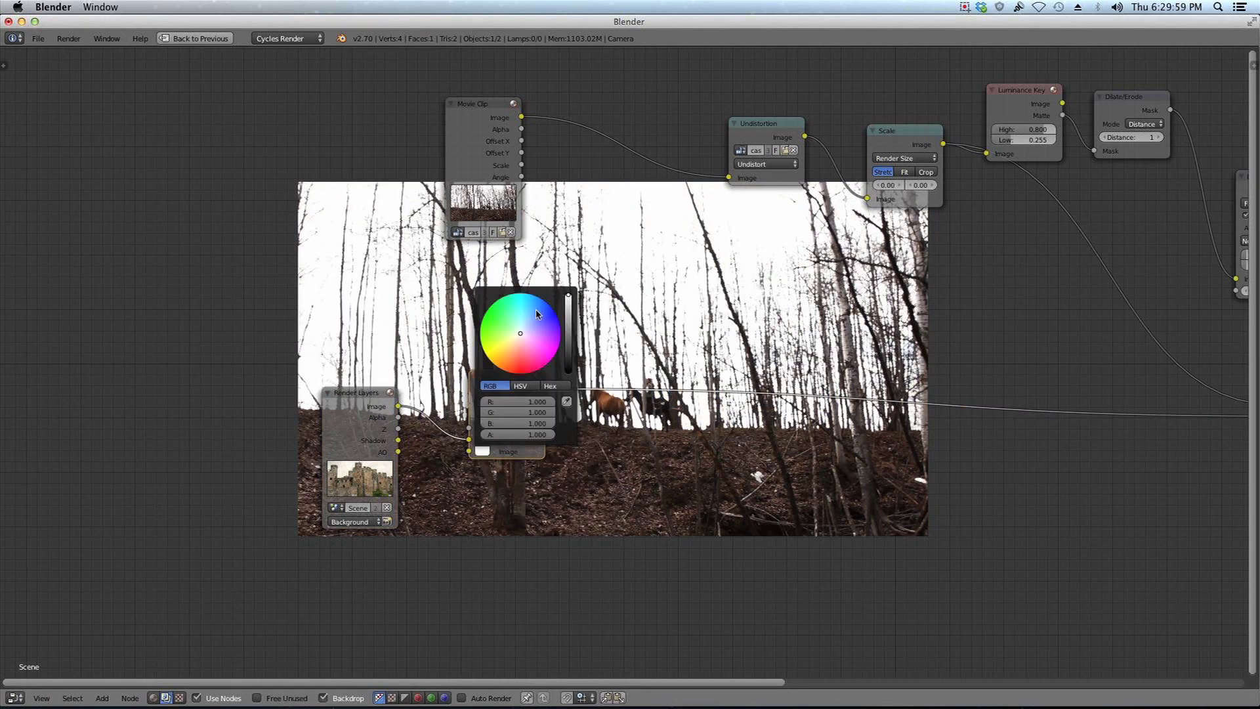
drag(521, 333, 528, 317)
drag(519, 433, 452, 433)
click(505, 429)
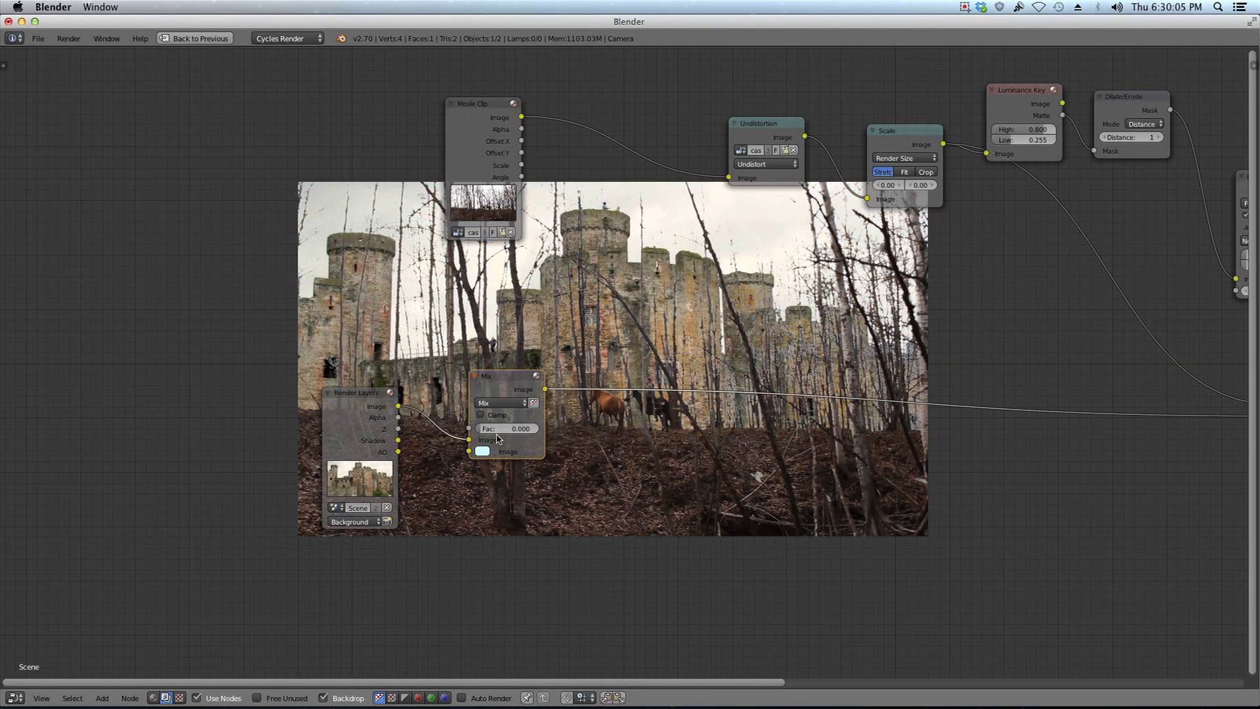
text(0.05)
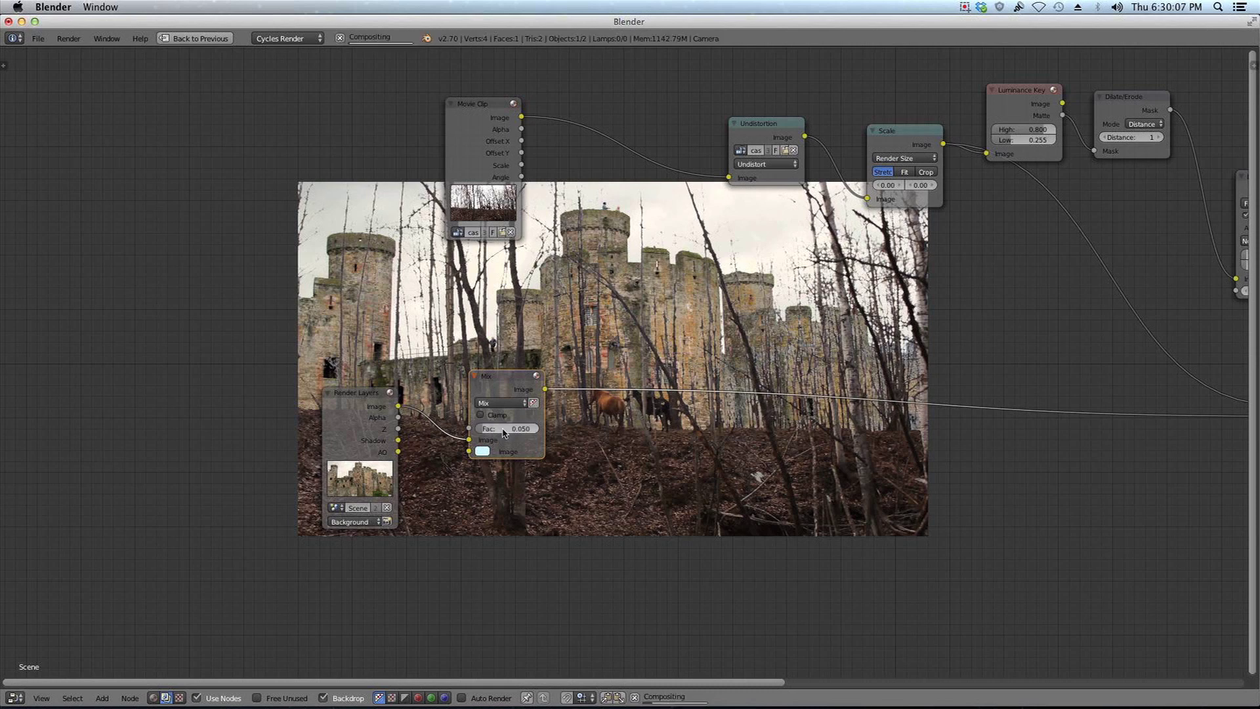
key(Return)
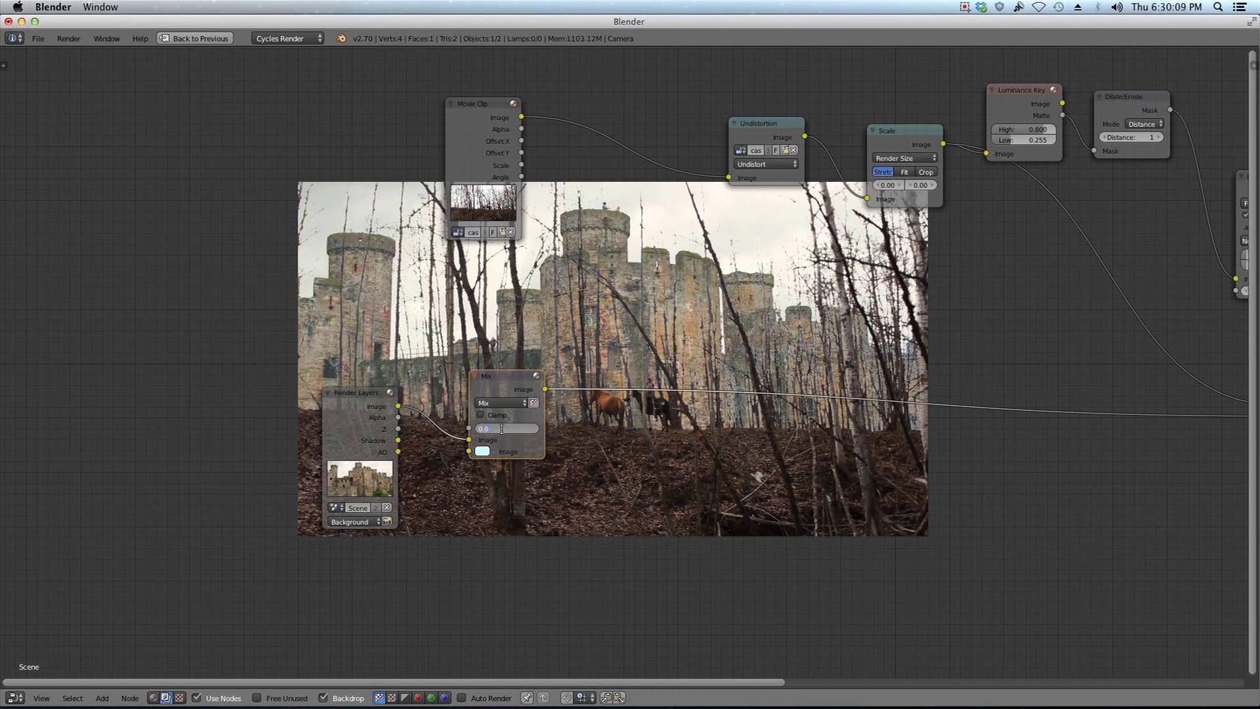
text(2)
key(Return)
middle_drag(708, 410, 644, 375)
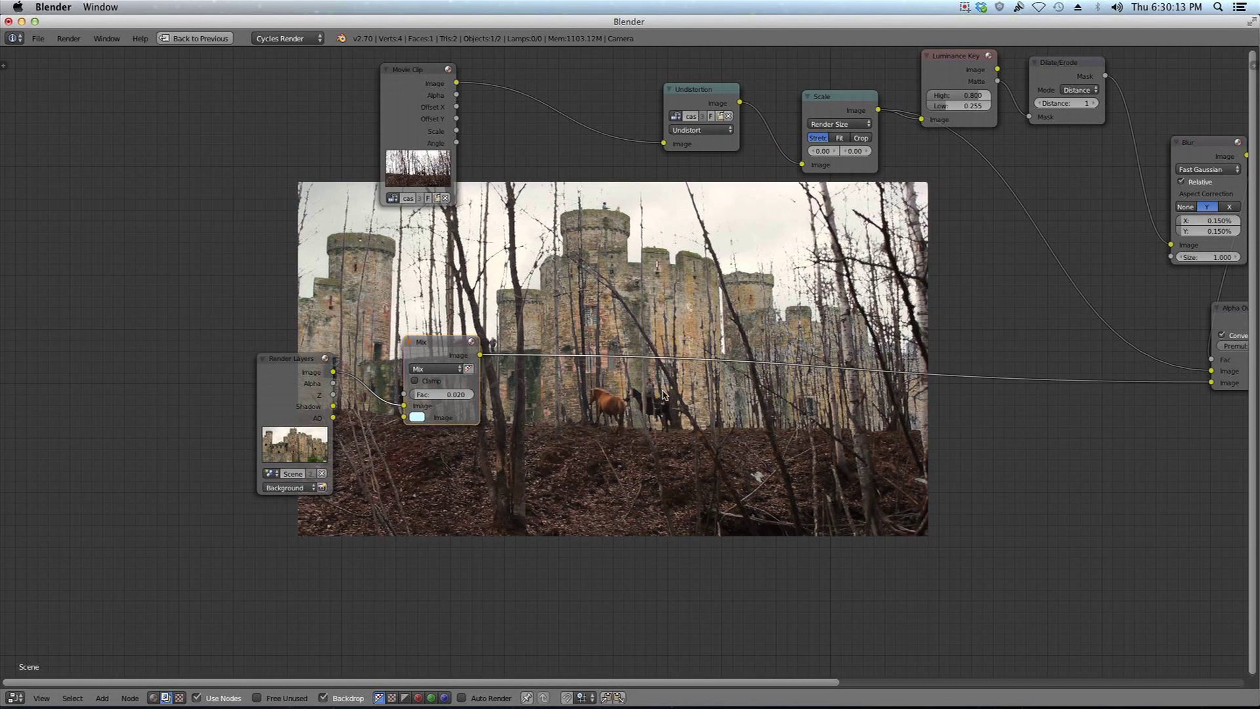
click(457, 395)
key(Return)
Make the Mix node's pale blue slightly darker and set its factor to 0.020.
middle_drag(564, 316, 453, 318)
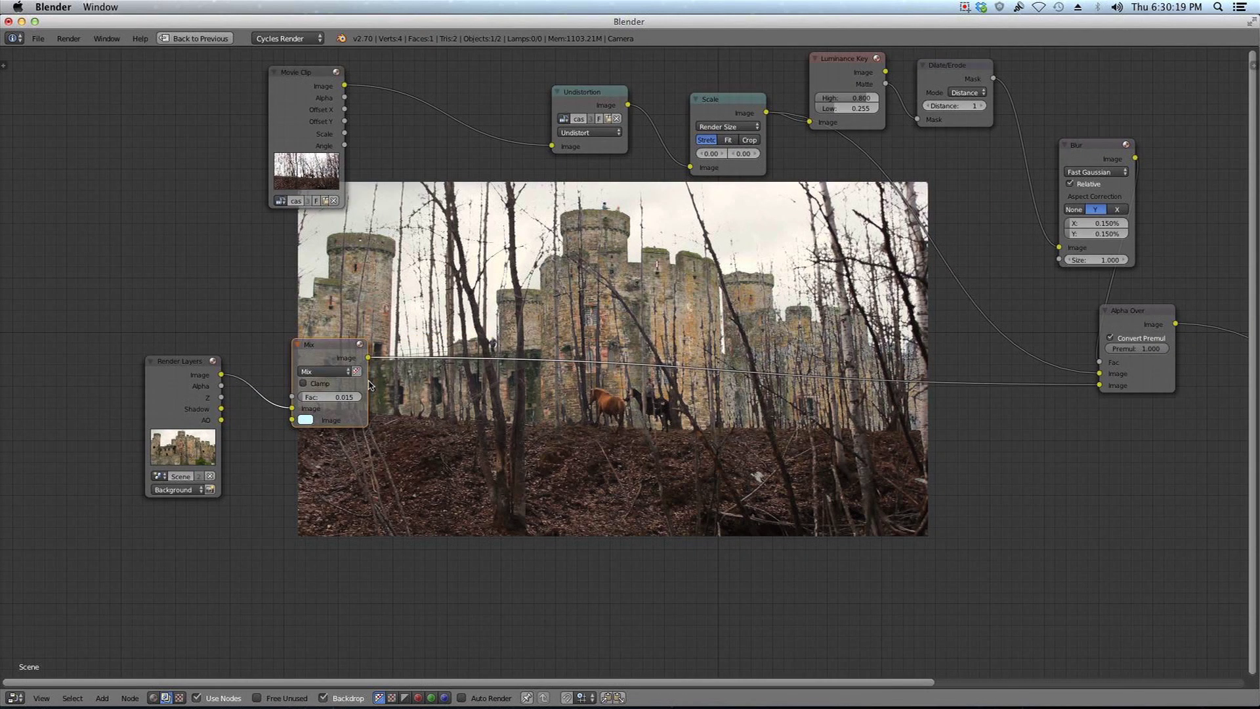
click(308, 419)
drag(392, 275, 393, 272)
middle_drag(430, 405, 333, 384)
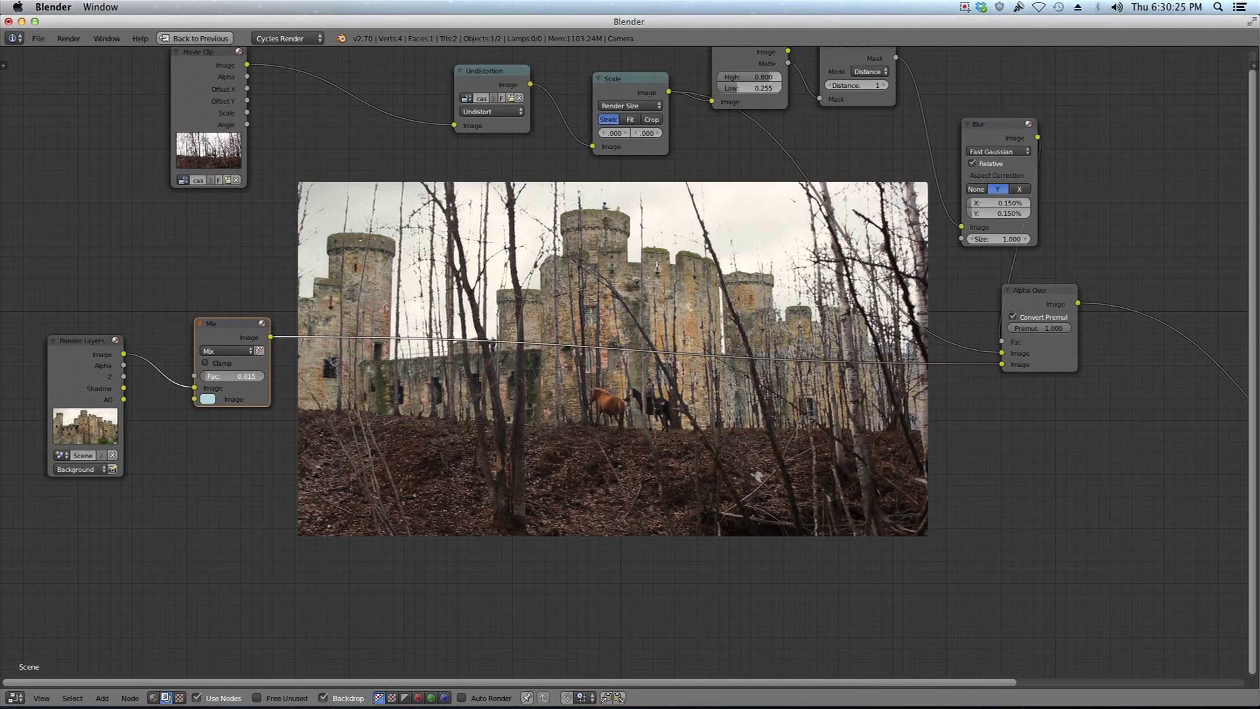
click(244, 370)
text(0.02)
key(Return)
middle_drag(380, 295, 418, 322)
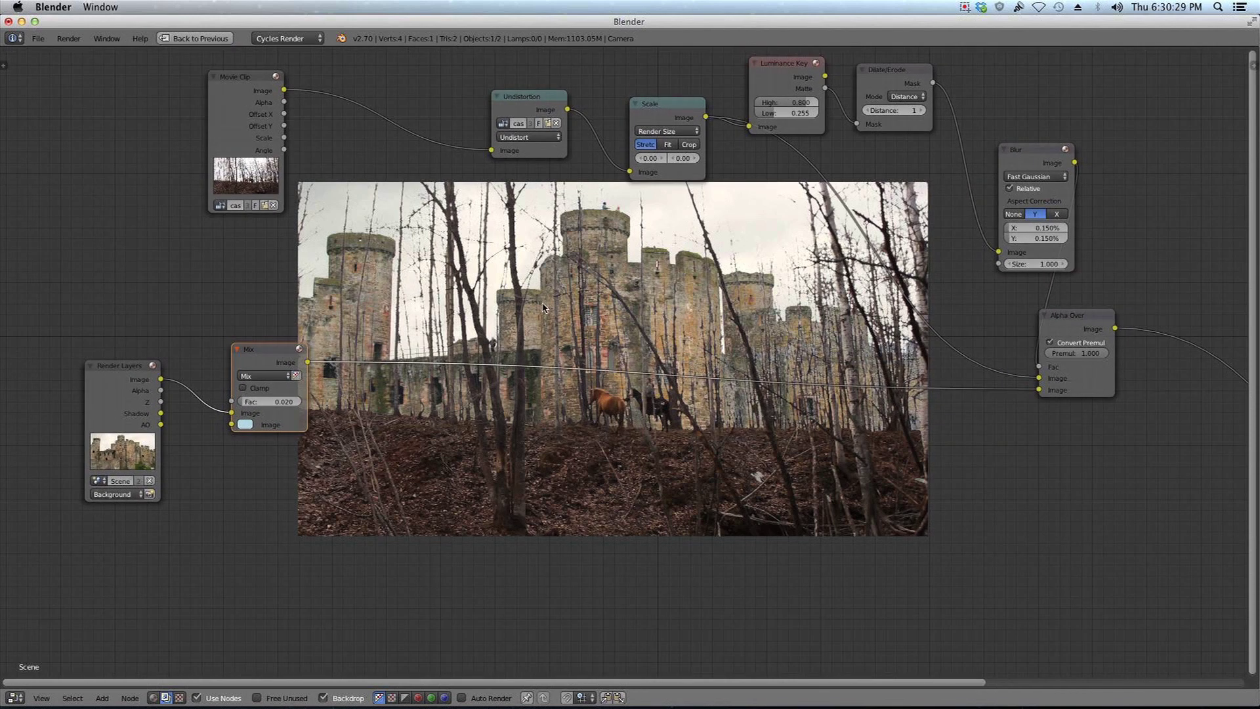
Insert a Color Correction node between the Mix node and the Alpha Over node.
middle_drag(543, 307, 544, 281)
key(shift+a)
mouse_move(466, 359)
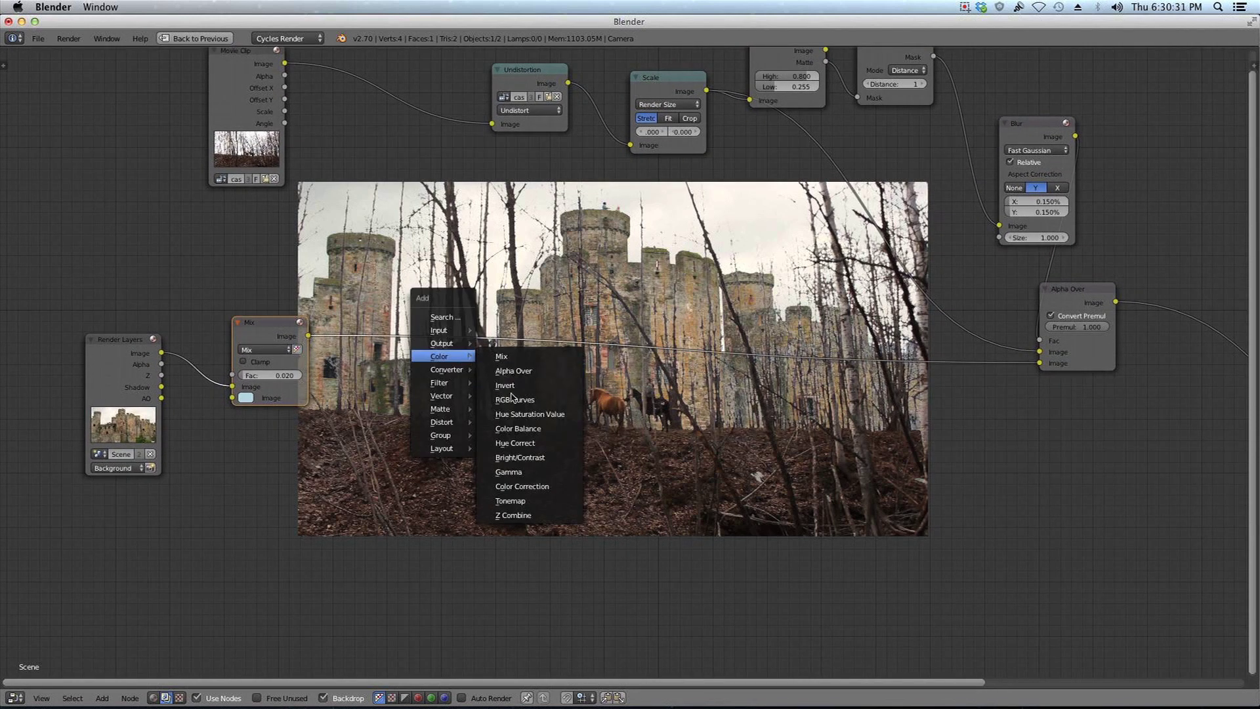
click(520, 486)
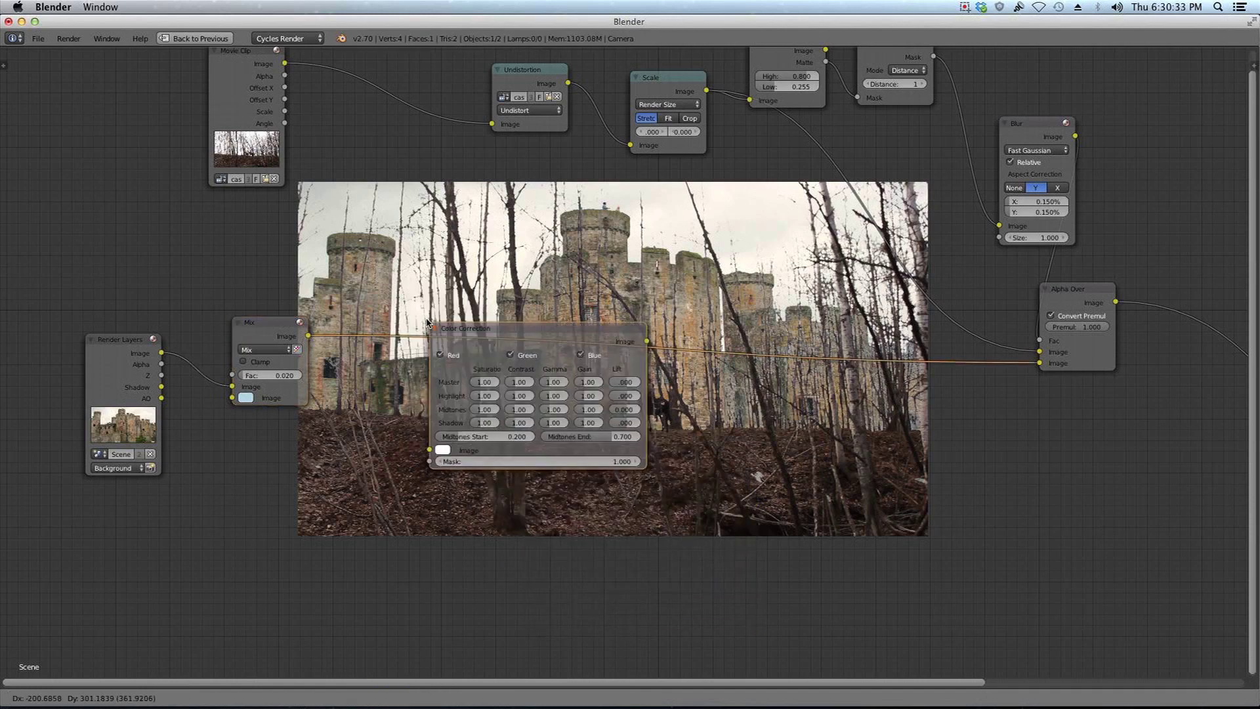
click(322, 313)
middle_drag(593, 313, 437, 250)
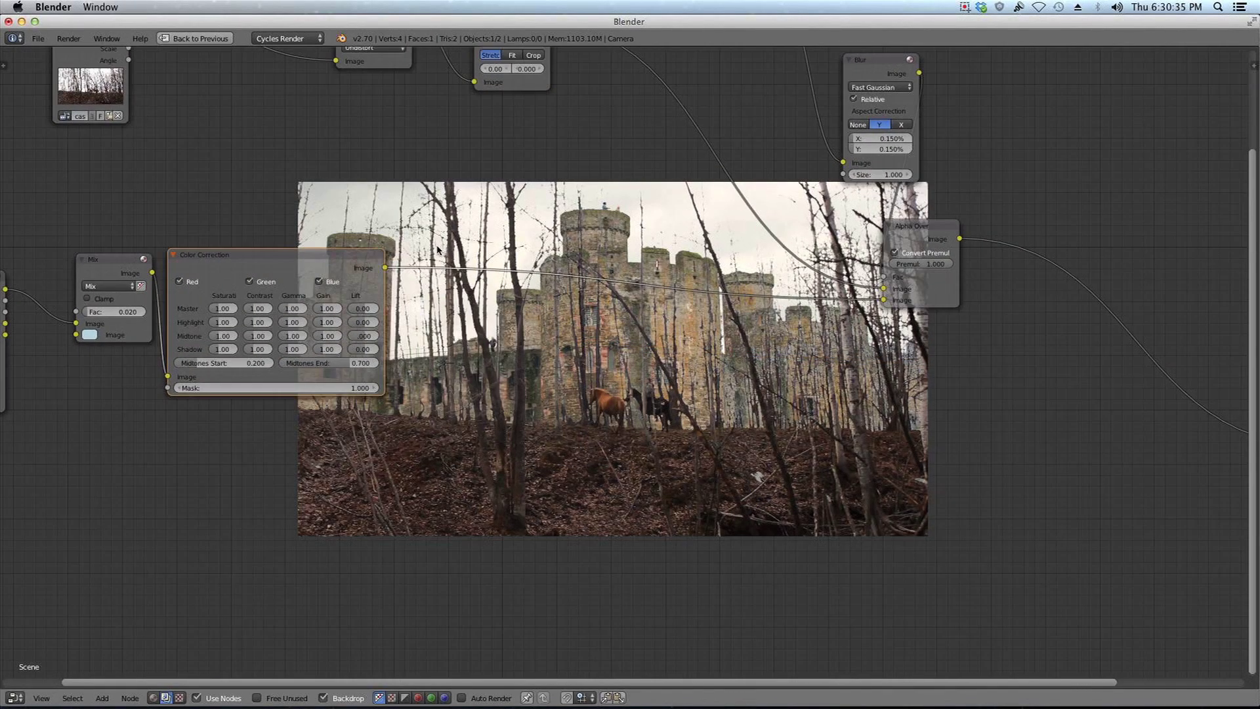
Set the Color Correction node's Master Gamma to 0.87.
scroll(353, 276, up, 1)
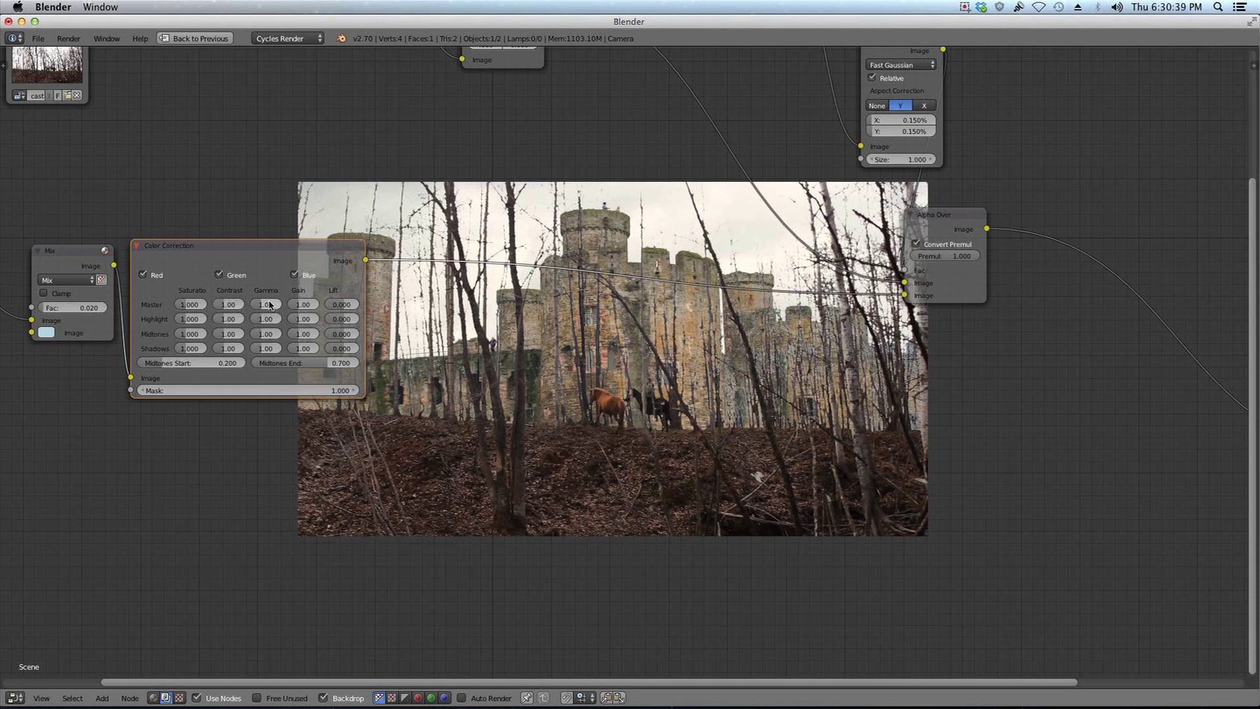
drag(267, 309, 164, 309)
drag(265, 305, 308, 307)
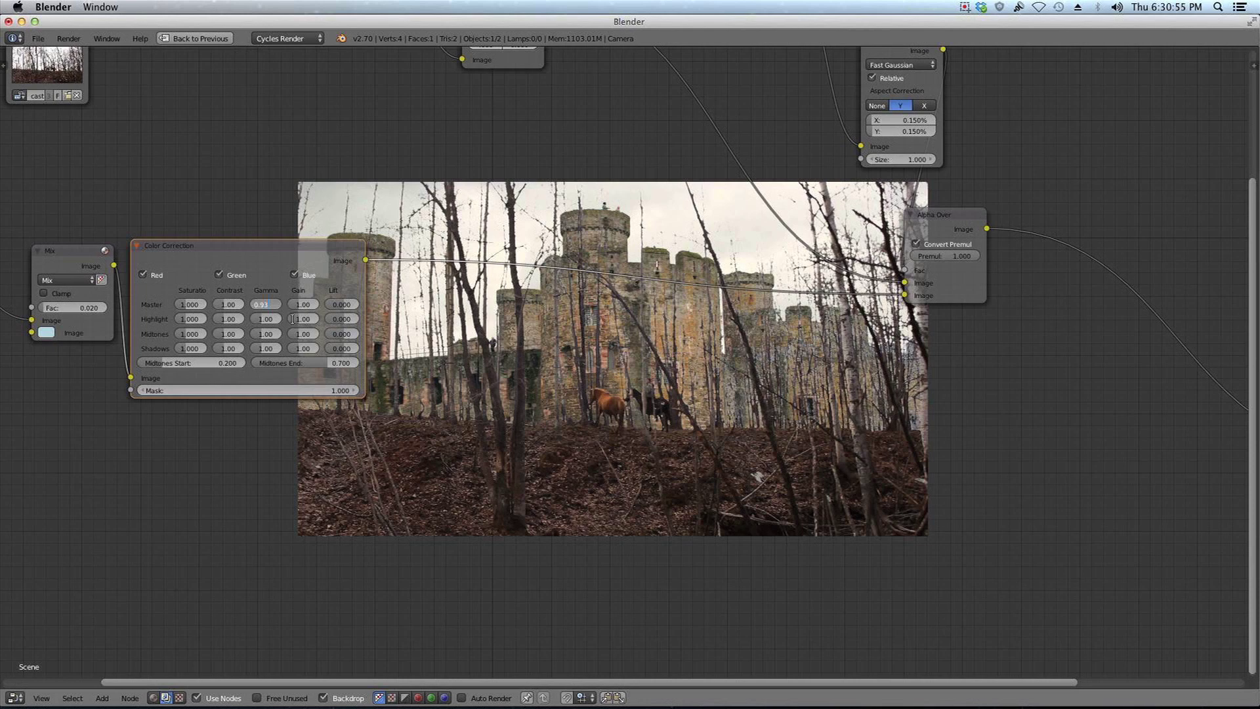
key(Return)
Examine the keyed edges around the horses, rider and tree trunks in the magnified backdrop.
scroll(499, 336, down, 1)
middle_drag(499, 336, 482, 182)
alt+middle_drag(586, 305, 641, 258)
alt+middle_drag(635, 333, 529, 331)
scroll(798, 339, down, 1)
scroll(798, 338, up, 2)
scroll(796, 334, down, 3)
scroll(797, 332, up, 2)
scroll(610, 359, up, 1)
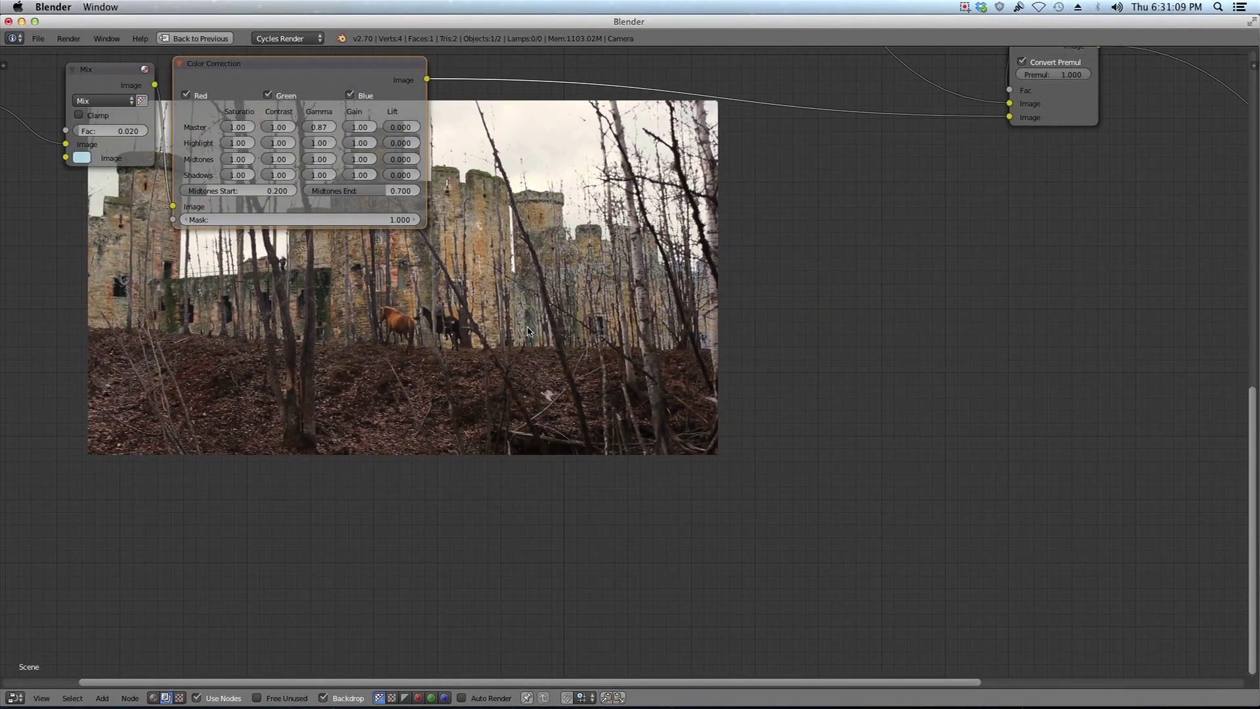
key(alt+v)
key(alt+v)
key(alt+v)
key(alt+v)
key(alt+v)
key(alt+v)
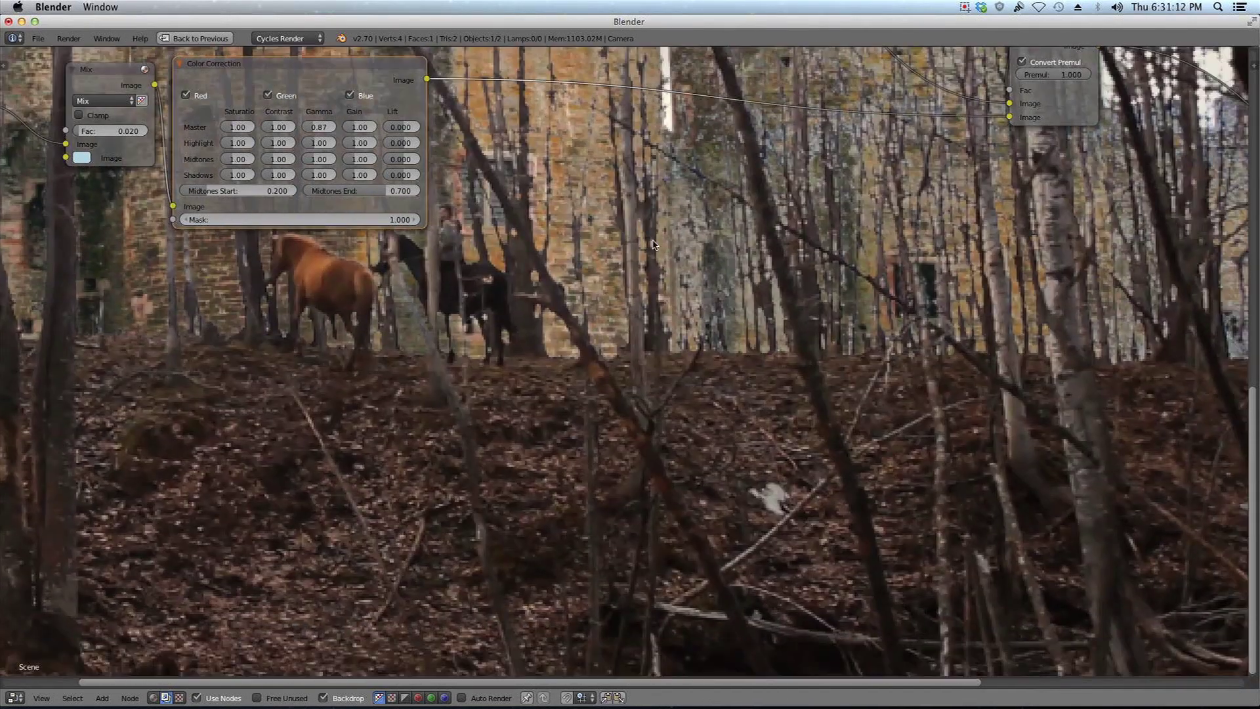
Set the Luminance Key's High value to 0.791.
middle_drag(654, 245, 703, 412)
scroll(702, 413, down, 7)
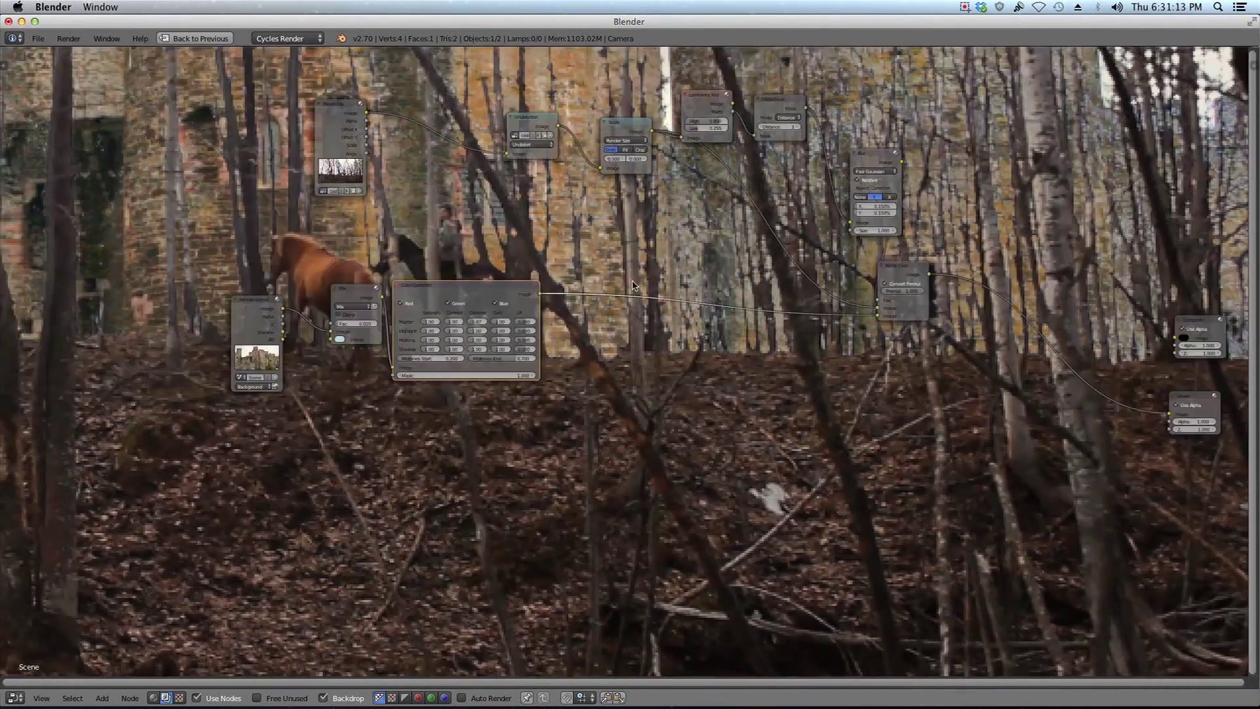
middle_drag(657, 243, 695, 414)
scroll(695, 415, up, 4)
middle_drag(792, 365, 601, 359)
scroll(611, 359, up, 3)
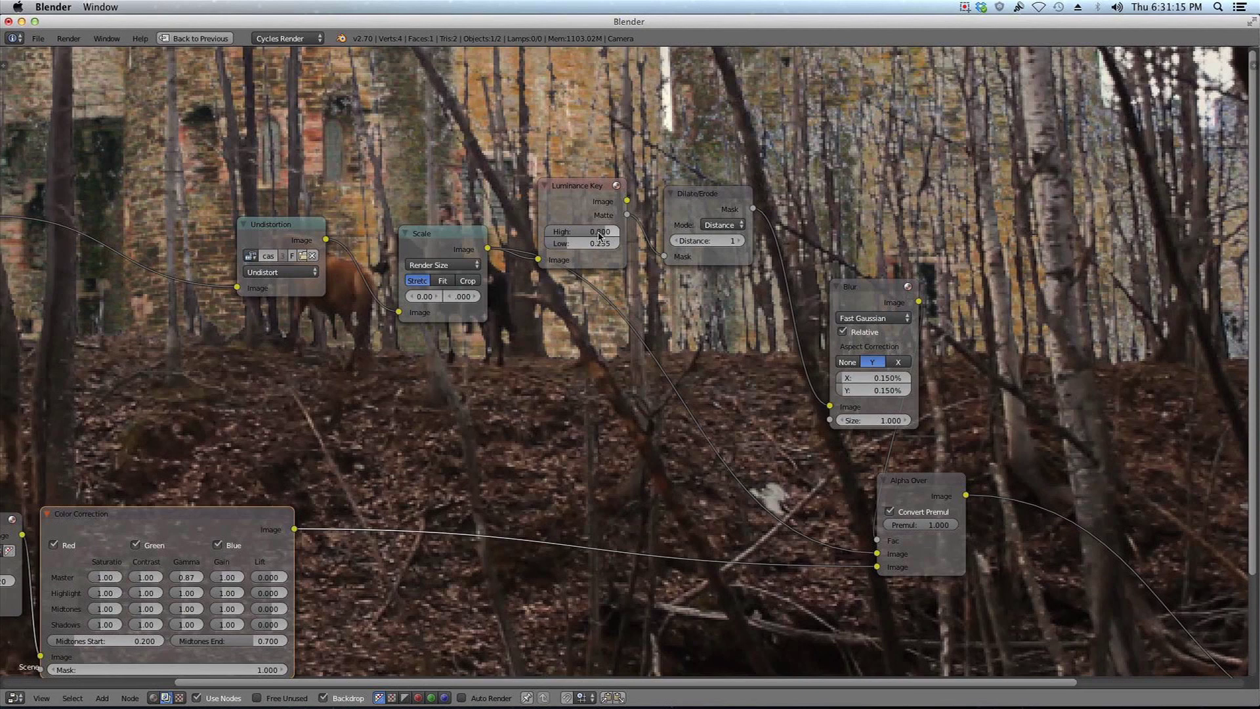
drag(589, 233, 599, 235)
Try the Feather mode on the Dilate/Erode node and switch it back to Distance.
middle_drag(874, 306, 756, 377)
click(609, 293)
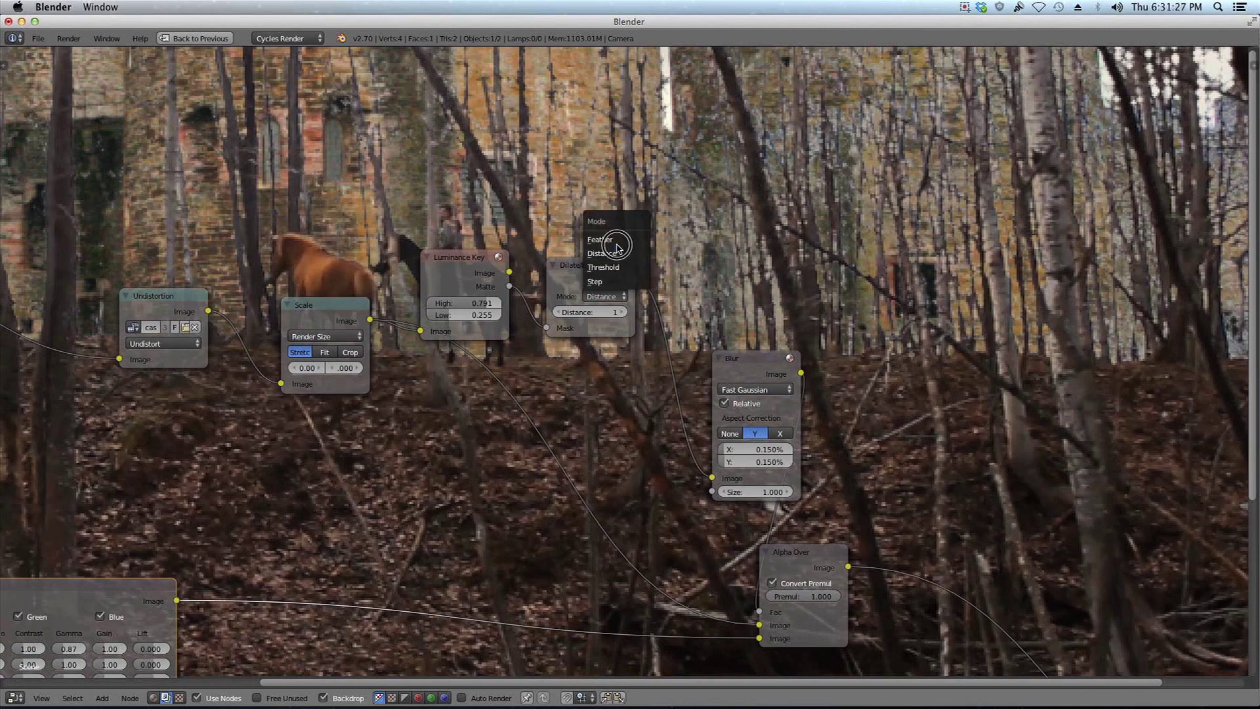
click(620, 246)
click(609, 296)
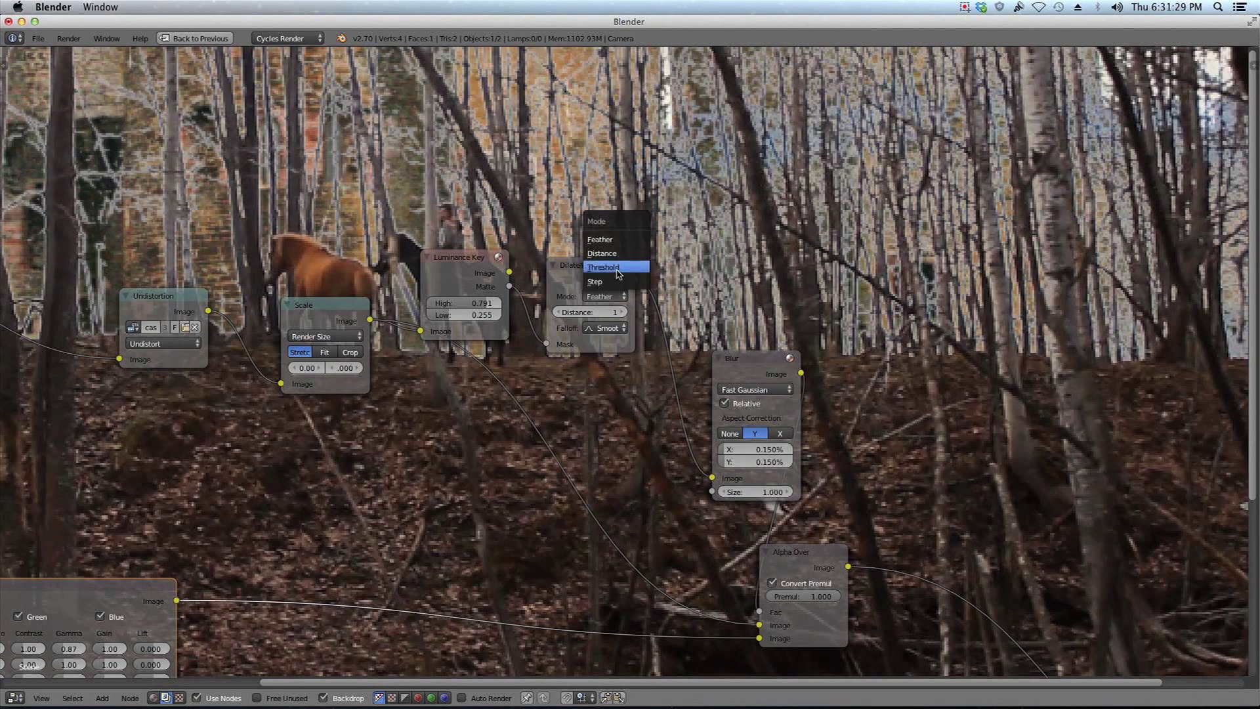
click(614, 258)
click(608, 297)
click(602, 253)
Set the Blur node's X and Y to 0.160%.
middle_drag(924, 330, 486, 167)
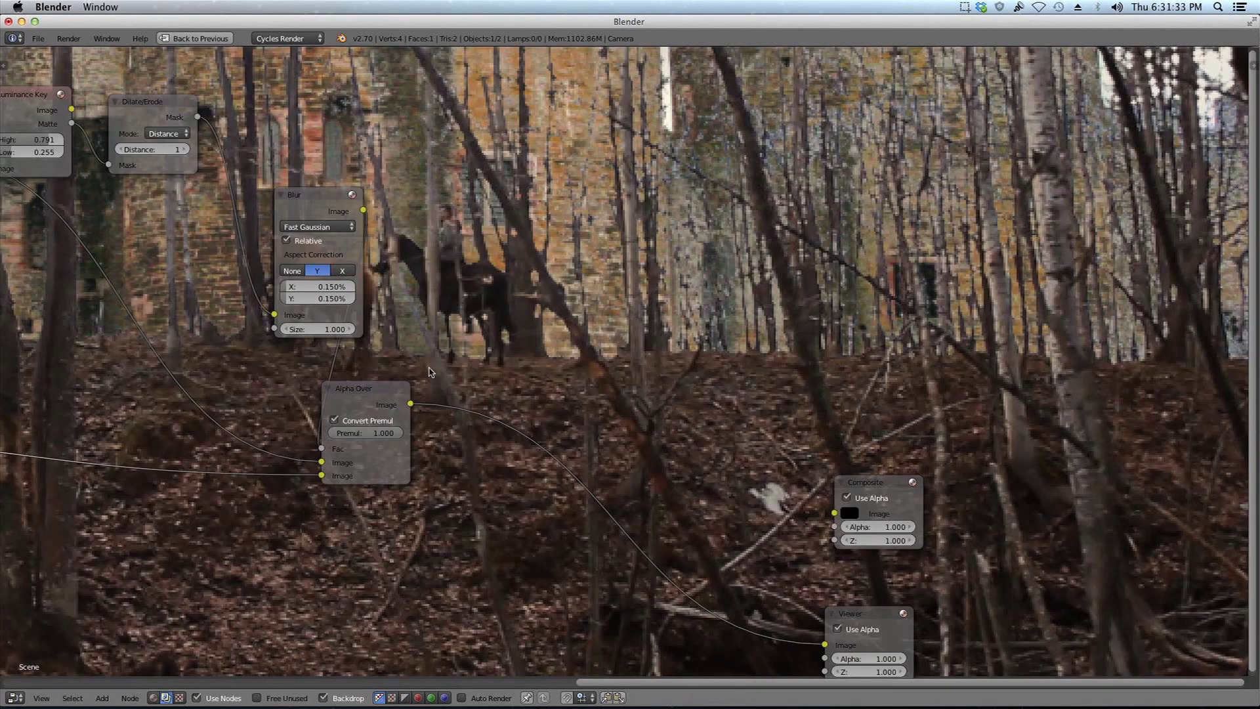
key(Return)
click(327, 297)
text(0.160)
key(Return)
Examine the whole castle and forest composite in the backdrop at reduced size.
middle_drag(487, 321, 387, 250)
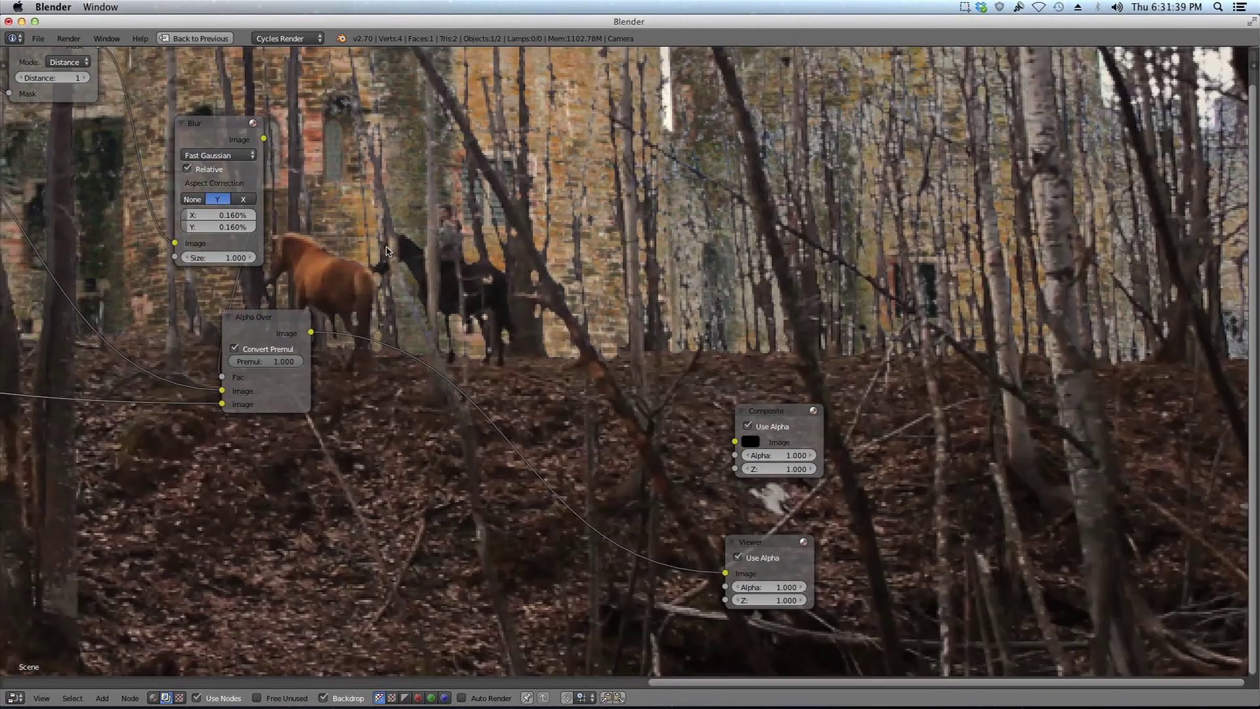
key(v)
key(v)
key(v)
key(v)
alt+middle_drag(536, 264, 775, 349)
key(v)
key(v)
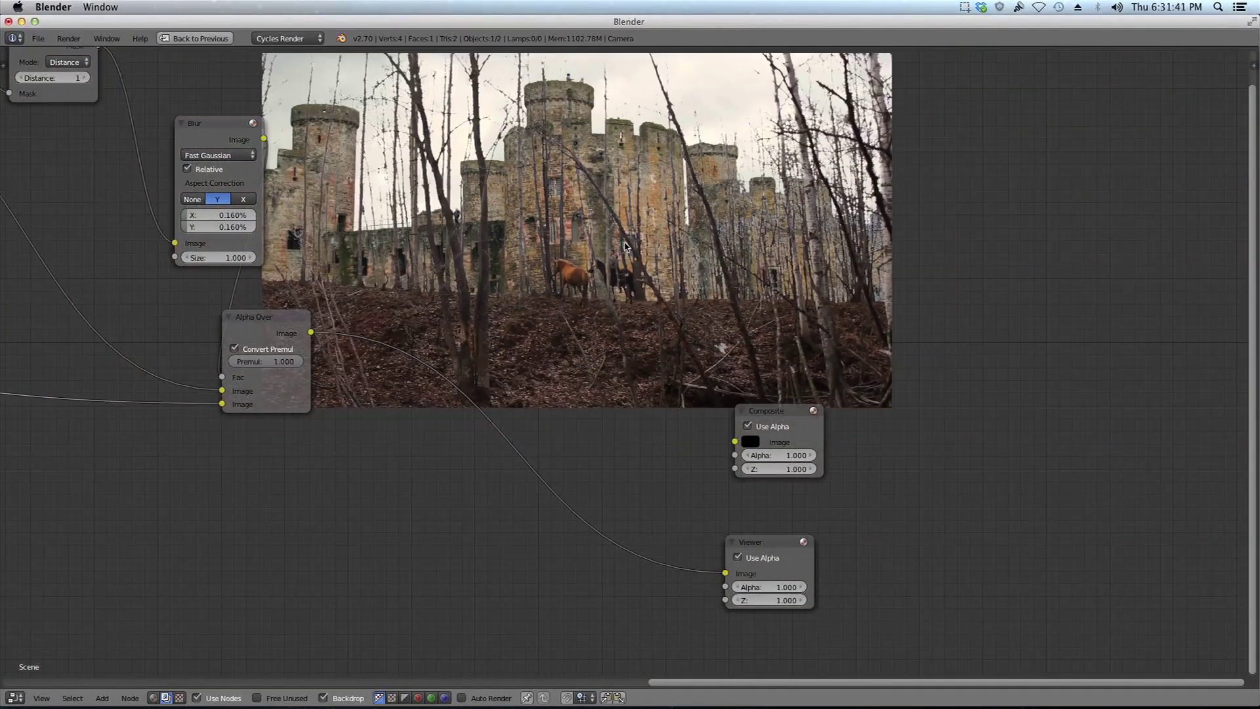
alt+middle_drag(625, 243, 679, 307)
scroll(679, 307, up, 1)
middle_drag(428, 336, 577, 272)
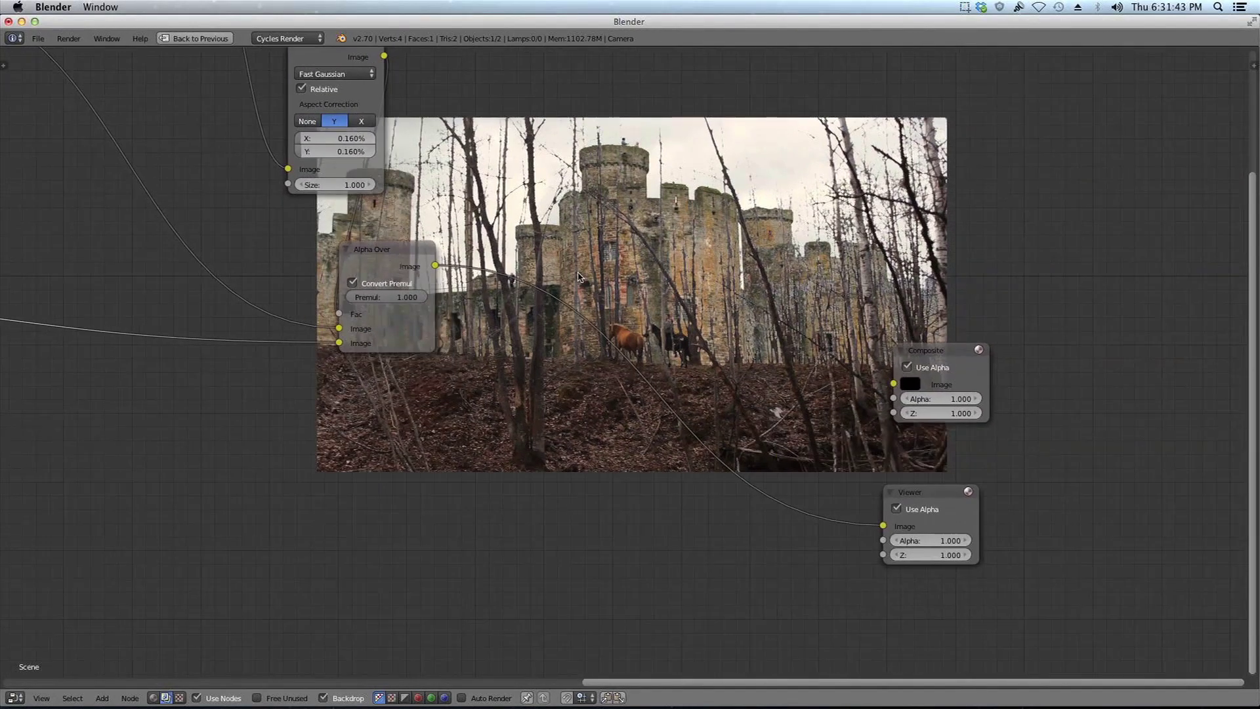
scroll(579, 277, up, 2)
middle_drag(658, 254, 435, 333)
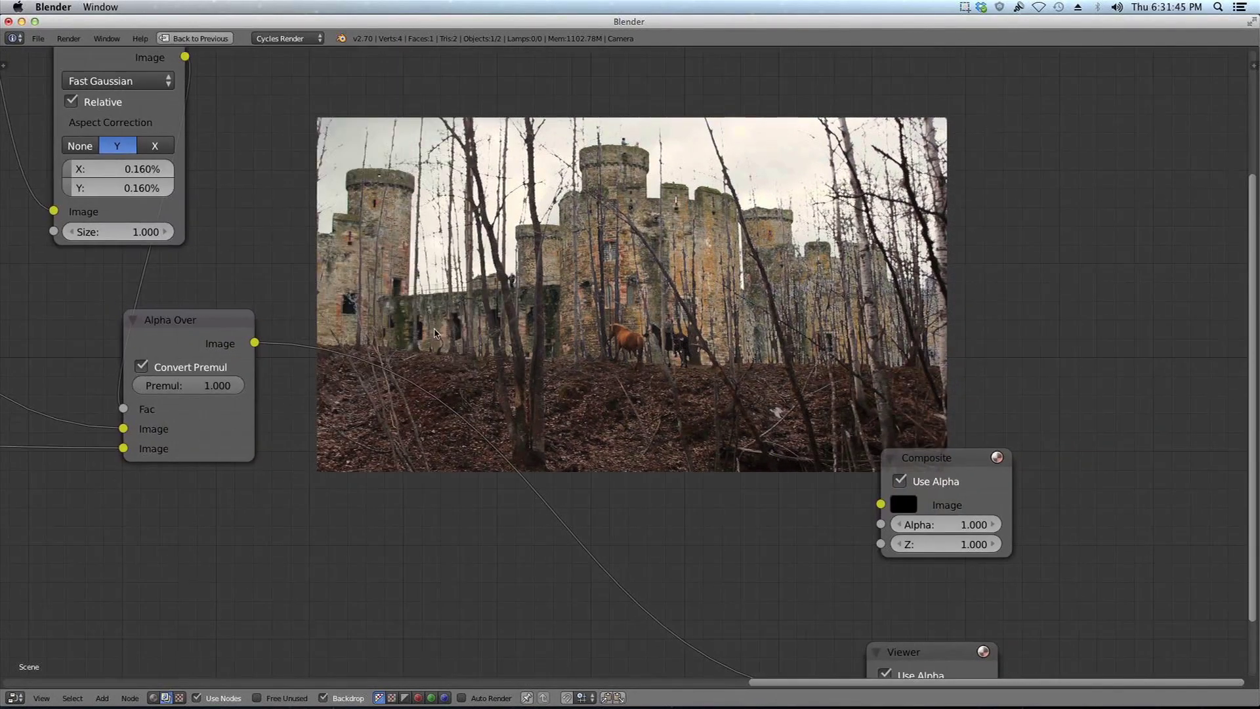
Insert a Color Balance node between the Alpha Over and Viewer nodes.
middle_drag(628, 281, 863, 238)
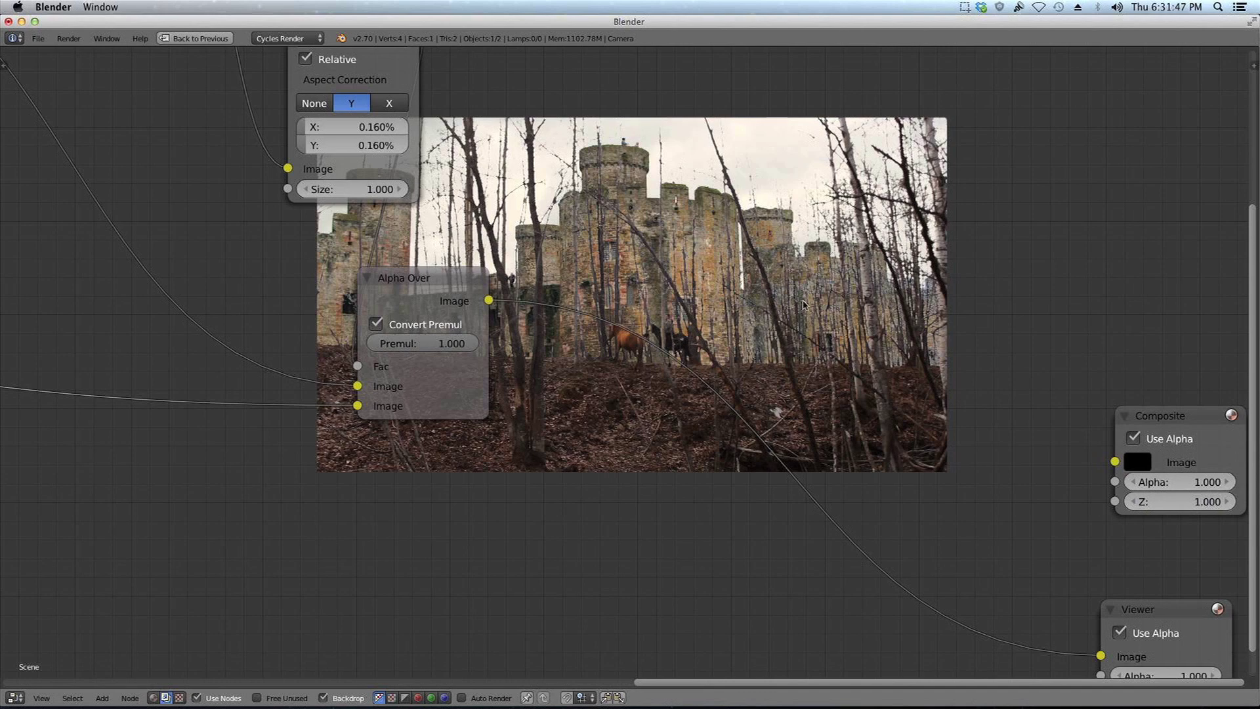
key(shift+a)
mouse_move(814, 281)
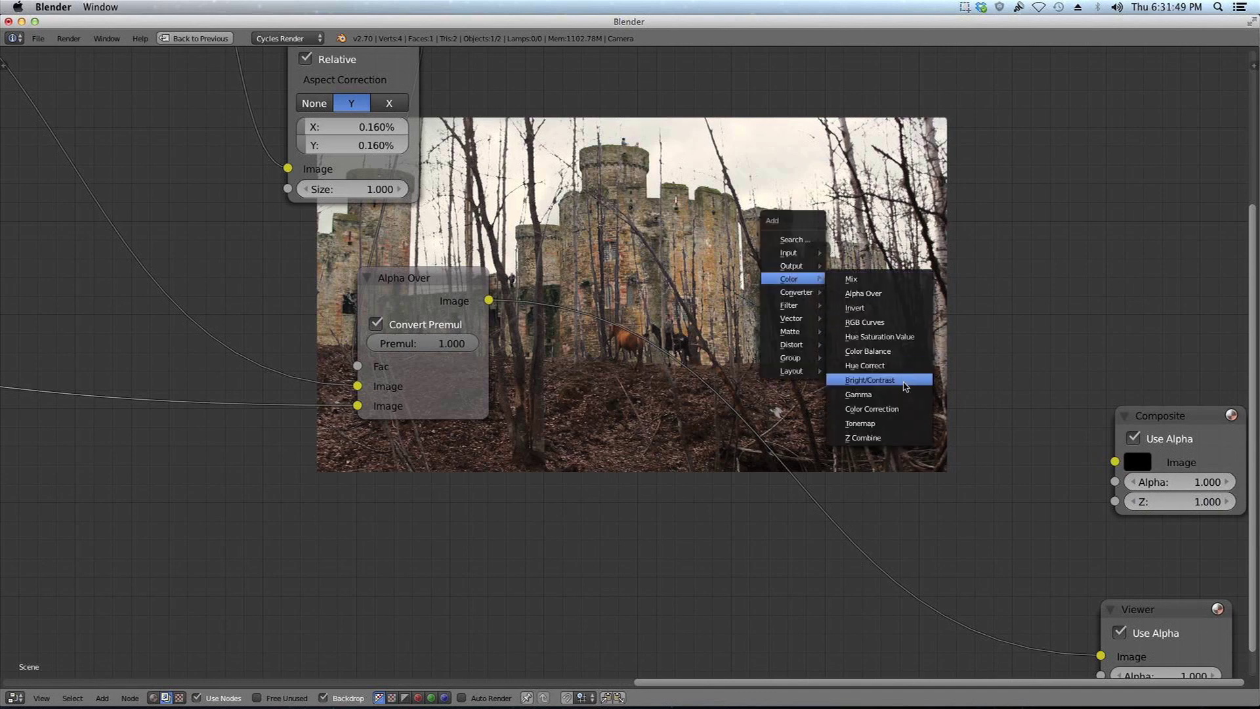
click(902, 351)
click(877, 271)
middle_drag(878, 271, 678, 472)
middle_drag(737, 321, 517, 321)
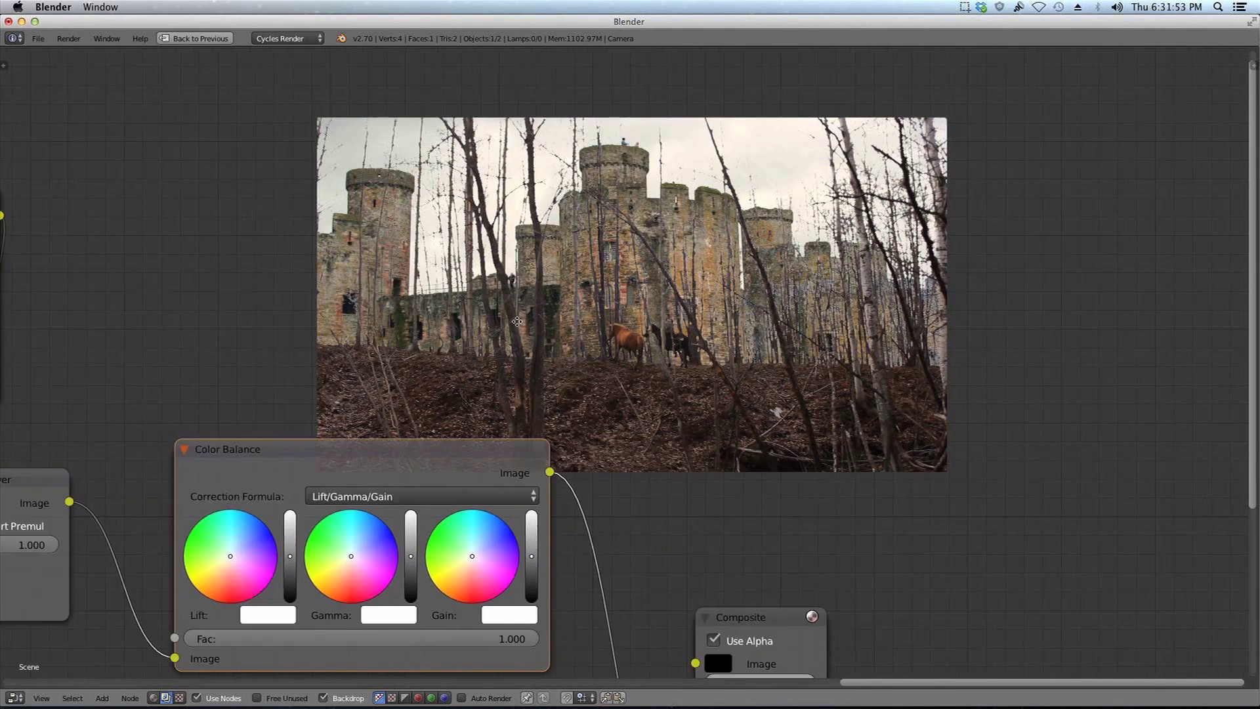
Duplicate the Color Balance node and place the copy between the Color Correction and Alpha Over nodes.
middle_drag(516, 274, 931, 204)
middle_drag(388, 321, 817, 275)
scroll(488, 291, down, 5)
middle_drag(487, 291, 866, 205)
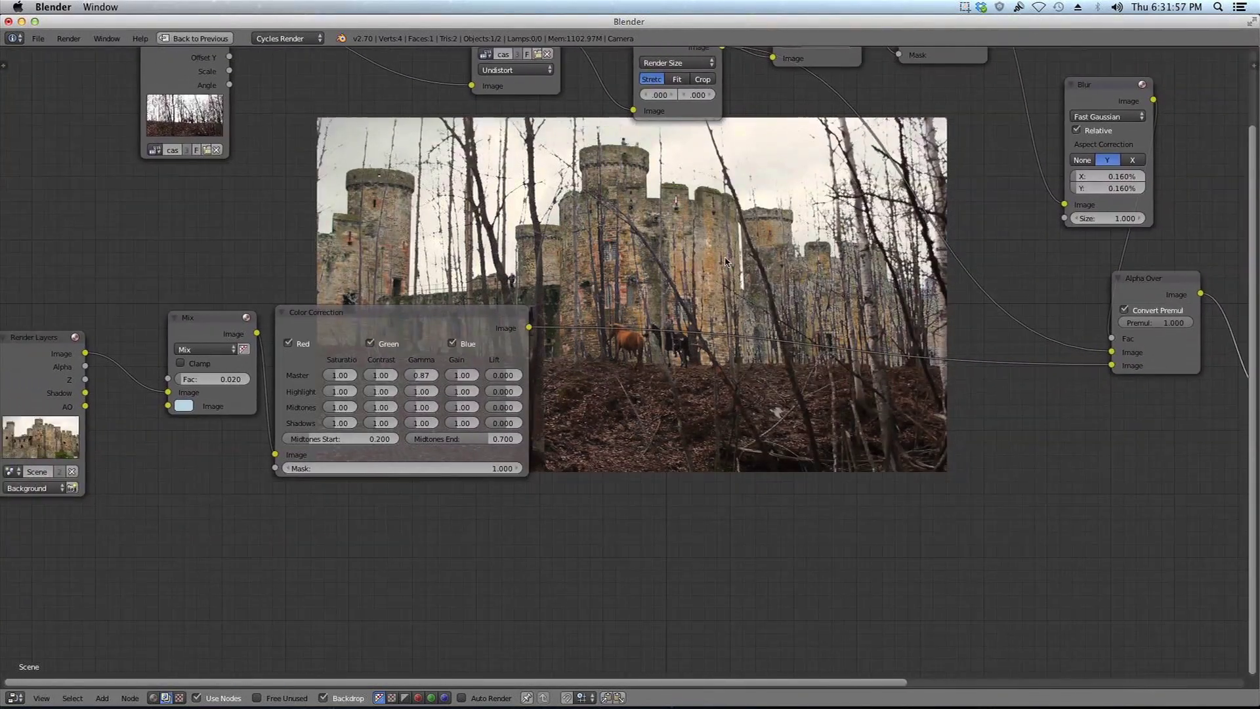
scroll(686, 271, down, 4)
mouse_move(658, 276)
middle_down()
mouse_move(592, 158)
mouse_move(539, 183)
mouse_move(640, 291)
middle_up()
scroll(539, 183, down, 1)
key(shift+d)
click(704, 321)
Fine-tune the castle's Color Balance lift and nudge its gamma and gain slightly toward a warmer red tone.
scroll(842, 324, up, 4)
middle_drag(842, 323, 589, 311)
scroll(588, 311, up, 9)
middle_drag(747, 393, 580, 293)
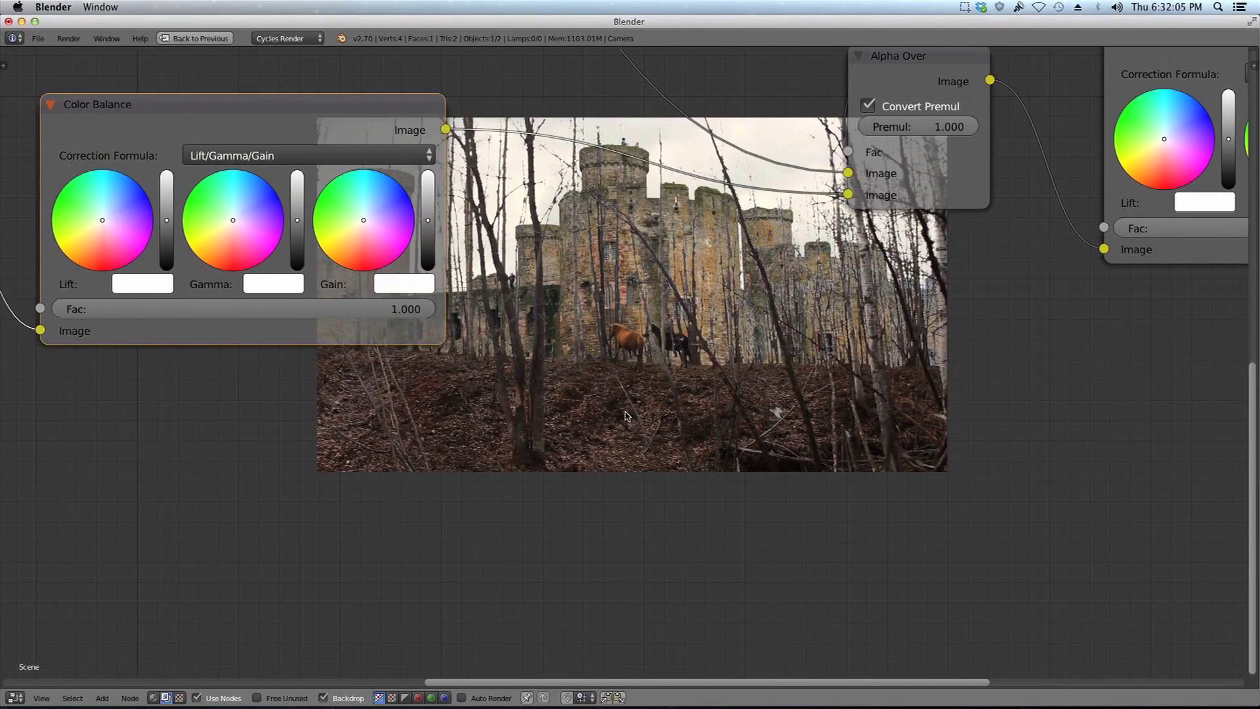
middle_drag(469, 386, 506, 408)
drag(145, 246, 141, 245)
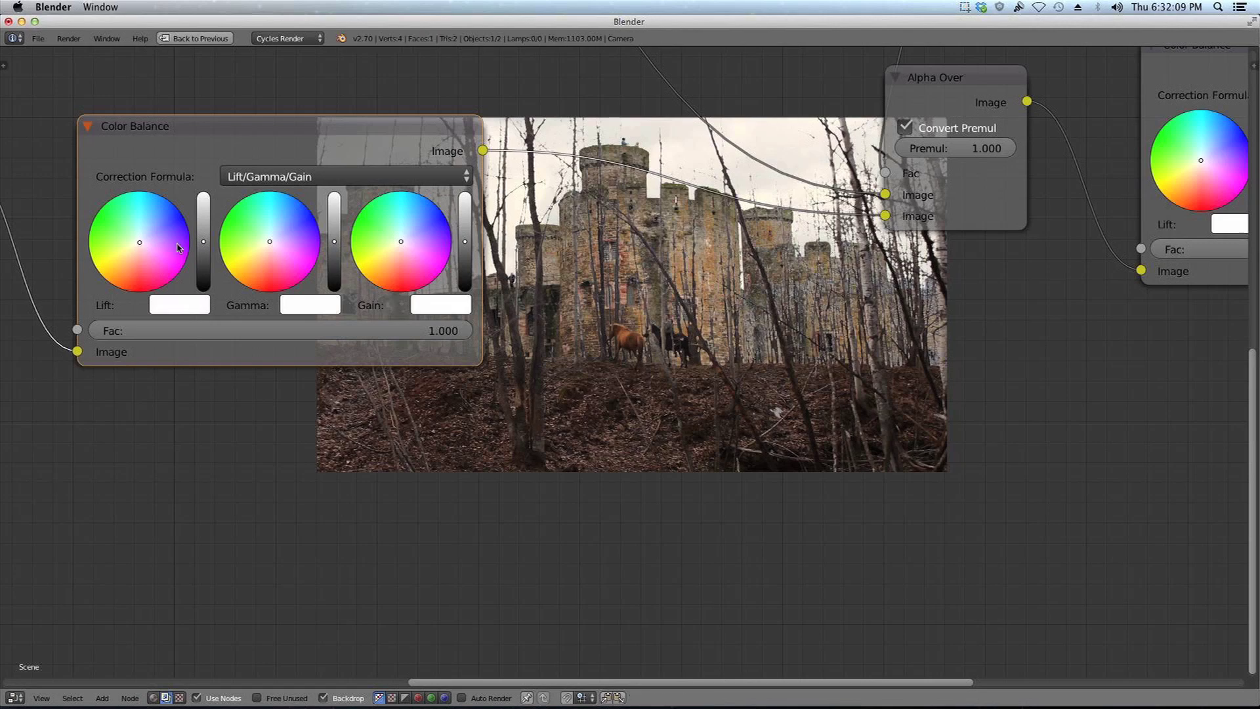
drag(273, 244, 269, 246)
drag(401, 241, 403, 244)
middle_drag(953, 409, 763, 266)
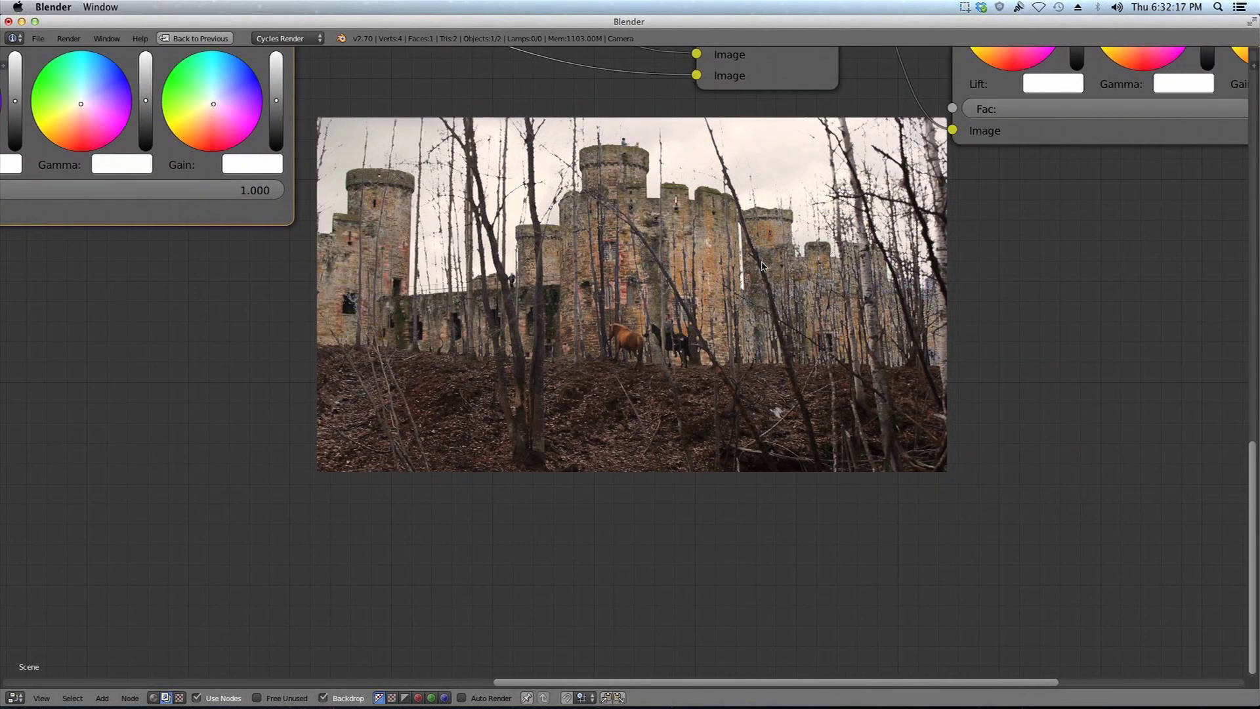
Move the Composite node clear and connect the final Color Balance output to its Image input.
middle_drag(663, 229, 428, 380)
scroll(440, 391, down, 4)
middle_drag(611, 401, 280, 552)
drag(781, 443, 991, 374)
click(534, 317)
drag(621, 327, 947, 410)
Shift the final Color Balance node's lift slightly toward cool blue and its gain slightly toward warm orange.
scroll(371, 398, up, 4)
middle_drag(569, 403, 398, 336)
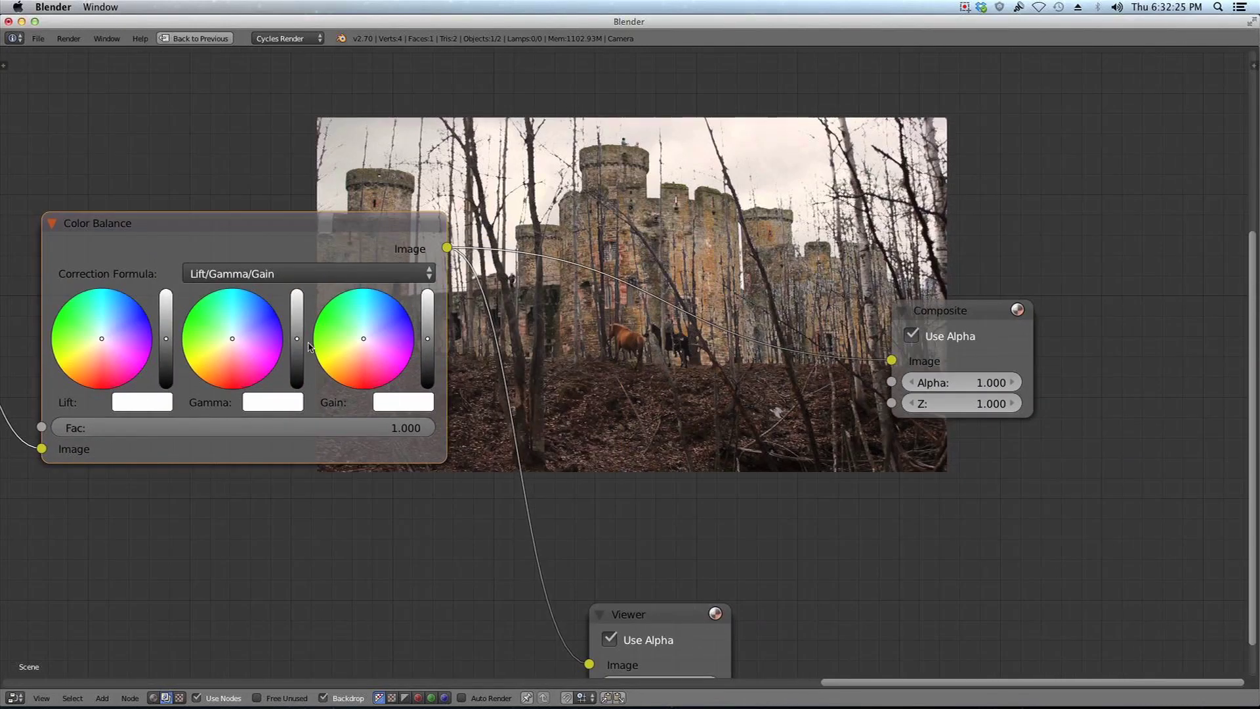
click(109, 336)
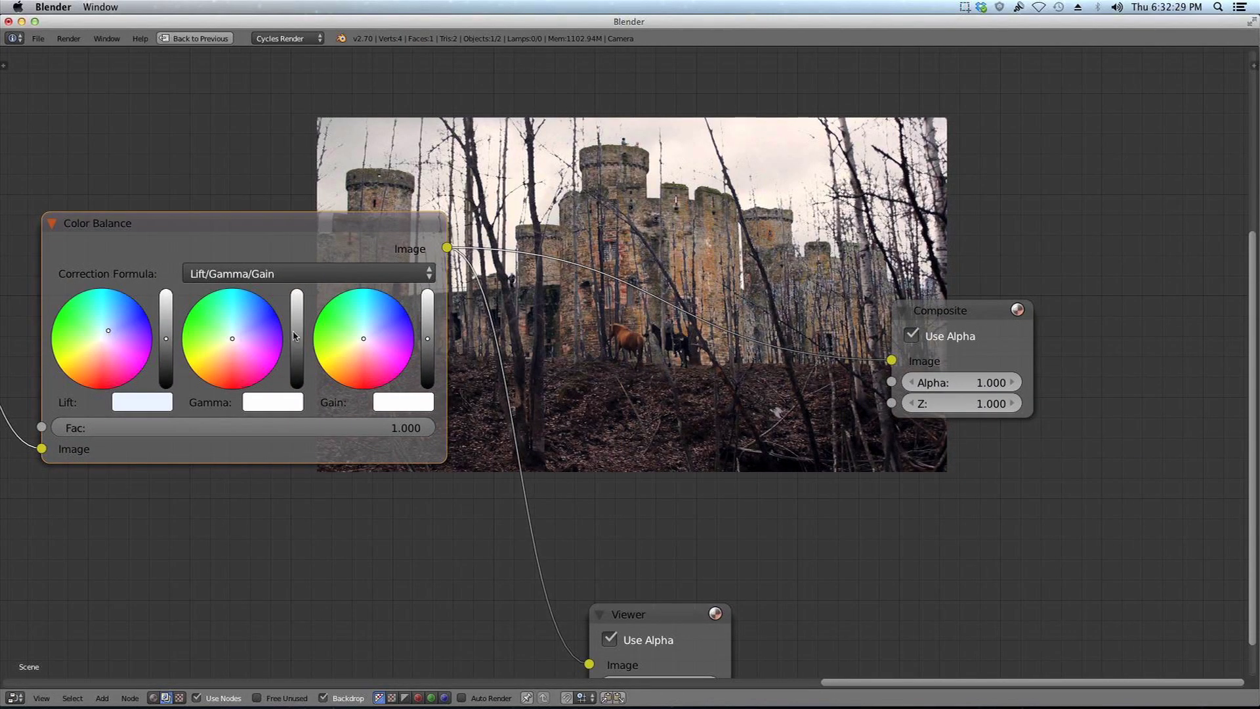
click(359, 348)
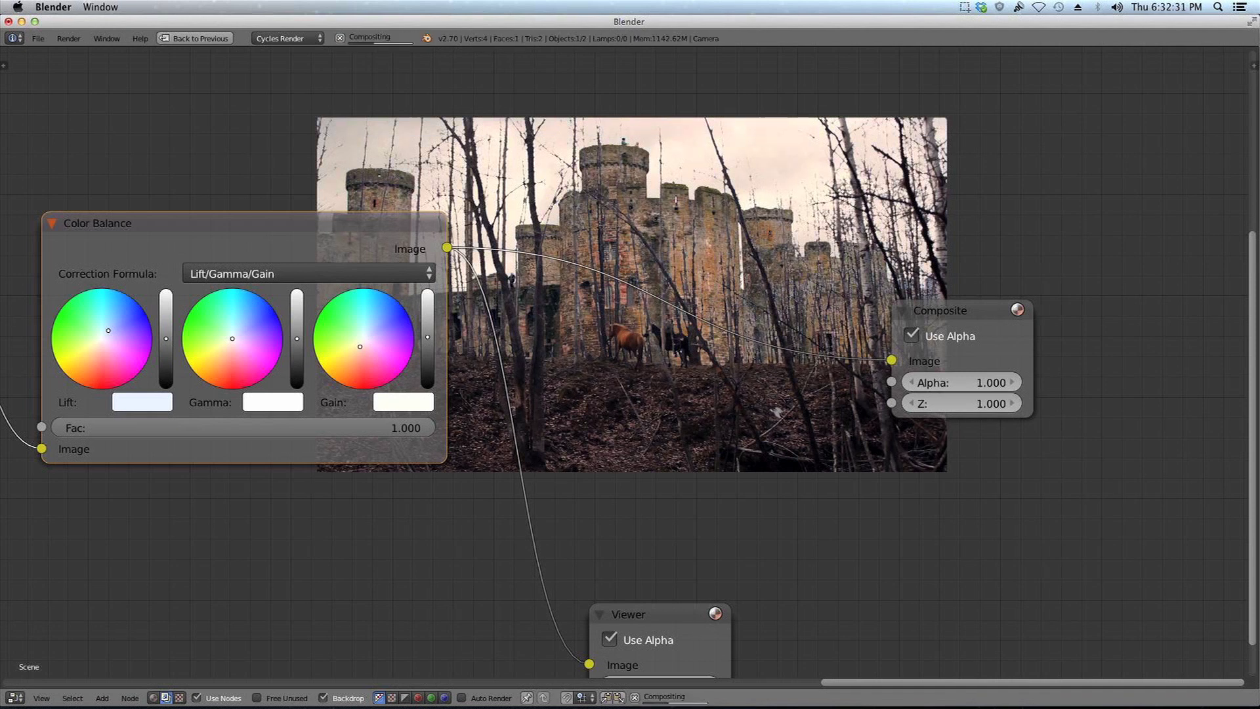
drag(362, 346, 363, 344)
Move the Composite and Viewer nodes away and insert a Color Correction node between the final Color Balance and Viewer nodes.
middle_drag(501, 353, 542, 255)
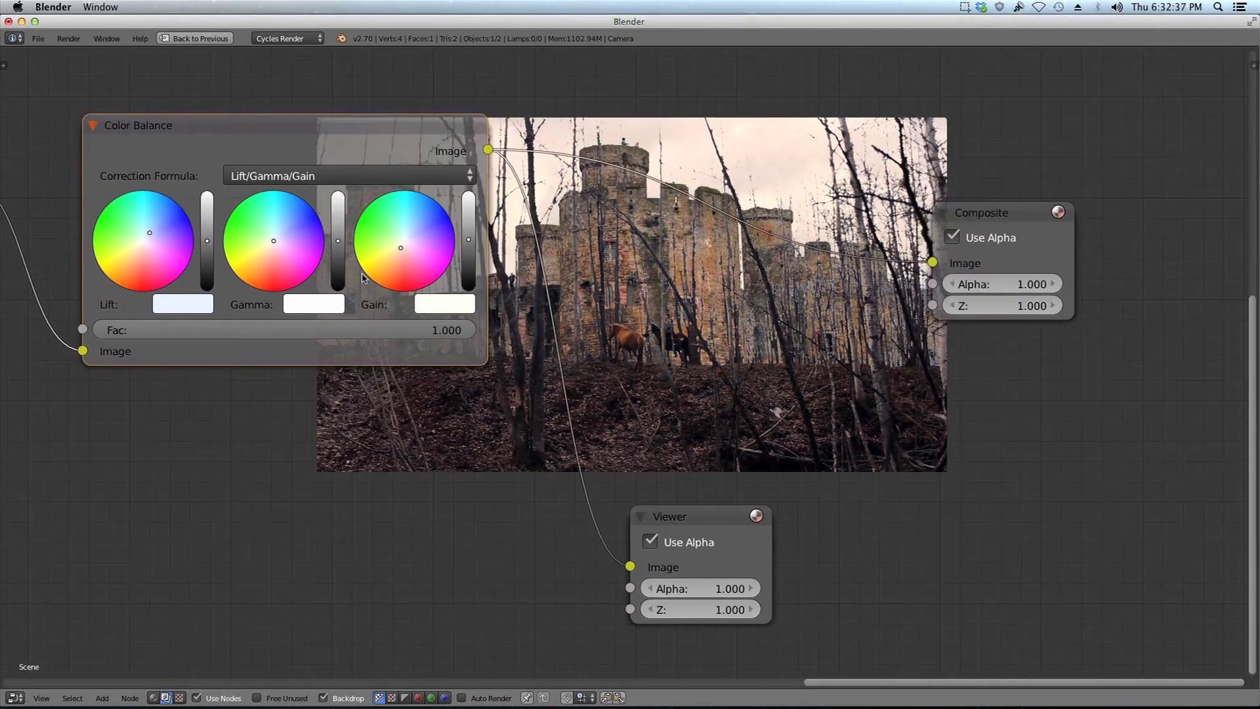
drag(1023, 210, 229, 236)
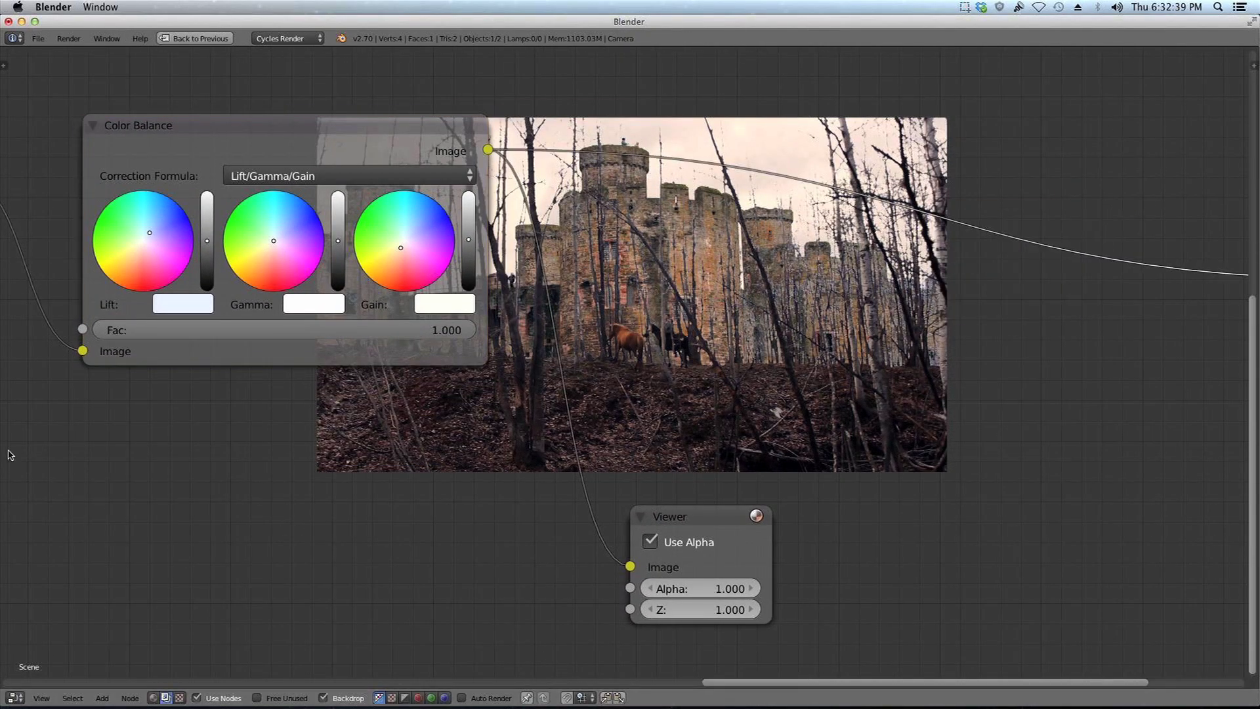
click(716, 535)
click(695, 542)
drag(714, 513, 1174, 476)
key(shift+a)
mouse_move(780, 422)
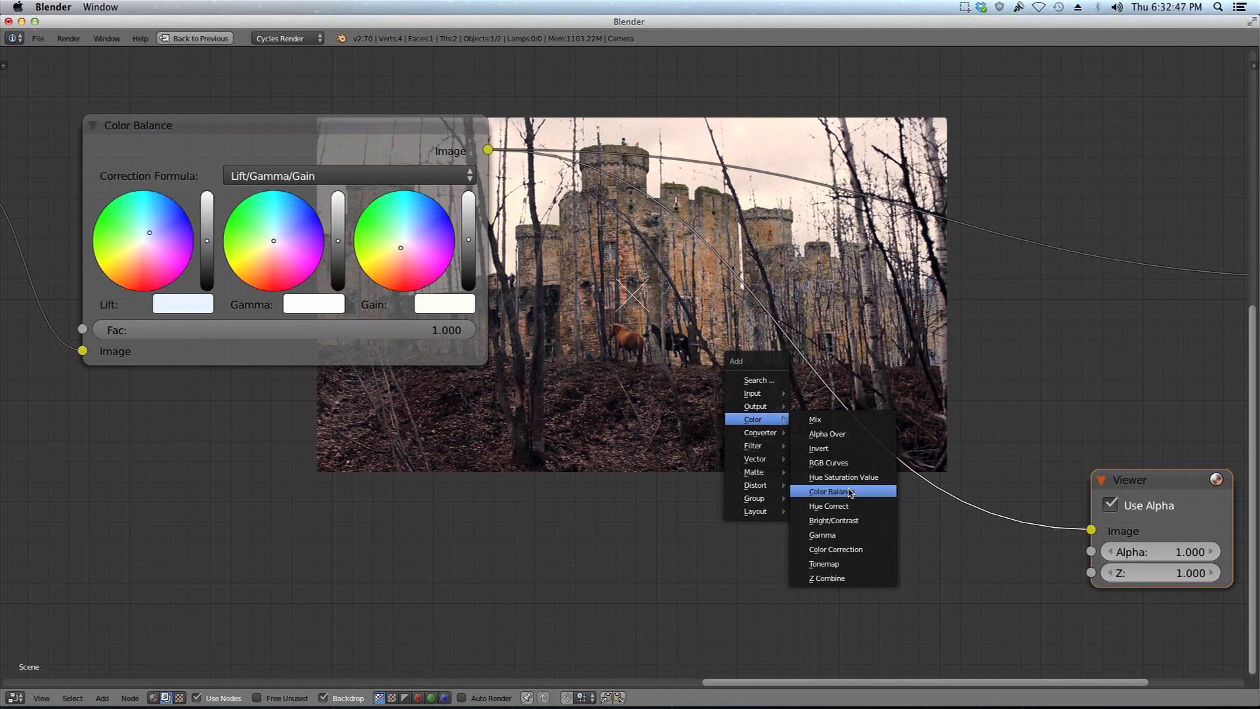
click(846, 550)
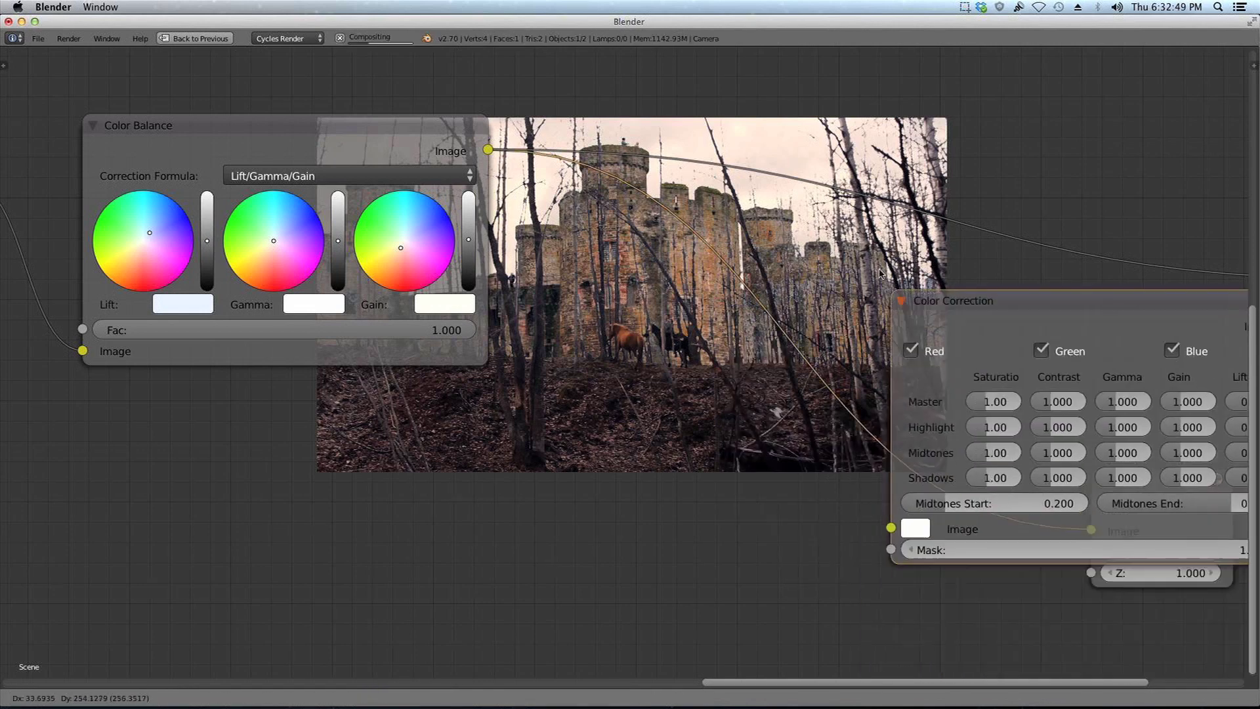
click(563, 251)
Set the final Color Correction node's saturation to 0.7 and move the Viewer and Composite nodes farther from it.
middle_drag(759, 333, 266, 422)
text(0.7)
key(Return)
middle_drag(647, 384, 560, 275)
drag(725, 498, 1195, 479)
middle_drag(889, 298, 655, 251)
drag(712, 170, 1124, 182)
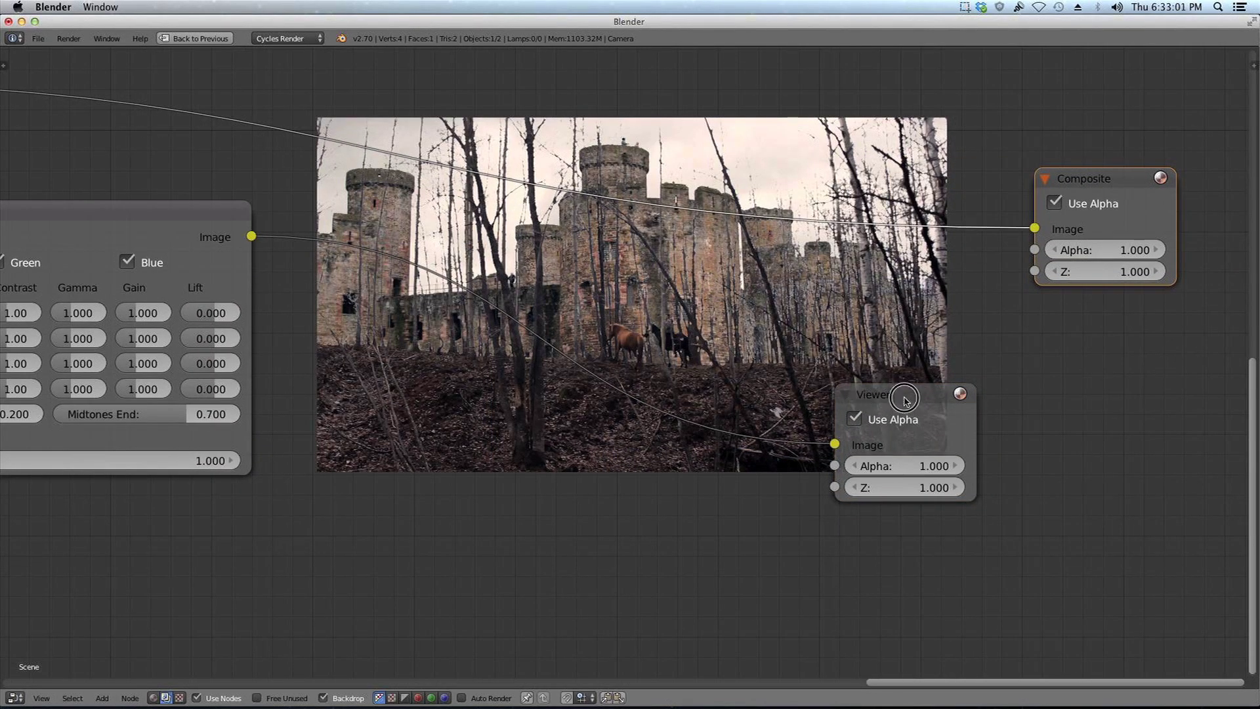
drag(902, 400, 1222, 401)
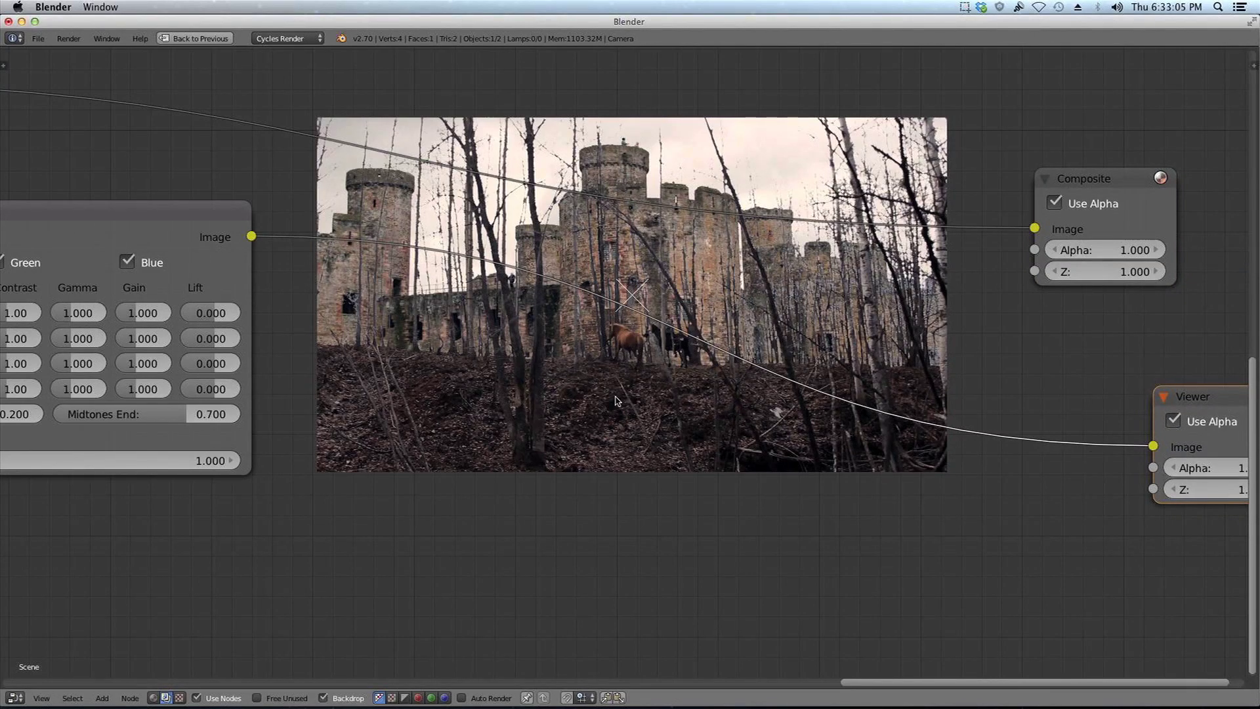
Add a Lens Distortion node fed by the Color Correction output and set its Distort value to 1.
key(shift+a)
mouse_move(560, 401)
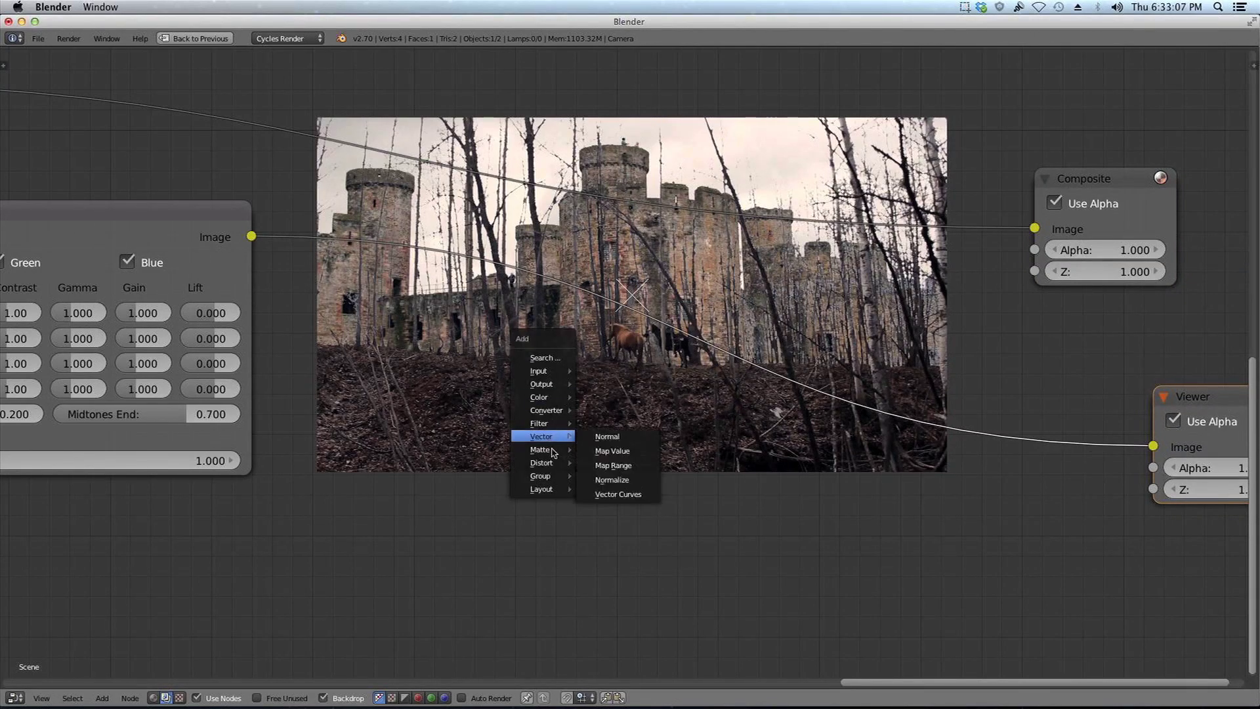
mouse_move(552, 465)
click(621, 475)
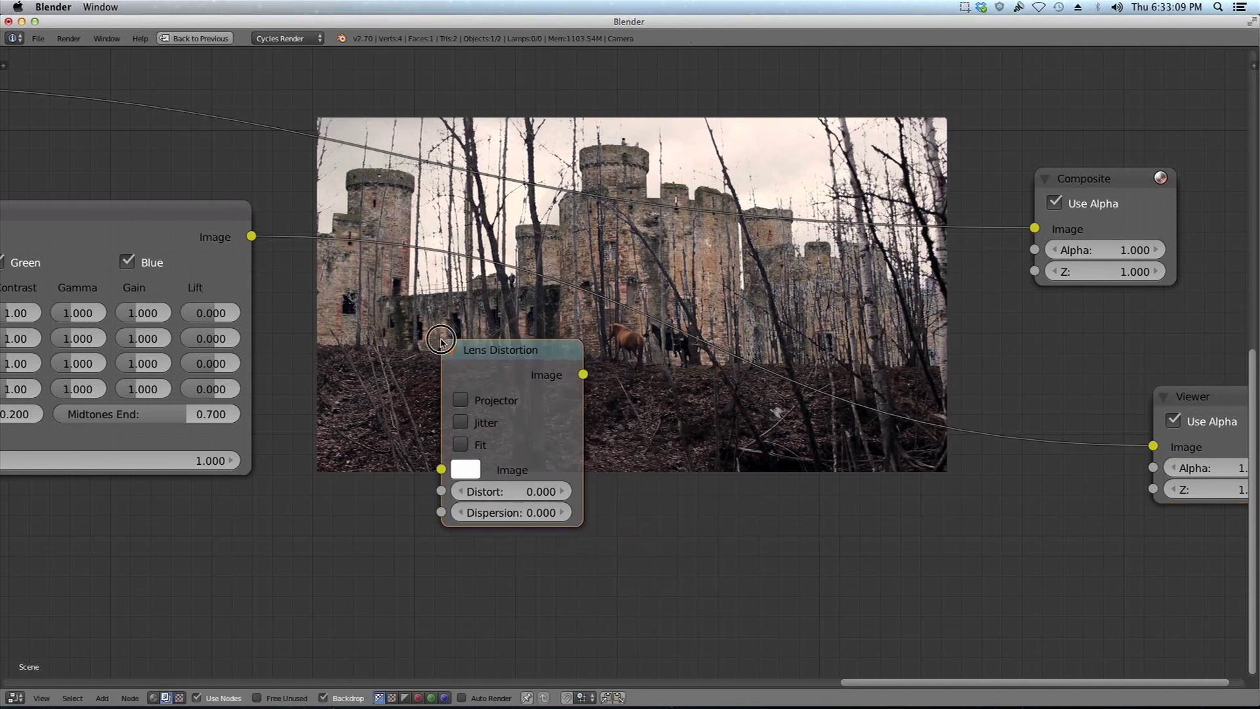
drag(253, 236, 441, 470)
middle_drag(650, 359, 596, 363)
drag(509, 355, 445, 346)
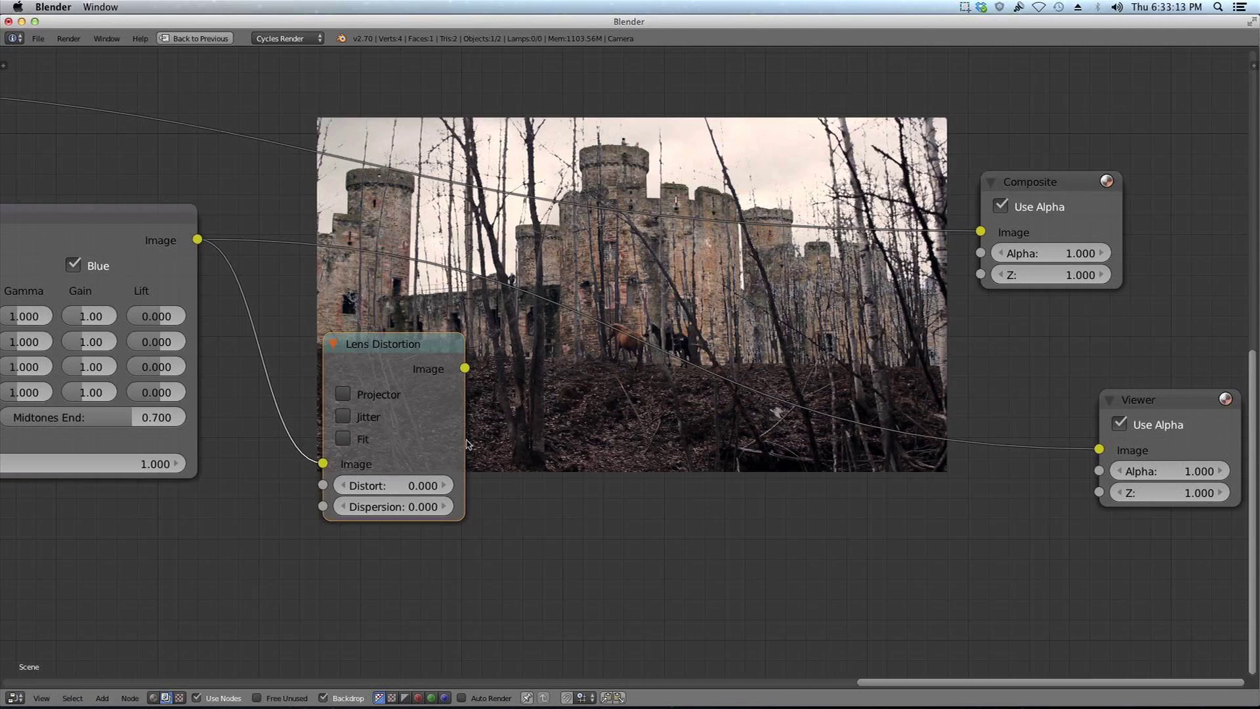
key(Return)
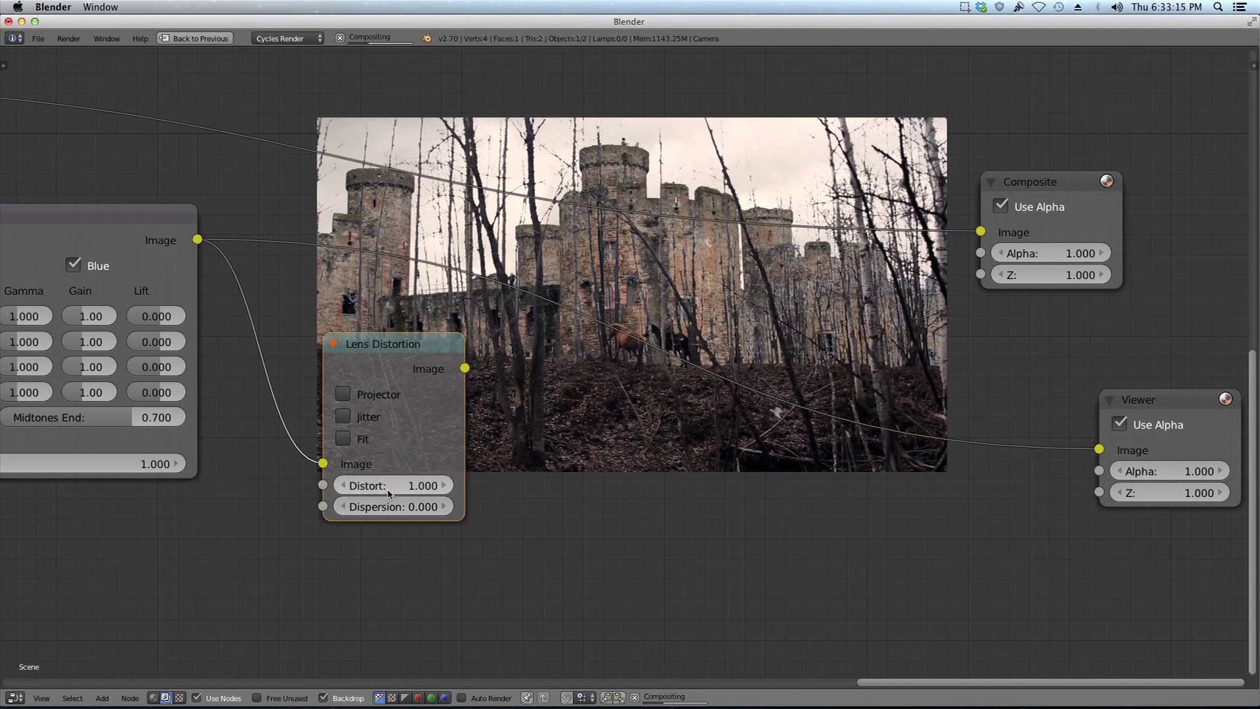
middle_drag(707, 284, 651, 264)
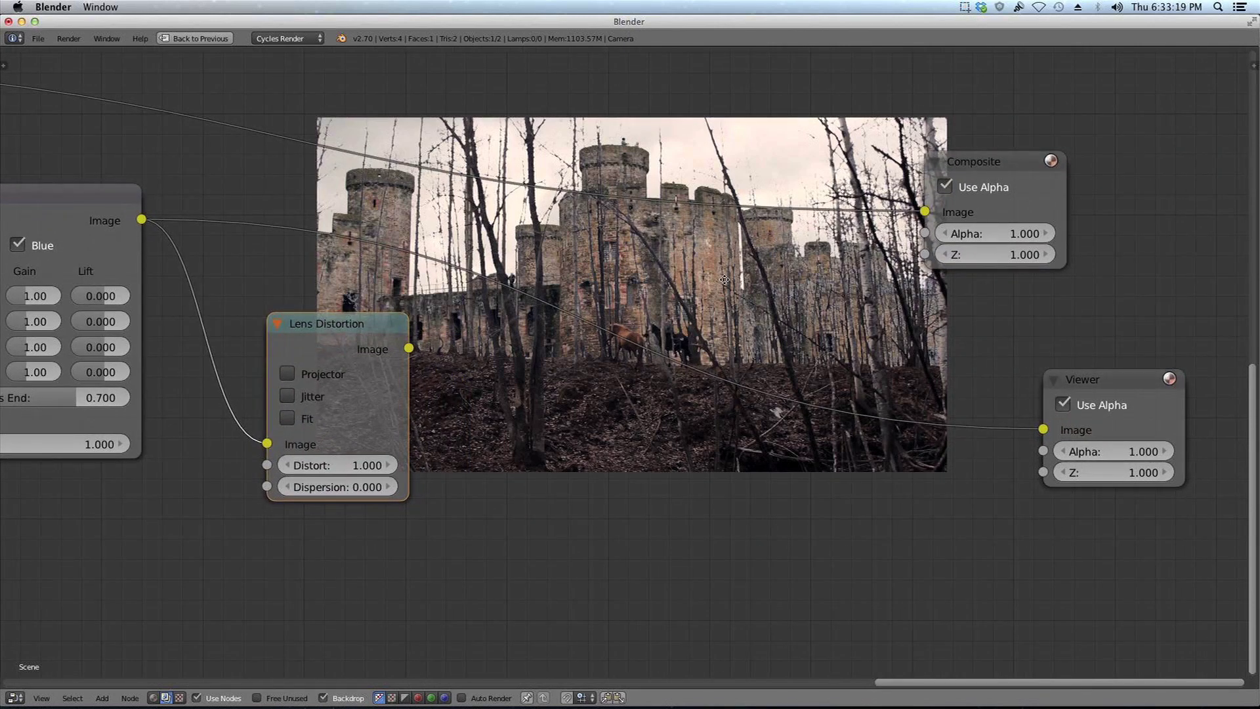
scroll(725, 280, right, 3)
scroll(725, 280, down, 1)
scroll(636, 268, left, 3)
scroll(636, 268, down, 3)
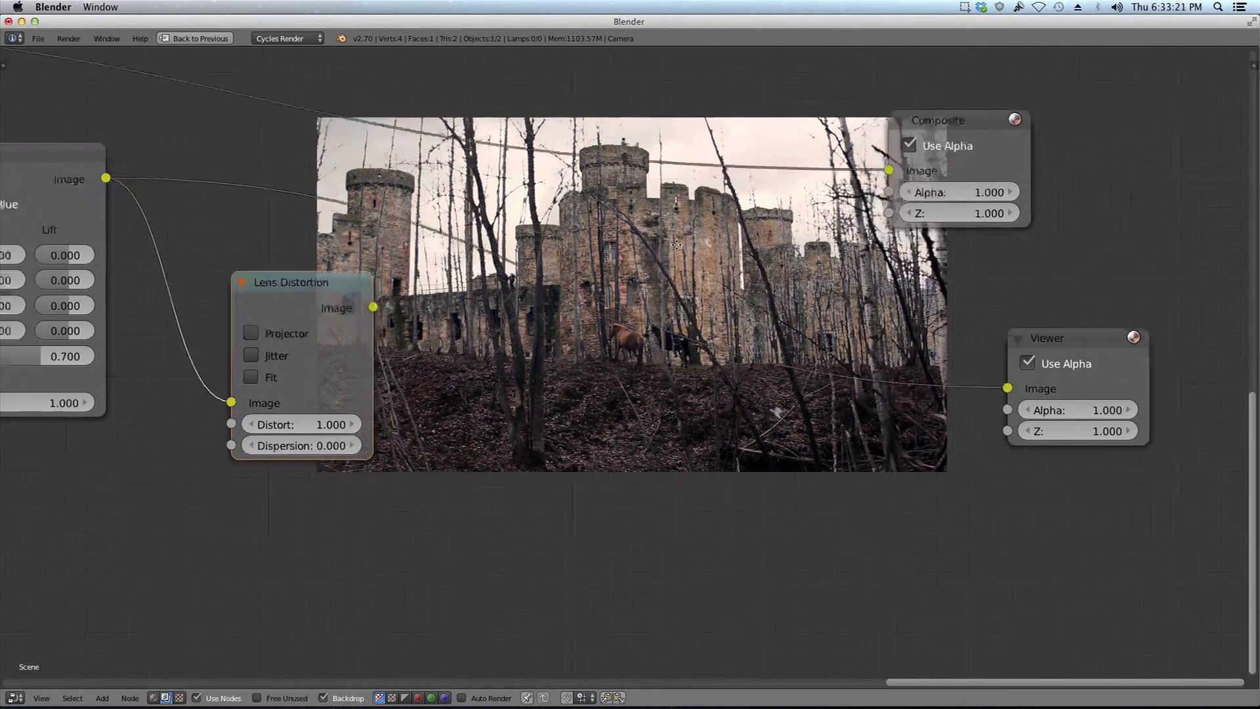
middle_drag(741, 243, 776, 352)
Shift the Lens Distortion node slightly and add a Blur node that takes the Lens Distortion output as its image.
drag(379, 346, 352, 332)
middle_drag(657, 296, 603, 249)
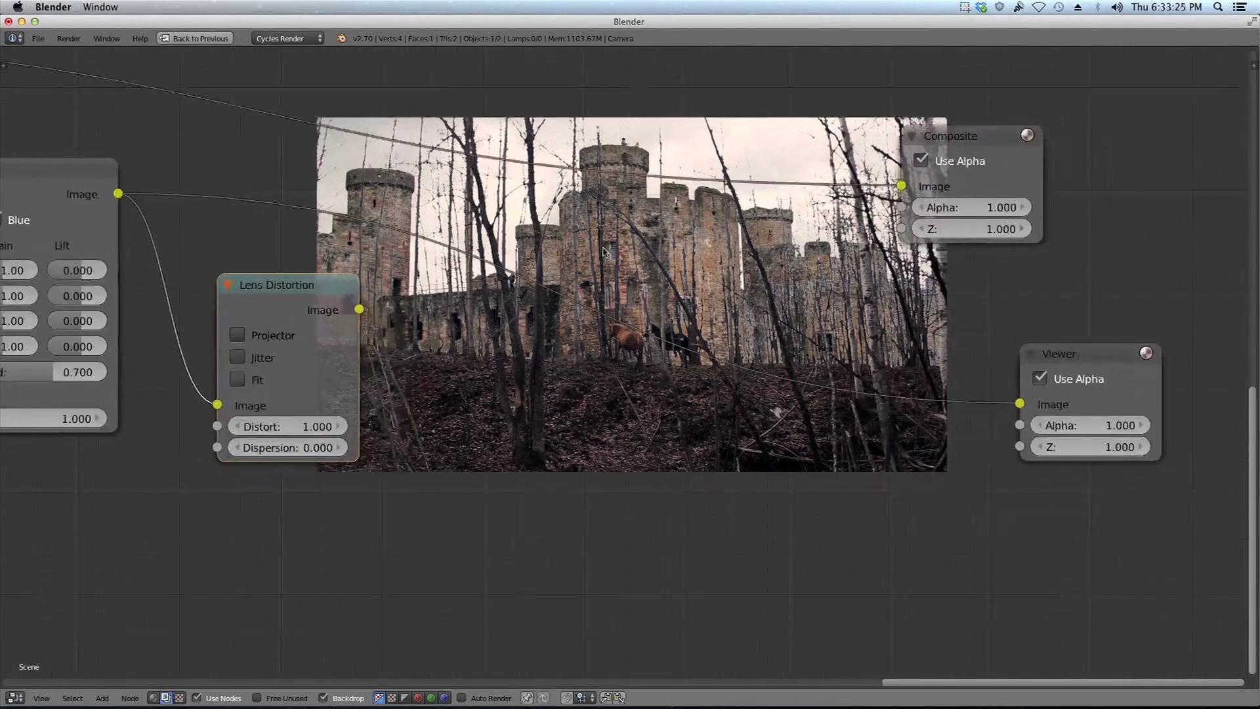
key(shift+a)
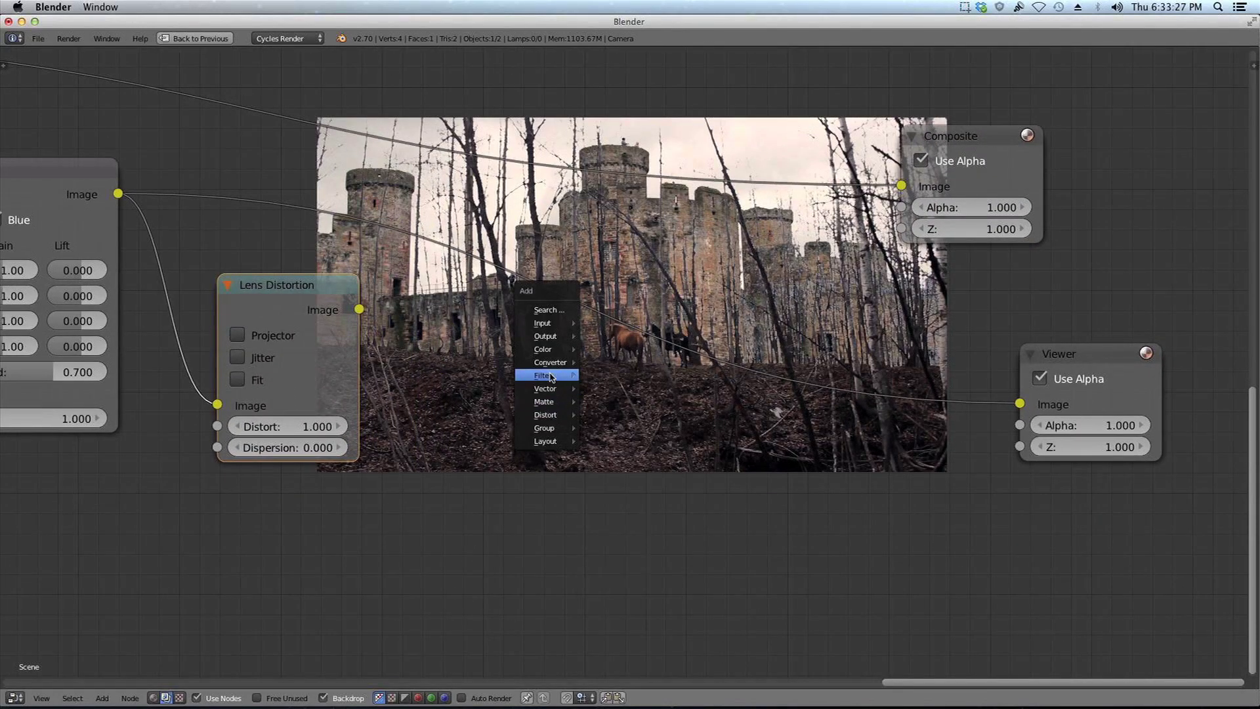
mouse_move(548, 349)
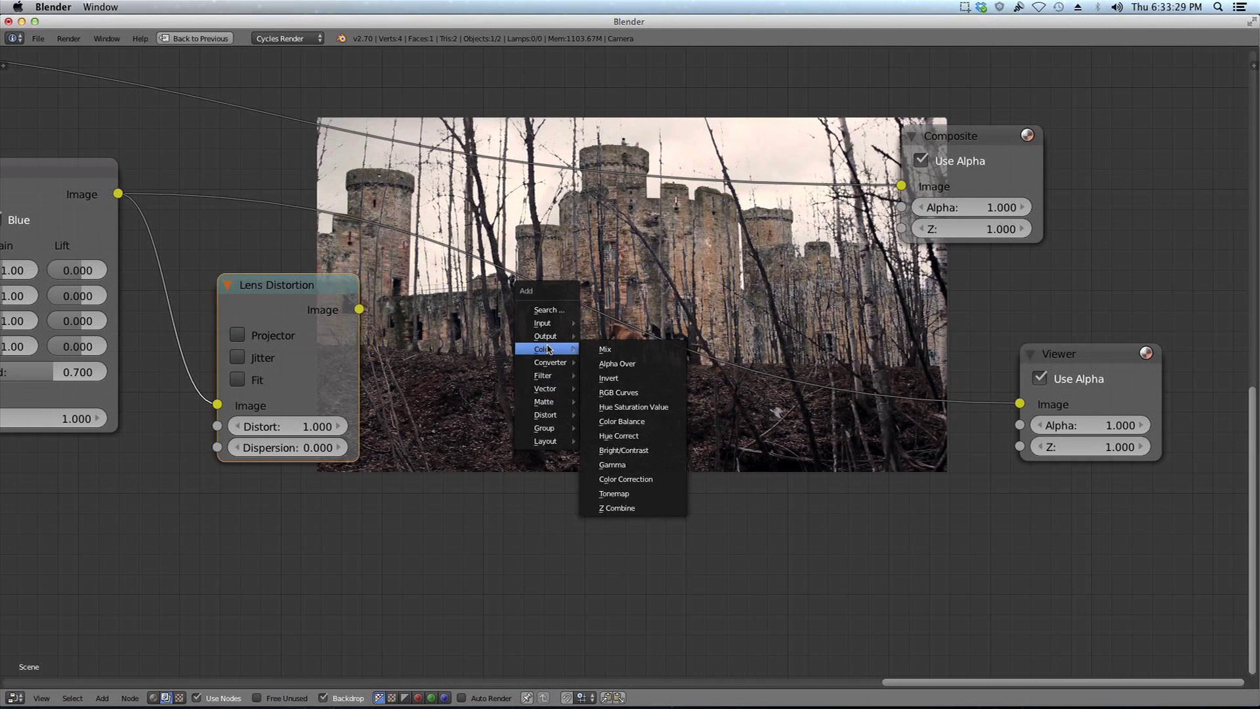
mouse_move(543, 376)
click(610, 377)
click(453, 348)
drag(360, 309, 422, 555)
Set the Blur node to Fast Gaussian with relative size, Y aspect correction, and 16% for both X and Y.
click(489, 396)
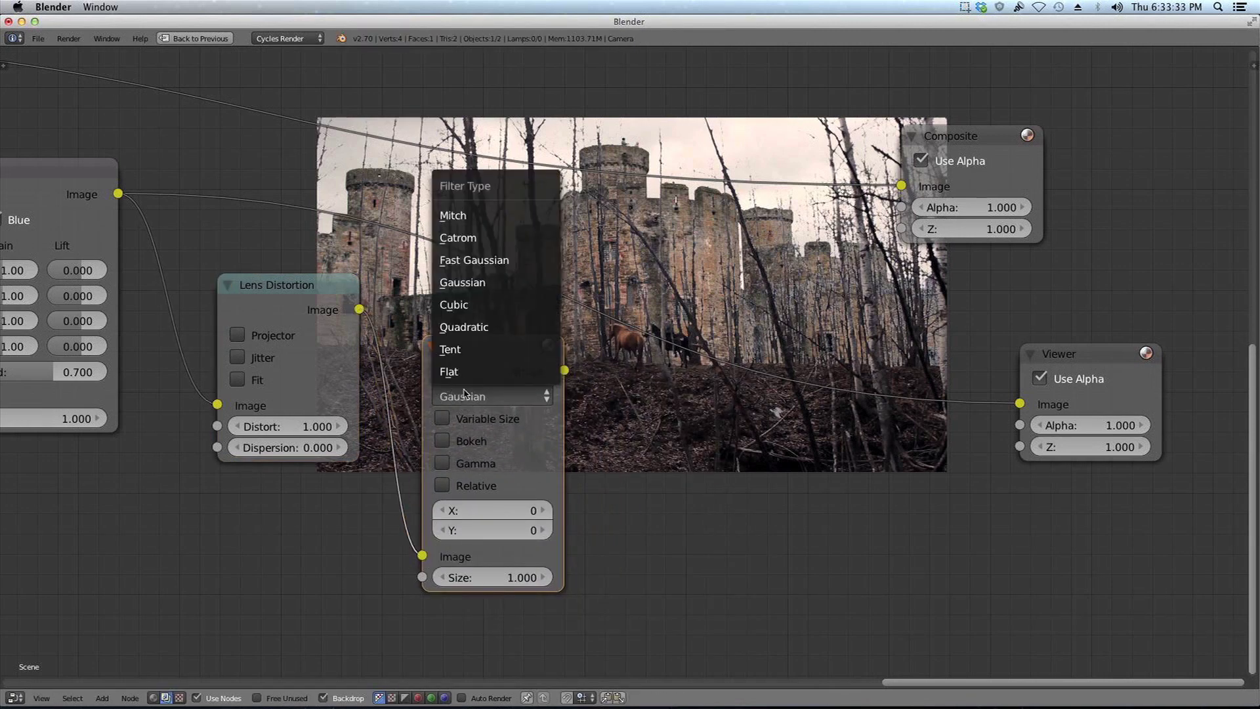
click(474, 260)
click(443, 419)
click(491, 466)
text(16)
key(Return)
double_click(503, 510)
text(16)
key(Return)
Insert a Mix node before the Viewer, set it to Multiply, connect the Blur output to its second image input, and reposition both nodes.
key(shift+a)
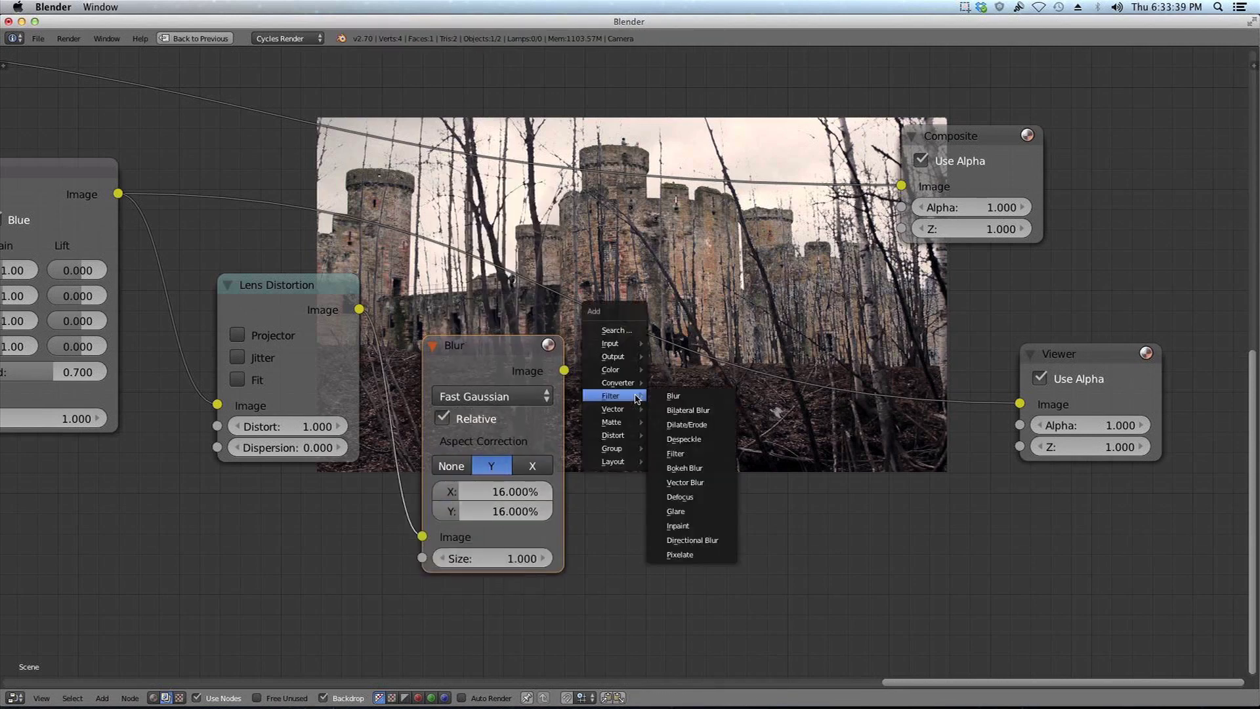
mouse_move(614, 370)
click(697, 372)
click(712, 302)
click(748, 352)
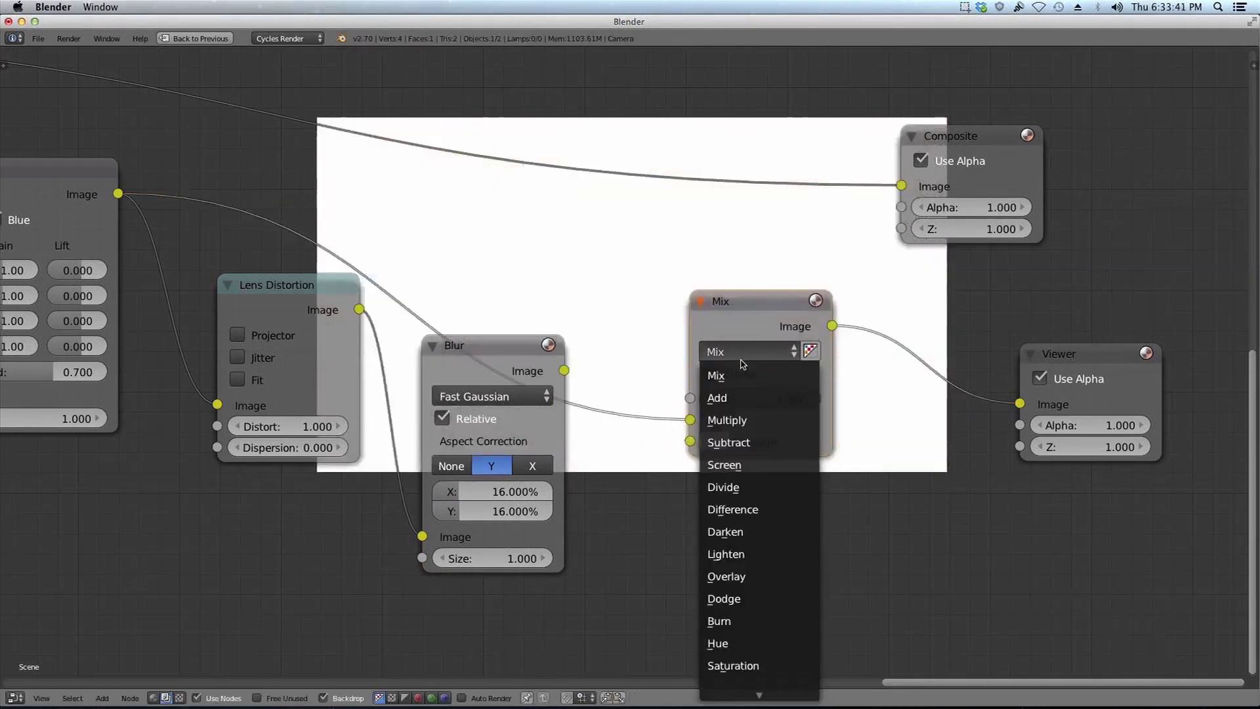
click(699, 415)
drag(604, 334, 690, 441)
drag(508, 359, 491, 452)
drag(785, 322, 732, 215)
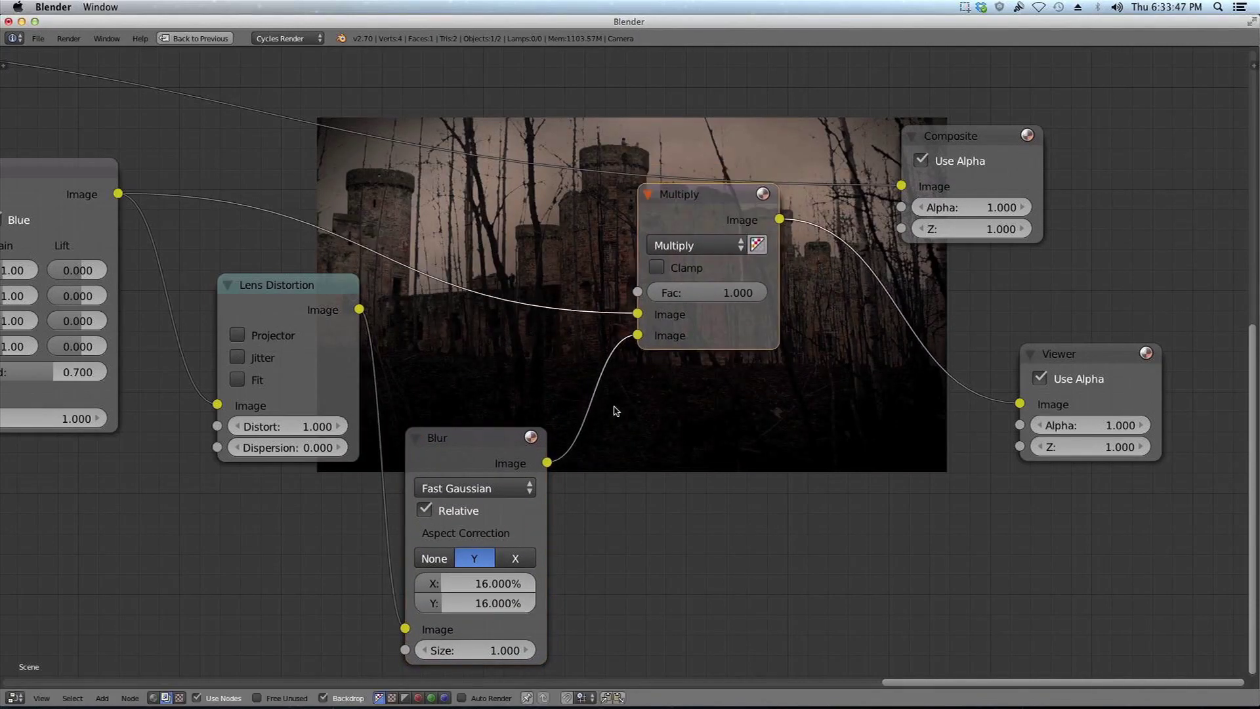
Preview the vignette nodes and disconnect the Lens Distortion node's image input so it uses plain white, then view the Multiply result.
middle_drag(719, 439, 619, 366)
ctrl+shift+click(404, 387)
ctrl+shift+click(216, 222)
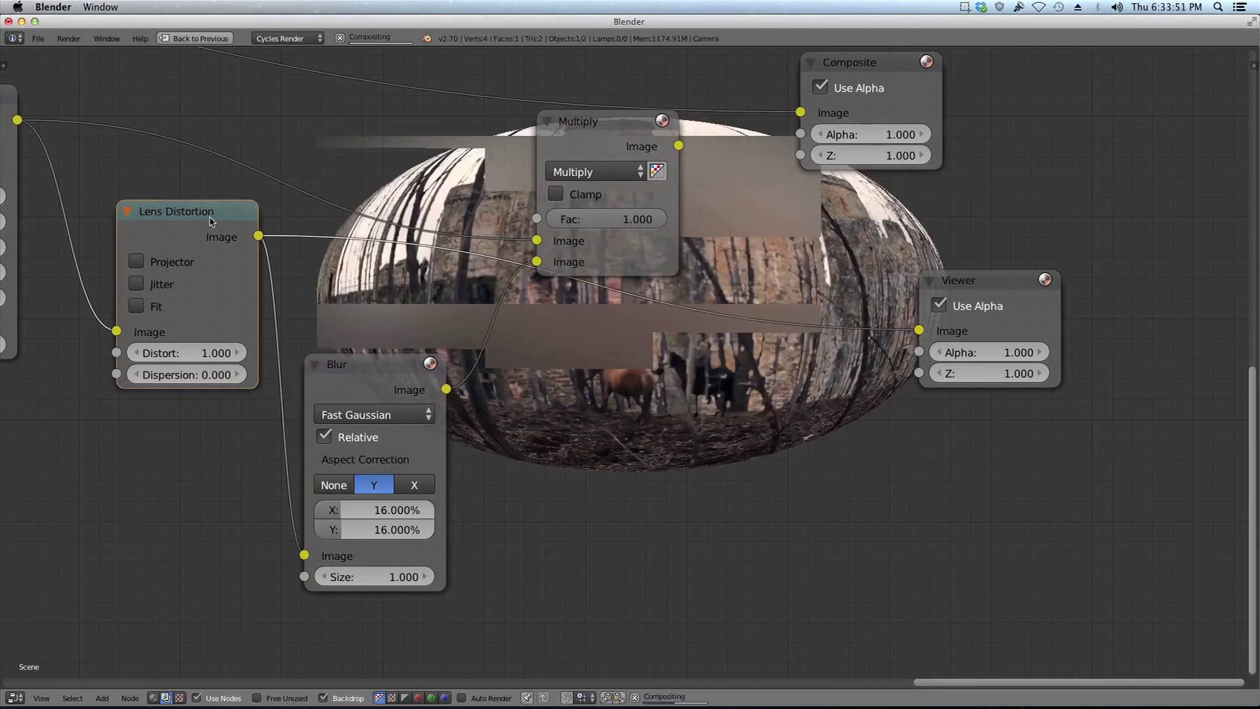
middle_drag(207, 301, 260, 302)
drag(170, 333, 147, 332)
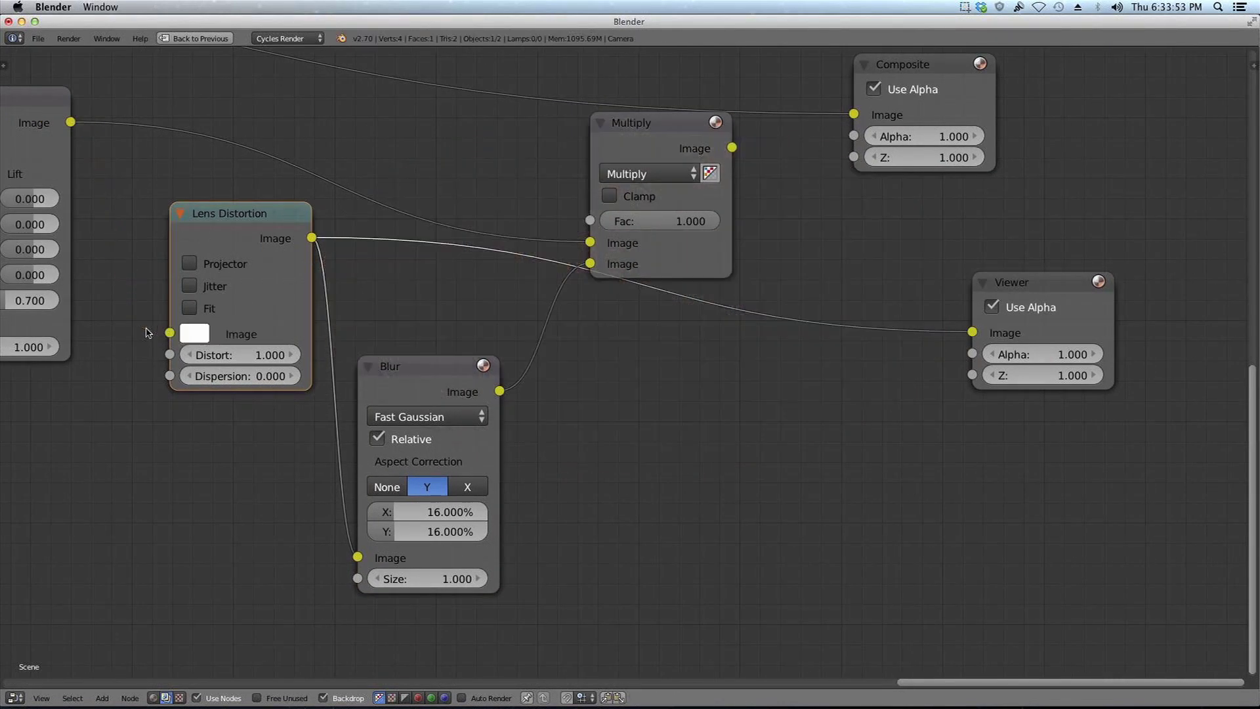
ctrl+shift+click(438, 383)
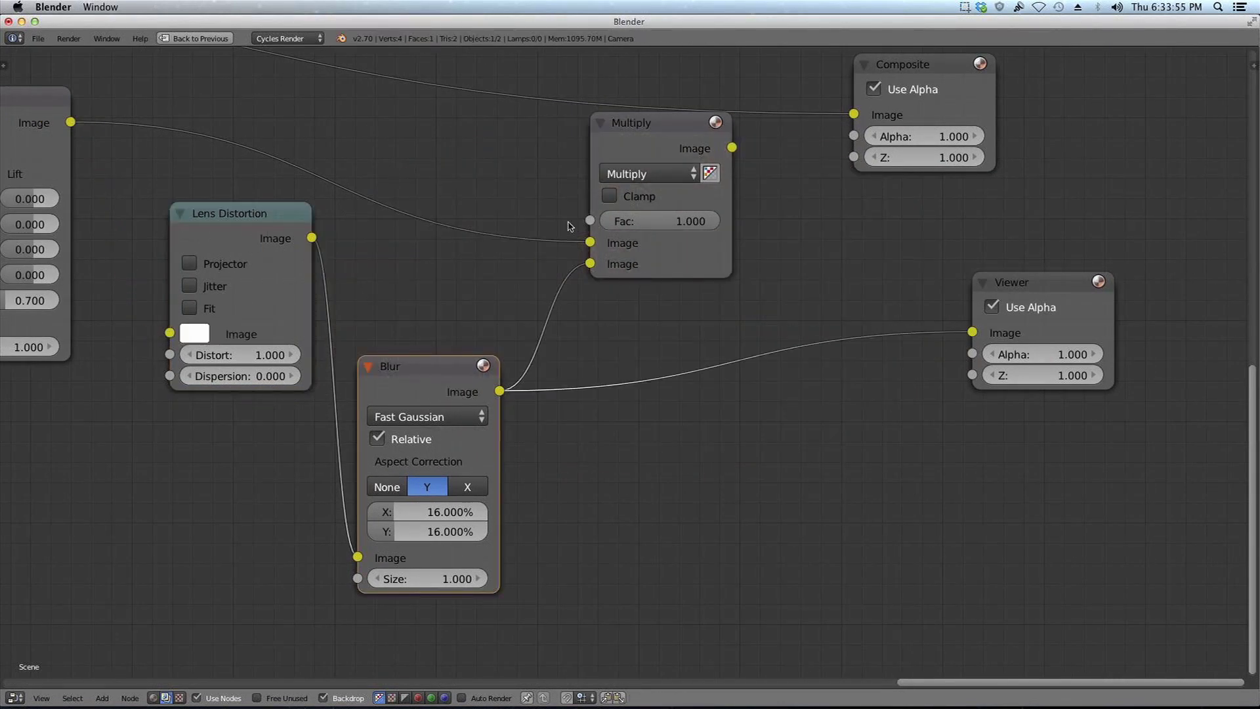
ctrl+shift+click(659, 131)
Set the vignette Multiply node's factor to 0.7.
middle_drag(817, 385, 670, 392)
click(527, 228)
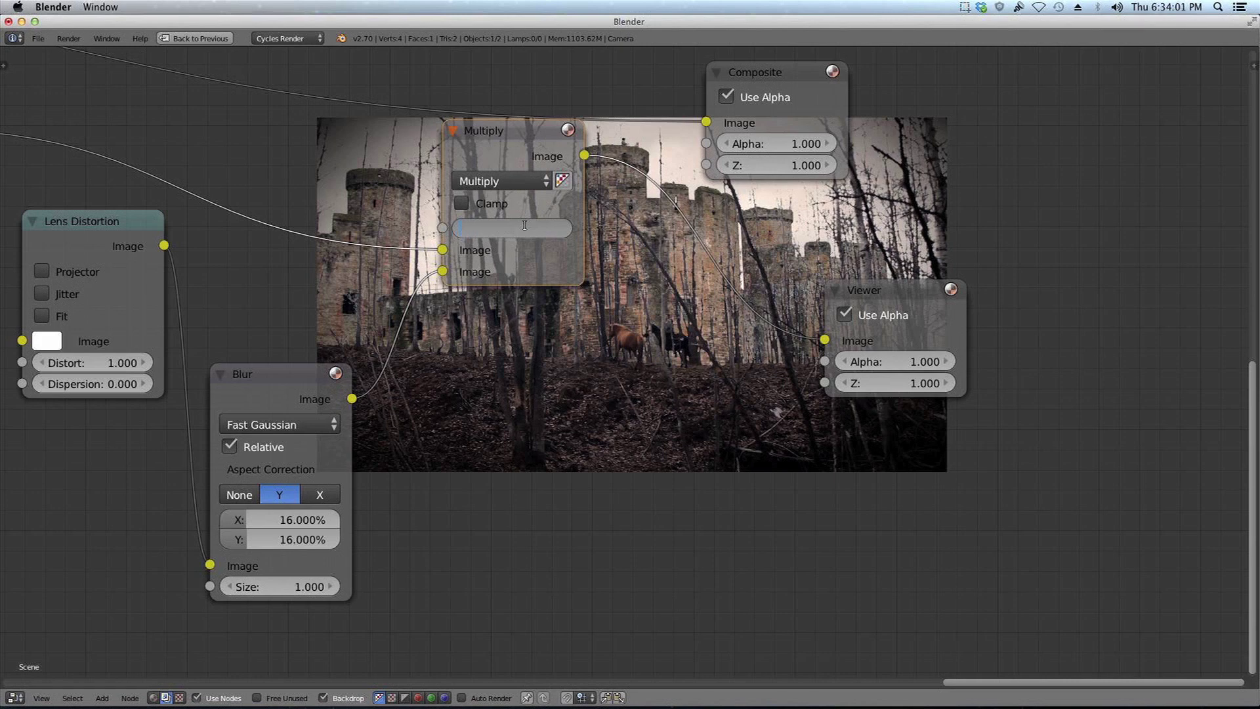
middle_drag(529, 229, 665, 154)
click(664, 154)
text(.7)
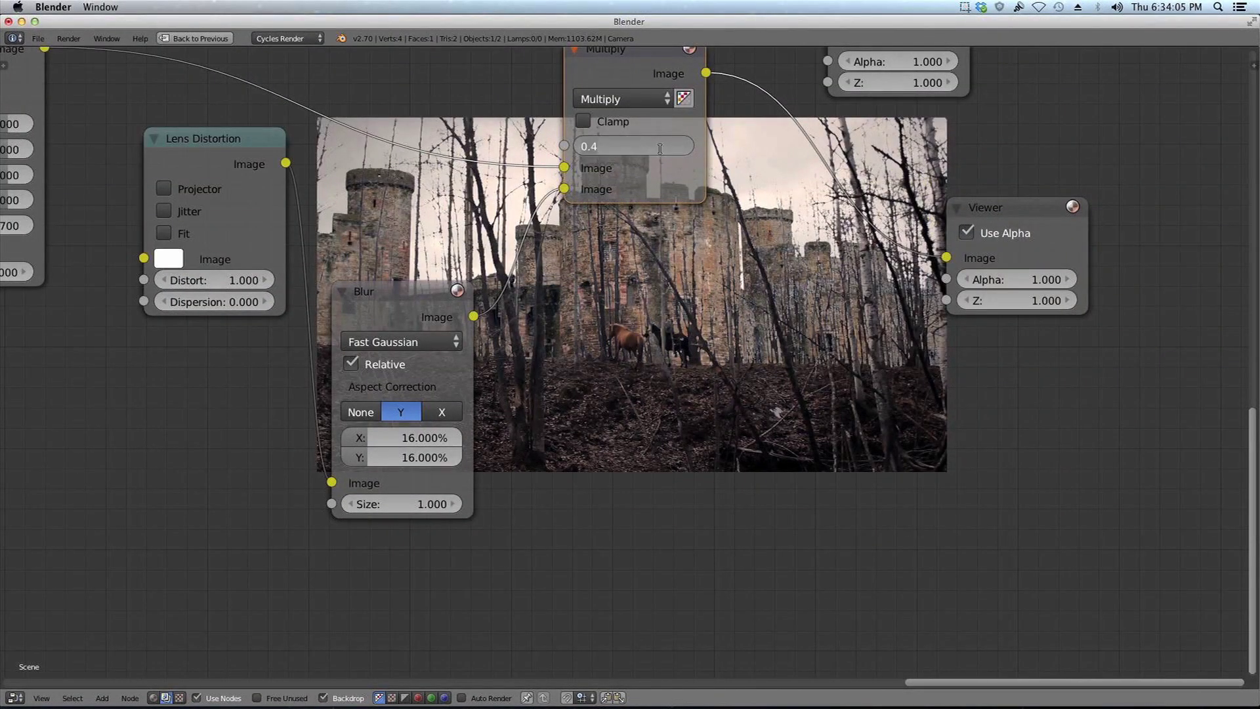
key(Return)
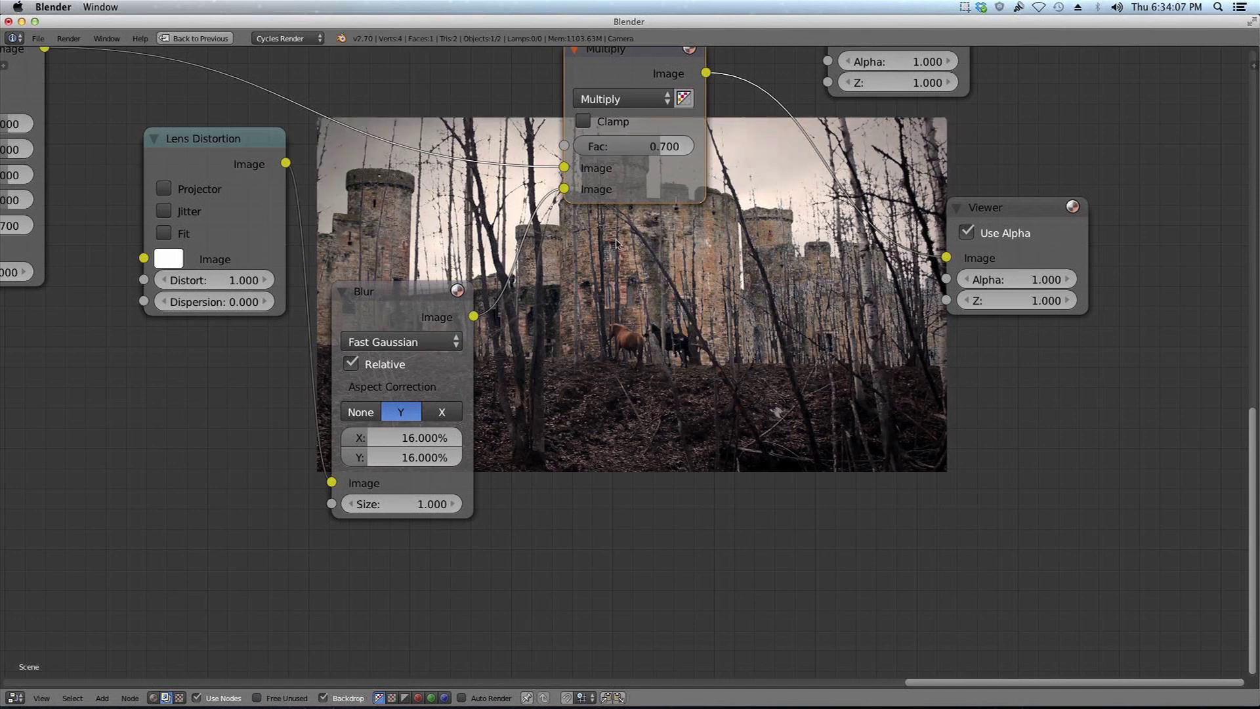
Set the vignette Blur node's X and Y sizes to 17%.
click(410, 434)
text(17)
key(Return)
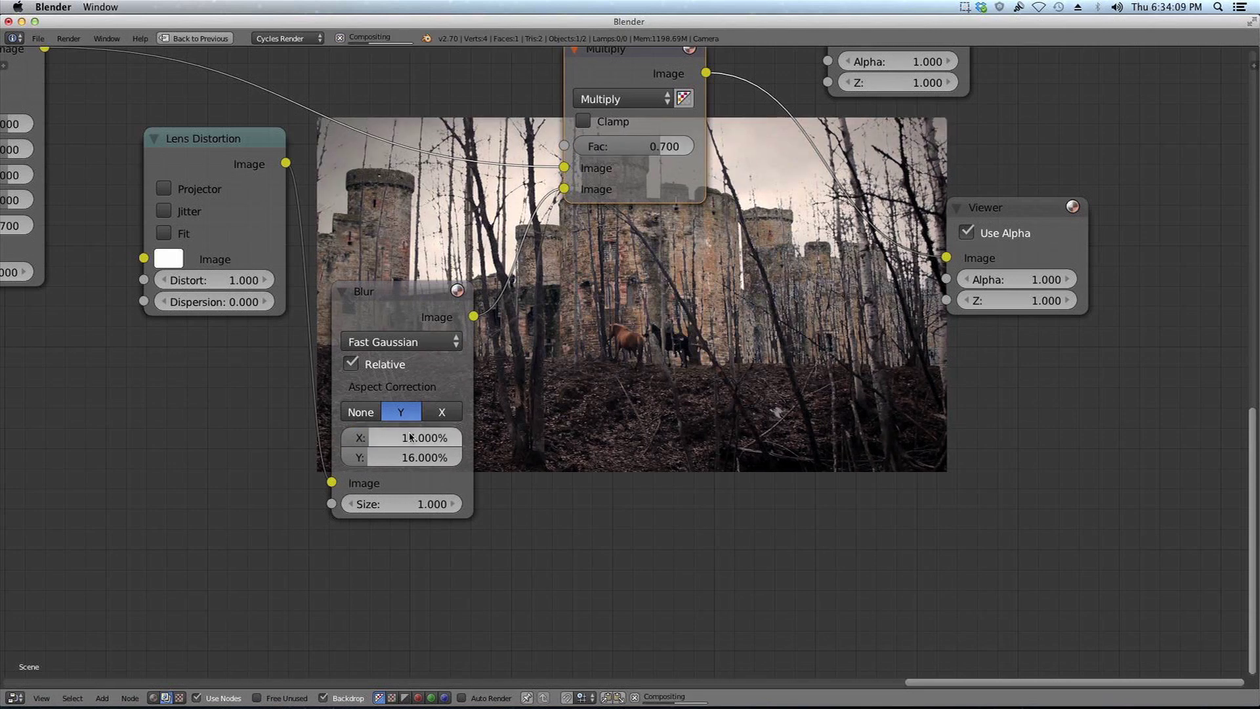
click(399, 459)
text(17)
key(Return)
Connect the Multiply output to the Composite node's Image input and shift the Composite node slightly away.
middle_drag(704, 346, 317, 542)
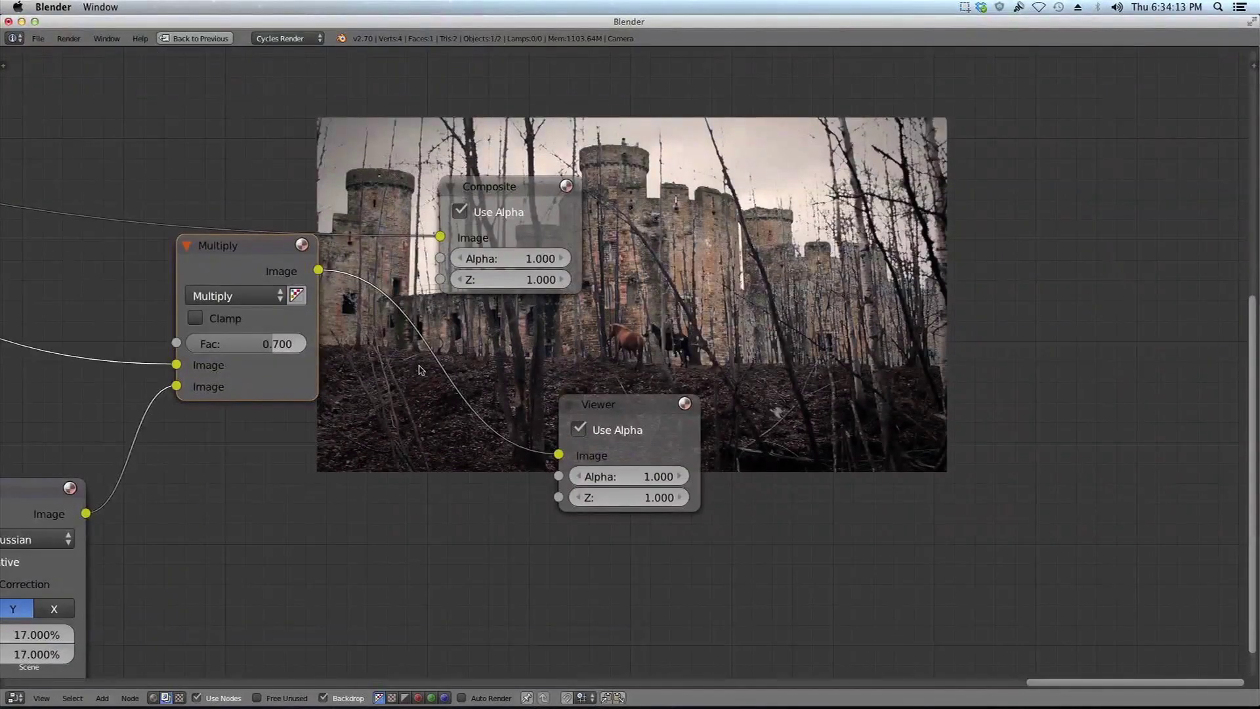
drag(320, 270, 455, 237)
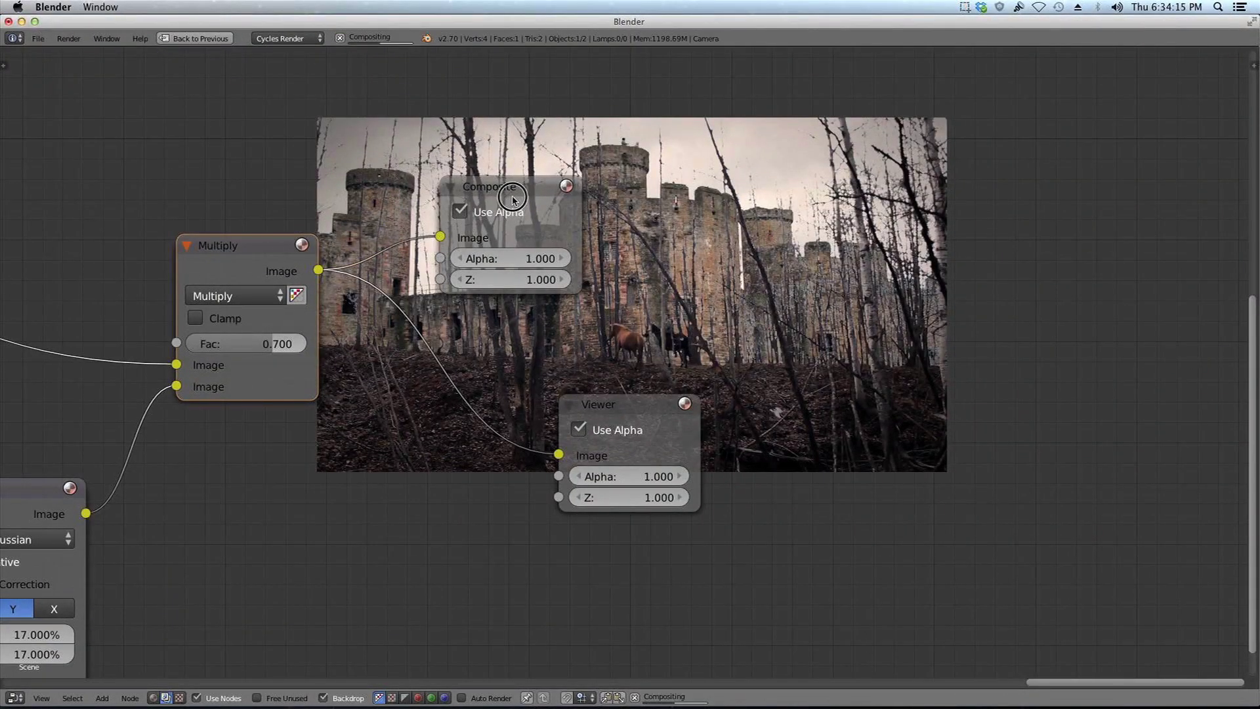
drag(502, 188, 541, 195)
Examine the graded and vignetted castle composite in the backdrop at enlarged and reduced sizes.
middle_drag(771, 274, 211, 306)
alt+middle_drag(608, 304, 613, 330)
key(alt+v)
key(alt+v)
key(alt+v)
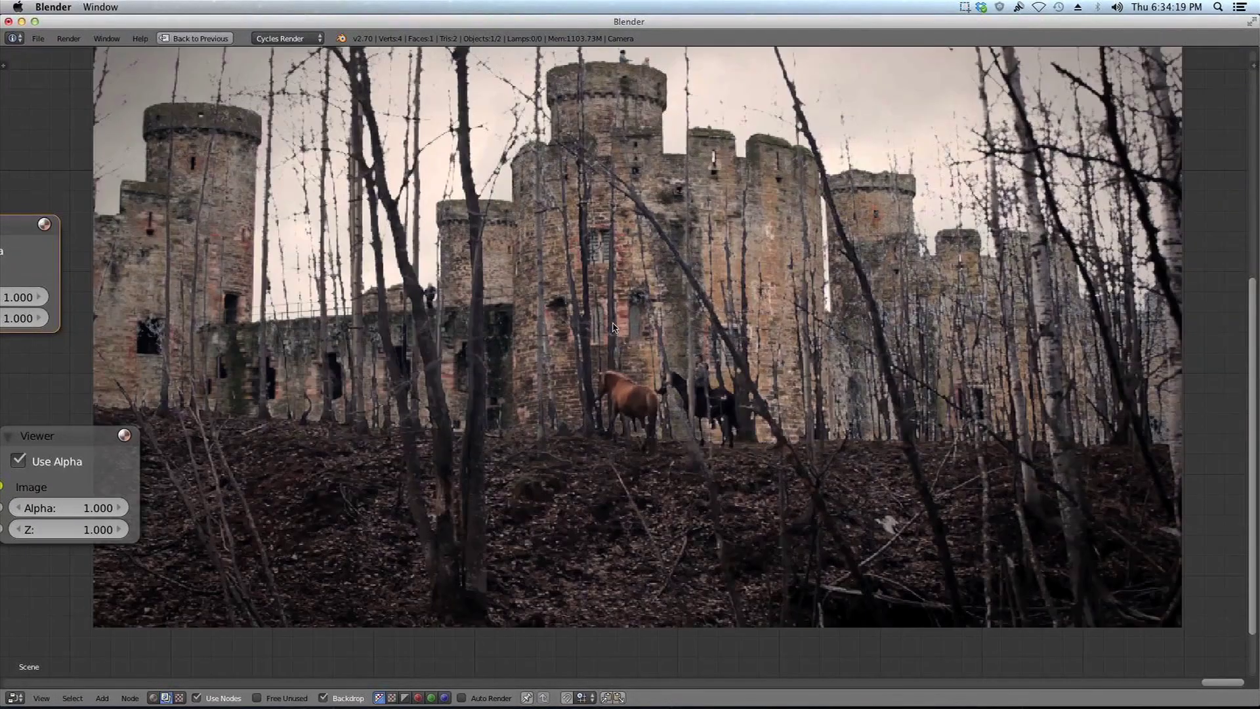
key(v)
alt+middle_drag(614, 326, 651, 333)
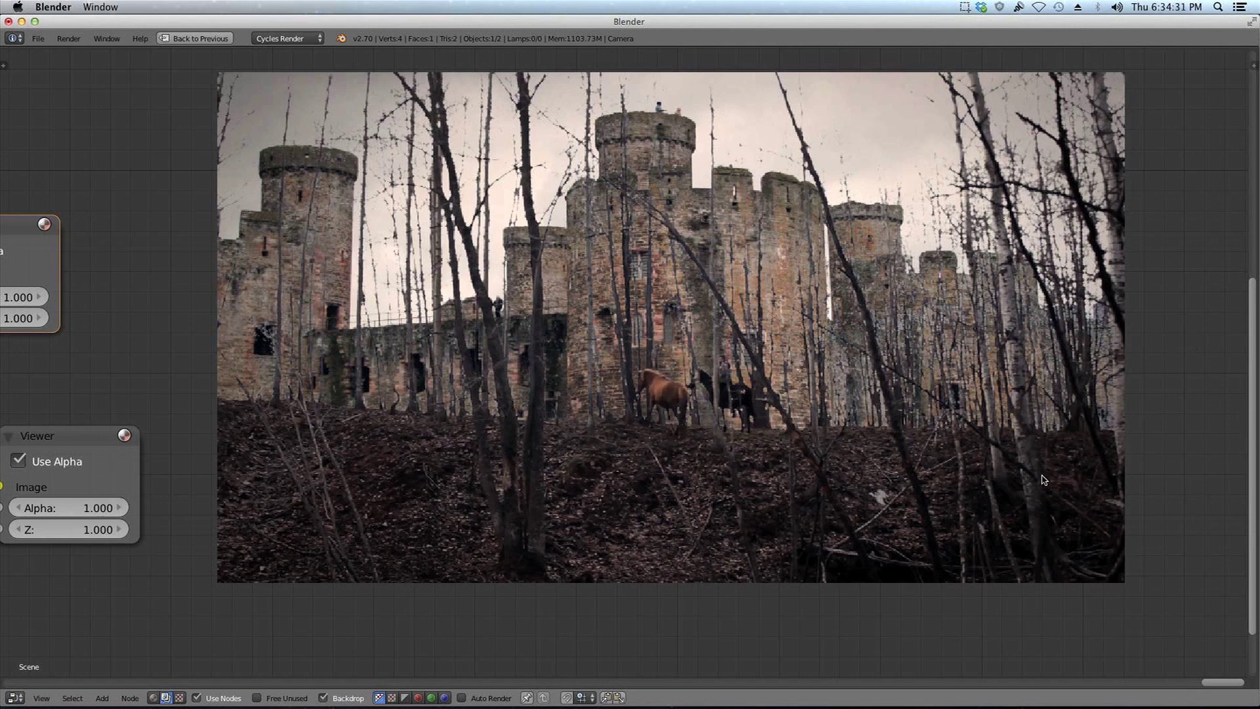
middle_drag(923, 374, 933, 361)
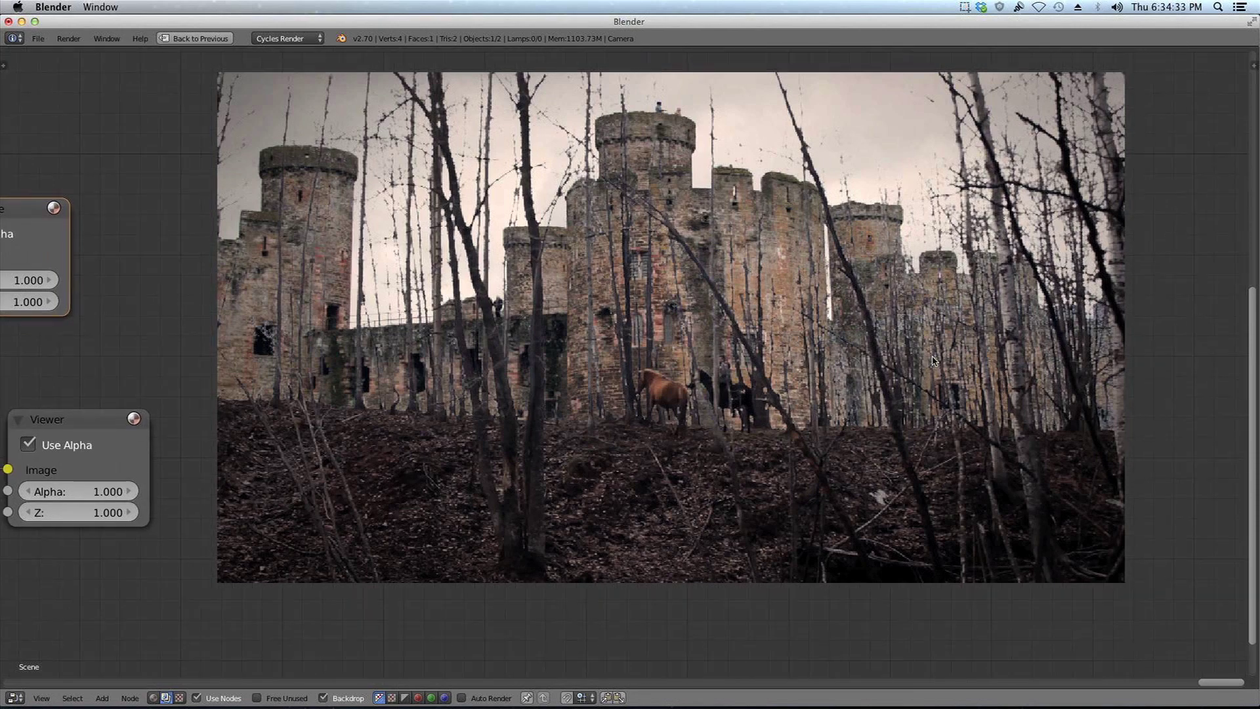
key(alt+v)
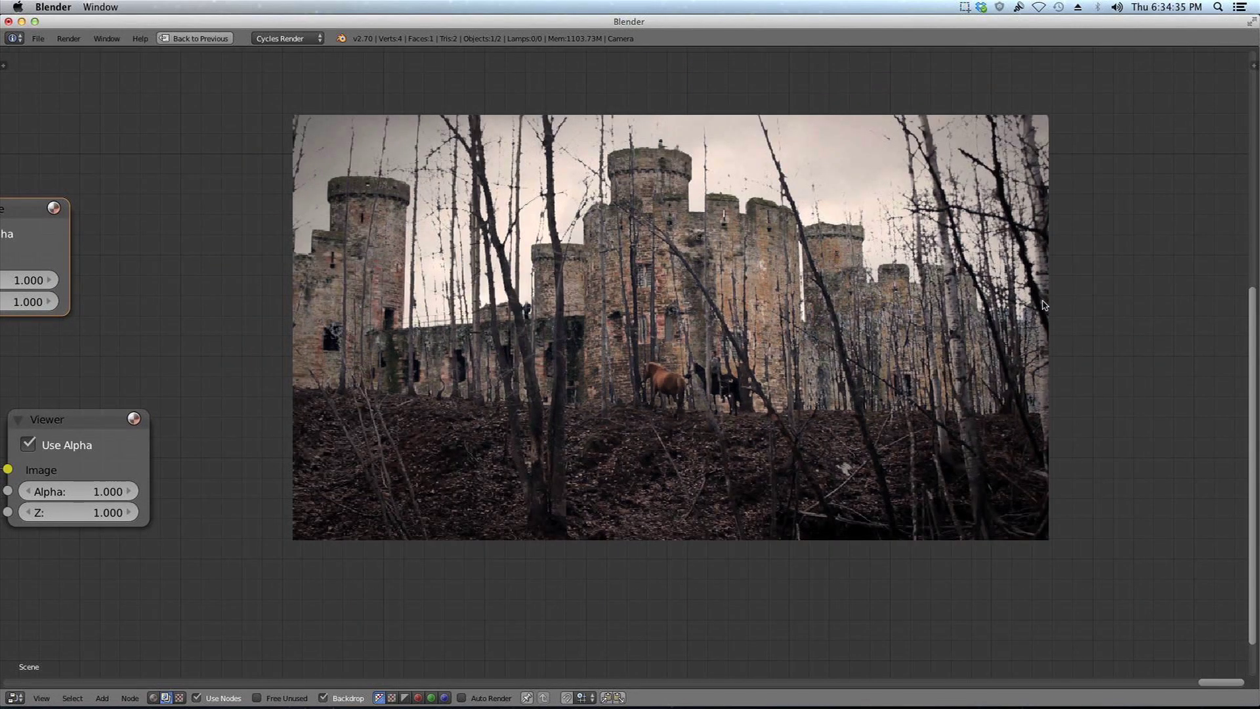